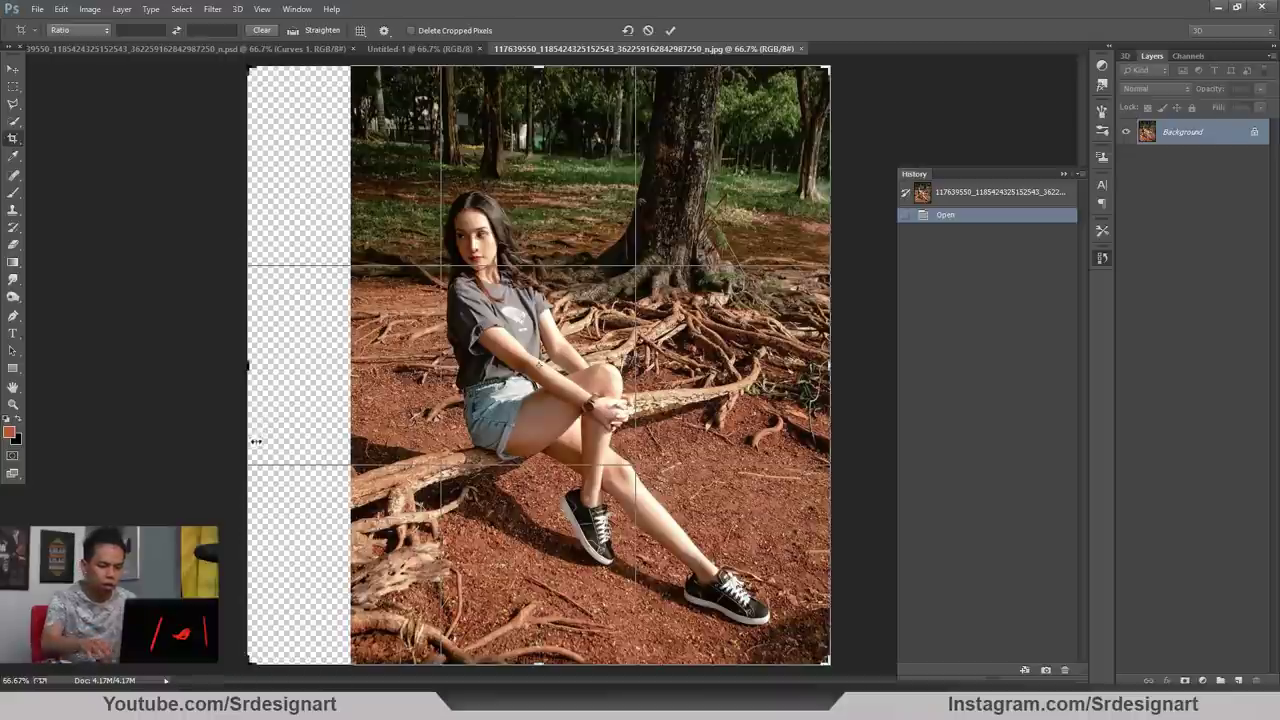
Apply the crop that extends the canvas beyond the photo's left edge and activate the Quick Selection tool
{"action": "key", "text": "Return"}
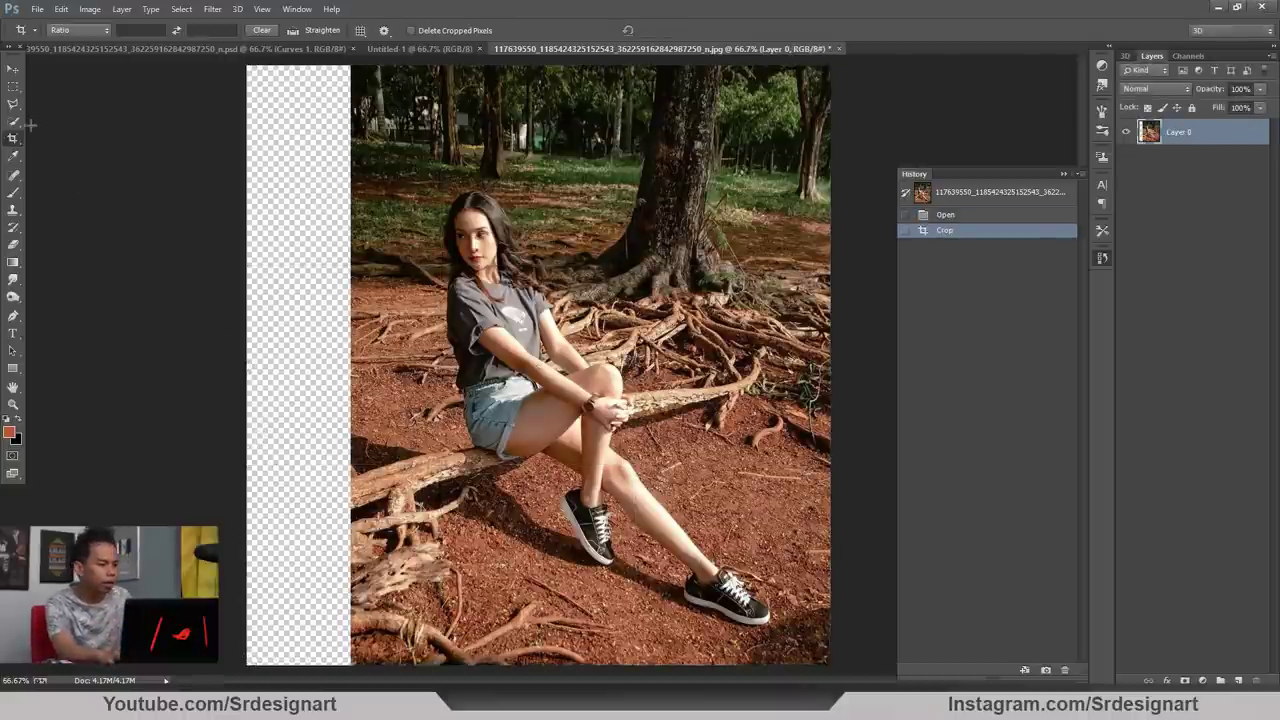
{"action": "left_click", "coordinate": [12, 121]}
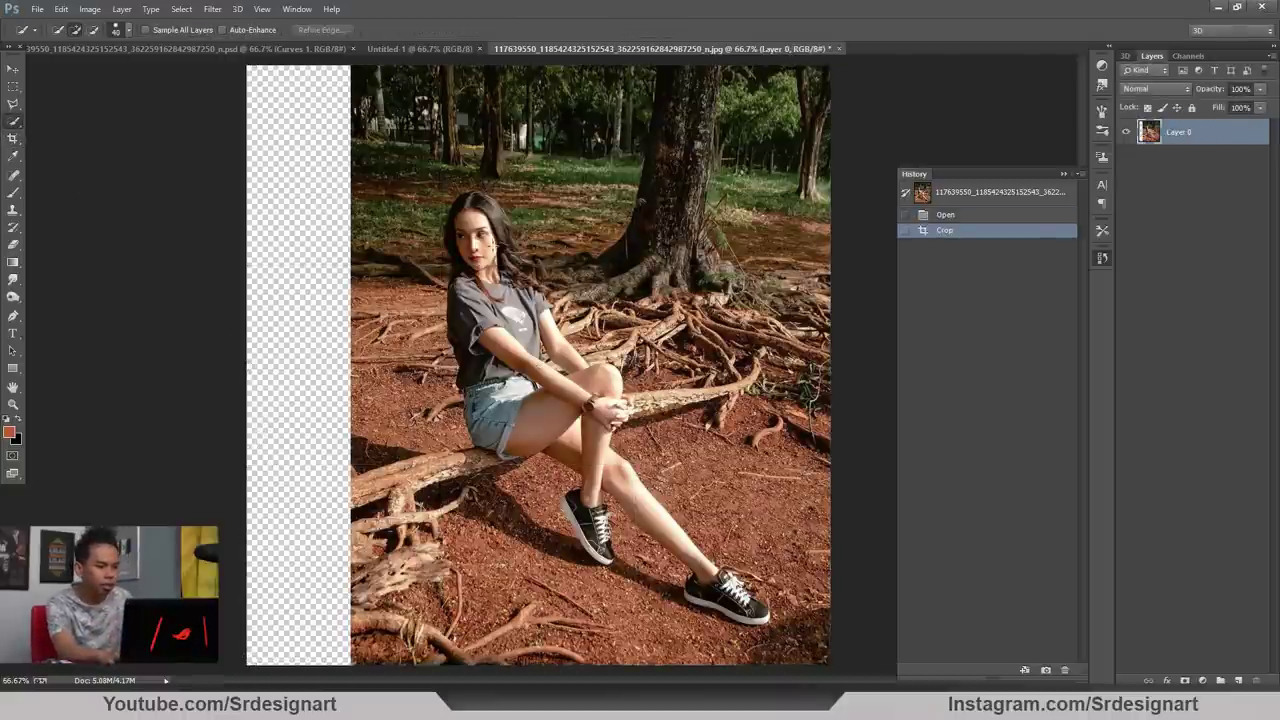
{"action": "key", "text": "bracketright"}
{"action": "key", "text": "bracketright"}
{"action": "key", "text": "bracketright"}
{"action": "key", "text": "bracketright"}
{"action": "key", "text": "bracketright"}
{"action": "right_click", "coordinate": [14, 126]}
{"action": "left_click", "coordinate": [54, 122]}
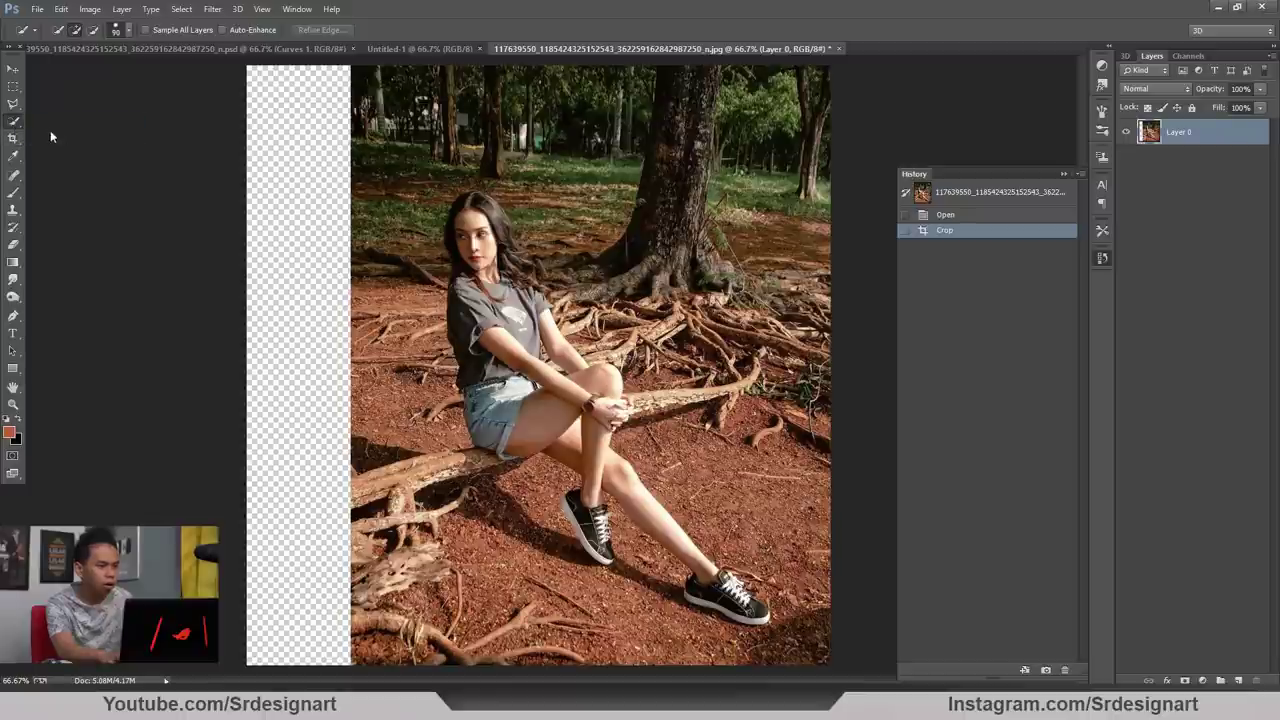
{"action": "key", "text": "bracketright"}
{"action": "right_click", "coordinate": [497, 254]}
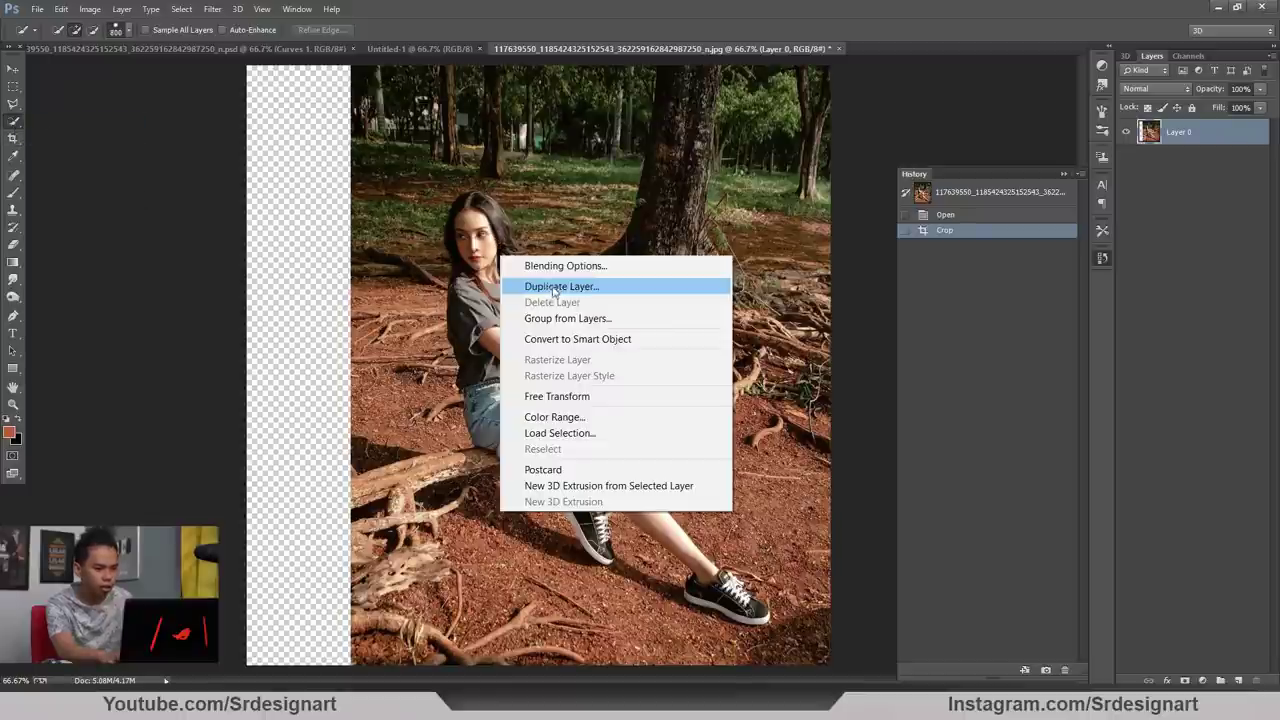
{"action": "left_click", "coordinate": [476, 239]}
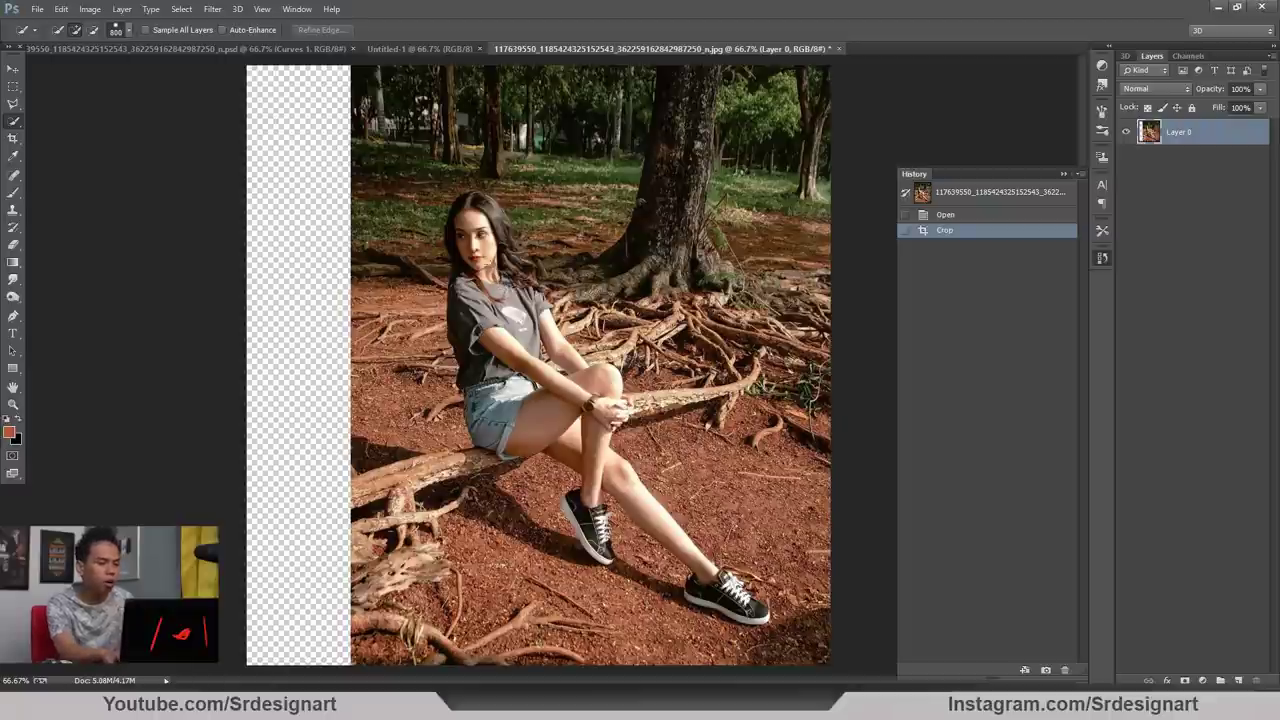
{"action": "right_click", "coordinate": [503, 258]}
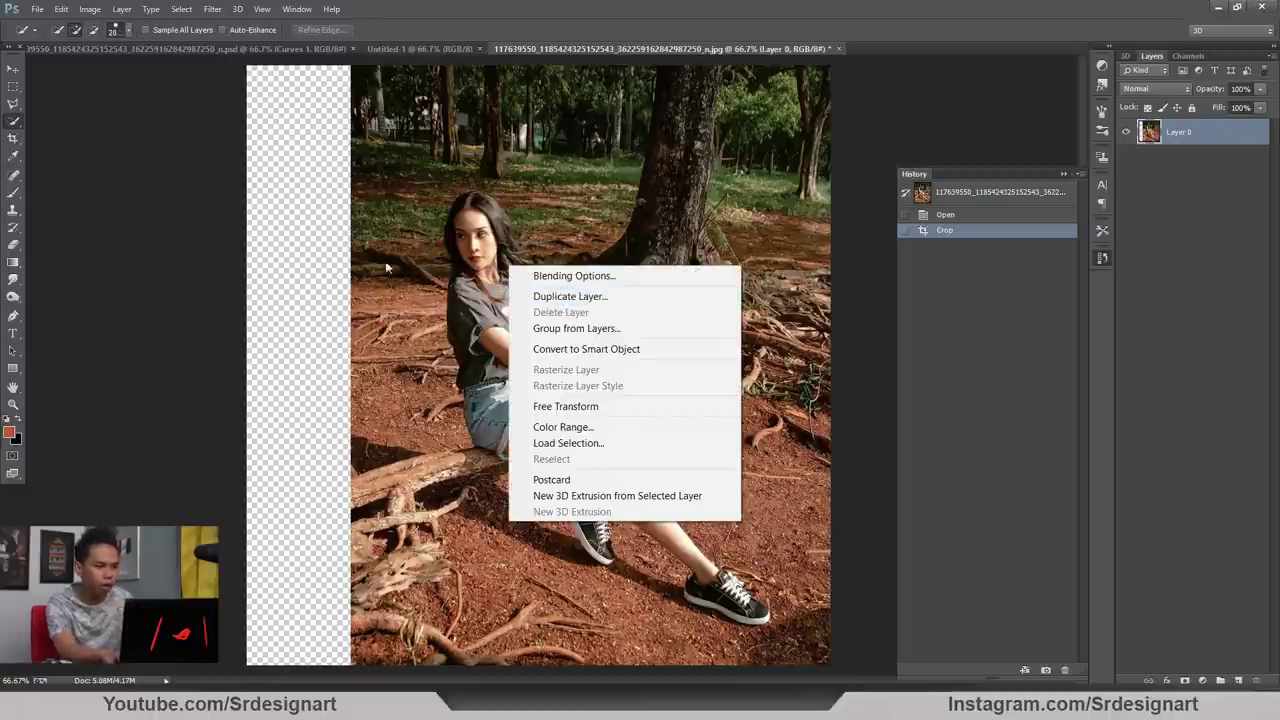
{"action": "left_click", "coordinate": [78, 153]}
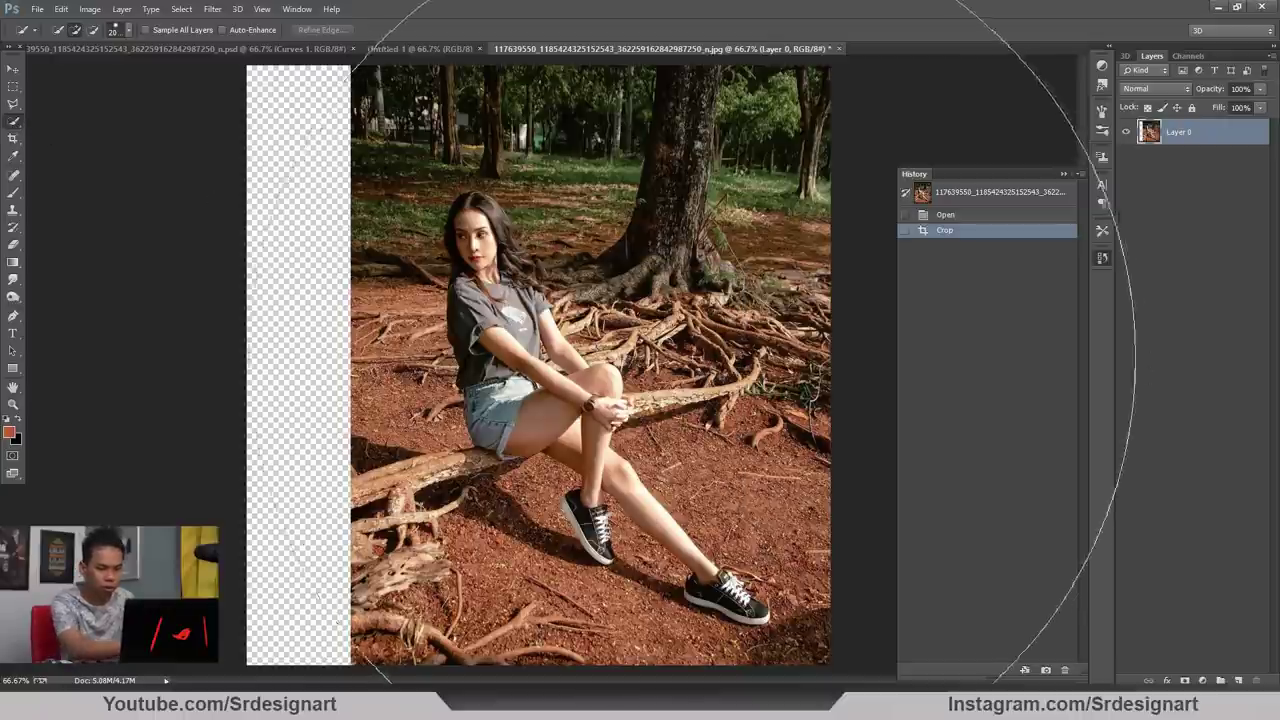
Select the seated woman from hair to shoes with the Quick Selection tool at brush size 50
{"action": "key", "text": "bracketleft"}
{"action": "key", "text": "bracketleft"}
{"action": "key", "text": "bracketleft"}
{"action": "key", "text": "bracketleft"}
{"action": "key", "text": "bracketleft"}
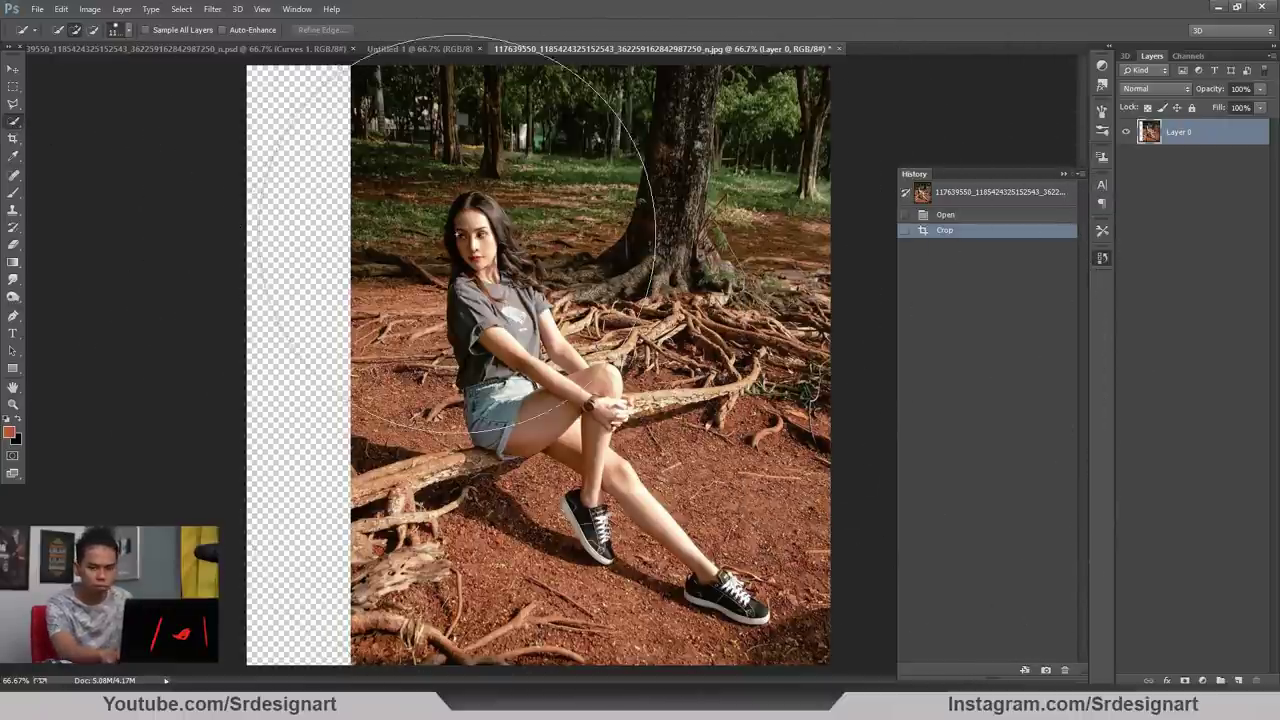
{"action": "mouse_move", "coordinate": [471, 216]}
{"action": "left_mouse_down"}
{"action": "mouse_move", "coordinate": [496, 290]}
{"action": "mouse_move", "coordinate": [536, 330]}
{"action": "mouse_move", "coordinate": [534, 345]}
{"action": "mouse_move", "coordinate": [459, 215]}
{"action": "mouse_move", "coordinate": [461, 340]}
{"action": "mouse_move", "coordinate": [526, 355]}
{"action": "mouse_move", "coordinate": [481, 405]}
{"action": "mouse_move", "coordinate": [511, 382]}
{"action": "mouse_move", "coordinate": [555, 425]}
{"action": "left_mouse_up"}
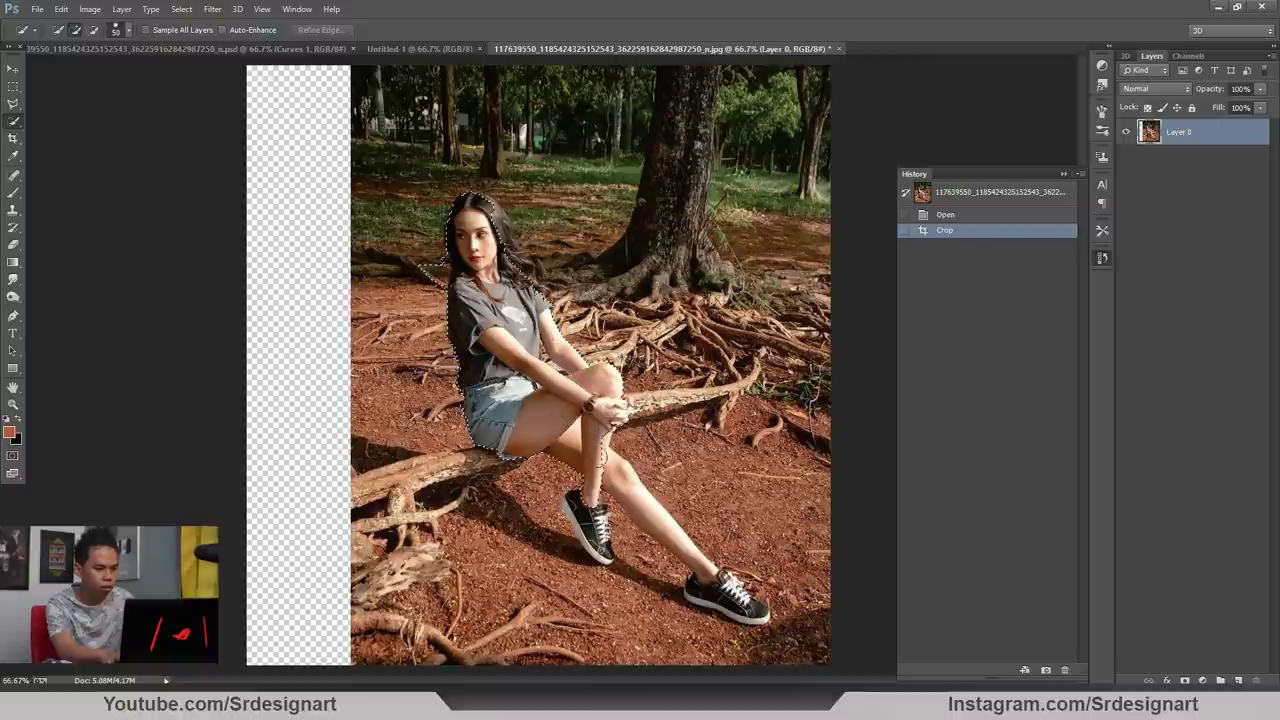
{"action": "mouse_move", "coordinate": [634, 498]}
{"action": "left_mouse_down"}
{"action": "mouse_move", "coordinate": [696, 585]}
{"action": "mouse_move", "coordinate": [750, 615]}
{"action": "left_mouse_up"}
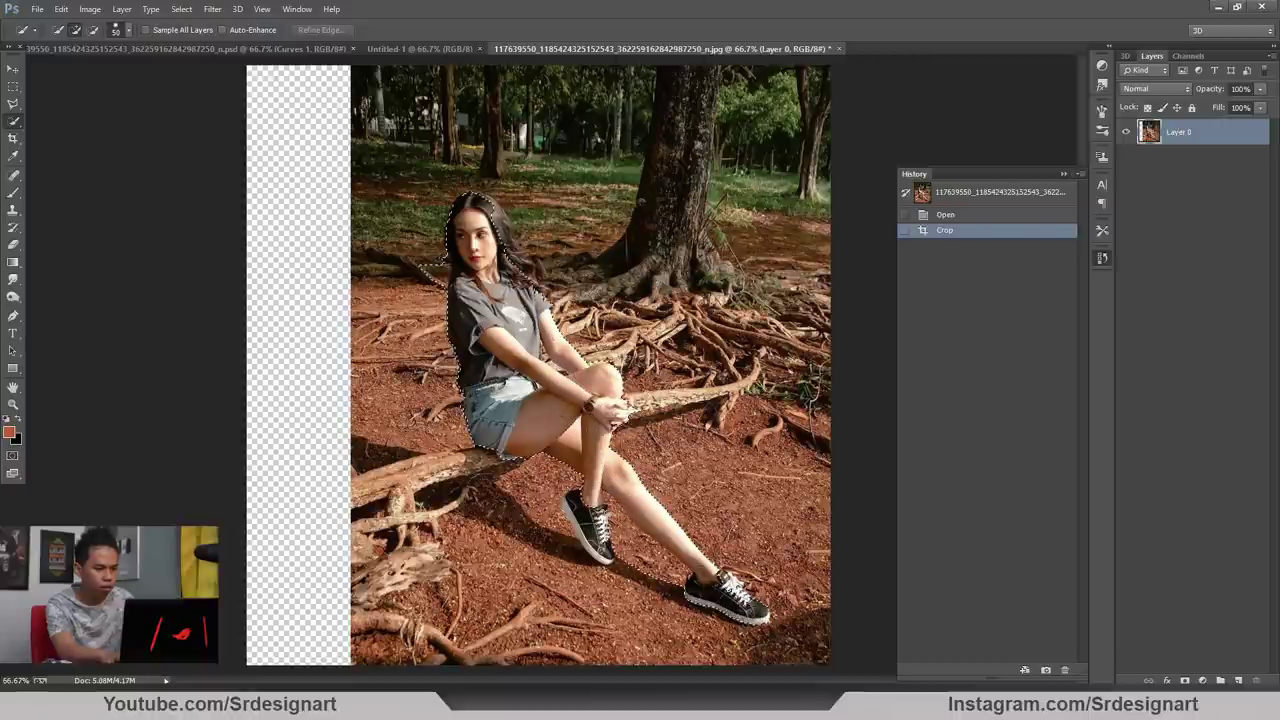
{"action": "left_click_drag", "start_coordinate": [596, 540], "coordinate": [576, 510]}
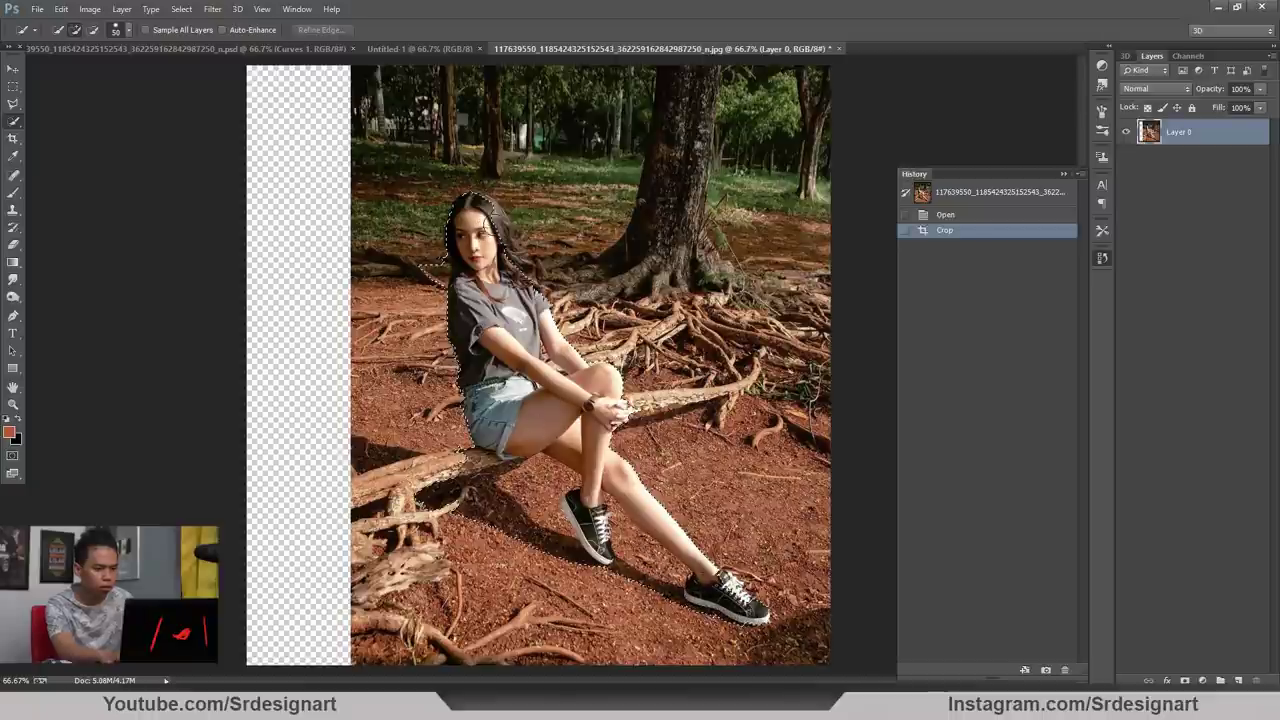
{"action": "mouse_move", "coordinate": [495, 214]}
{"action": "left_mouse_down"}
{"action": "mouse_move", "coordinate": [521, 272]}
{"action": "mouse_move", "coordinate": [500, 306]}
{"action": "left_mouse_up"}
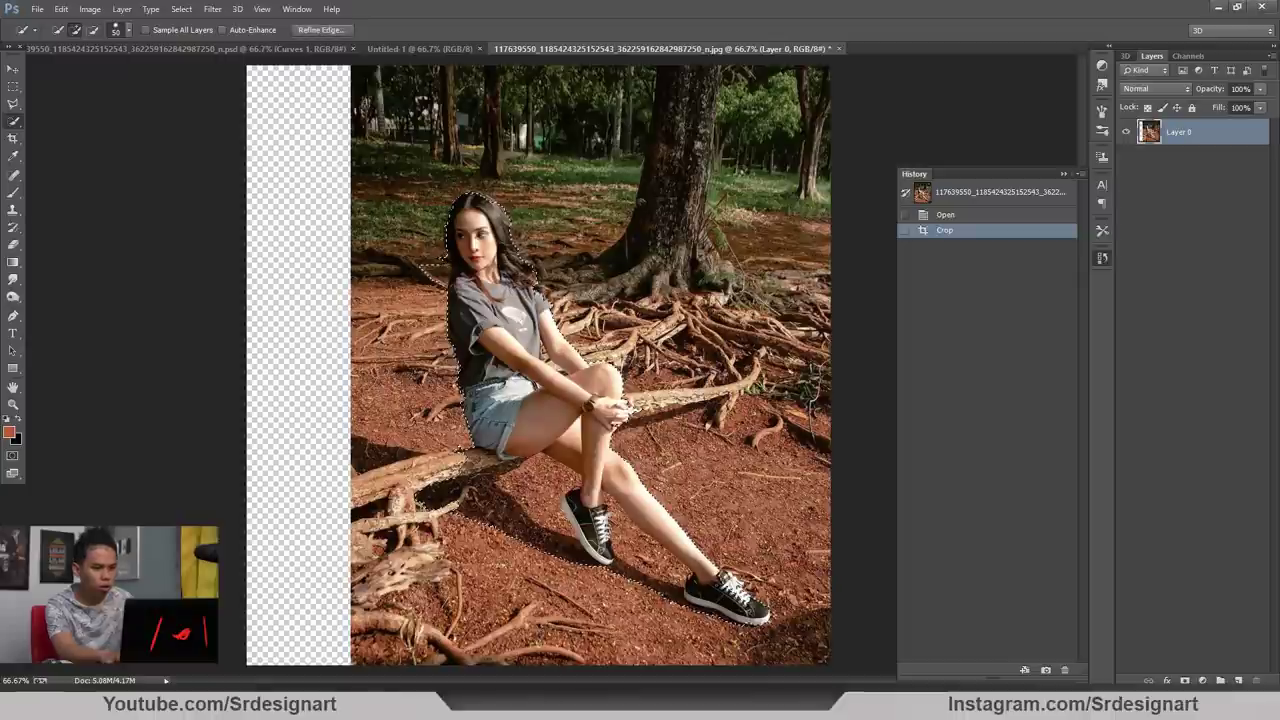
Duplicate Layer 0, mask the copy to the selected woman, and check the cutout with the original layer hidden
{"action": "left_click_drag", "start_coordinate": [1193, 135], "coordinate": [1238, 680]}
{"action": "left_click", "coordinate": [1185, 680]}
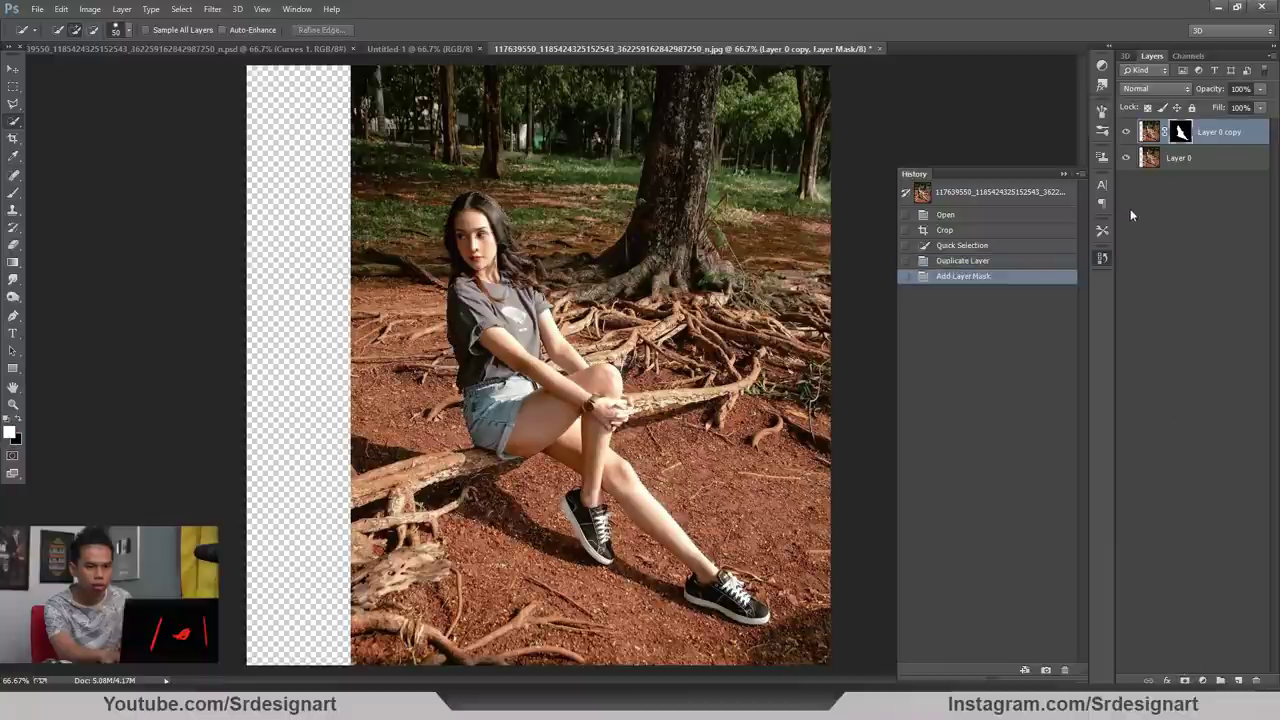
{"action": "left_click", "coordinate": [1126, 158]}
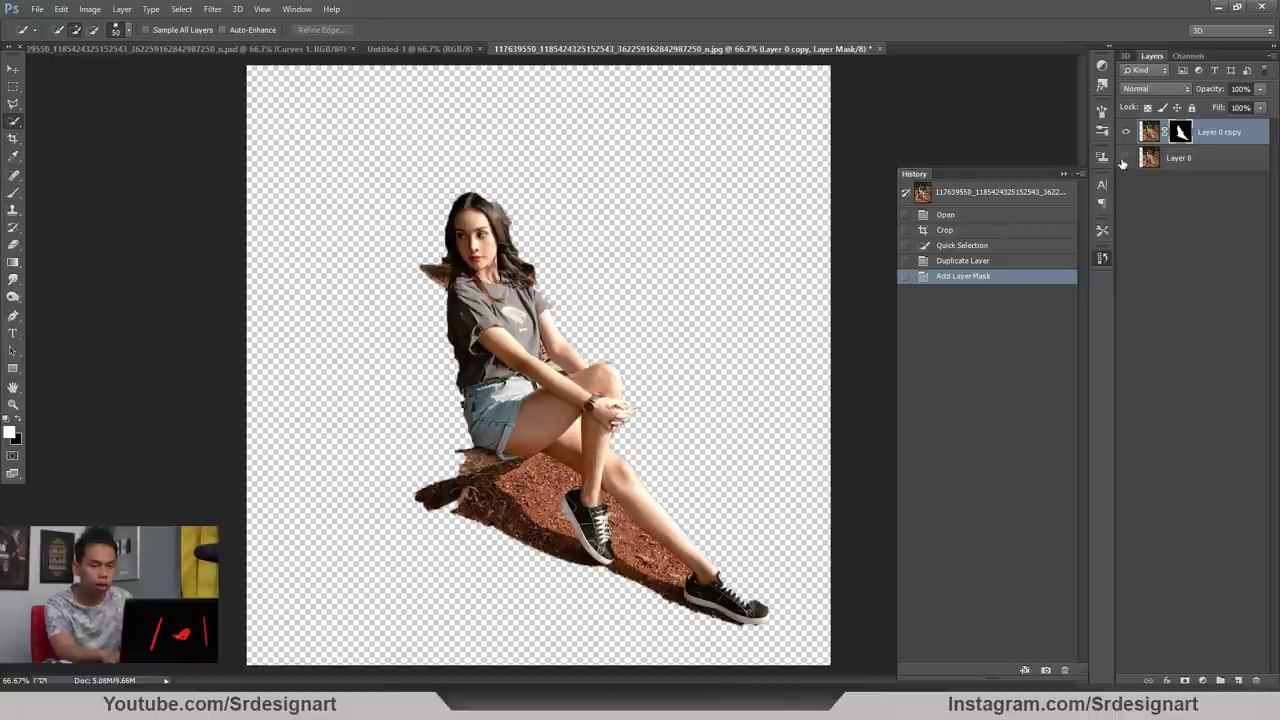
{"action": "left_click", "coordinate": [1126, 157]}
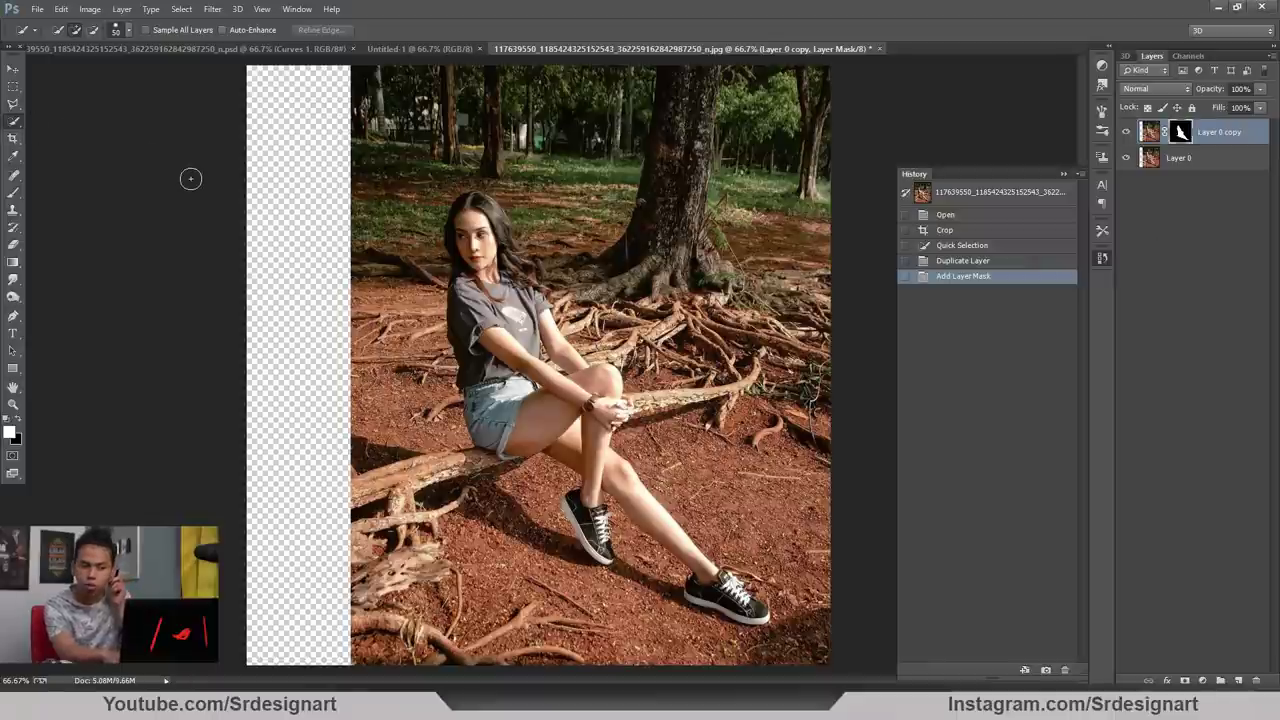
Open the photo DSC09951 from the 2020 AGUSTUS folder
{"action": "left_click", "coordinate": [36, 9]}
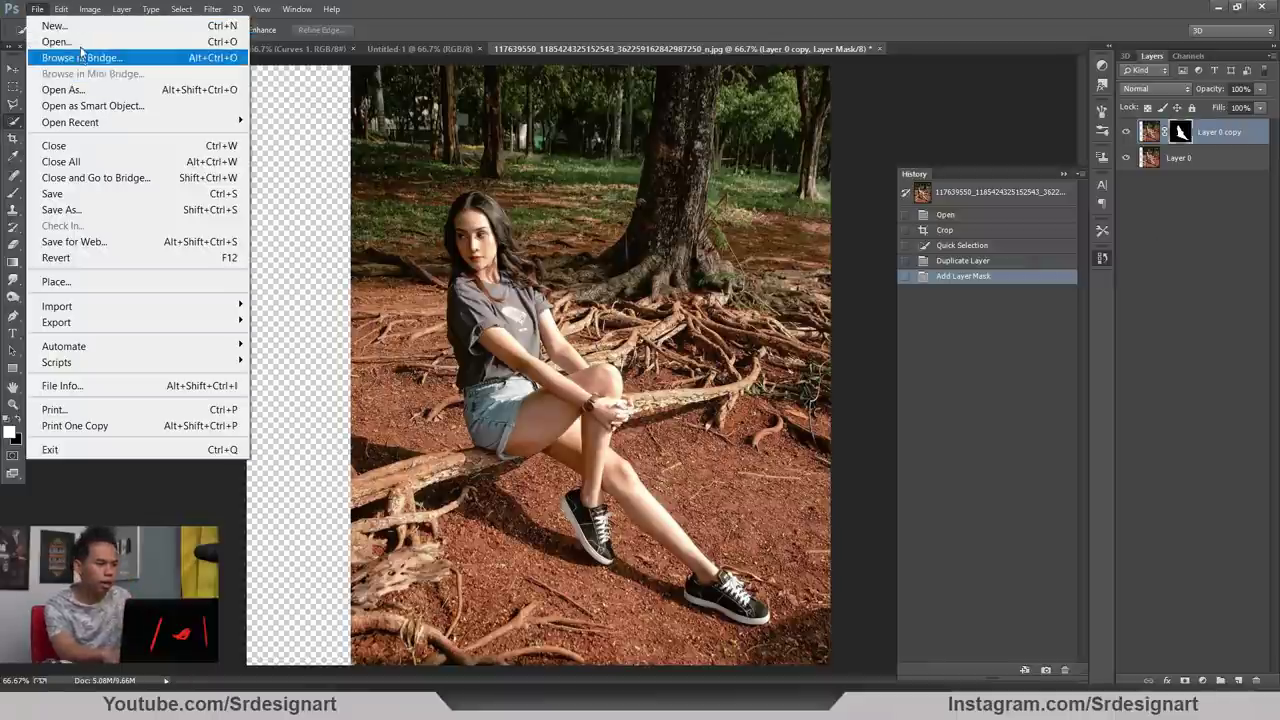
{"action": "left_click", "coordinate": [50, 34]}
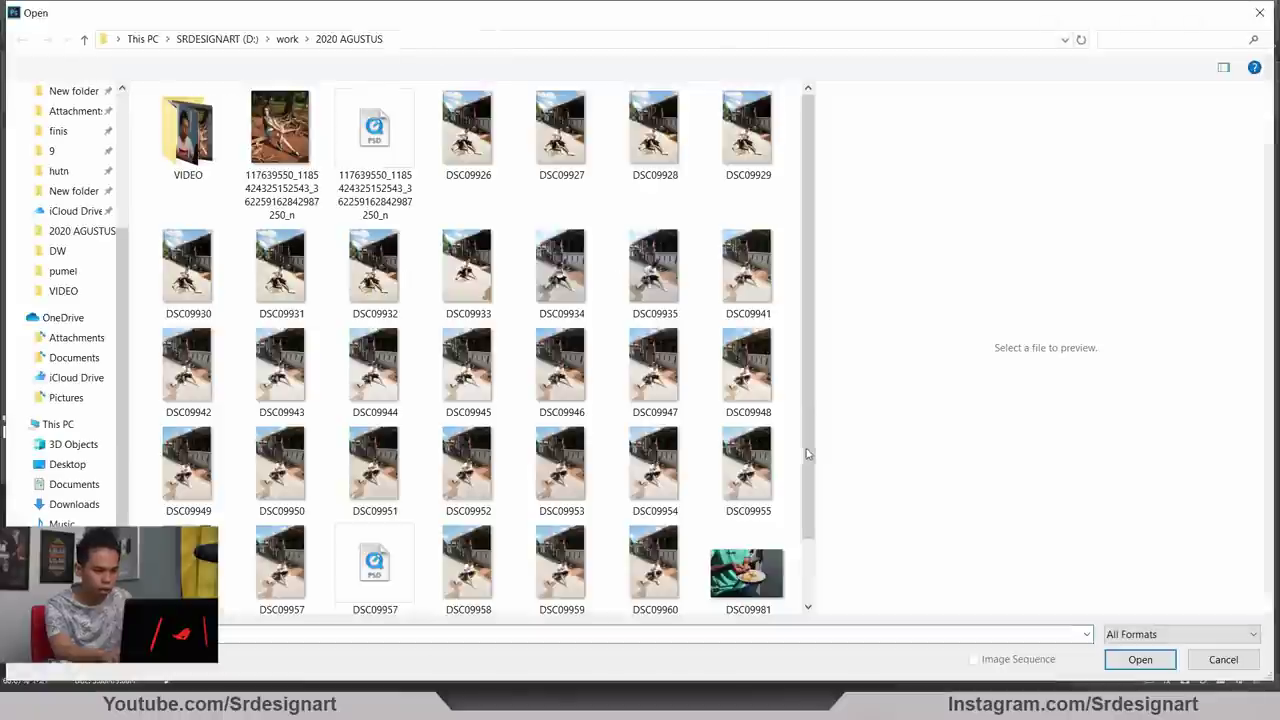
{"action": "scroll", "coordinate": [700, 450], "scroll_direction": "down", "scroll_amount": 5}
{"action": "left_click", "coordinate": [374, 362]}
{"action": "left_click", "coordinate": [440, 380]}
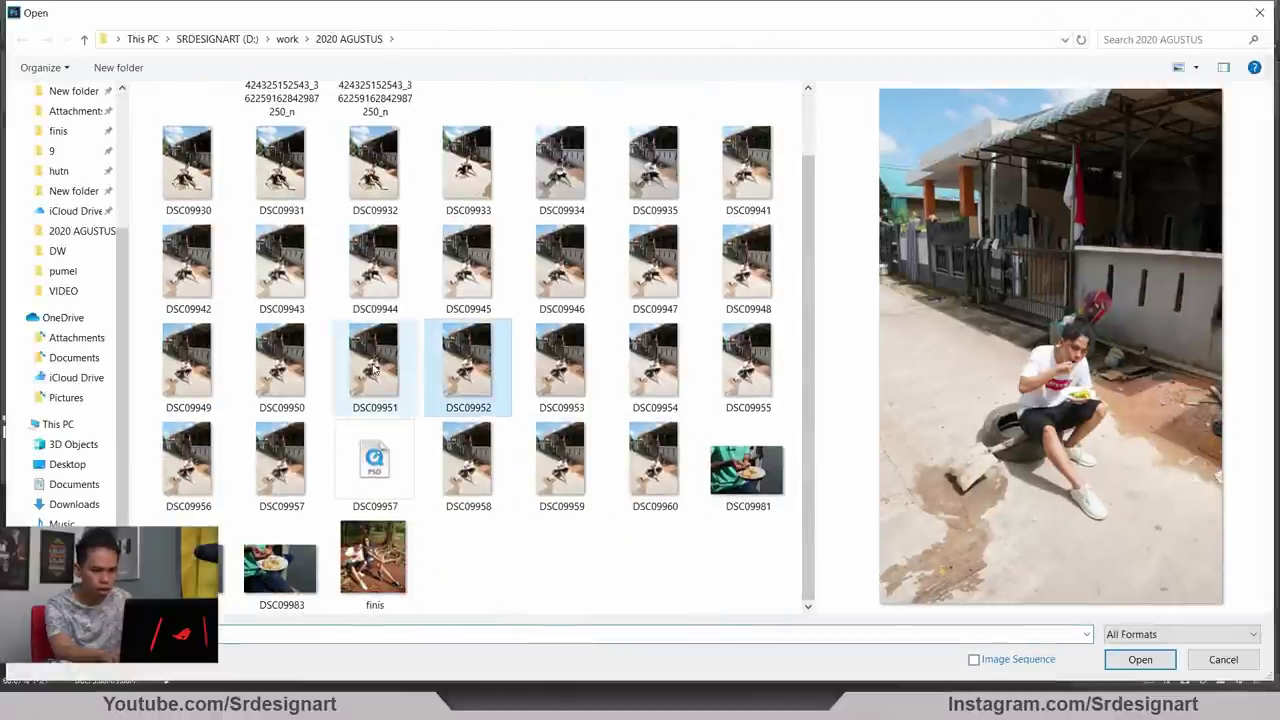
{"action": "left_click", "coordinate": [378, 393]}
{"action": "double_click", "coordinate": [386, 408]}
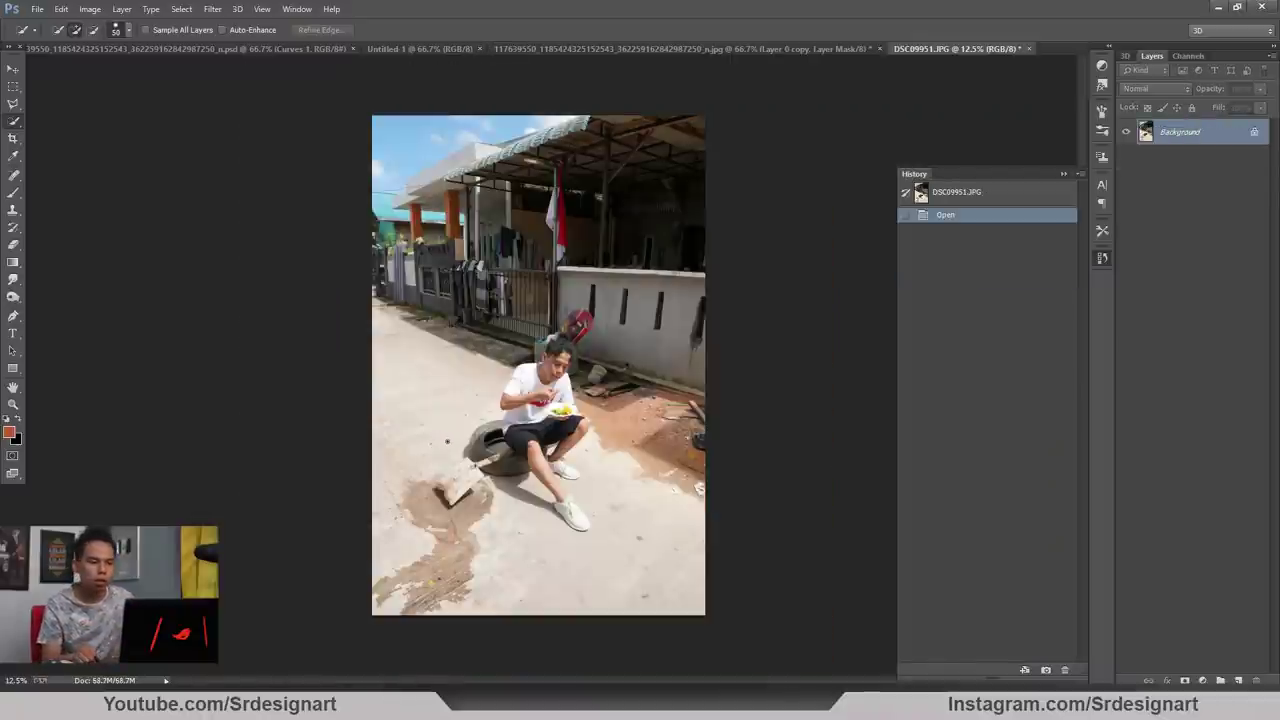
Select the seated man's head, shirt and shorts with the Quick Selection tool
{"action": "key", "text": "ctrl+plus"}
{"action": "key", "text": "ctrl+plus"}
{"action": "key", "text": "ctrl+plus"}
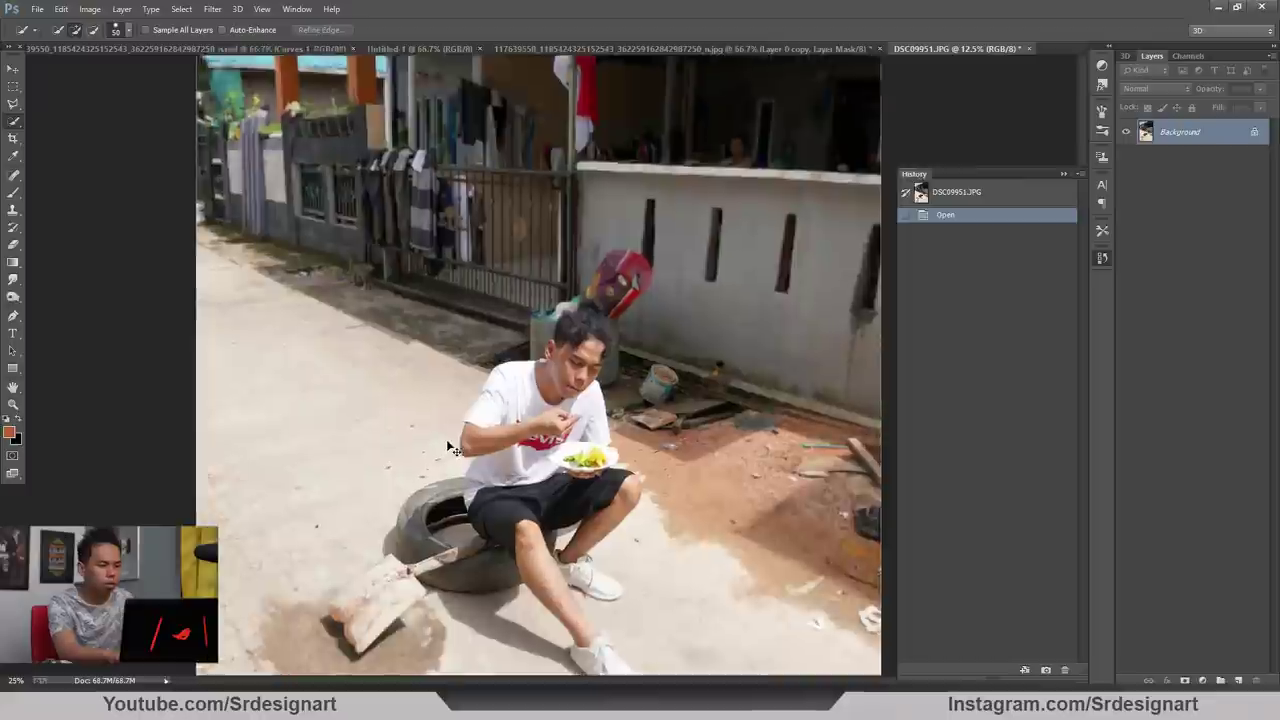
{"action": "key", "text": "space"}
{"action": "left_click_drag", "start_coordinate": [549, 427], "coordinate": [476, 294]}
{"action": "key", "text": "ctrl+plus"}
{"action": "left_click_drag", "start_coordinate": [543, 148], "coordinate": [544, 185]}
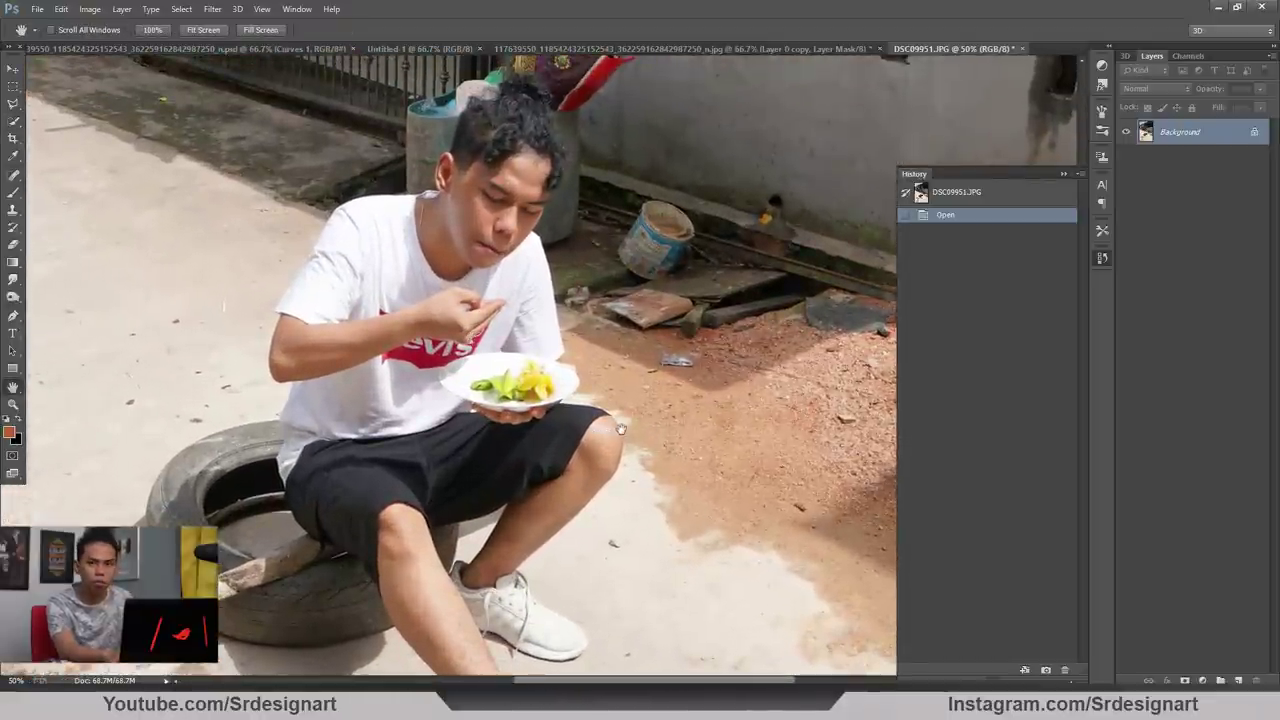
{"action": "left_click", "coordinate": [15, 122]}
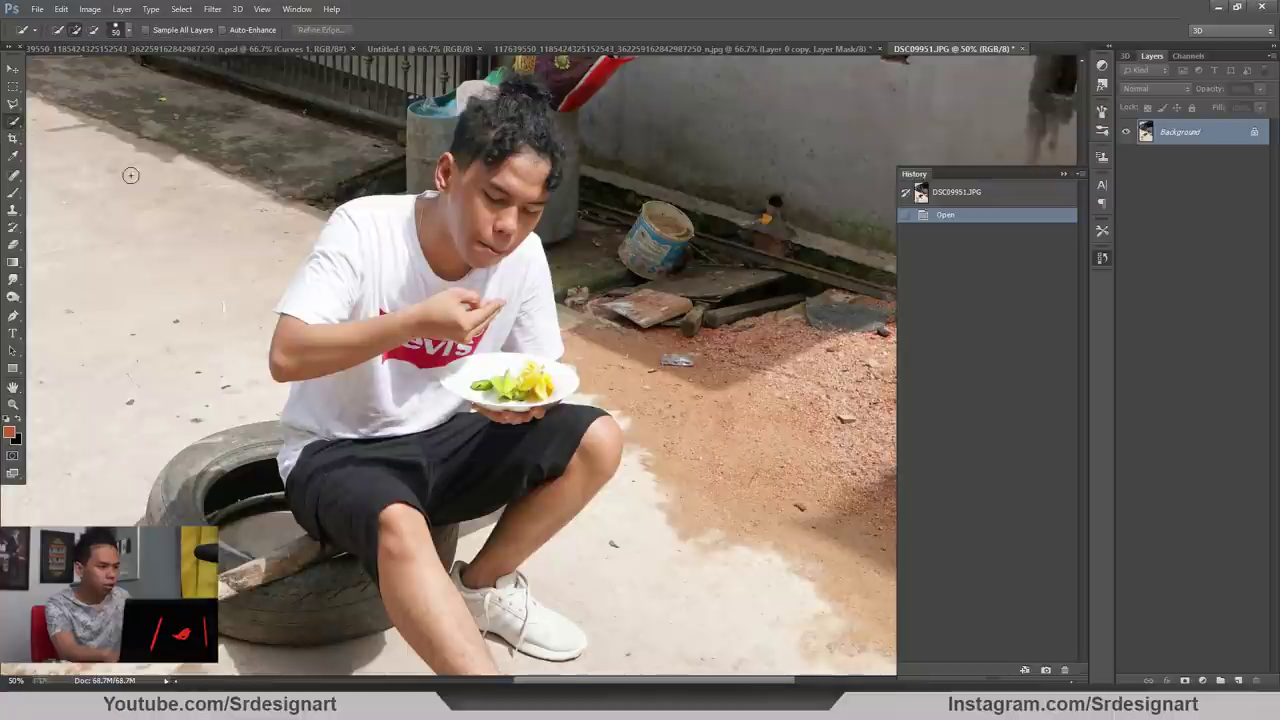
{"action": "mouse_move", "coordinate": [478, 236]}
{"action": "left_mouse_down"}
{"action": "mouse_move", "coordinate": [527, 127]}
{"action": "mouse_move", "coordinate": [510, 124]}
{"action": "mouse_move", "coordinate": [505, 140]}
{"action": "mouse_move", "coordinate": [531, 104]}
{"action": "mouse_move", "coordinate": [545, 165]}
{"action": "left_mouse_up"}
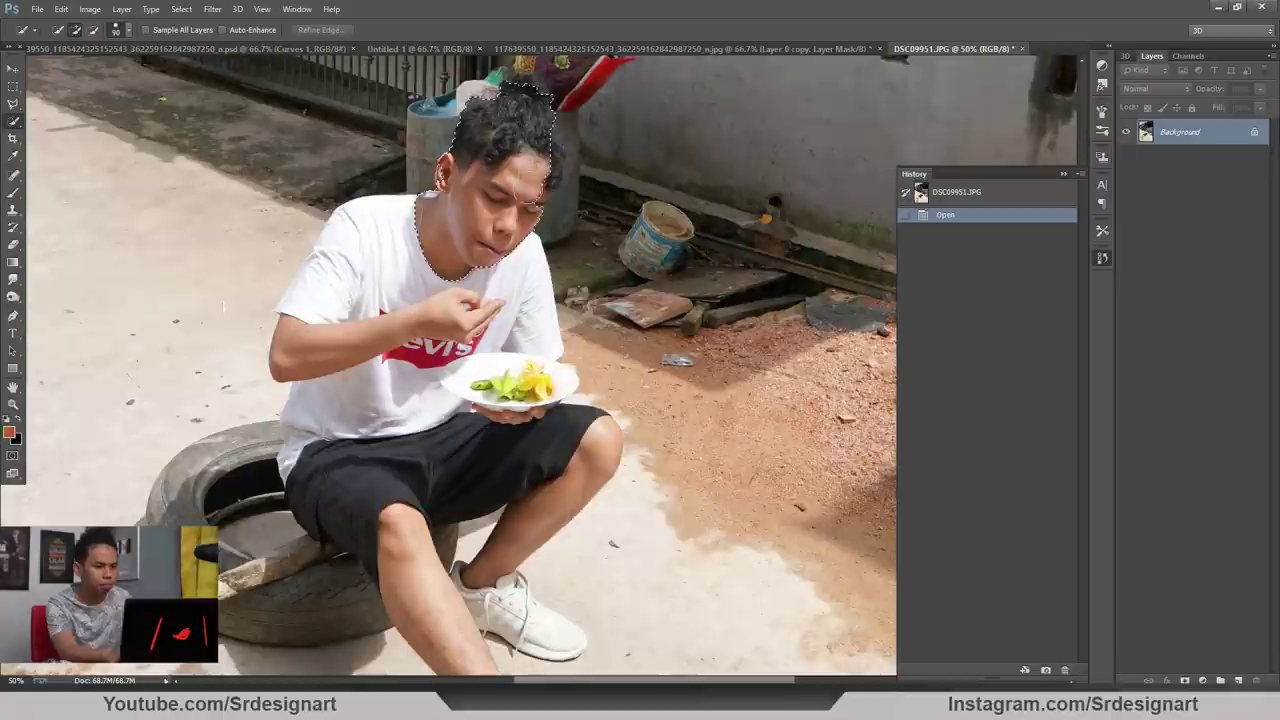
{"action": "mouse_move", "coordinate": [376, 255]}
{"action": "left_mouse_down"}
{"action": "mouse_move", "coordinate": [308, 355]}
{"action": "mouse_move", "coordinate": [341, 503]}
{"action": "left_mouse_up"}
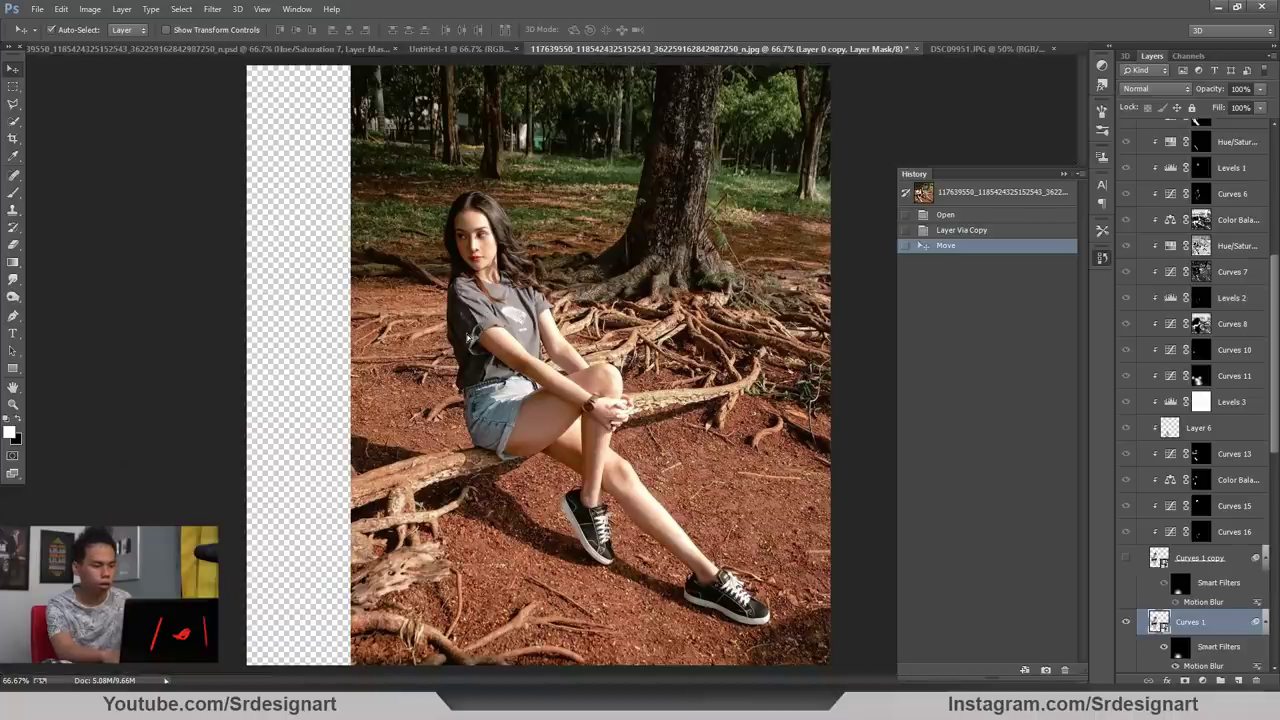
Bring the cut-out man layer Curves 1 into the forest photo and place him beside the woman, on her left in the picture
{"action": "left_click_drag", "start_coordinate": [464, 406], "coordinate": [380, 401]}
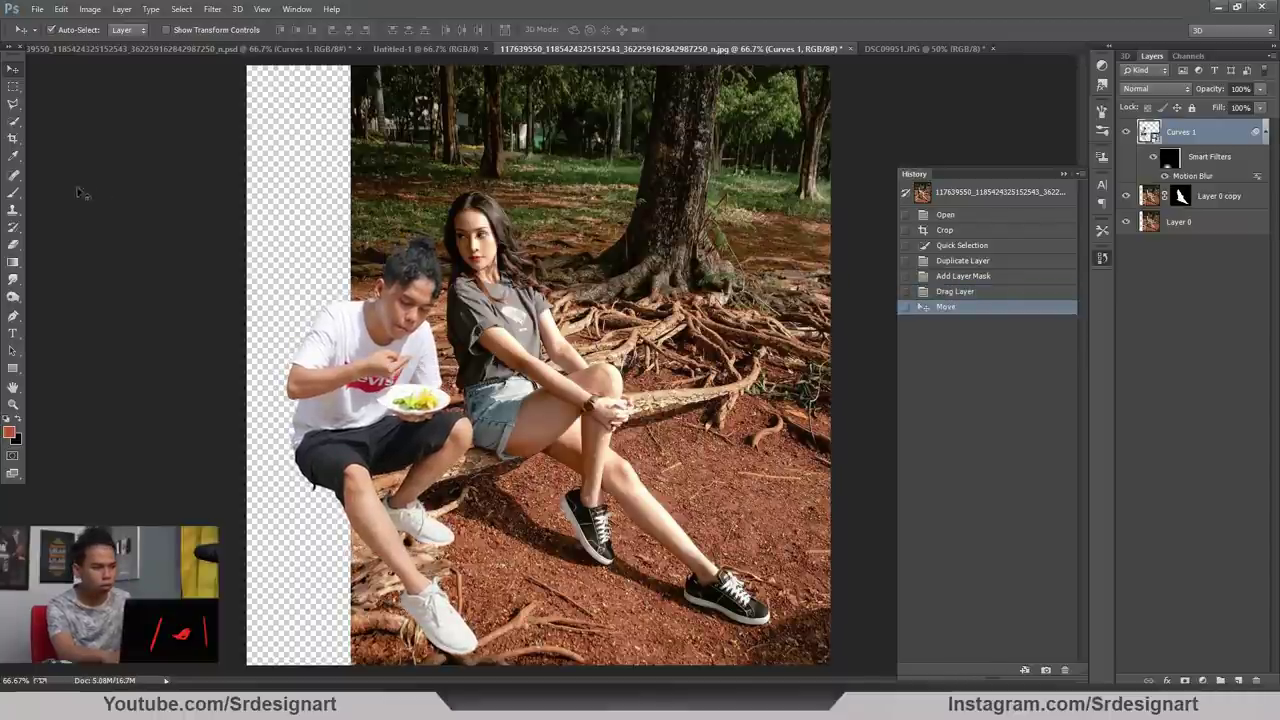
Copy a rectangular area of ground and roots from the lower-left part of Layer 0 onto a new layer
{"action": "left_click", "coordinate": [13, 87]}
{"action": "key", "text": "ctrl+minus"}
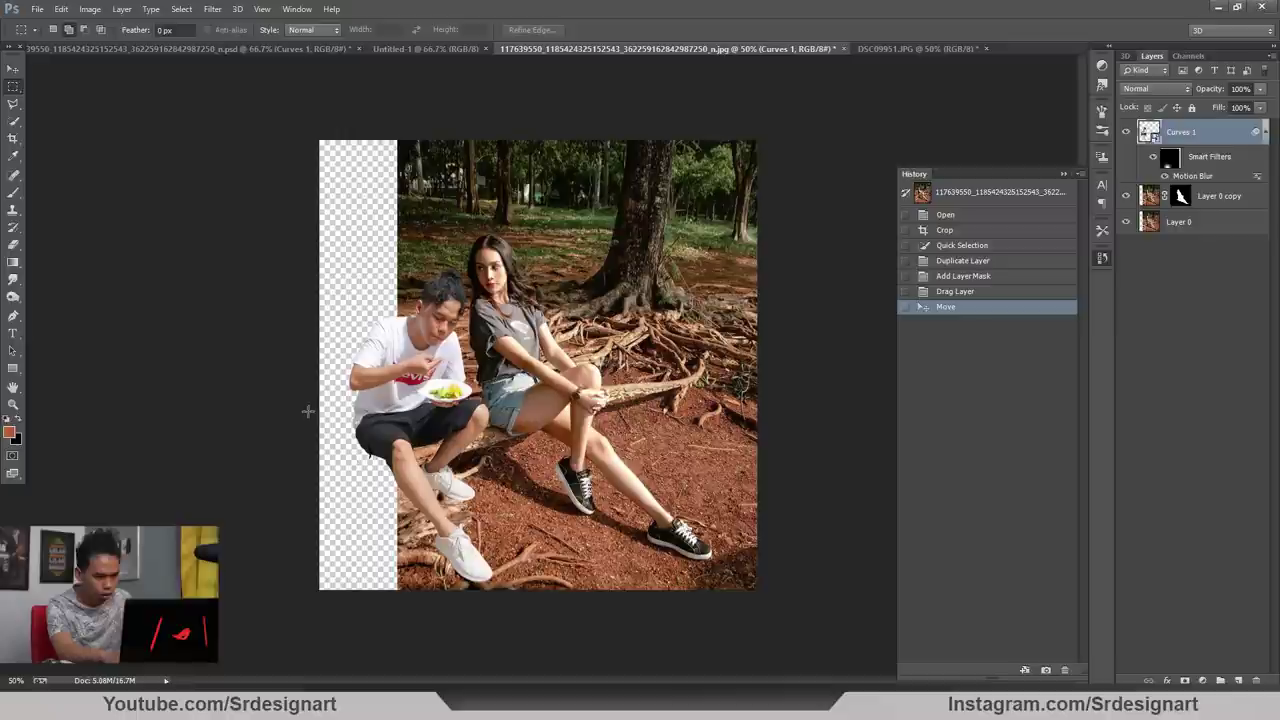
{"action": "left_click_drag", "start_coordinate": [310, 404], "coordinate": [597, 600]}
{"action": "left_click", "coordinate": [1180, 222]}
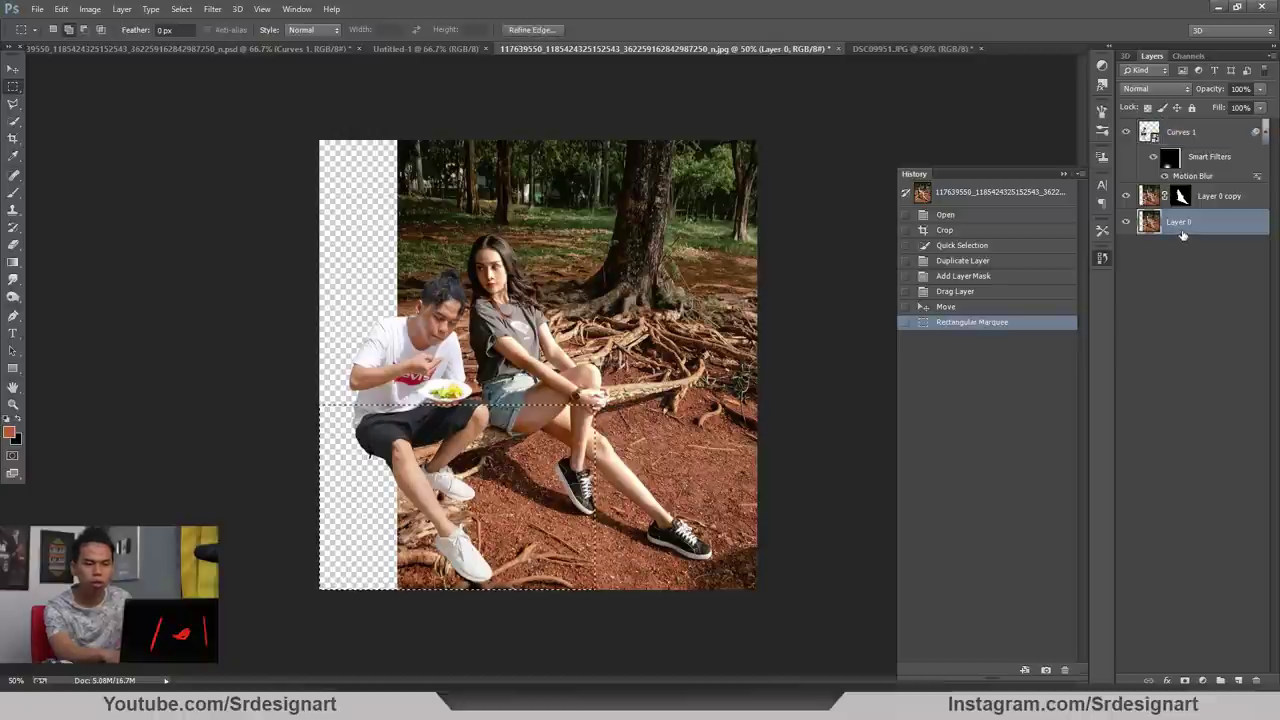
{"action": "key", "text": "ctrl+j"}
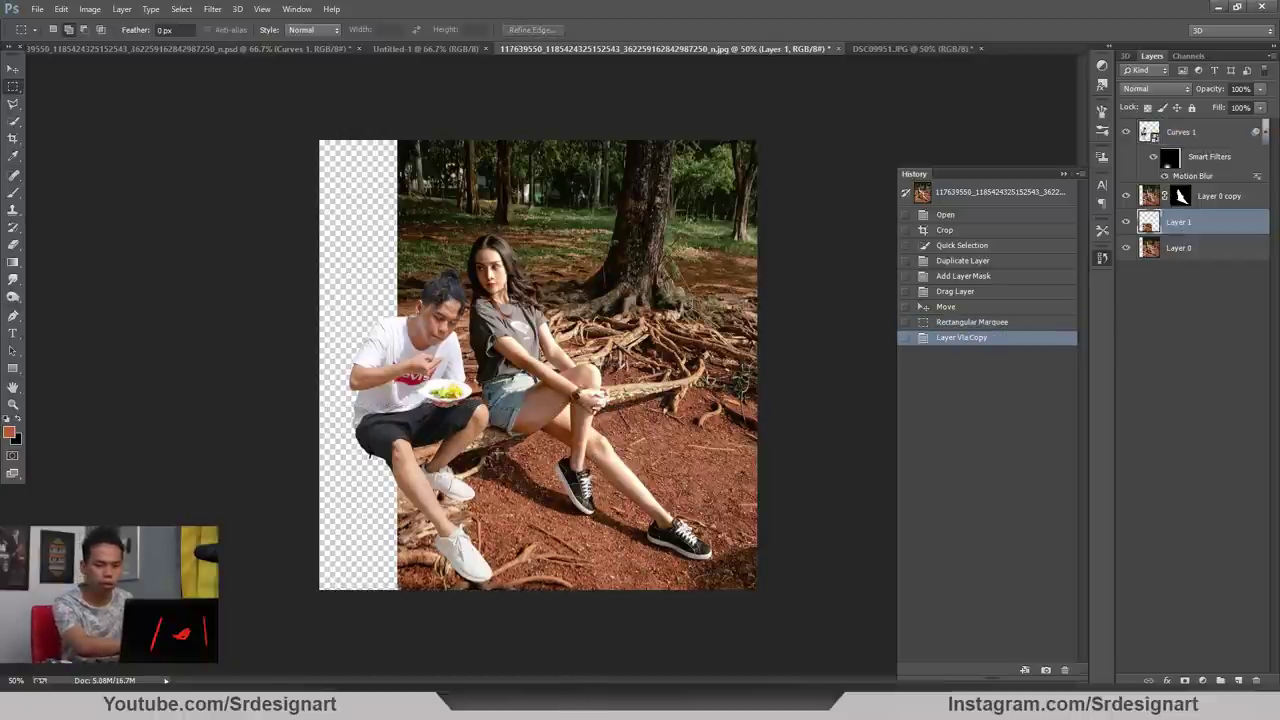
Move the copied ground patch to X 297 px to fill the lower part of the empty canvas strip
{"action": "key", "text": "ctrl+t"}
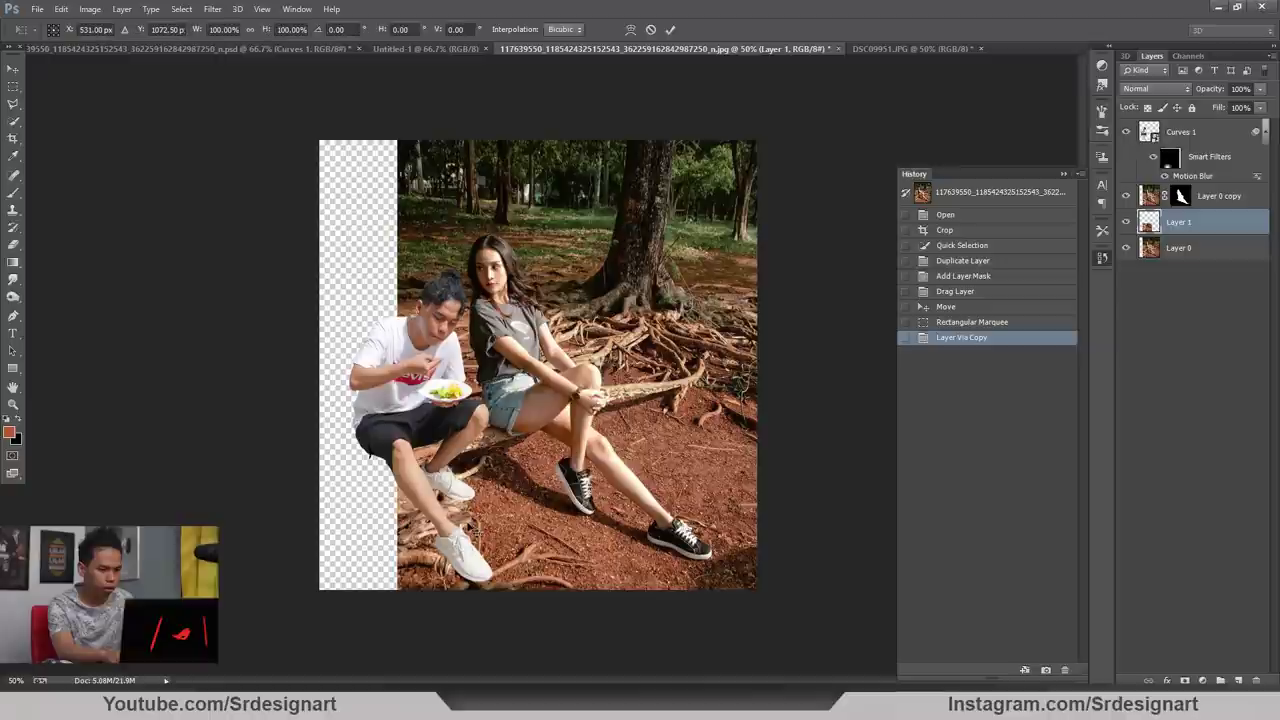
{"action": "left_click_drag", "start_coordinate": [489, 500], "coordinate": [412, 500]}
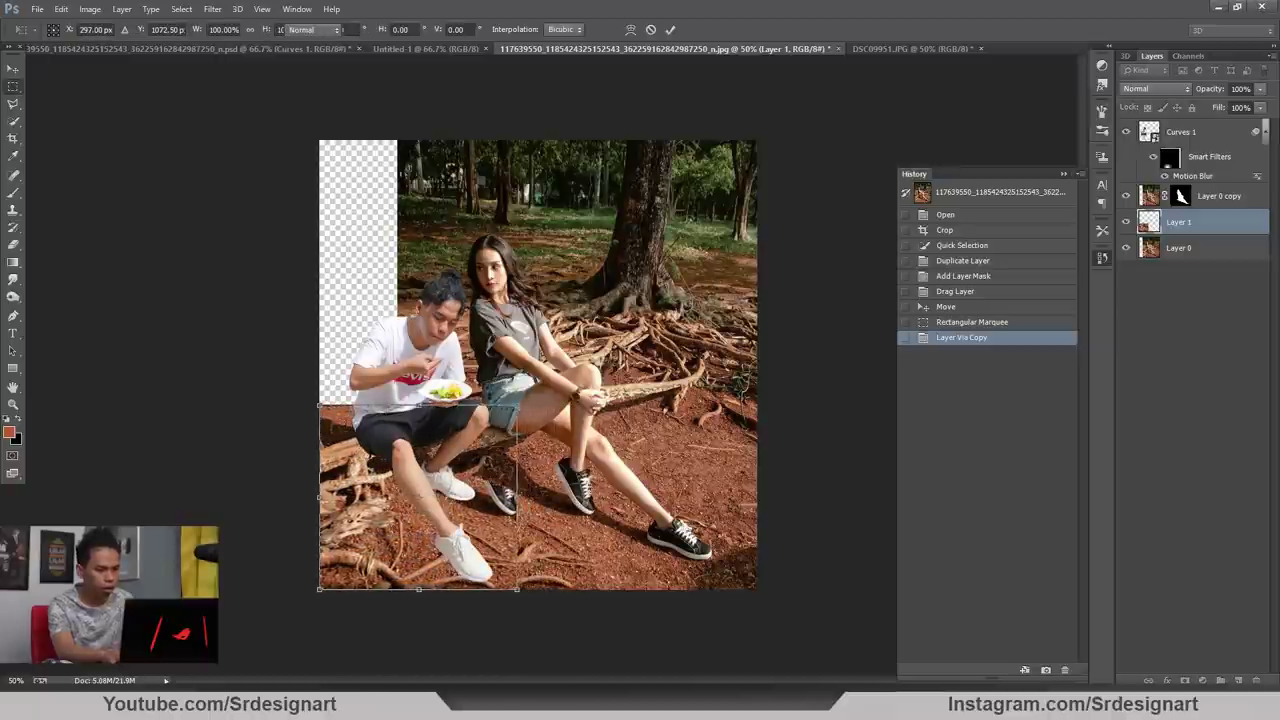
{"action": "key", "text": "Return"}
Warp the ground patch on Layer 1, bending its upper edge slightly
{"action": "key", "text": "ctrl+t"}
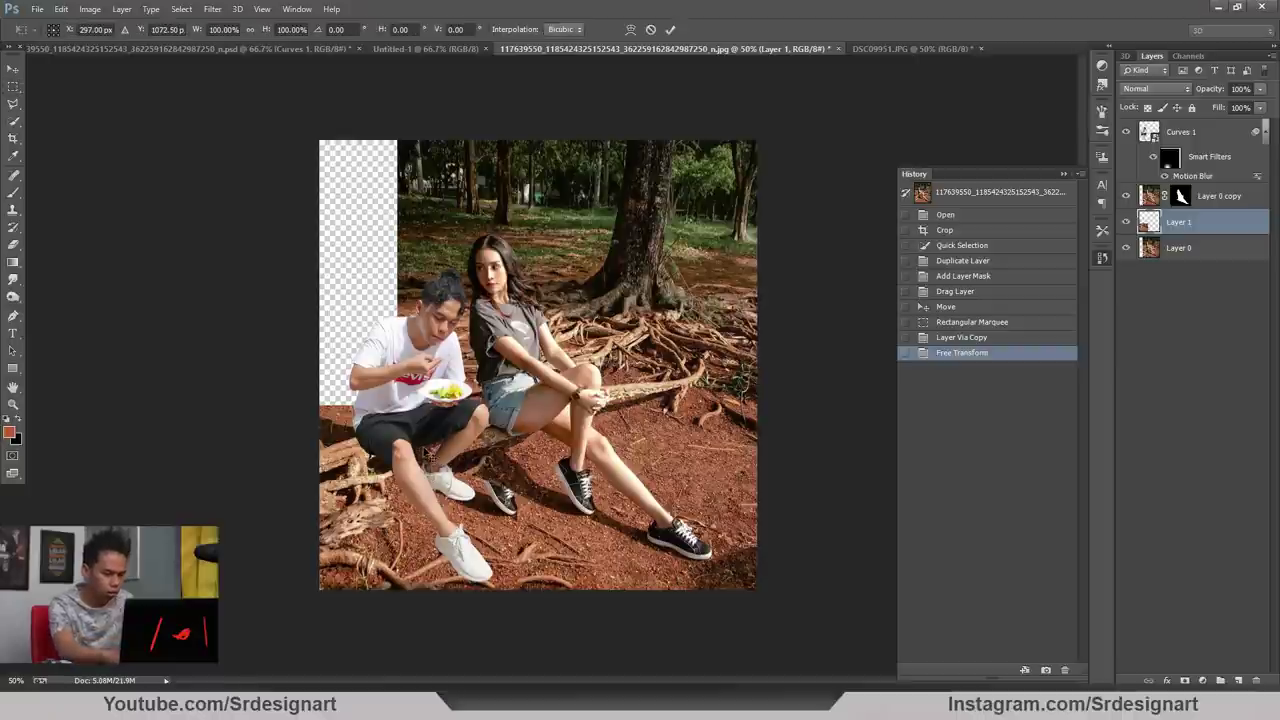
{"action": "right_click", "coordinate": [424, 208]}
{"action": "left_click", "coordinate": [460, 318]}
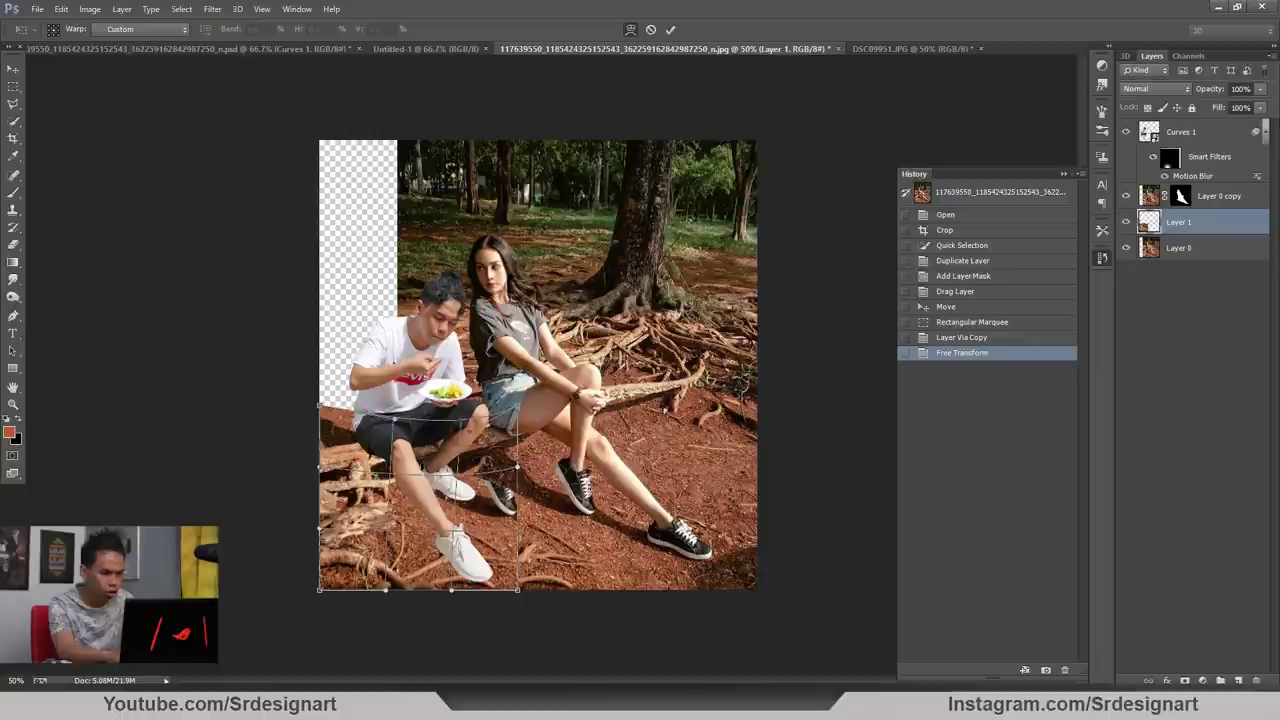
{"action": "key", "text": "Return"}
Erase the duplicated black shoe from Layer 1 with a soft eraser at 0% hardness, and merge Layer 1 with Layer 0
{"action": "key", "text": "e"}
{"action": "key", "text": "ctrl+plus"}
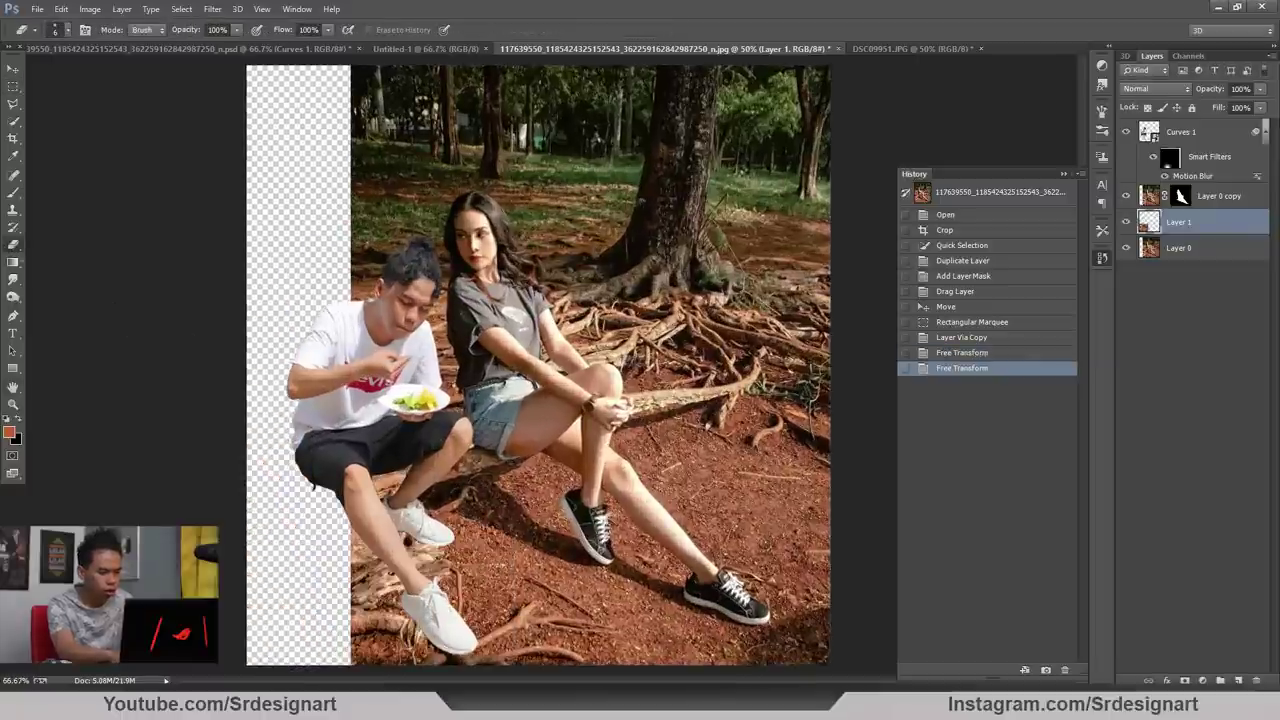
{"action": "key", "text": "space"}
{"action": "key", "text": "ctrl+plus"}
{"action": "left_click_drag", "start_coordinate": [357, 478], "coordinate": [510, 212]}
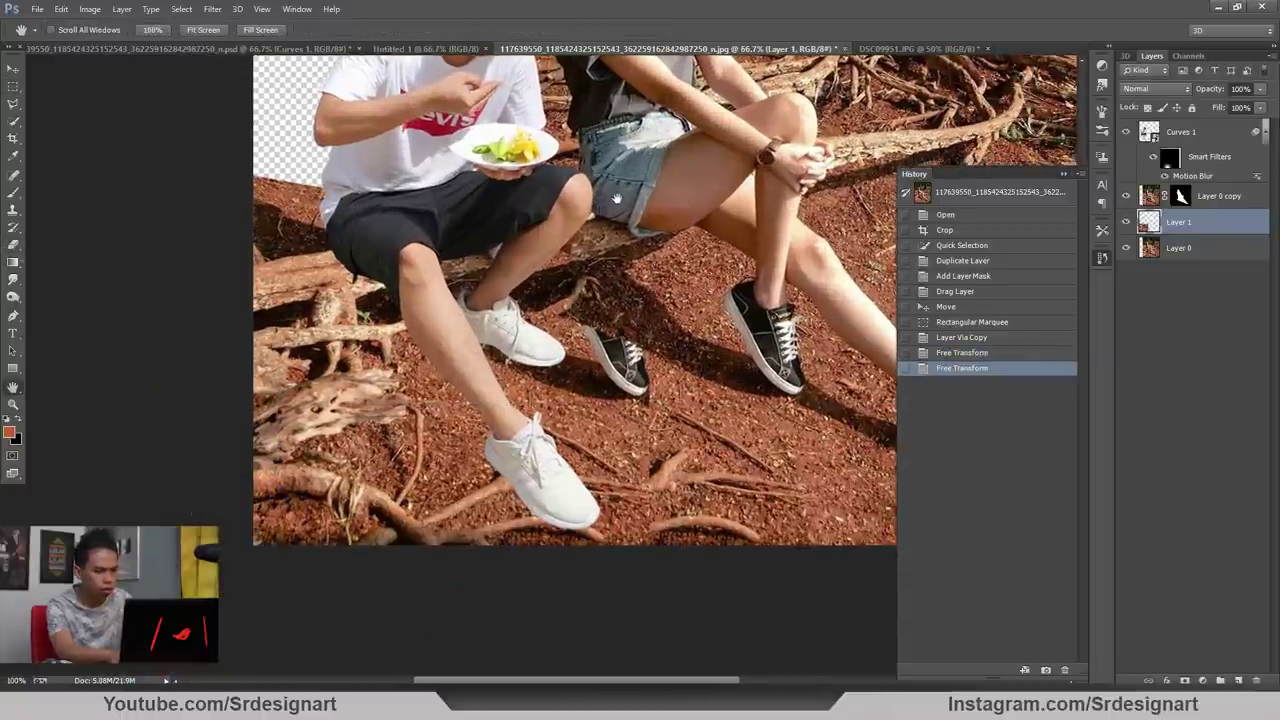
{"action": "left_click", "coordinate": [18, 247]}
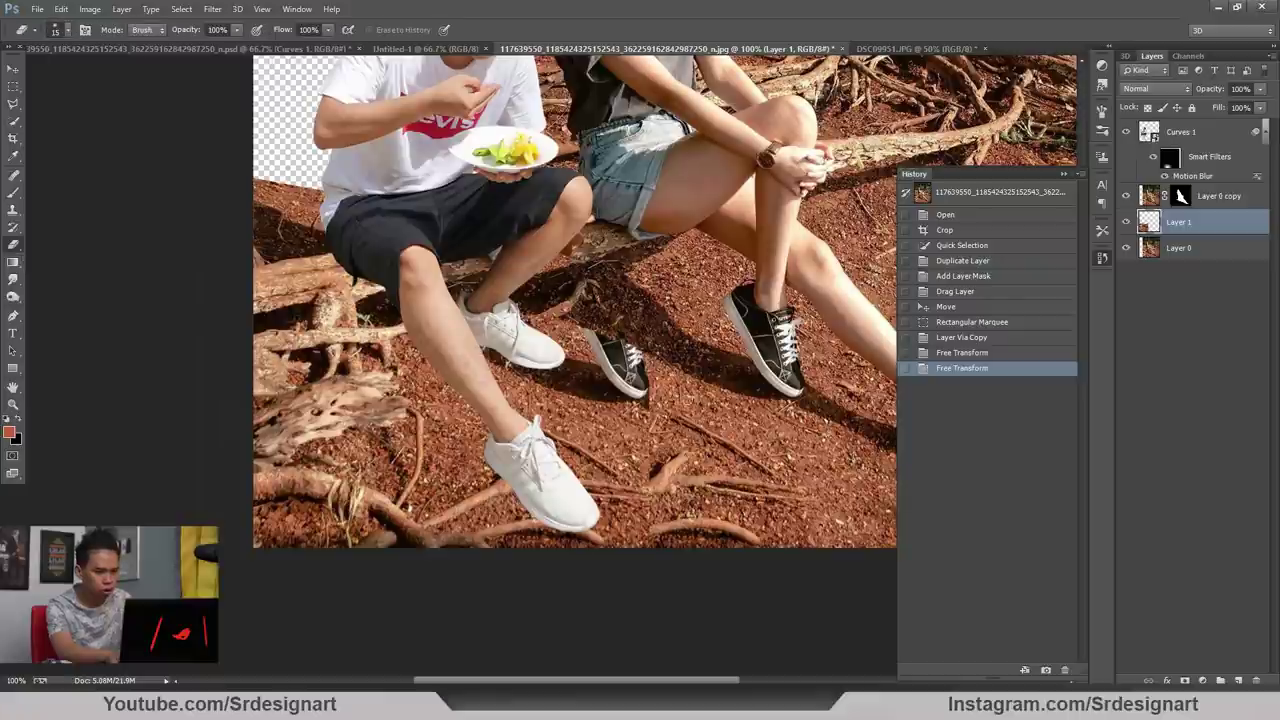
{"action": "right_click", "coordinate": [704, 367]}
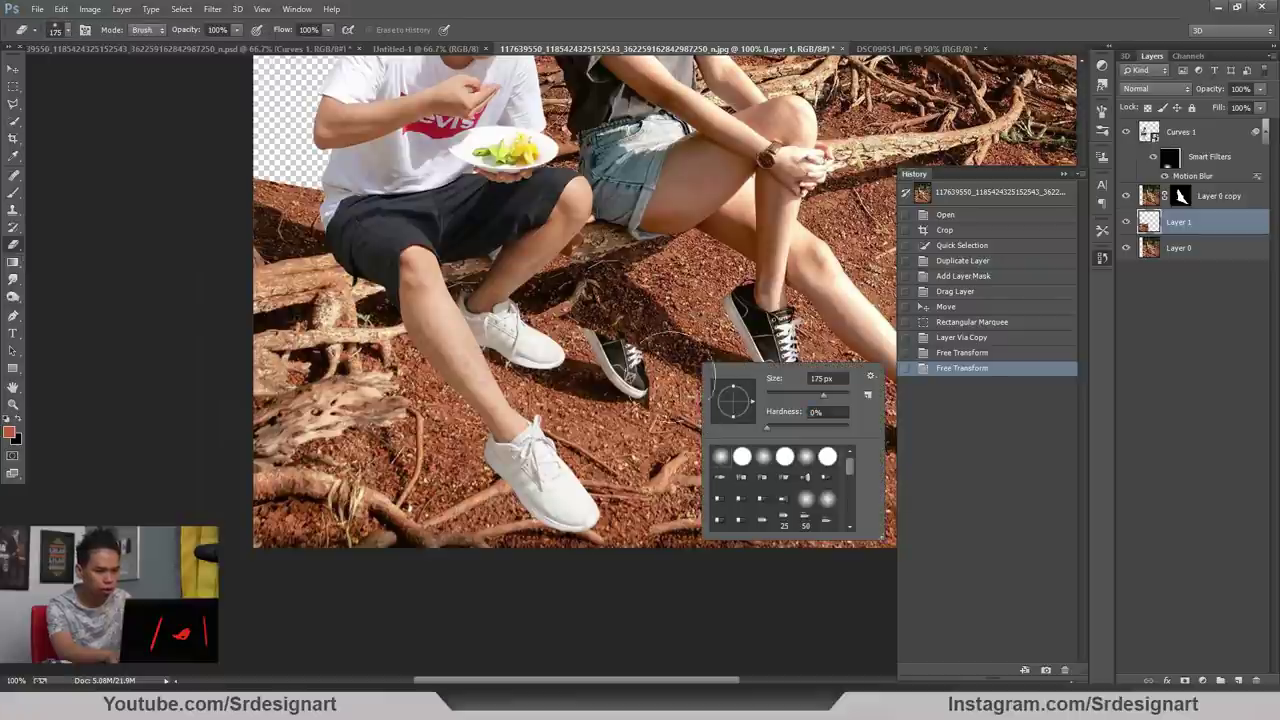
{"action": "mouse_move", "coordinate": [655, 354]}
{"action": "left_mouse_down"}
{"action": "mouse_move", "coordinate": [620, 378]}
{"action": "mouse_move", "coordinate": [582, 358]}
{"action": "left_mouse_up"}
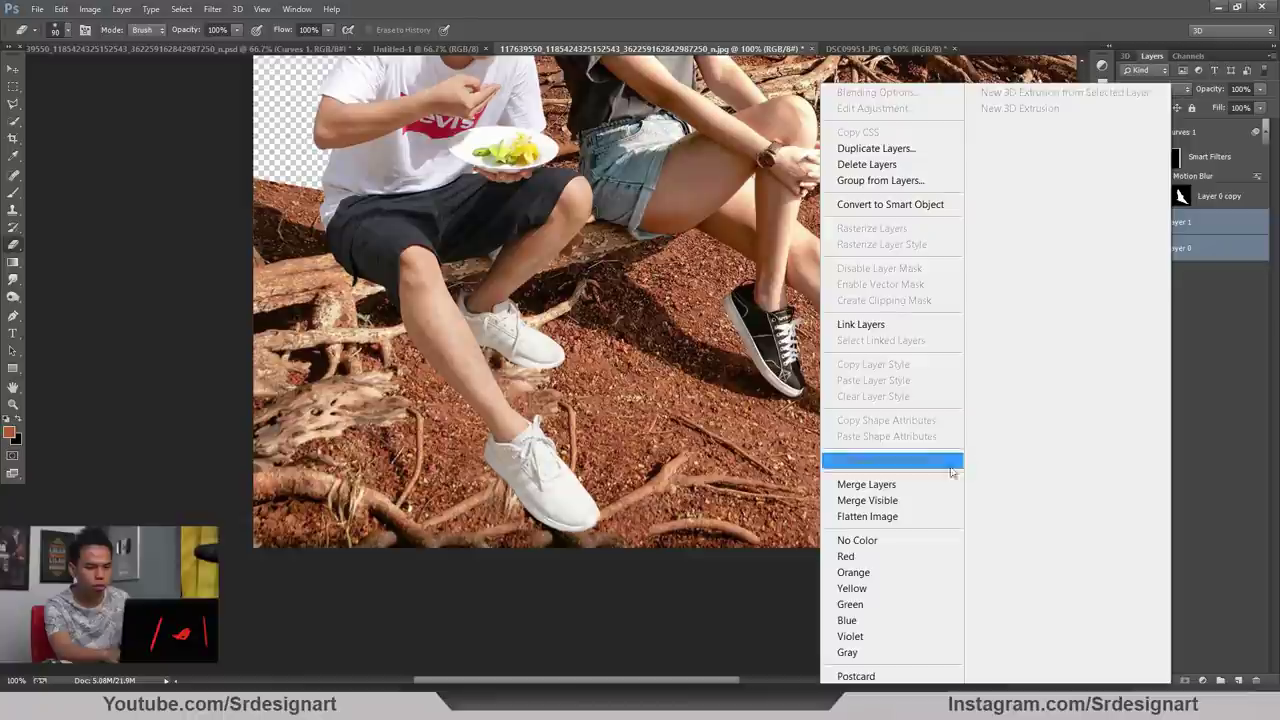
{"action": "left_click", "coordinate": [934, 485]}
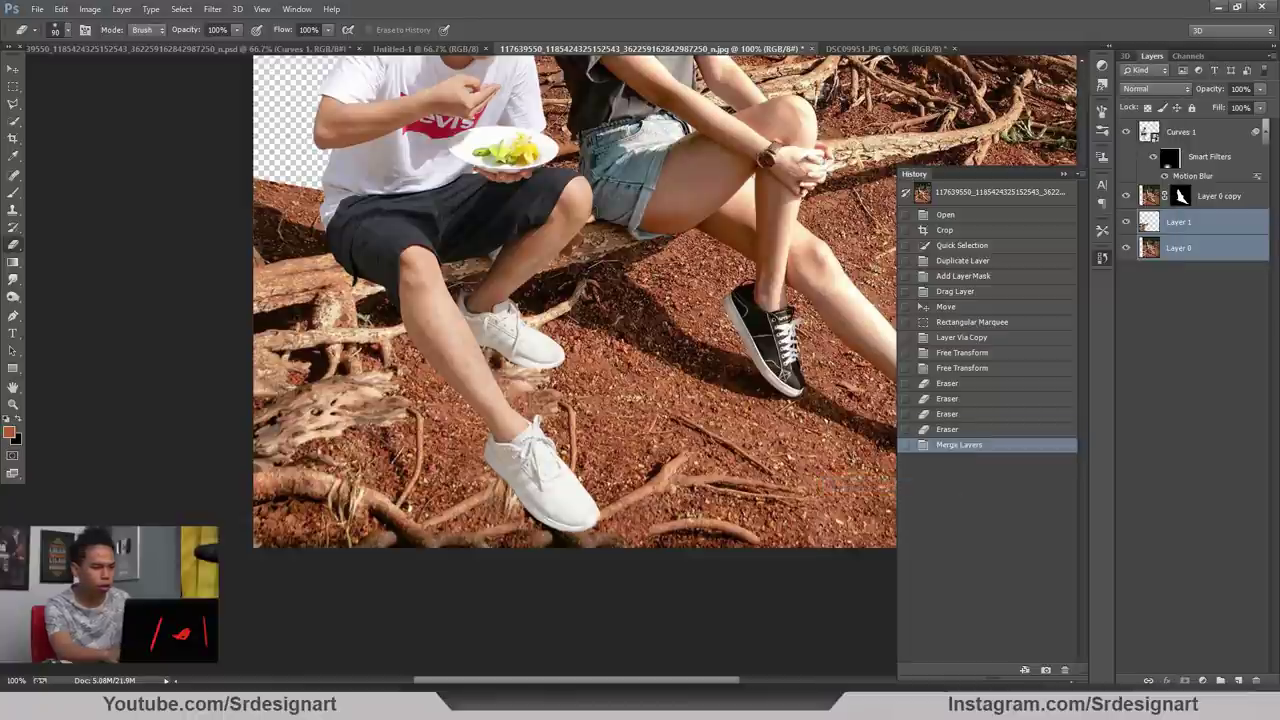
Clone soil over the blended ground below the man's rear white shoe, using the Clone Stamp at 60 px
{"action": "left_click", "coordinate": [13, 210]}
{"action": "right_click", "coordinate": [13, 210]}
{"action": "left_click", "coordinate": [70, 208]}
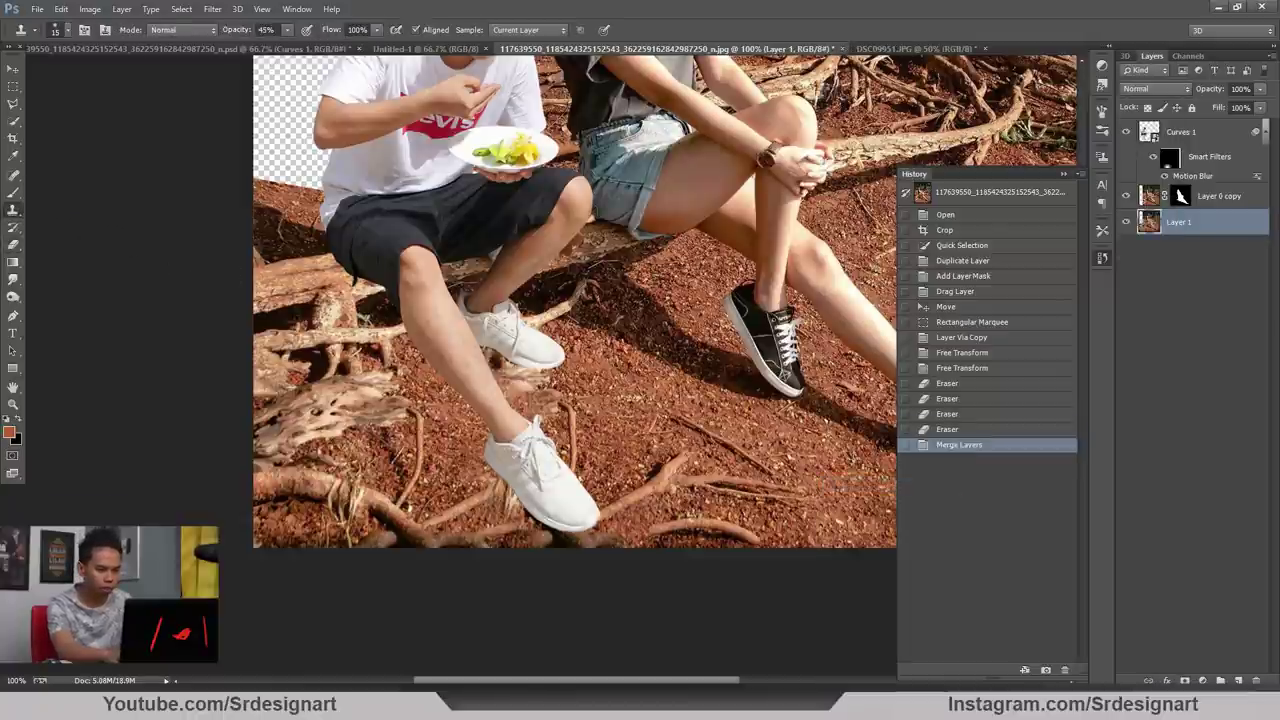
{"action": "key", "text": "bracketright"}
{"action": "key", "text": "bracketright"}
{"action": "key", "text": "bracketright"}
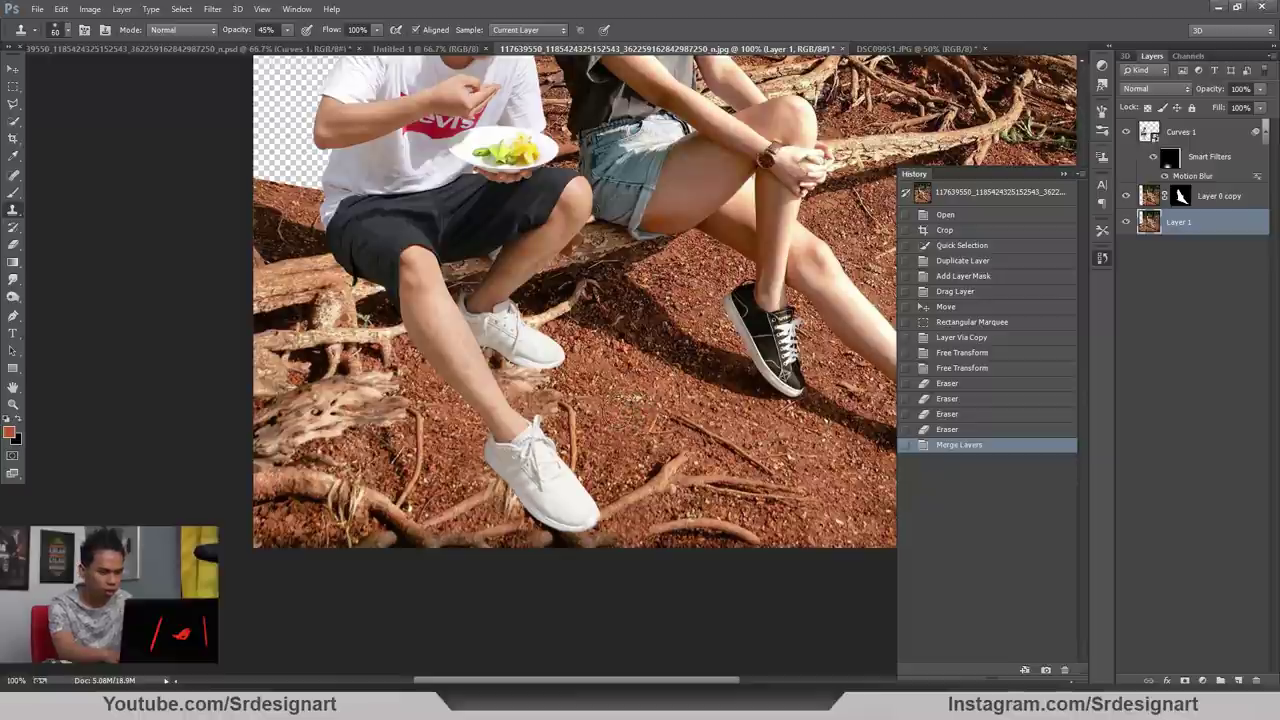
{"action": "mouse_move", "coordinate": [536, 372]}
{"action": "left_mouse_down"}
{"action": "mouse_move", "coordinate": [522, 376]}
{"action": "mouse_move", "coordinate": [548, 380]}
{"action": "left_mouse_up"}
Raise the Clone Stamp opacity to 100% and cover the small upright root beside the man's front shoe with soil
{"action": "left_click_drag", "start_coordinate": [238, 36], "coordinate": [293, 36]}
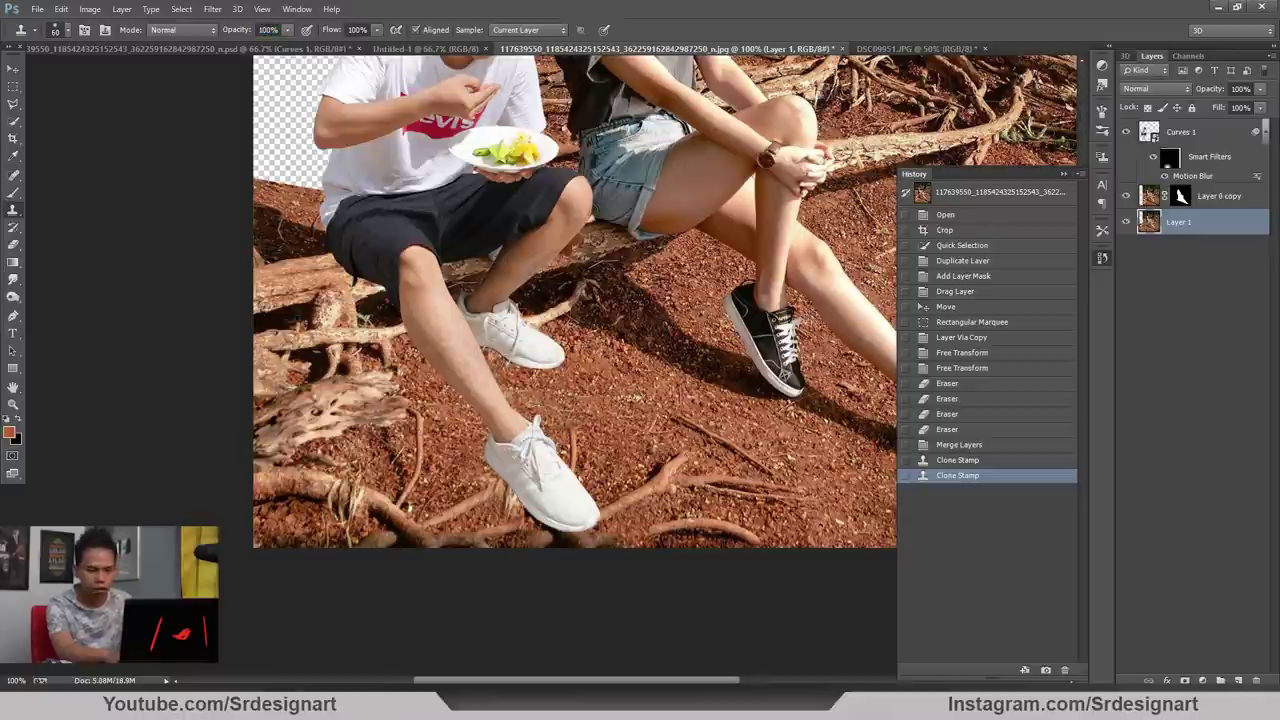
{"action": "left_click_drag", "start_coordinate": [574, 432], "coordinate": [575, 446]}
{"action": "left_click_drag", "start_coordinate": [574, 450], "coordinate": [572, 464]}
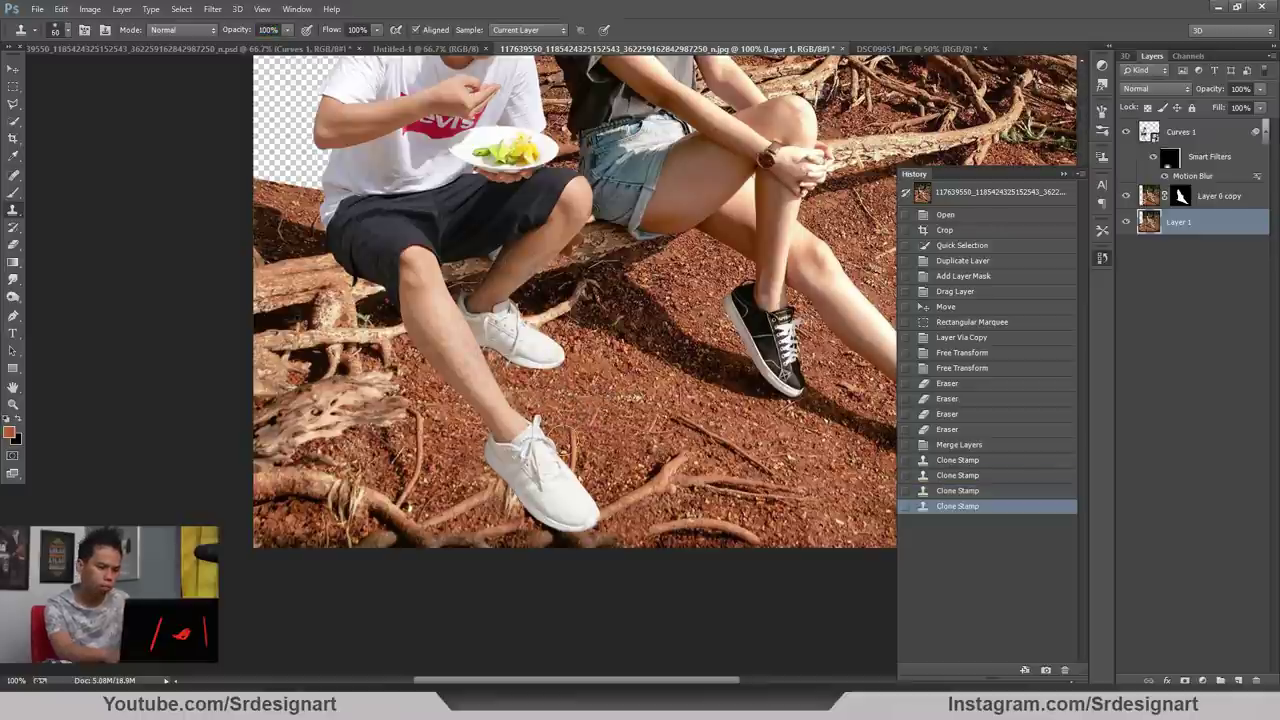
{"action": "left_click", "coordinate": [606, 426]}
{"action": "left_click", "coordinate": [630, 438]}
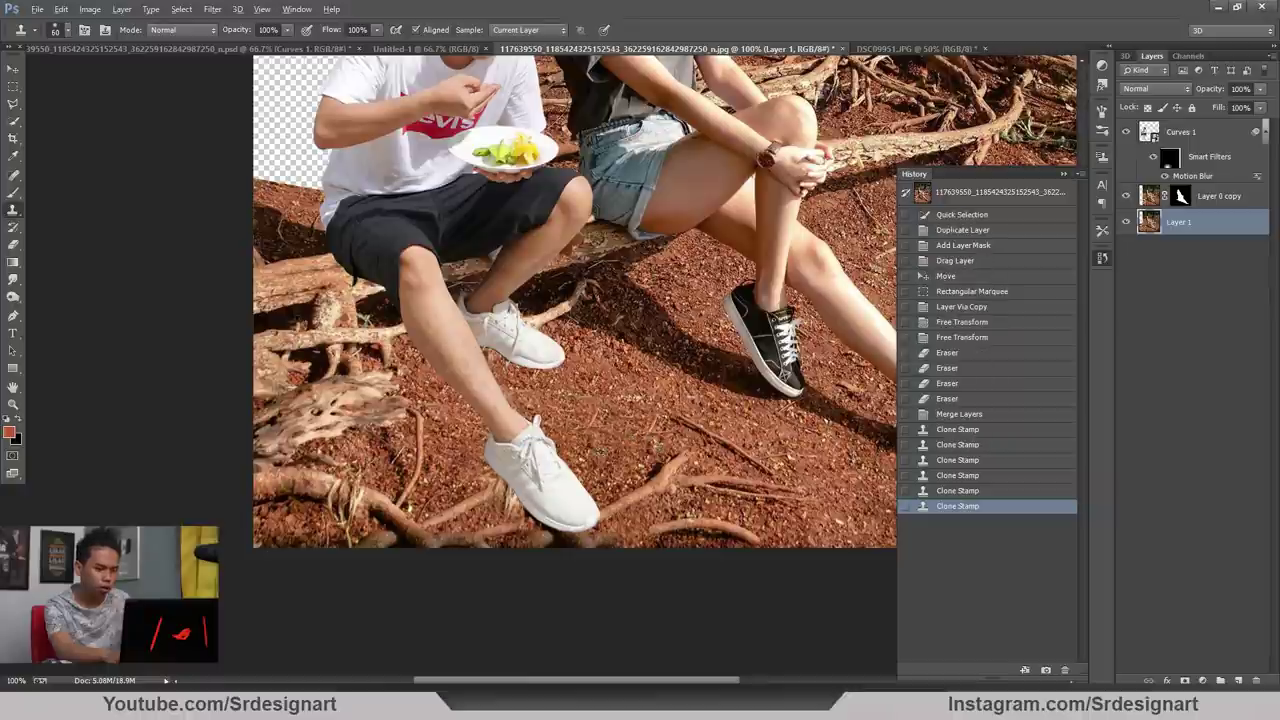
{"action": "mouse_move", "coordinate": [599, 471]}
{"action": "left_mouse_down"}
{"action": "mouse_move", "coordinate": [568, 506]}
{"action": "mouse_move", "coordinate": [498, 481]}
{"action": "left_mouse_up"}
{"action": "left_click", "coordinate": [518, 478]}
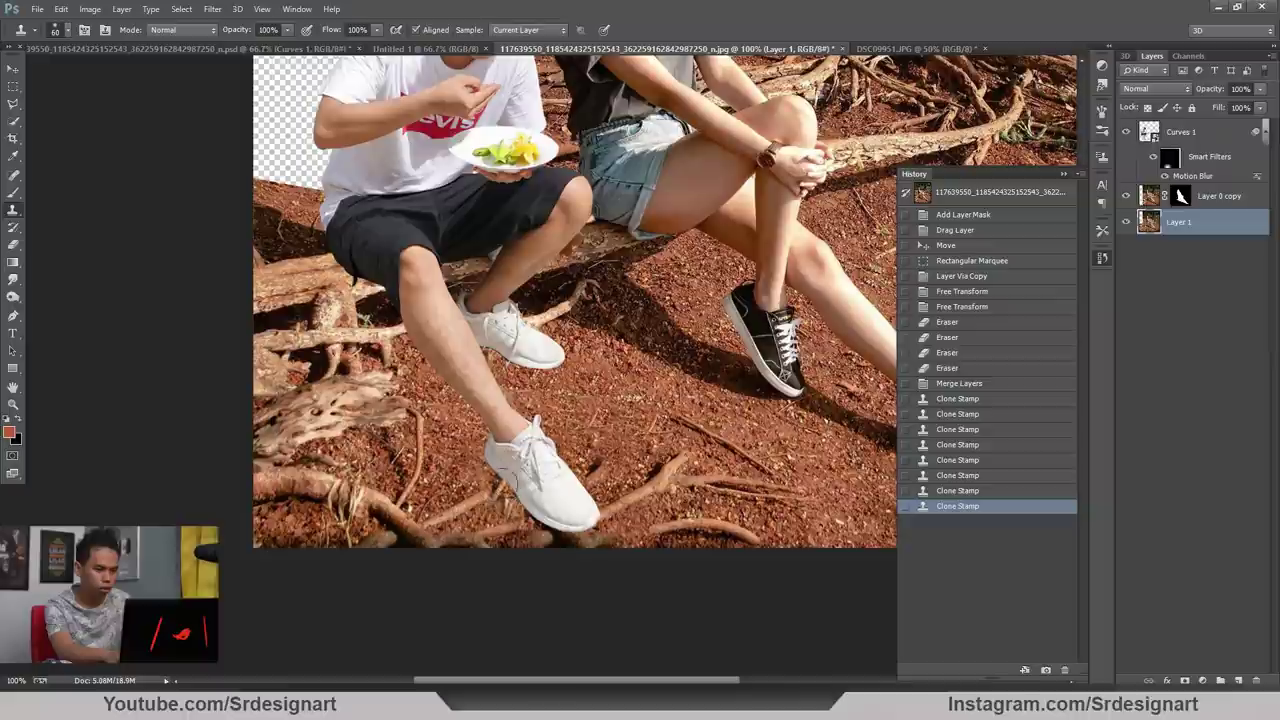
Clone soil over the remaining blemishes on both sides of the man's front ankle
{"action": "left_click", "coordinate": [575, 421]}
{"action": "left_click", "coordinate": [574, 422]}
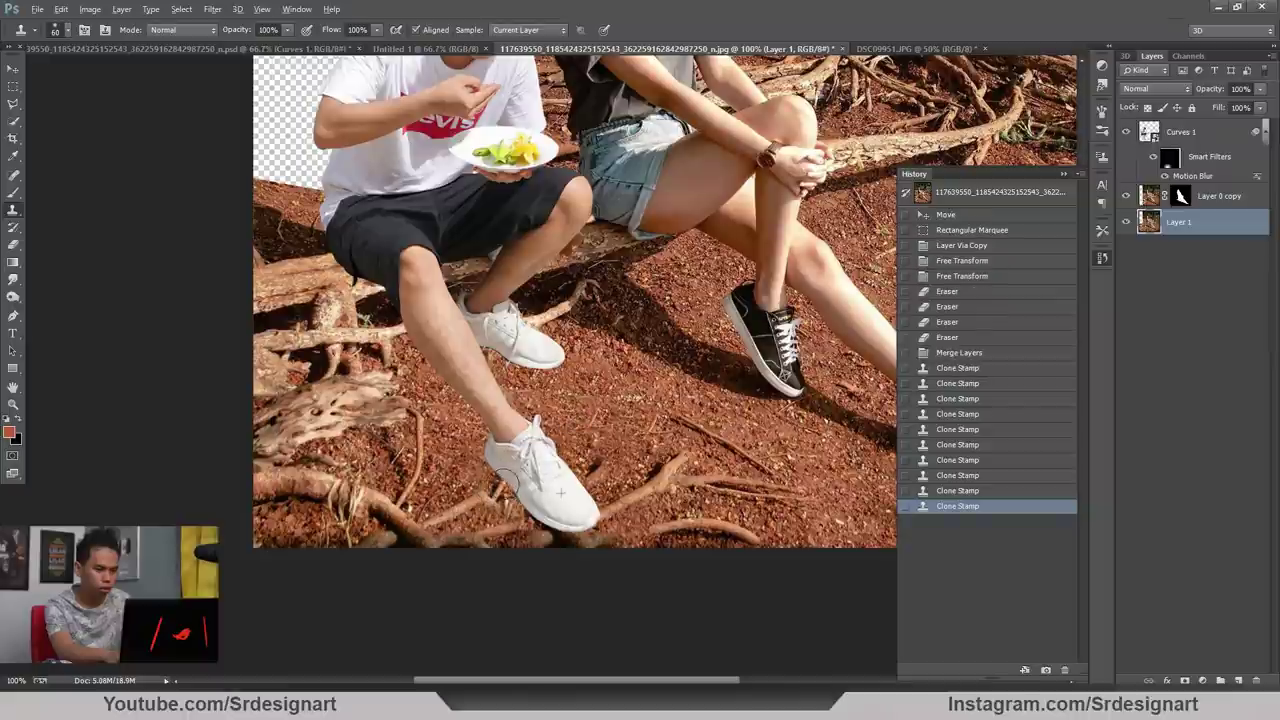
{"action": "left_click", "coordinate": [463, 449]}
{"action": "left_click", "coordinate": [460, 452]}
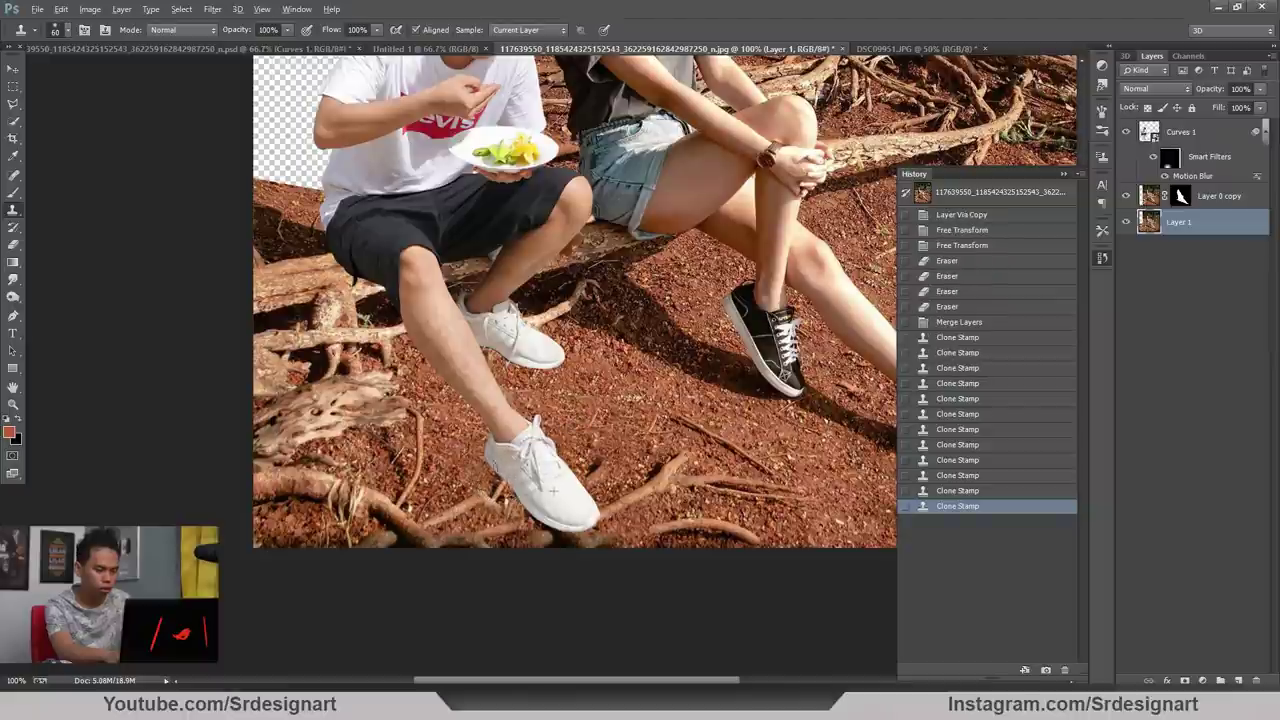
{"action": "left_click", "coordinate": [475, 460]}
{"action": "left_click", "coordinate": [455, 450]}
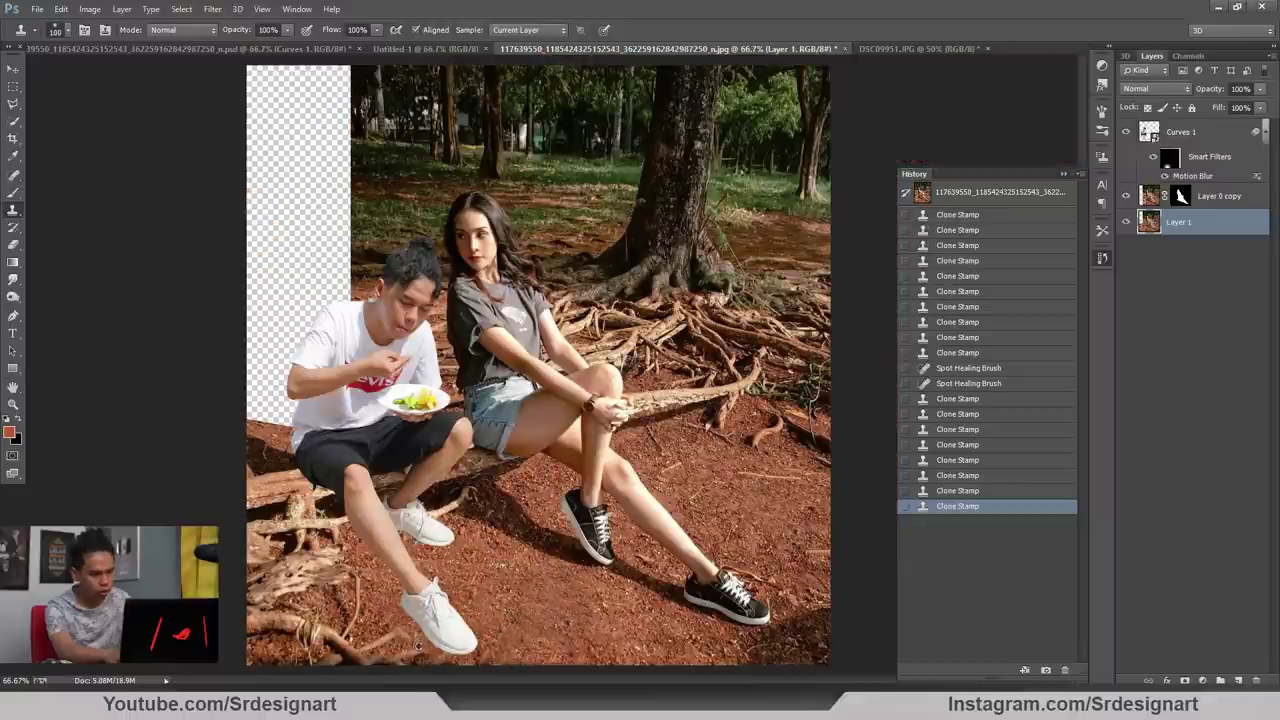
{"action": "key", "text": "ctrl+minus"}
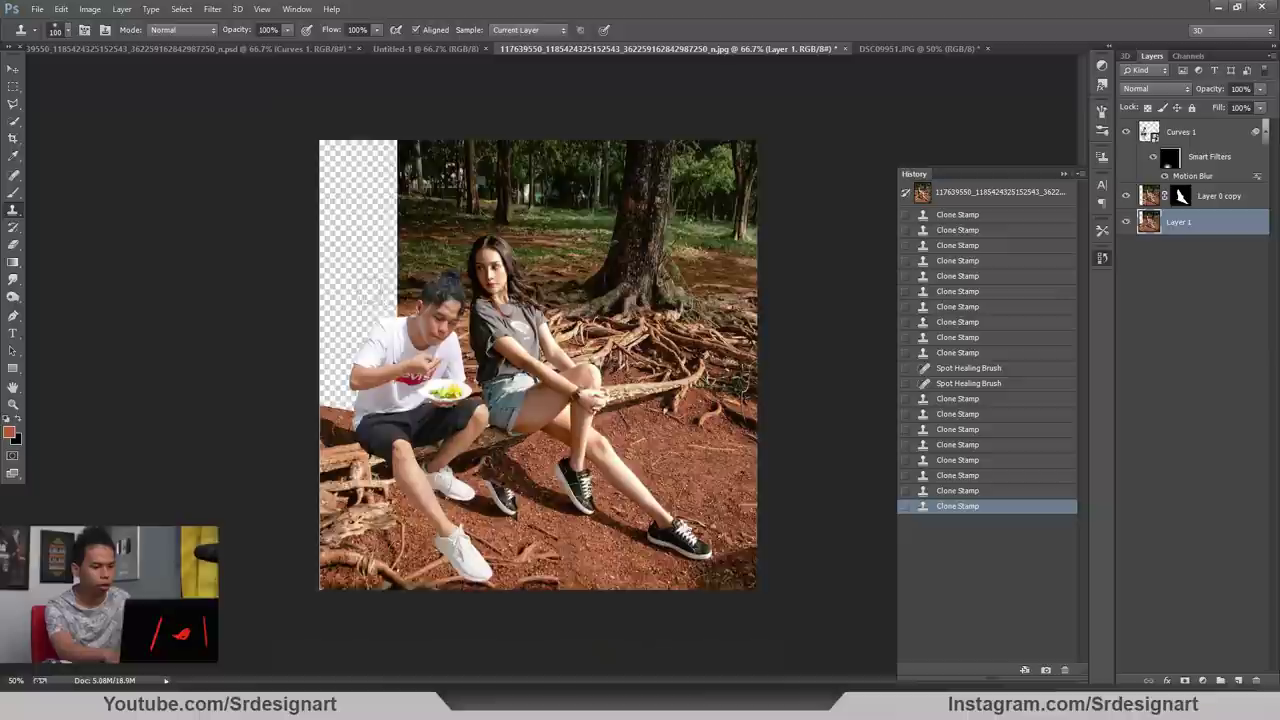
{"action": "key", "text": "ctrl+plus"}
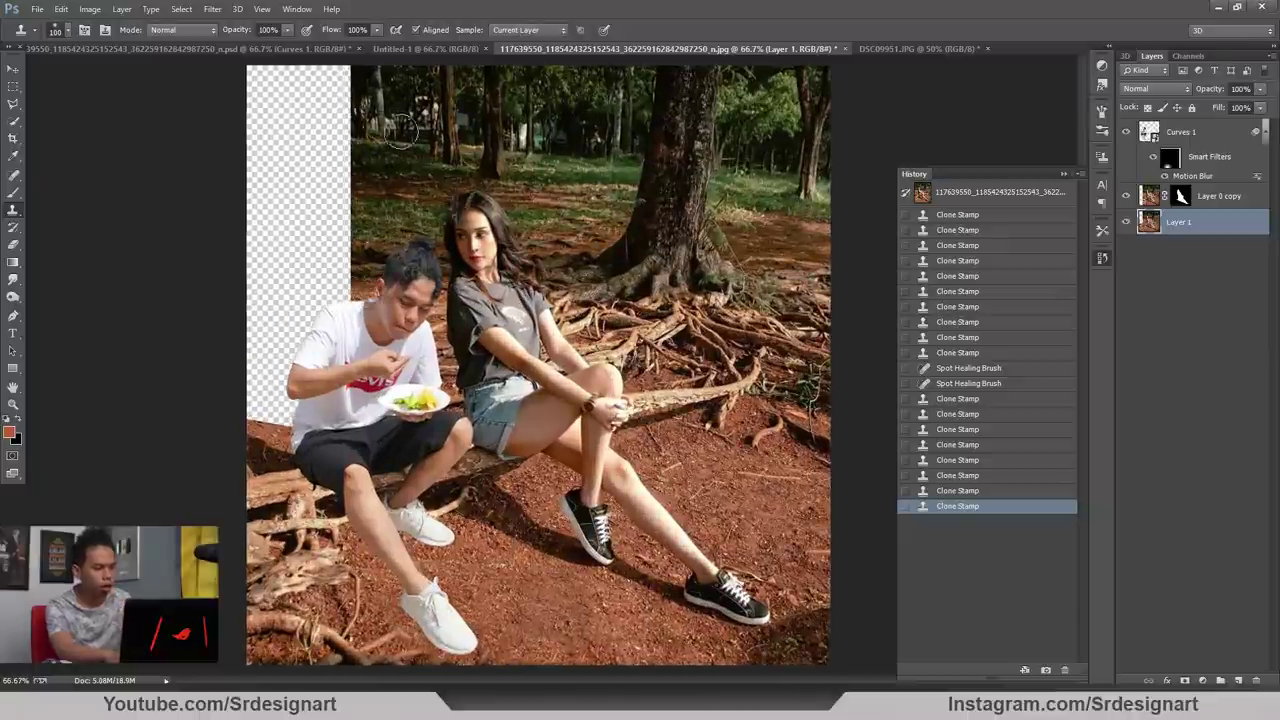
{"action": "key", "text": "space"}
{"action": "key", "text": "ctrl+plus"}
{"action": "left_click_drag", "start_coordinate": [363, 168], "coordinate": [572, 261]}
{"action": "left_click", "coordinate": [14, 87]}
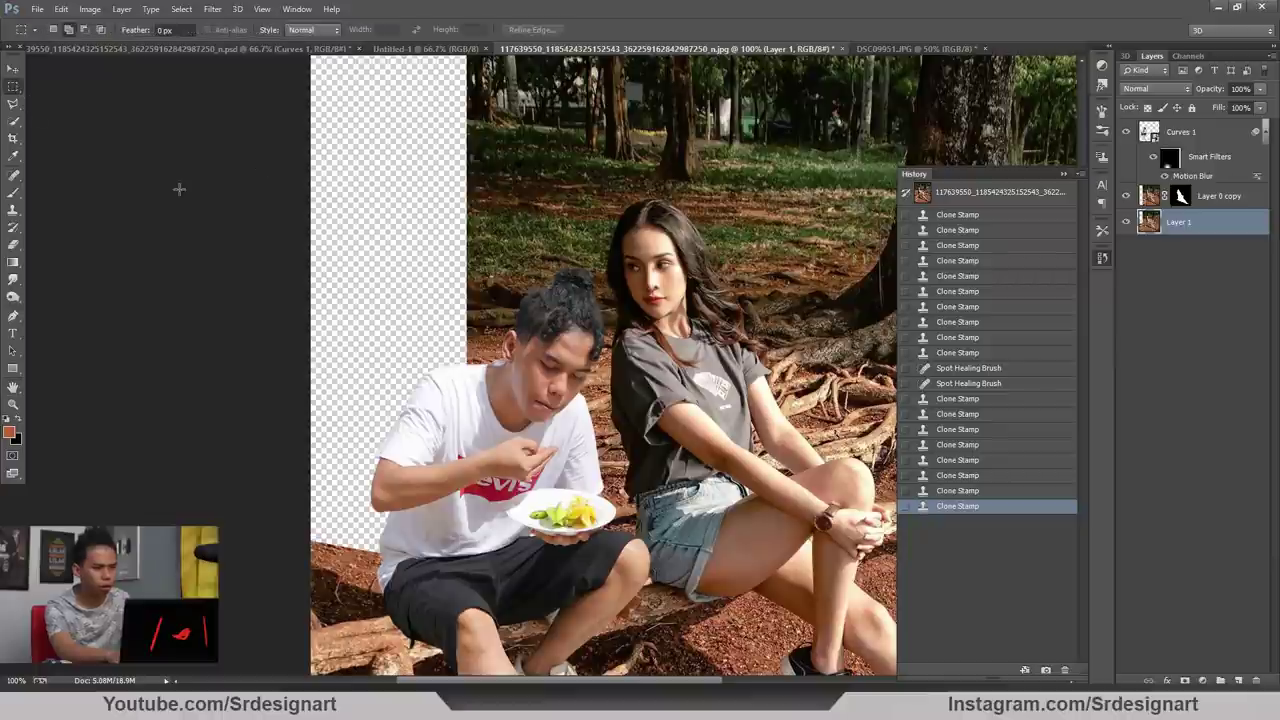
{"action": "key", "text": "ctrl+j"}
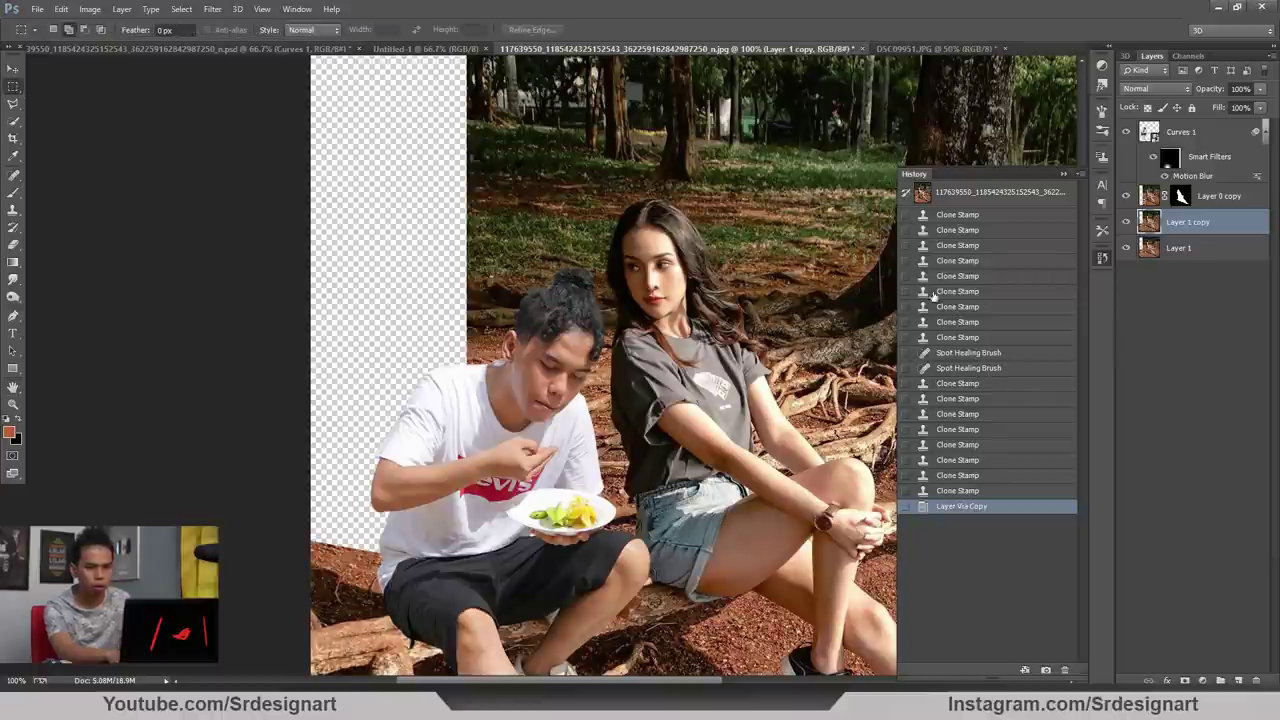
{"action": "key", "text": "ctrl+z"}
Copy a rectangular area of trees and the woman's upper body from Layer 1 onto a new layer
{"action": "key", "text": "ctrl+minus"}
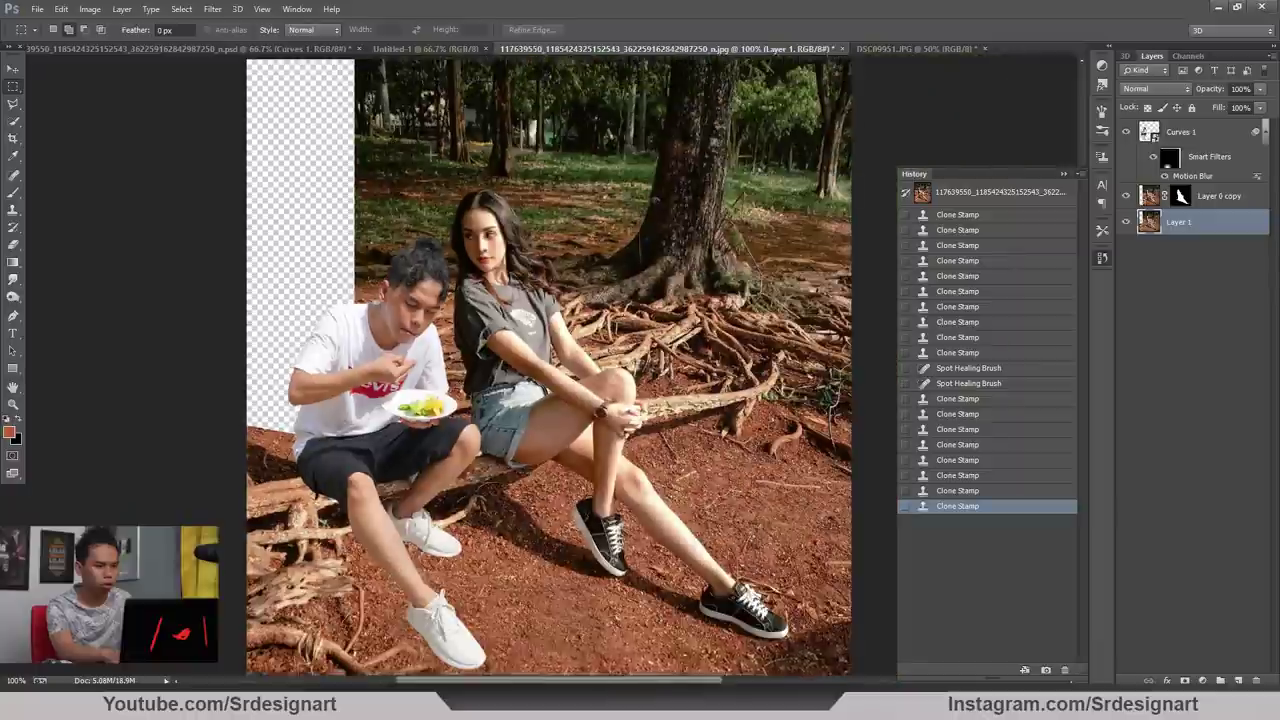
{"action": "key", "text": "ctrl+minus"}
{"action": "left_click_drag", "start_coordinate": [354, 132], "coordinate": [536, 338]}
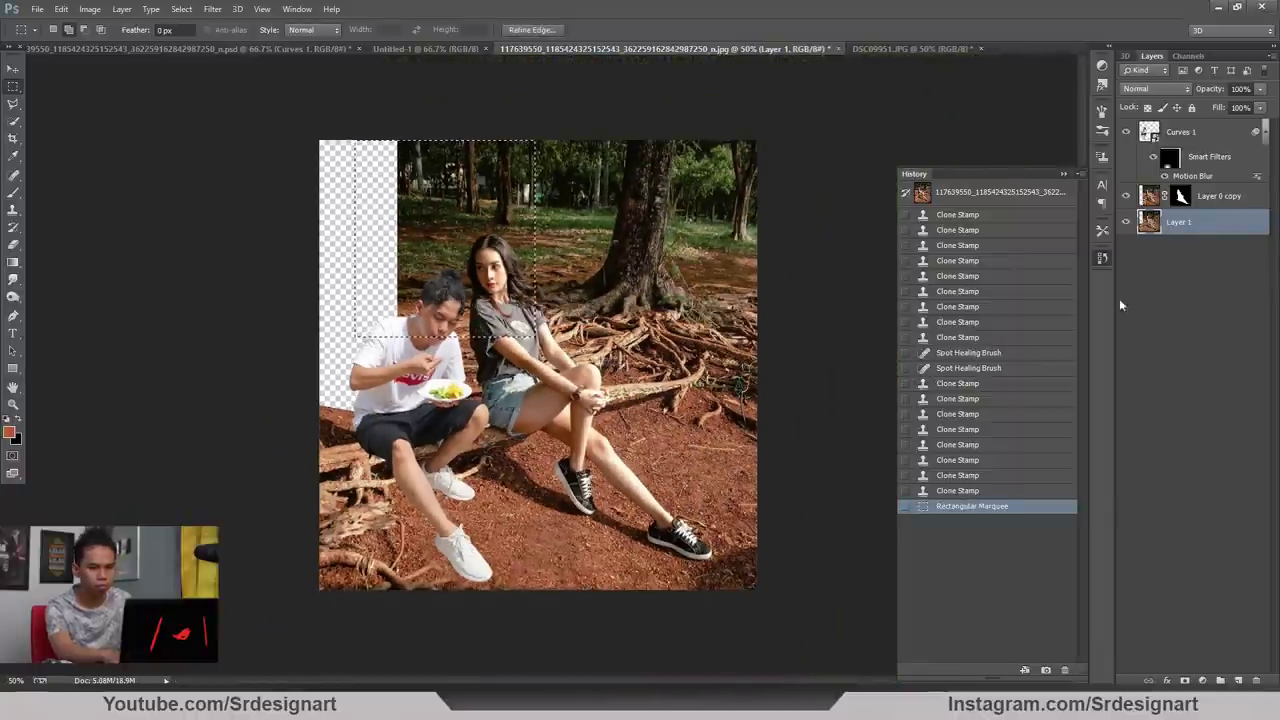
{"action": "key", "text": "ctrl+k"}
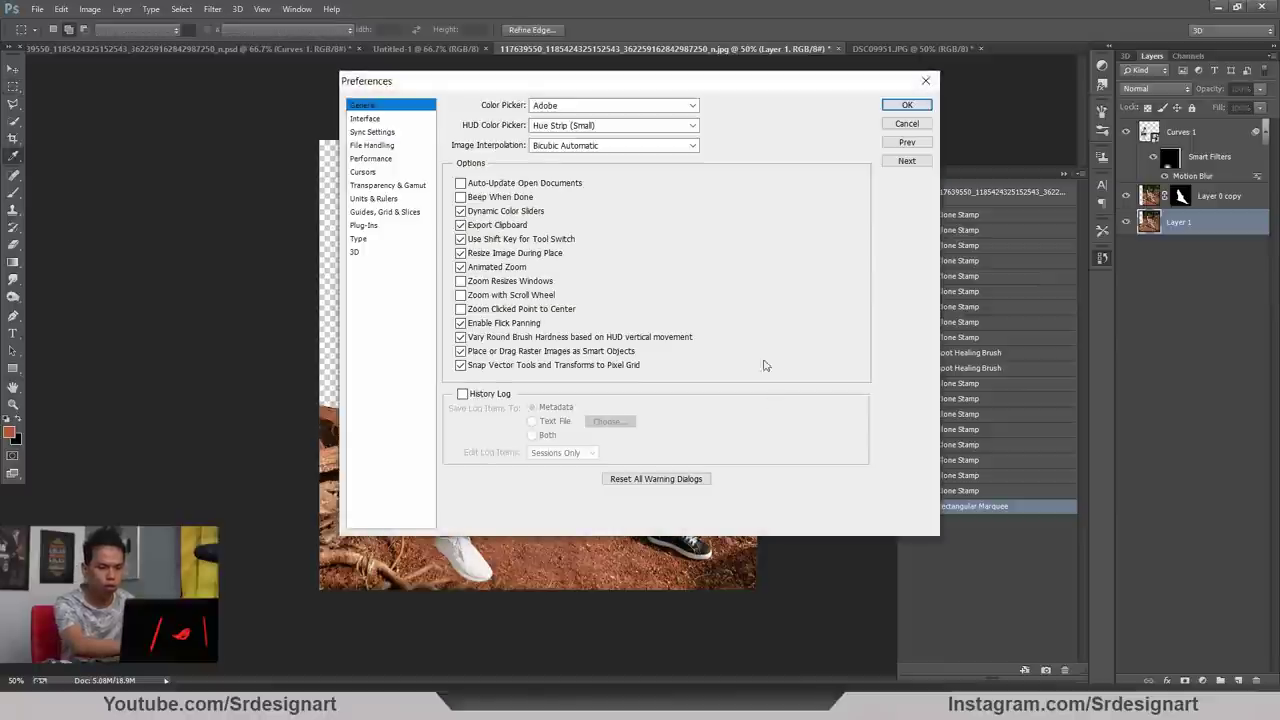
{"action": "key", "text": "i"}
{"action": "key", "text": "Escape"}
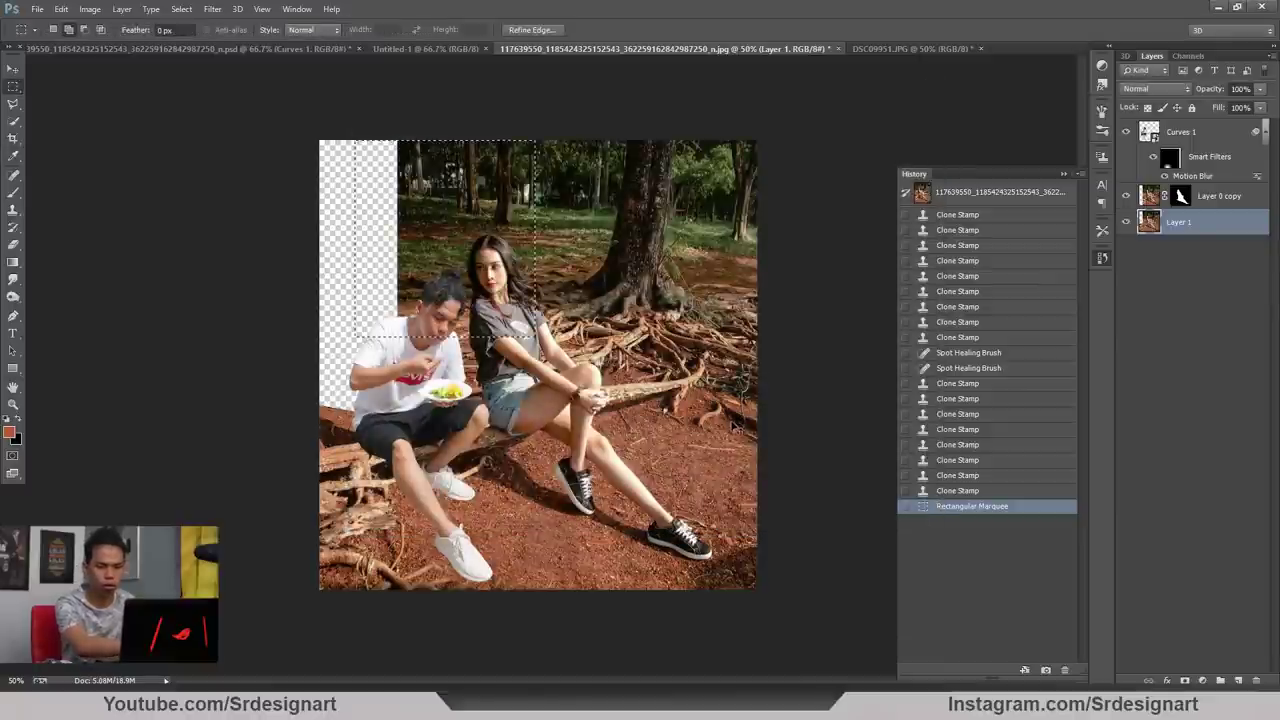
{"action": "key", "text": "ctrl+j"}
Try moving the copied forest patch to X 207 px, Y 278 px over the empty strip, cancel the move and delete the patch layer
{"action": "key", "text": "ctrl+t"}
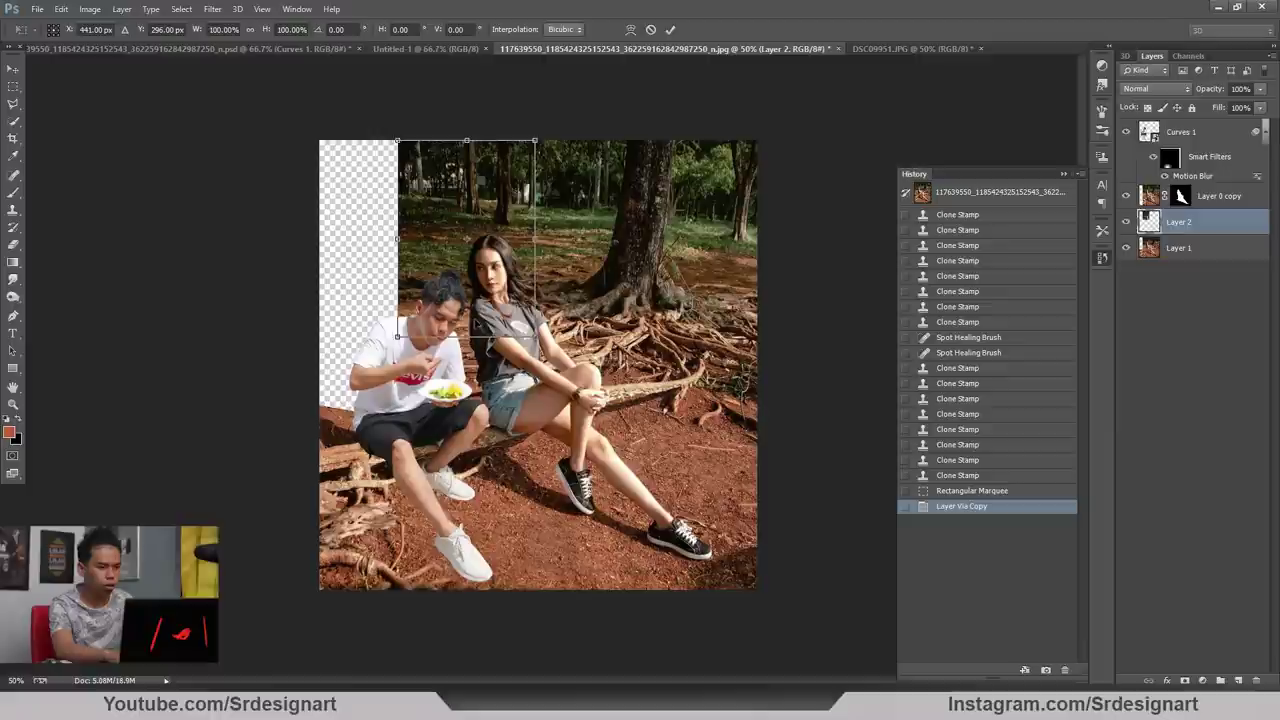
{"action": "left_click_drag", "start_coordinate": [470, 322], "coordinate": [393, 318]}
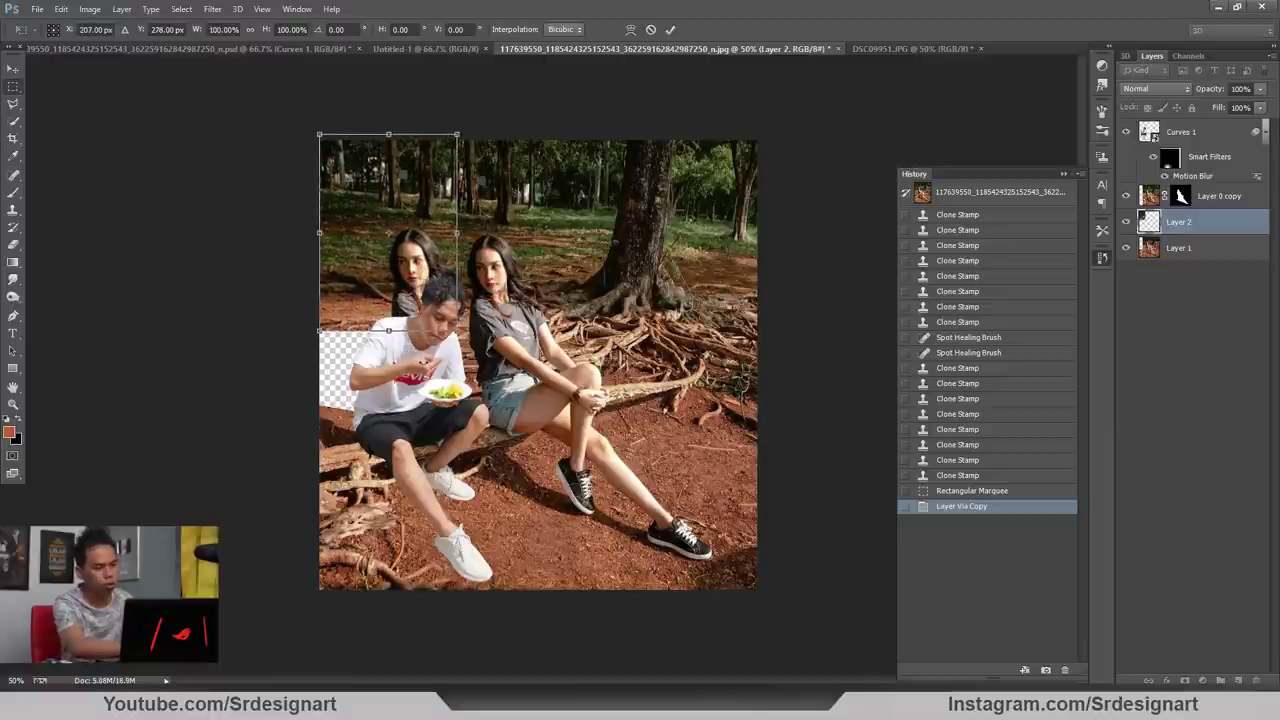
{"action": "key", "text": "Escape"}
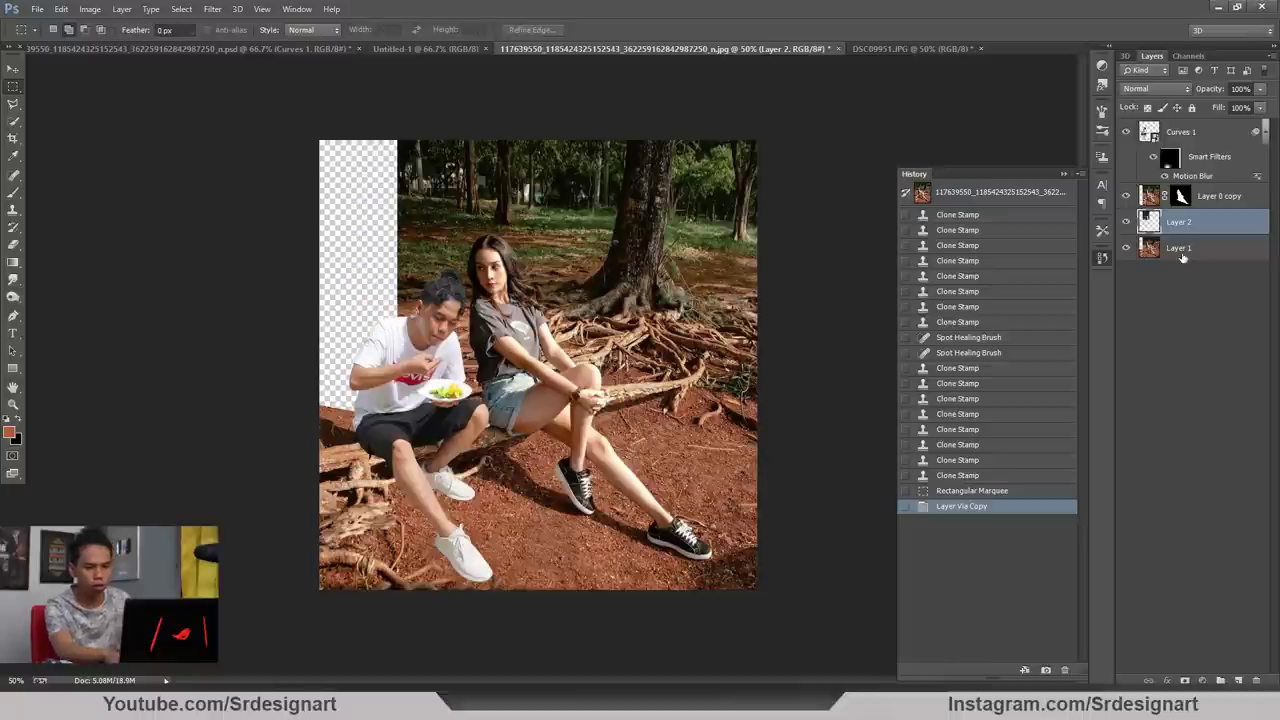
{"action": "left_click", "coordinate": [1183, 257]}
{"action": "left_click", "coordinate": [1181, 227]}
{"action": "key", "text": "Delete"}
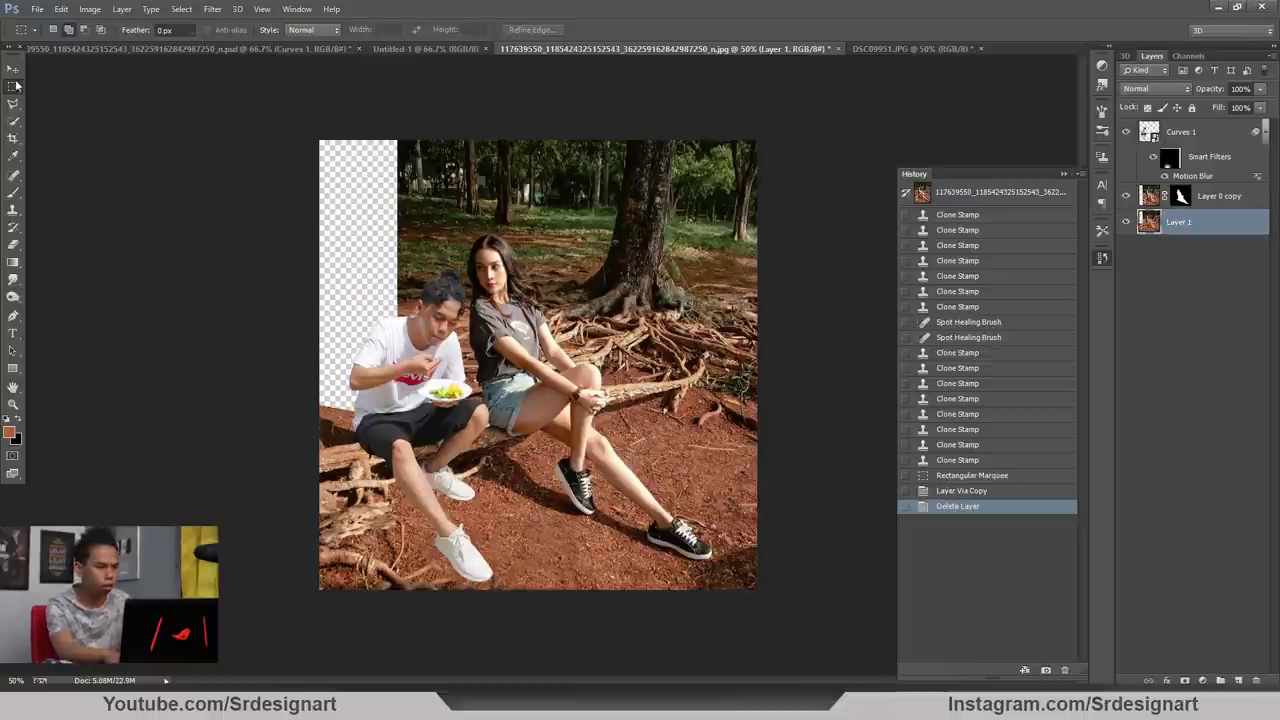
Copy a tall rectangular area from the forest's left edge onto a new layer and move it to X 22 px, Y 458 px over the empty strip
{"action": "left_click_drag", "start_coordinate": [333, 126], "coordinate": [468, 445]}
{"action": "key", "text": "ctrl+j"}
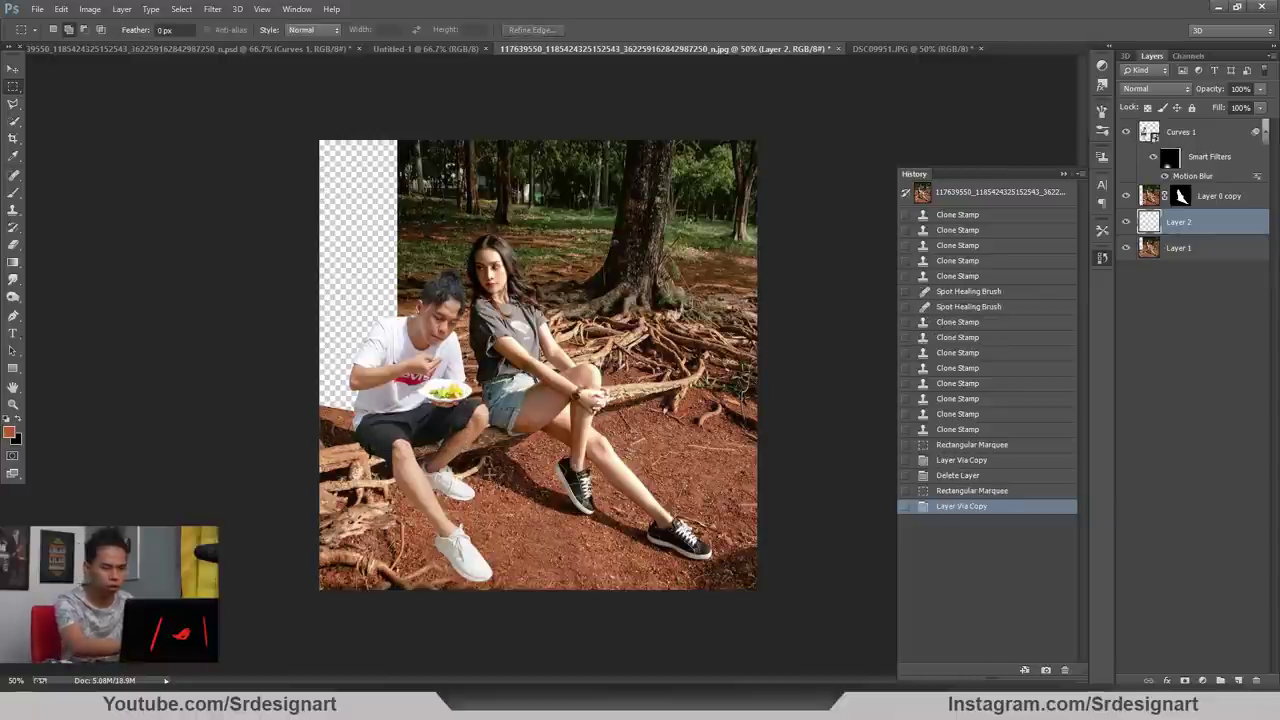
{"action": "key", "text": "ctrl+t"}
{"action": "left_click_drag", "start_coordinate": [412, 346], "coordinate": [351, 345]}
{"action": "key", "text": "Return"}
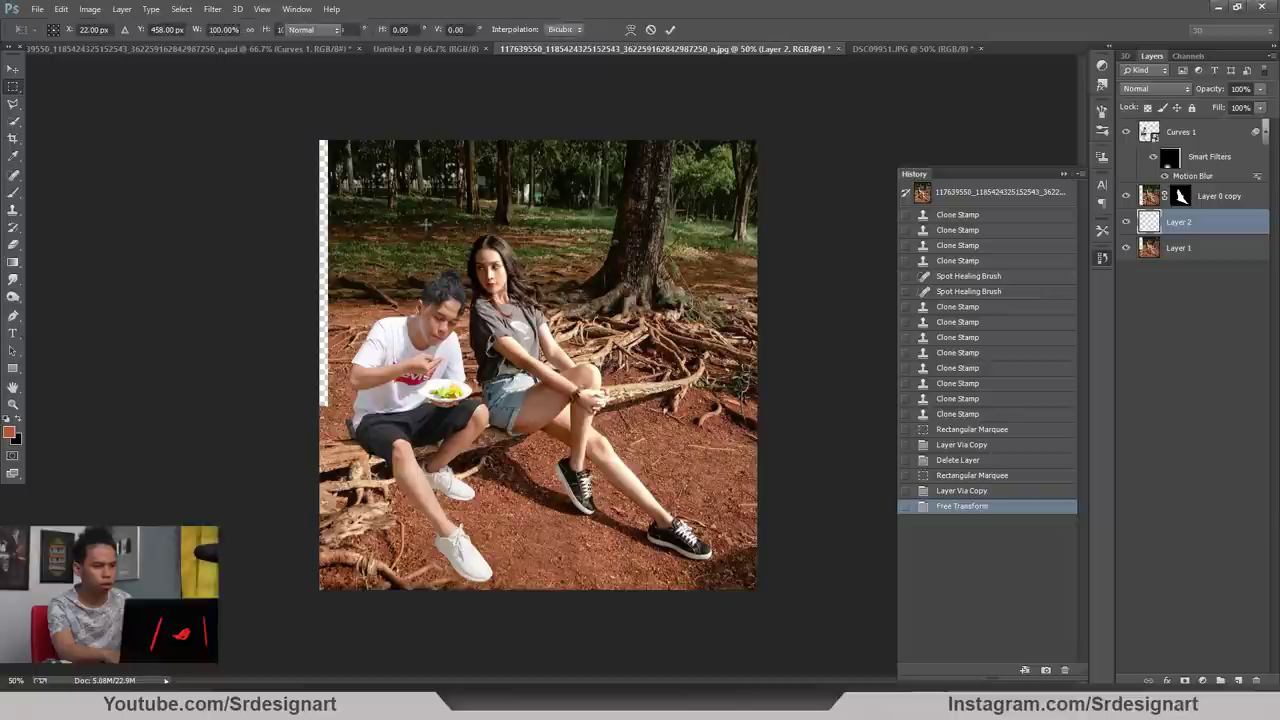
Crop the canvas inward from its left edge to remove the remaining transparent sliver
{"action": "left_click", "coordinate": [13, 138]}
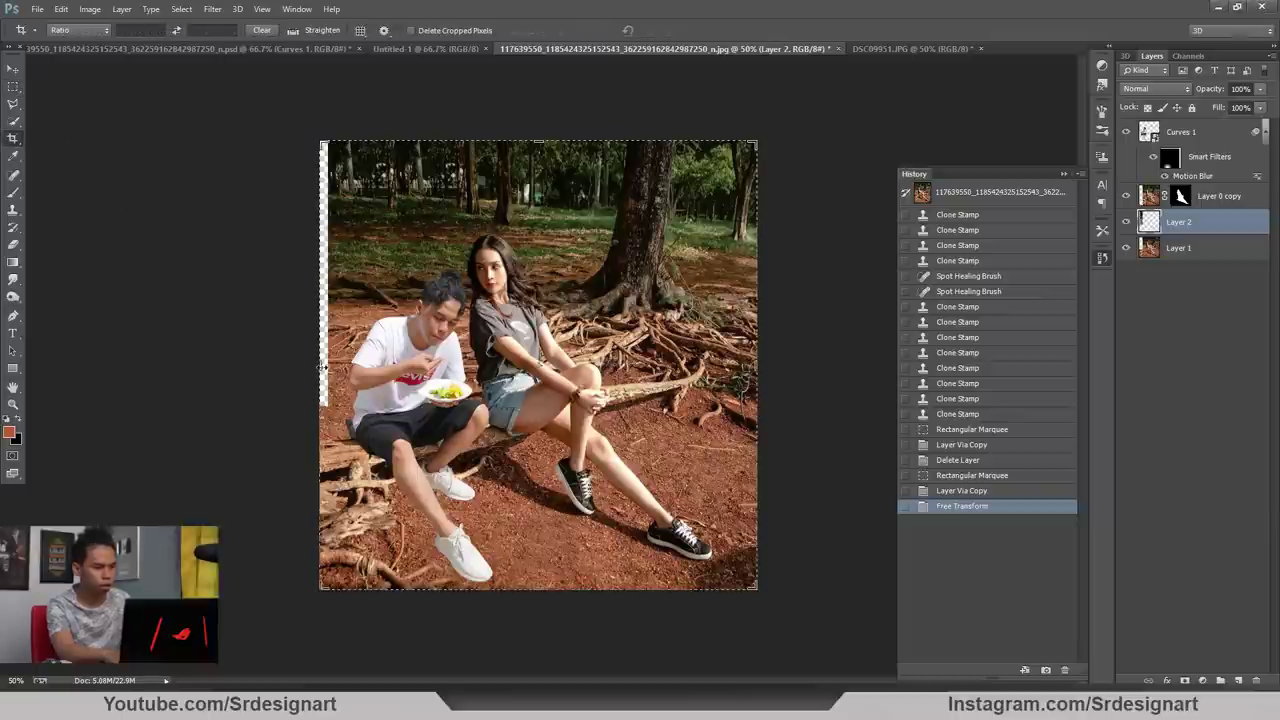
{"action": "left_click_drag", "start_coordinate": [323, 368], "coordinate": [253, 368]}
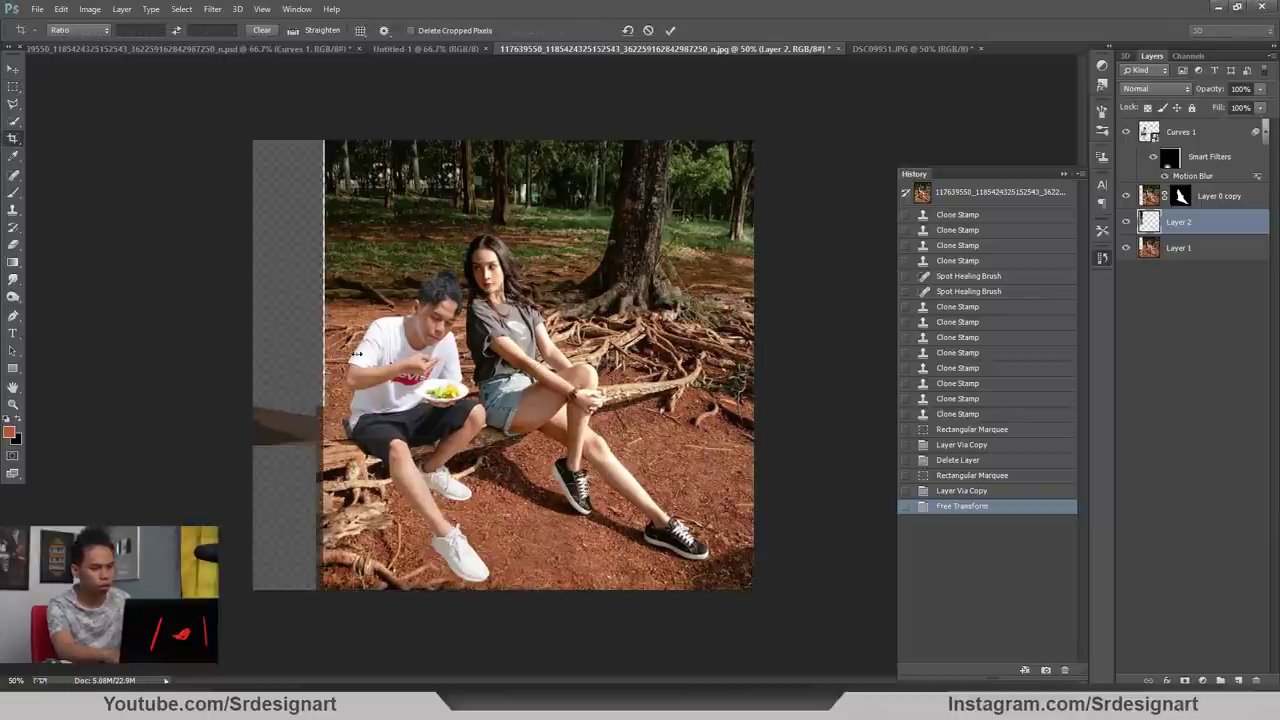
{"action": "key", "text": "Return"}
{"action": "key", "text": "ctrl+plus"}
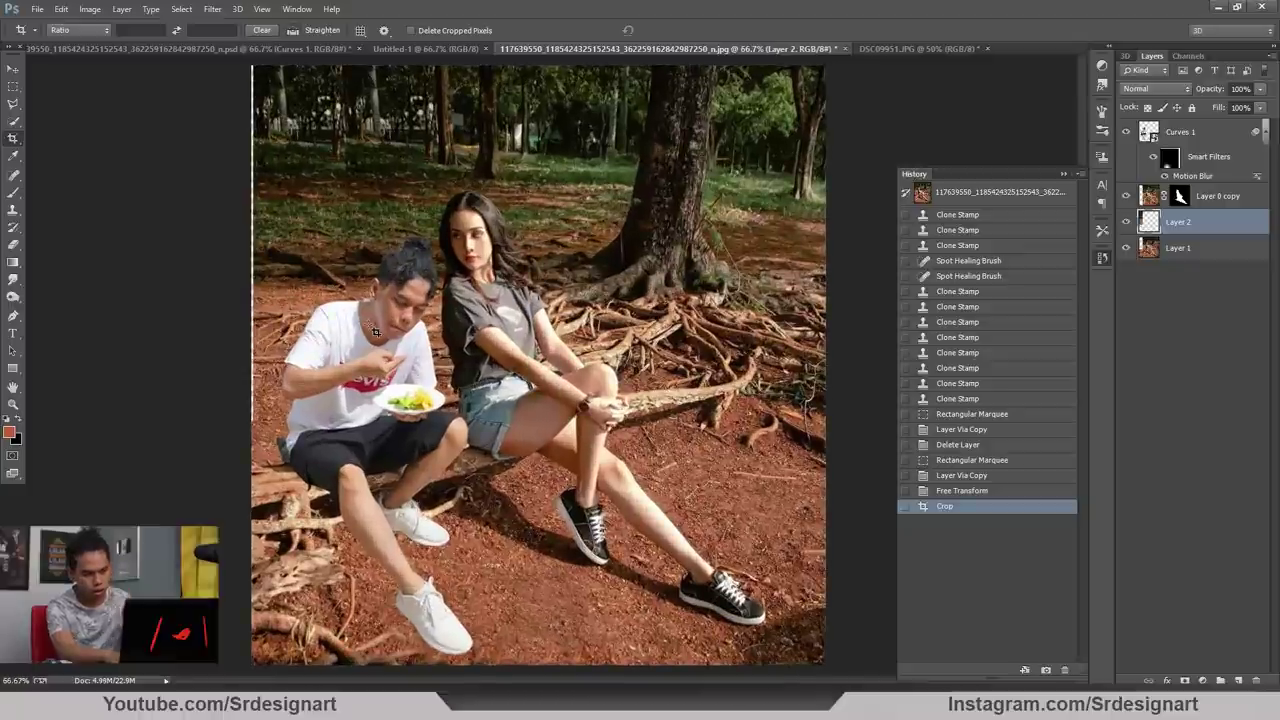
{"action": "key", "text": "ctrl+plus"}
{"action": "left_click_drag", "start_coordinate": [108, 322], "coordinate": [112, 366]}
{"action": "key", "text": "Return"}
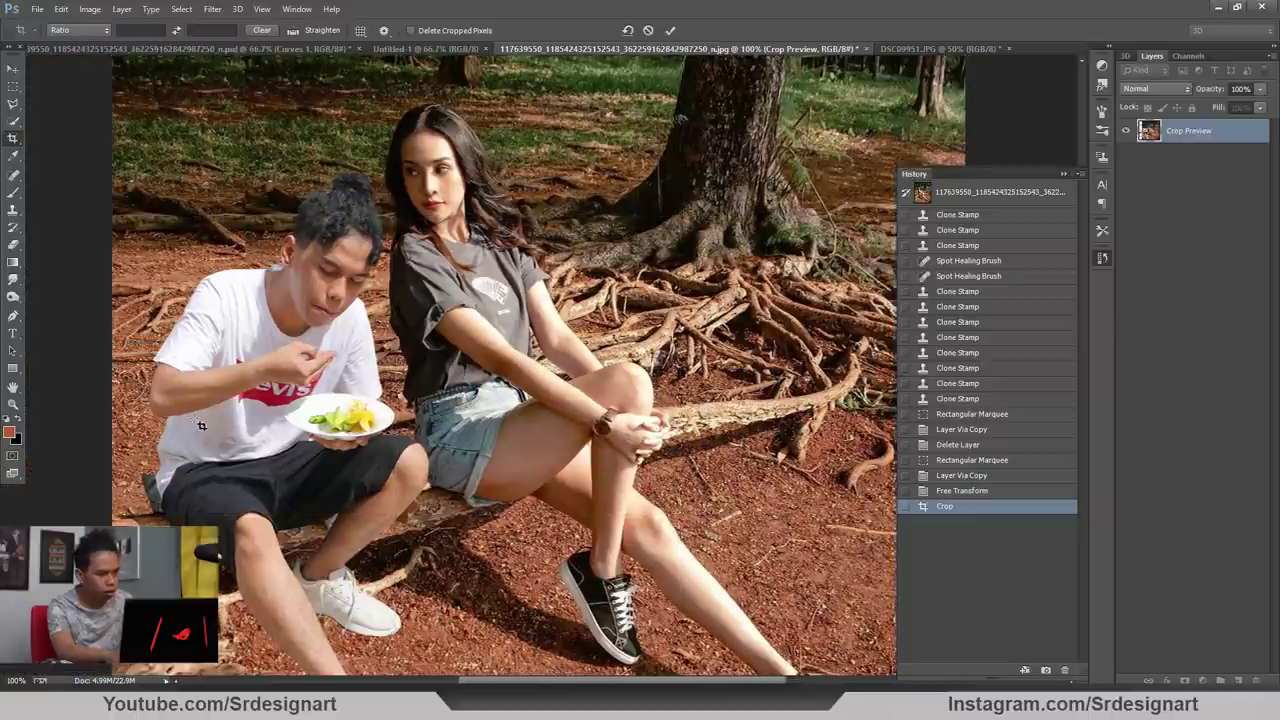
{"action": "key", "text": "ctrl+minus"}
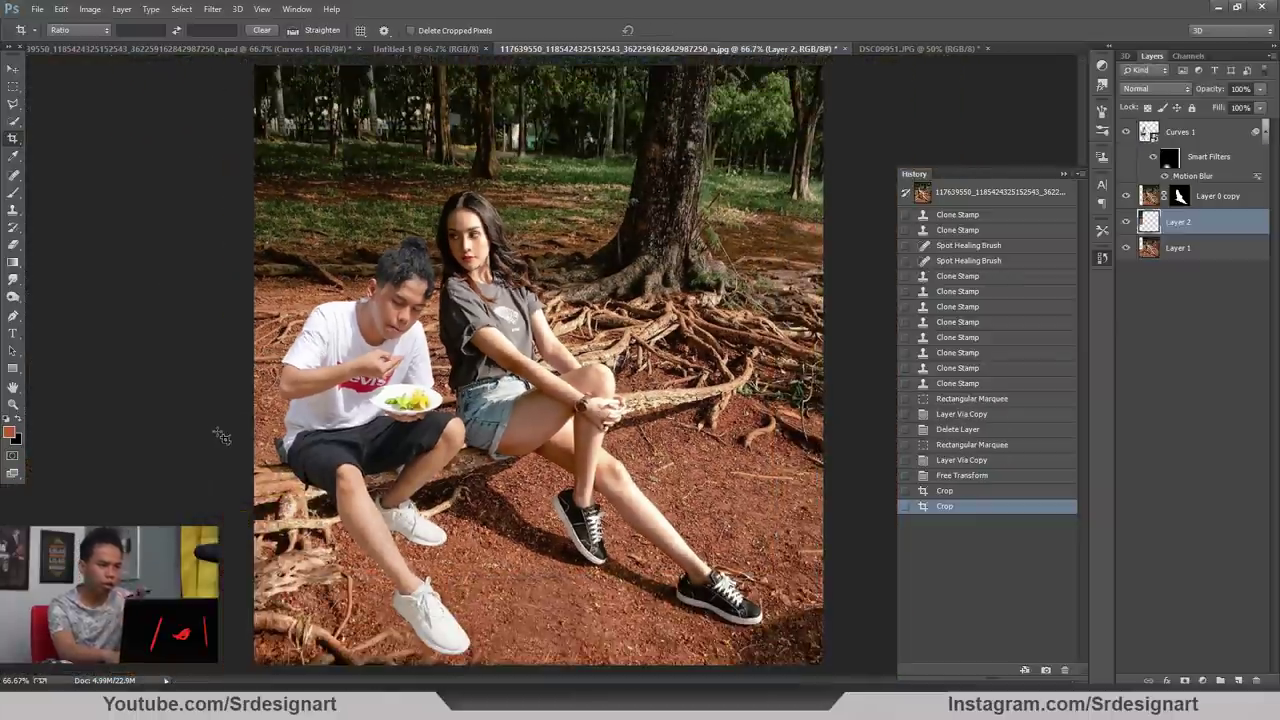
{"action": "key", "text": "ctrl+plus"}
{"action": "key", "text": "space"}
{"action": "left_click_drag", "start_coordinate": [303, 239], "coordinate": [412, 480]}
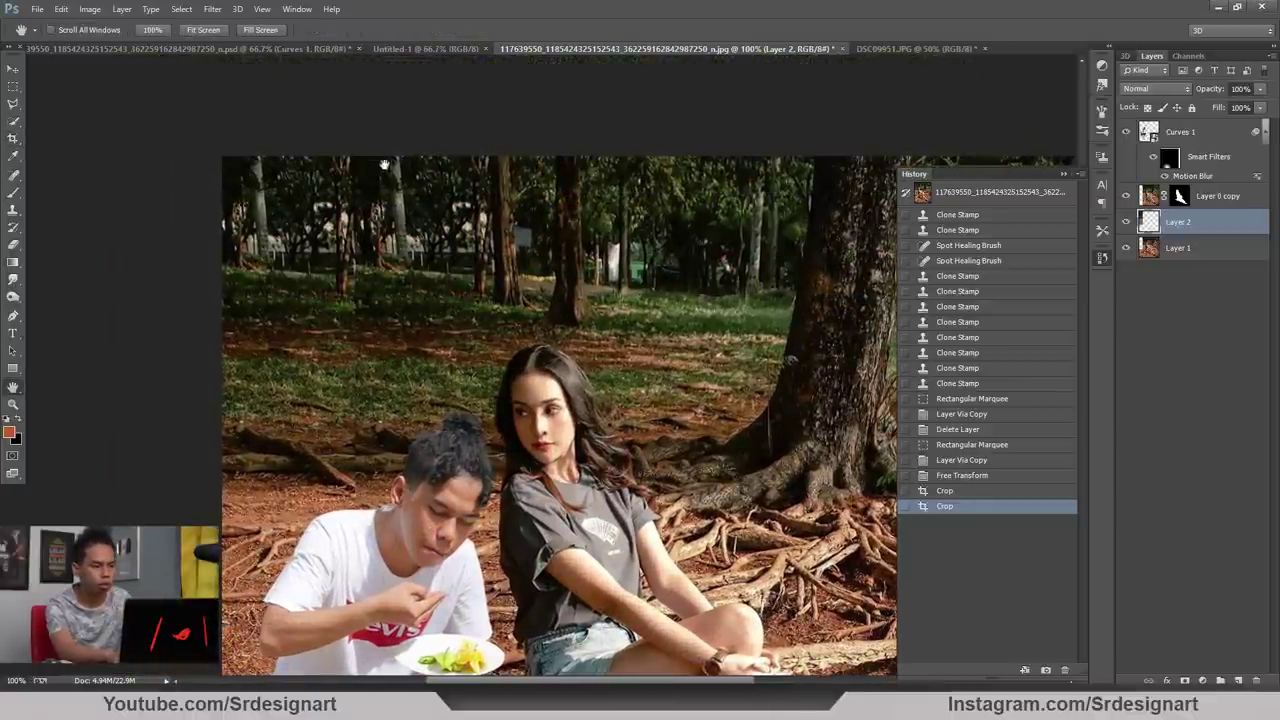
Merge the copied forest patch on Layer 2 with Layer 1
{"action": "left_click", "coordinate": [427, 192]}
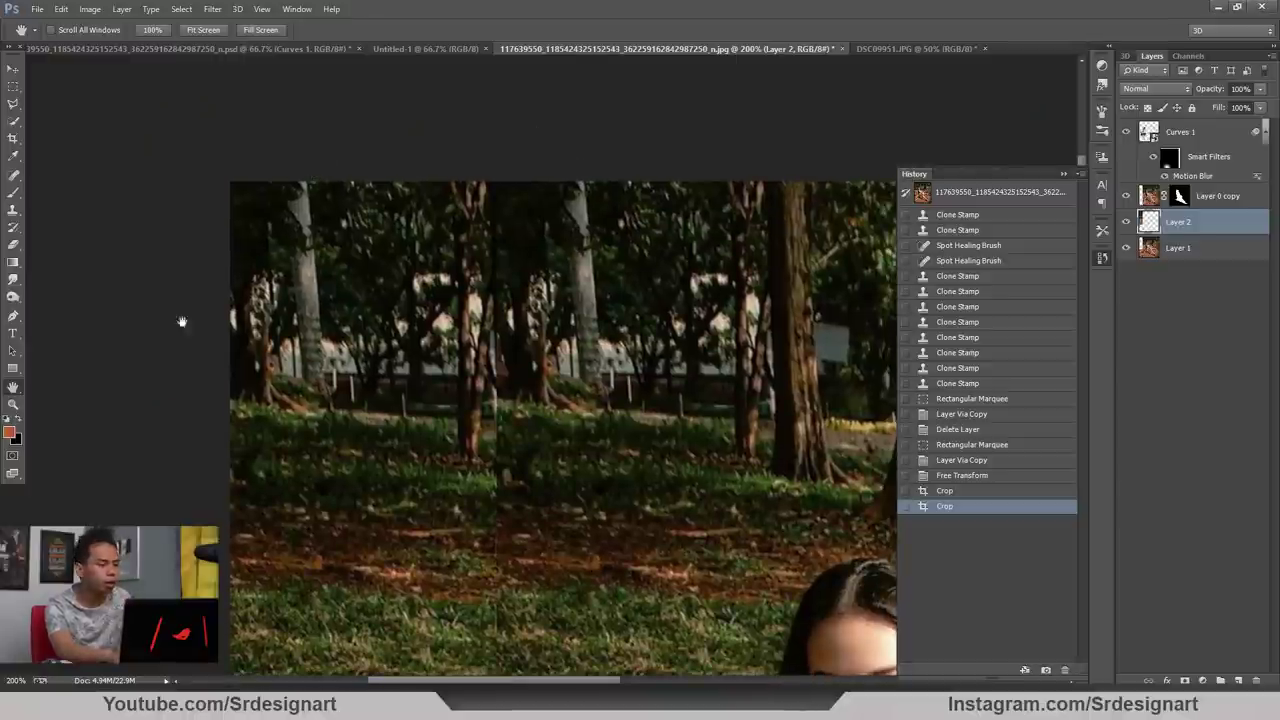
{"action": "key", "text": "s"}
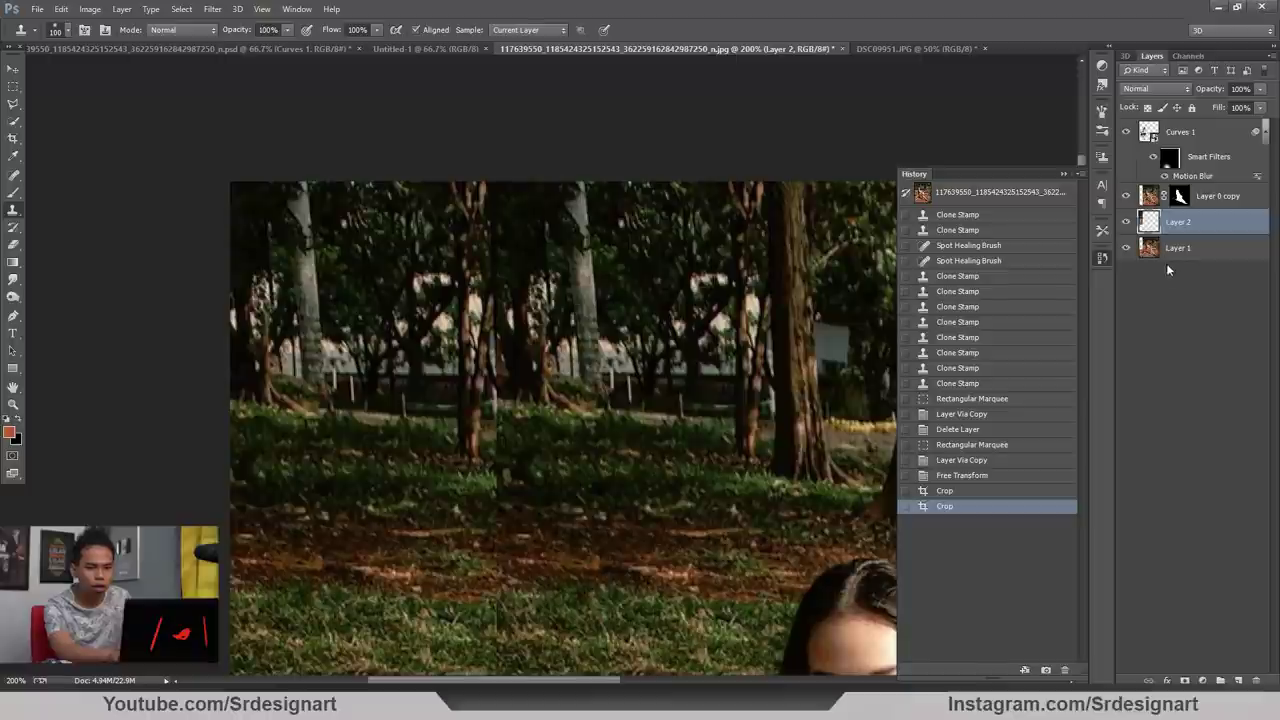
{"action": "left_click", "coordinate": [1180, 250], "text": "shift"}
{"action": "right_click", "coordinate": [1185, 250]}
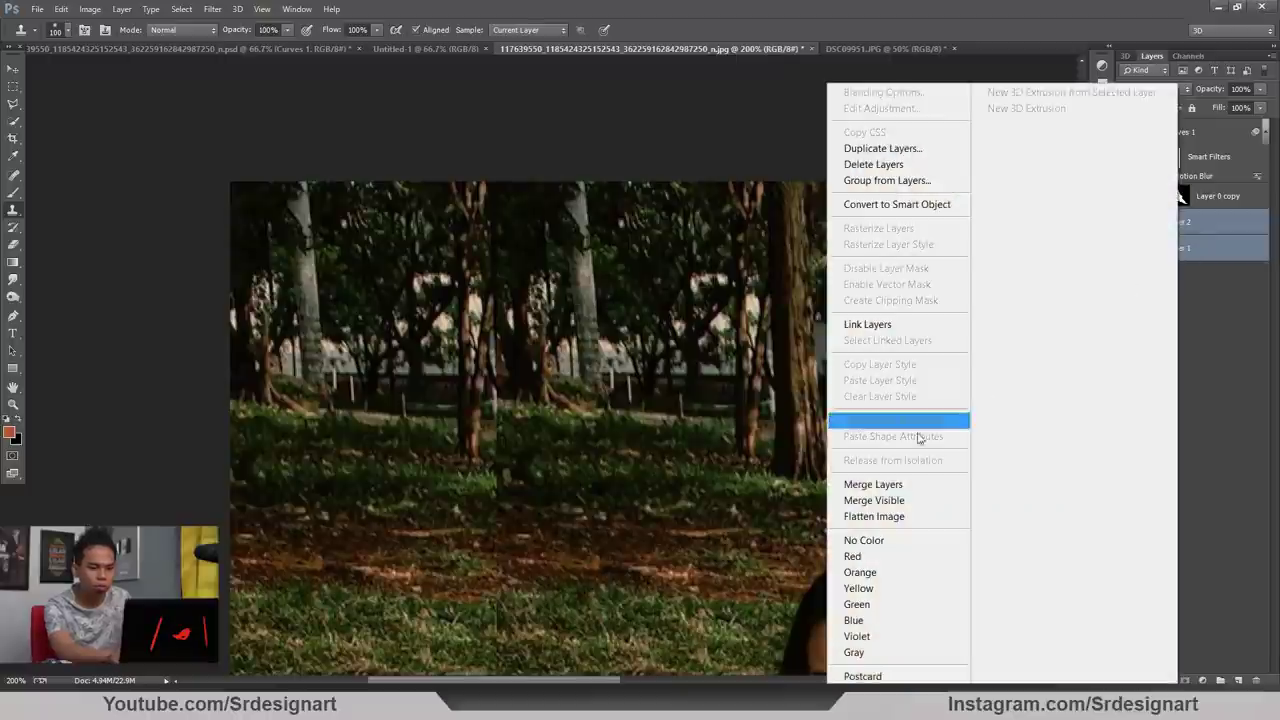
{"action": "left_click", "coordinate": [925, 486]}
Remove the repeated pale trunk and the darker trunk beside the seam with the Spot Healing Brush
{"action": "left_click", "coordinate": [13, 176]}
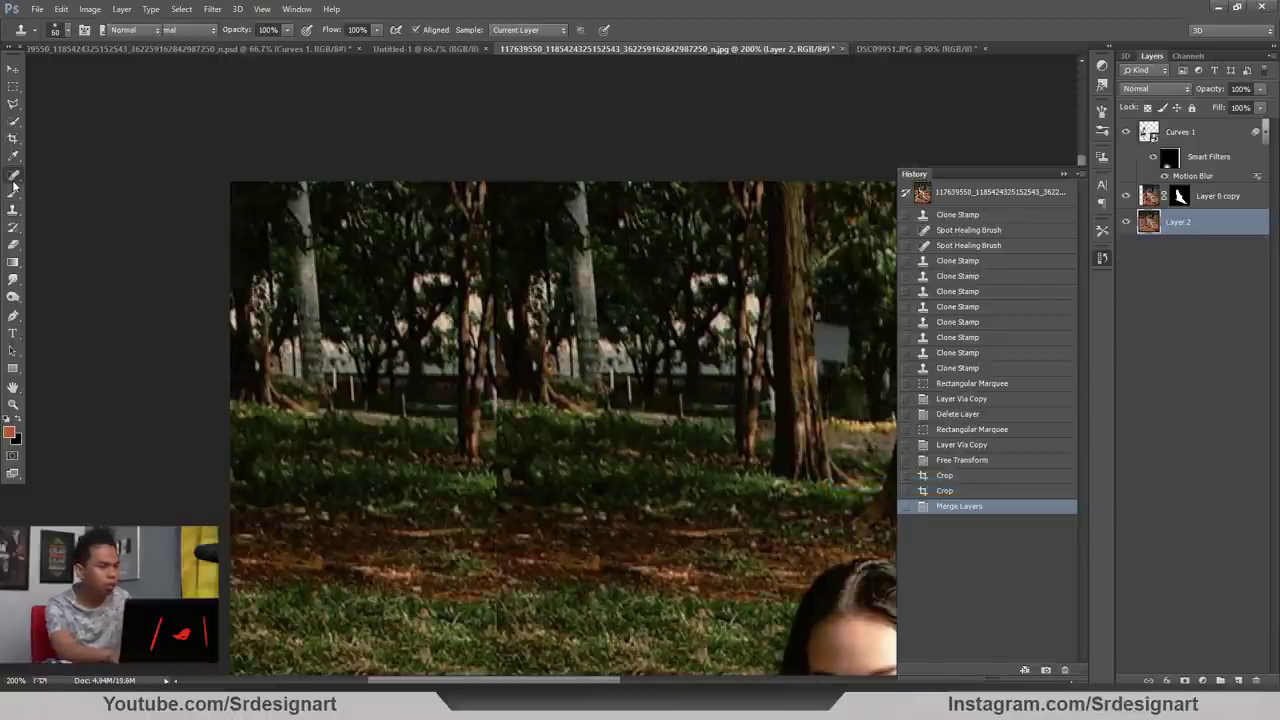
{"action": "left_click_drag", "start_coordinate": [574, 182], "coordinate": [580, 400]}
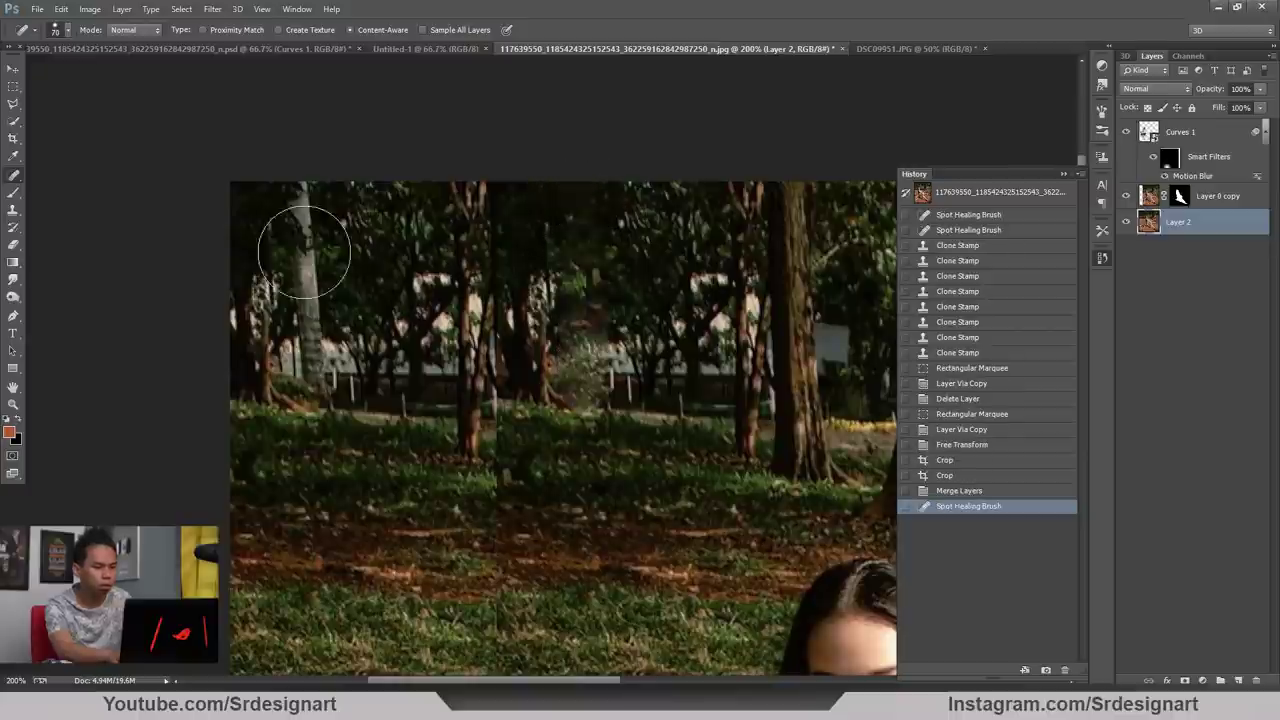
{"action": "key", "text": "bracketright"}
{"action": "key", "text": "bracketright"}
{"action": "mouse_move", "coordinate": [472, 425]}
{"action": "left_mouse_down"}
{"action": "mouse_move", "coordinate": [491, 278]}
{"action": "mouse_move", "coordinate": [488, 430]}
{"action": "left_mouse_up"}
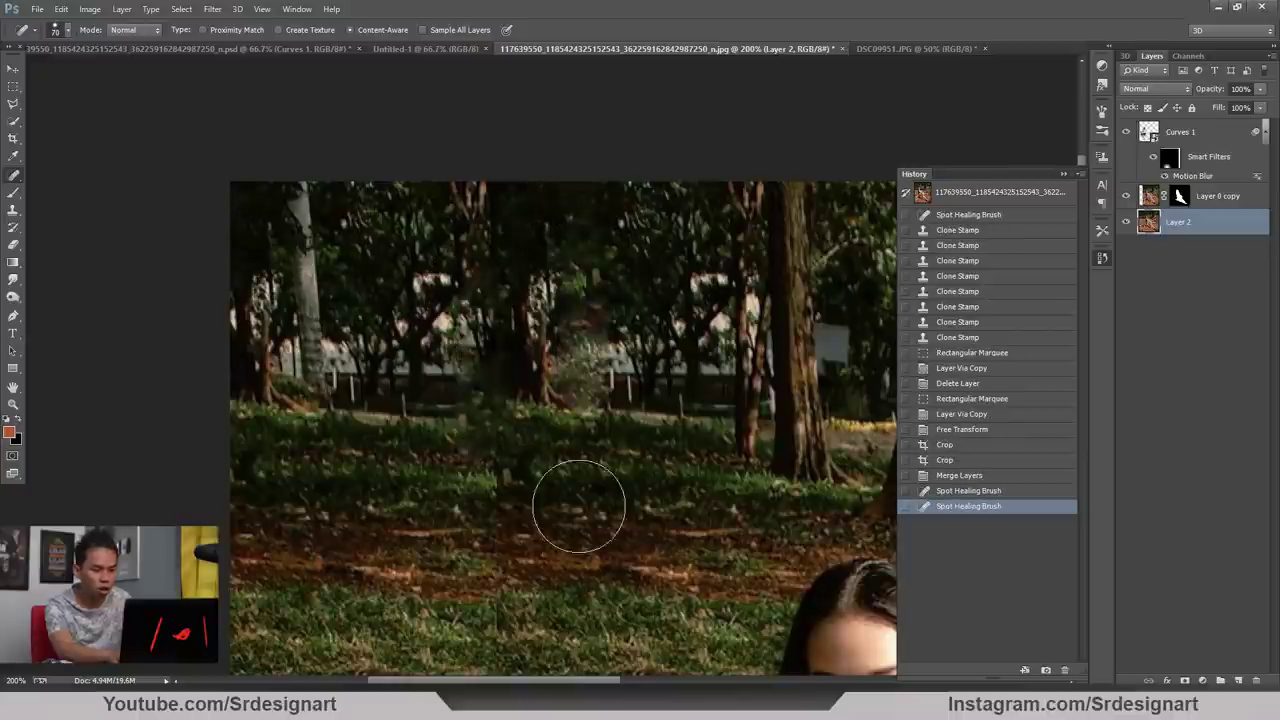
Heal the vertical patch seam down through the grass and soil, enlarging the Spot Healing Brush to 100 px
{"action": "key", "text": "ctrl+minus"}
{"action": "left_click_drag", "start_coordinate": [516, 379], "coordinate": [523, 584]}
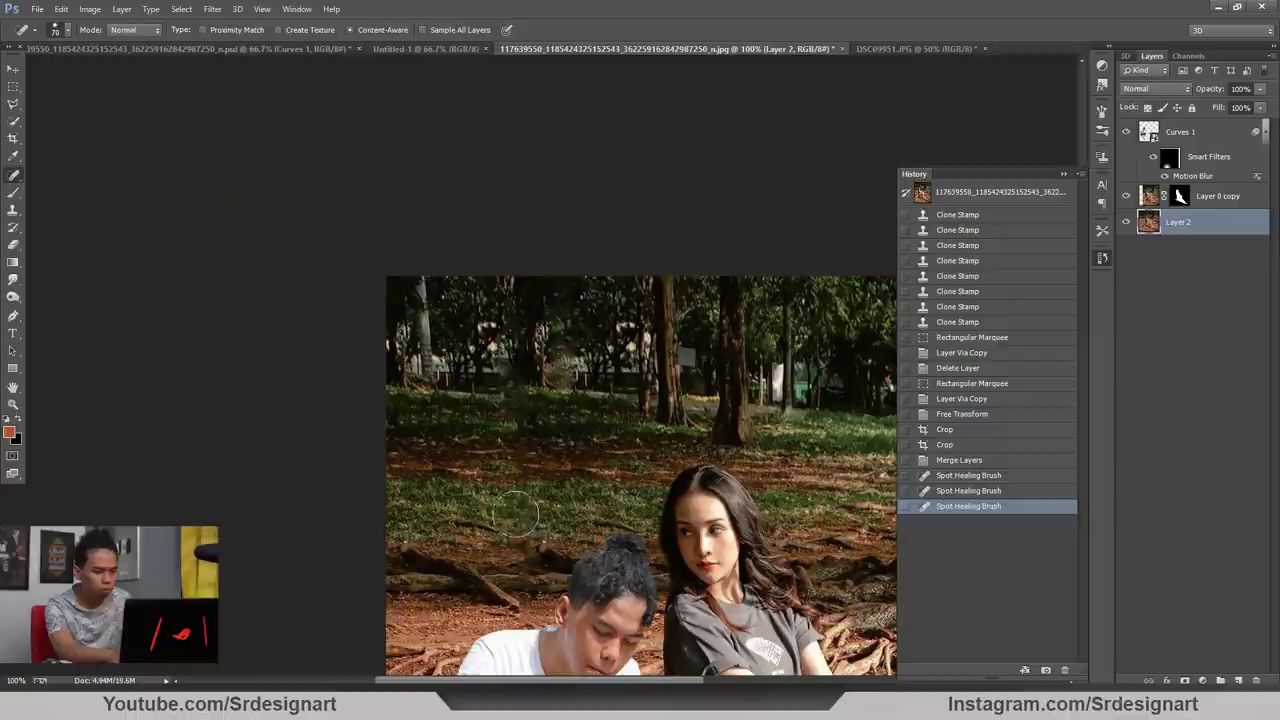
{"action": "left_click_drag", "start_coordinate": [518, 530], "coordinate": [521, 638]}
{"action": "key", "text": "bracketright"}
{"action": "key", "text": "bracketright"}
{"action": "key", "text": "bracketright"}
{"action": "mouse_move", "coordinate": [536, 552]}
{"action": "left_mouse_down"}
{"action": "mouse_move", "coordinate": [476, 431]}
{"action": "mouse_move", "coordinate": [511, 539]}
{"action": "mouse_move", "coordinate": [545, 571]}
{"action": "mouse_move", "coordinate": [427, 543]}
{"action": "mouse_move", "coordinate": [407, 553]}
{"action": "mouse_move", "coordinate": [504, 531]}
{"action": "mouse_move", "coordinate": [491, 538]}
{"action": "mouse_move", "coordinate": [491, 589]}
{"action": "mouse_move", "coordinate": [488, 491]}
{"action": "mouse_move", "coordinate": [428, 473]}
{"action": "left_mouse_up"}
{"action": "key", "text": "ctrl+plus"}
{"action": "key", "text": "ctrl+minus"}
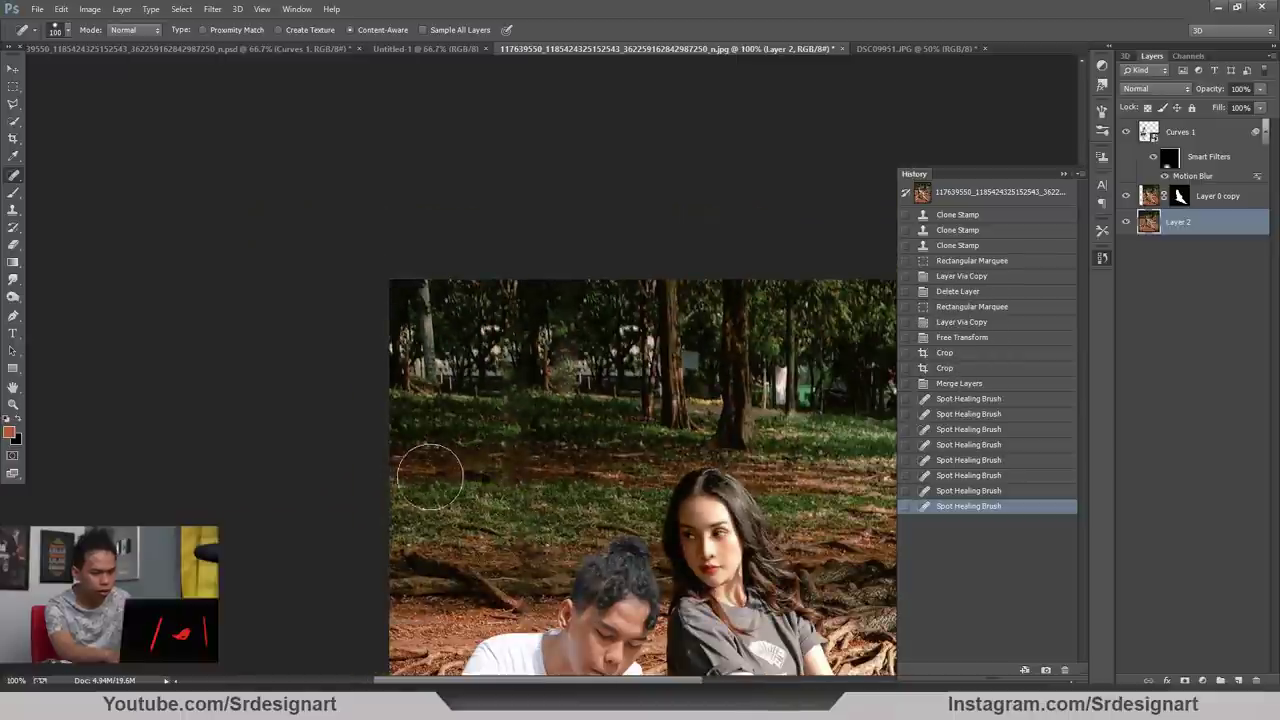
Heal the repeated texture in the brown dirt band and the background near the forest's left edge with the Spot Healing Brush
{"action": "left_click_drag", "start_coordinate": [536, 471], "coordinate": [373, 464]}
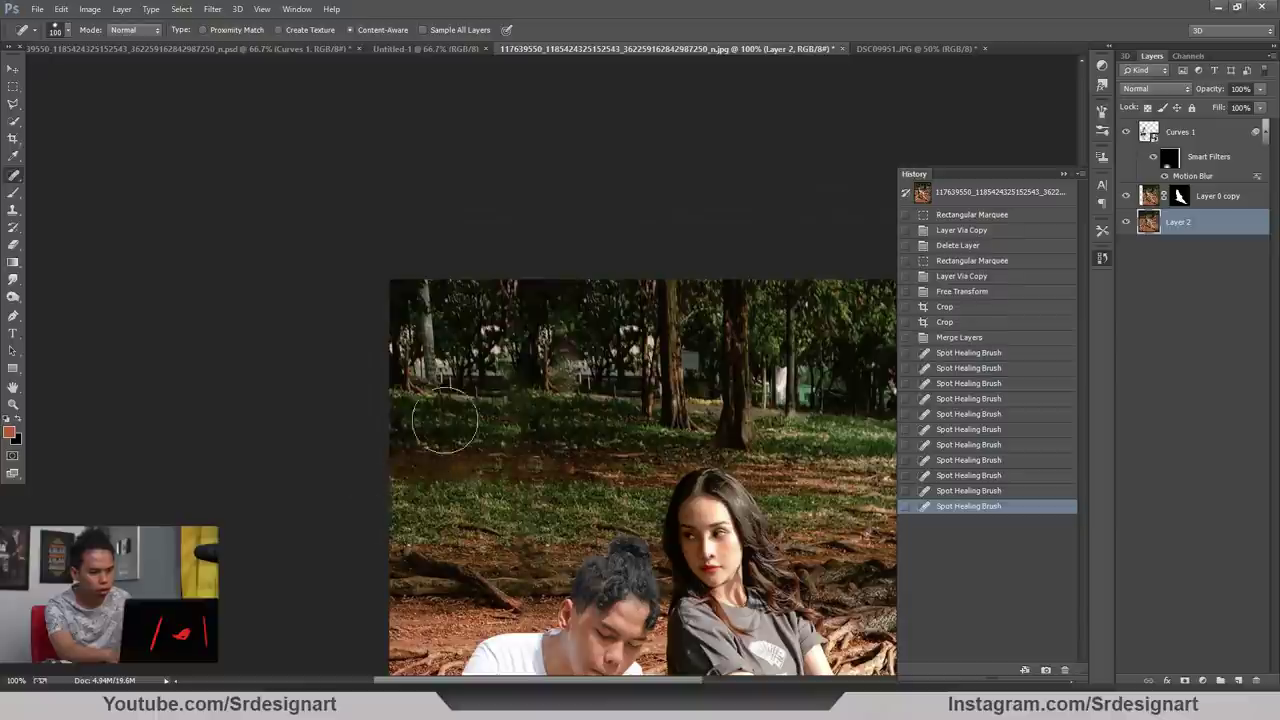
{"action": "key", "text": "ctrl+plus"}
{"action": "left_click_drag", "start_coordinate": [445, 290], "coordinate": [426, 307]}
{"action": "left_click_drag", "start_coordinate": [450, 338], "coordinate": [440, 335]}
{"action": "left_click_drag", "start_coordinate": [425, 335], "coordinate": [388, 349]}
{"action": "key", "text": "ctrl+minus"}
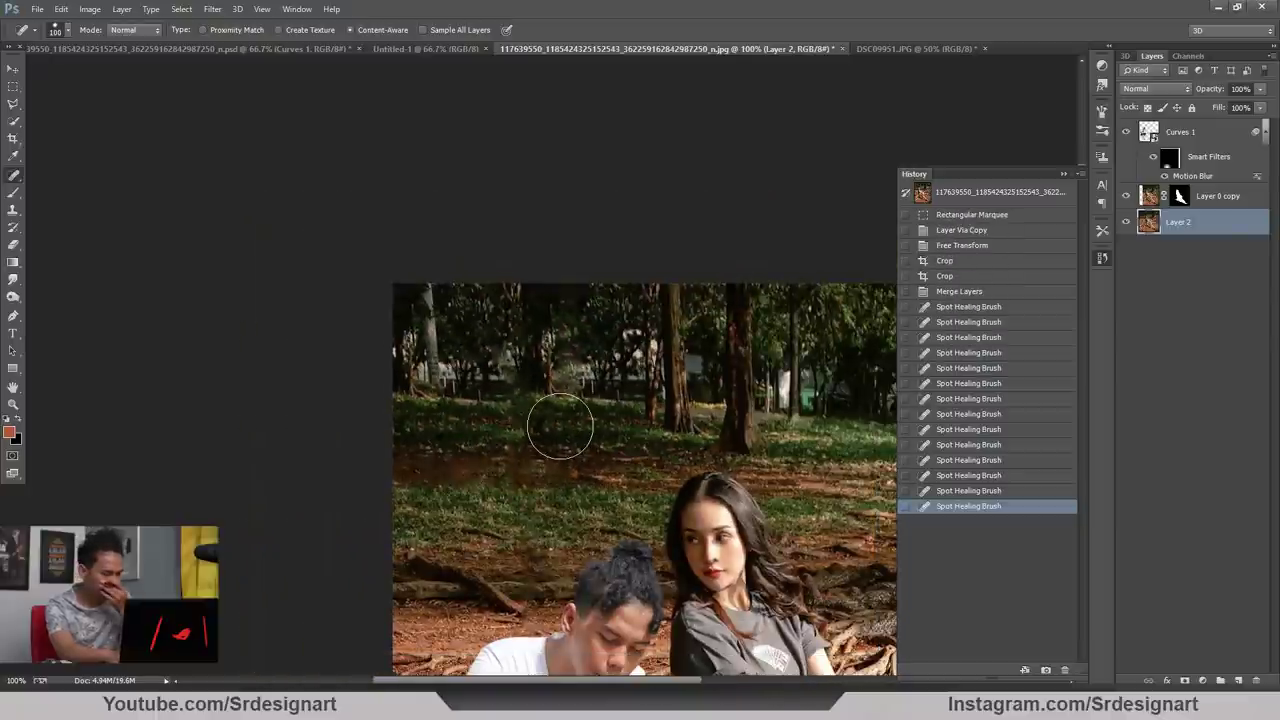
Blend the remaining repeated patches among the upper-left background trees with the Spot Healing Brush
{"action": "key", "text": "ctrl+plus"}
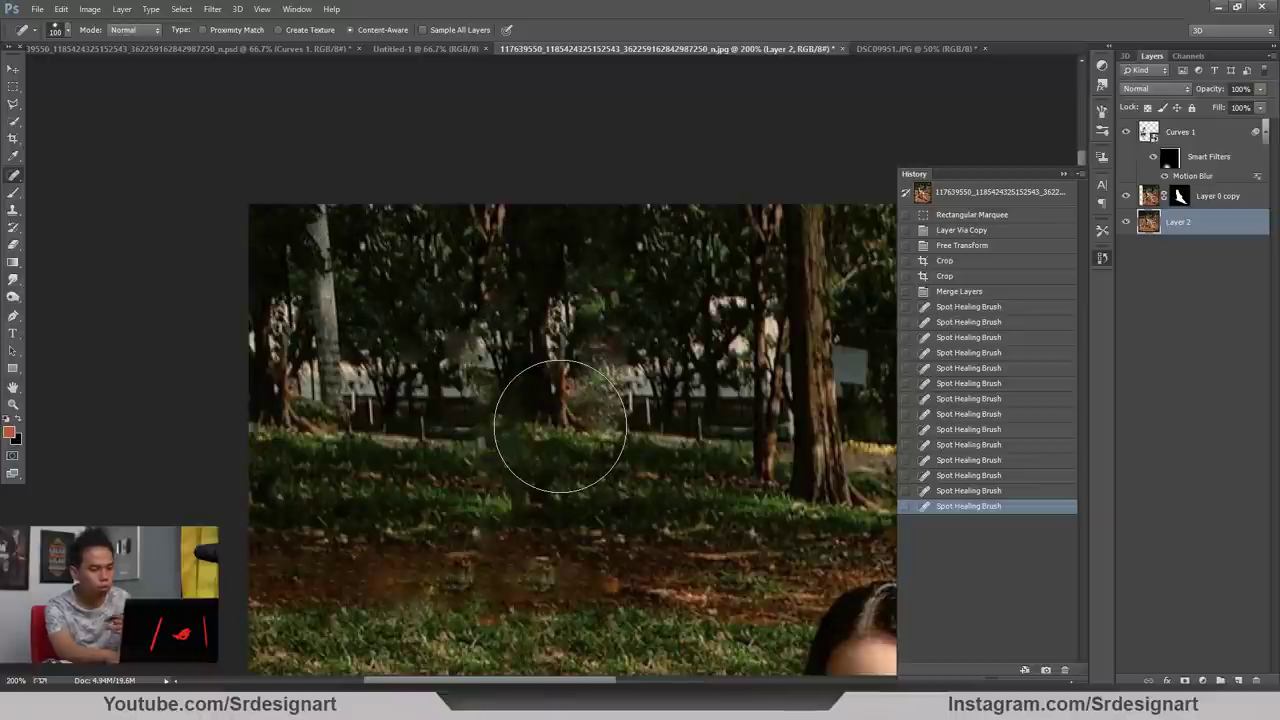
{"action": "mouse_move", "coordinate": [483, 340]}
{"action": "left_mouse_down"}
{"action": "mouse_move", "coordinate": [460, 311]}
{"action": "mouse_move", "coordinate": [463, 328]}
{"action": "left_mouse_up"}
{"action": "key", "text": "ctrl+minus"}
{"action": "key", "text": "ctrl+minus"}
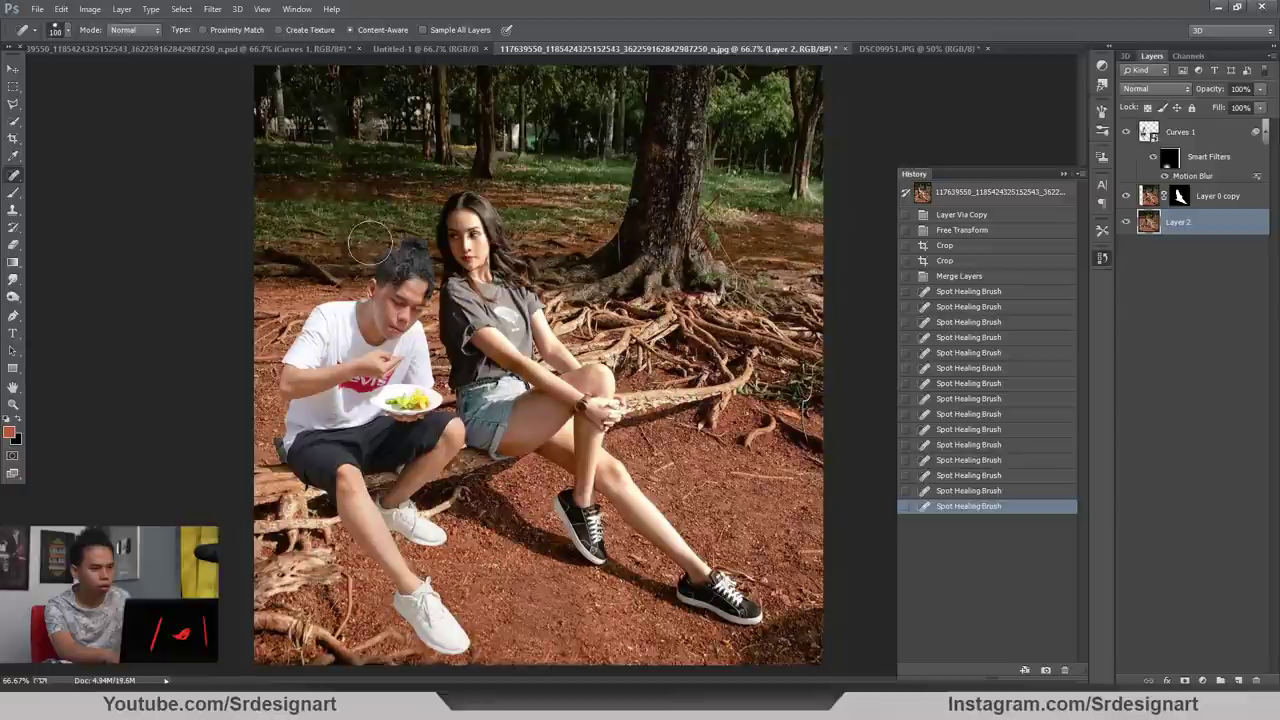
{"action": "mouse_move", "coordinate": [320, 122]}
{"action": "left_mouse_down"}
{"action": "mouse_move", "coordinate": [299, 142]}
{"action": "mouse_move", "coordinate": [277, 126]}
{"action": "left_mouse_up"}
{"action": "left_click", "coordinate": [288, 131]}
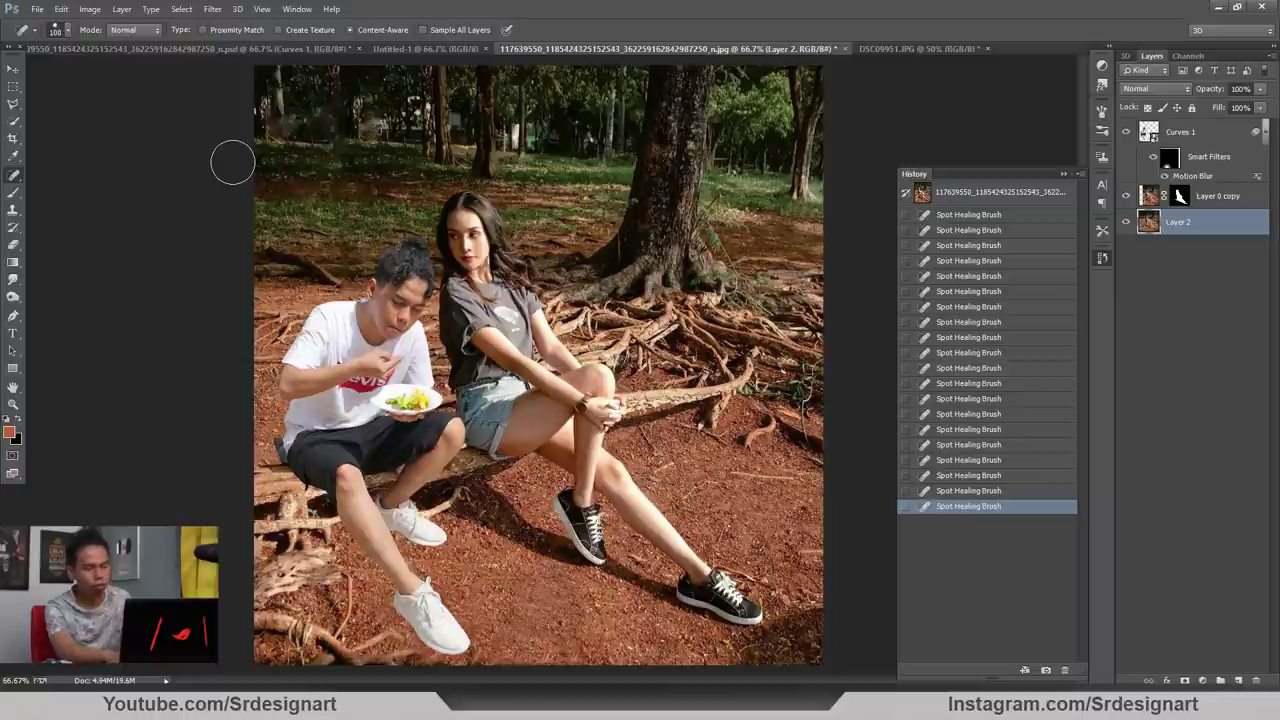
Examine the man's legs and white shoes against the ground up close
{"action": "key", "text": "ctrl+plus"}
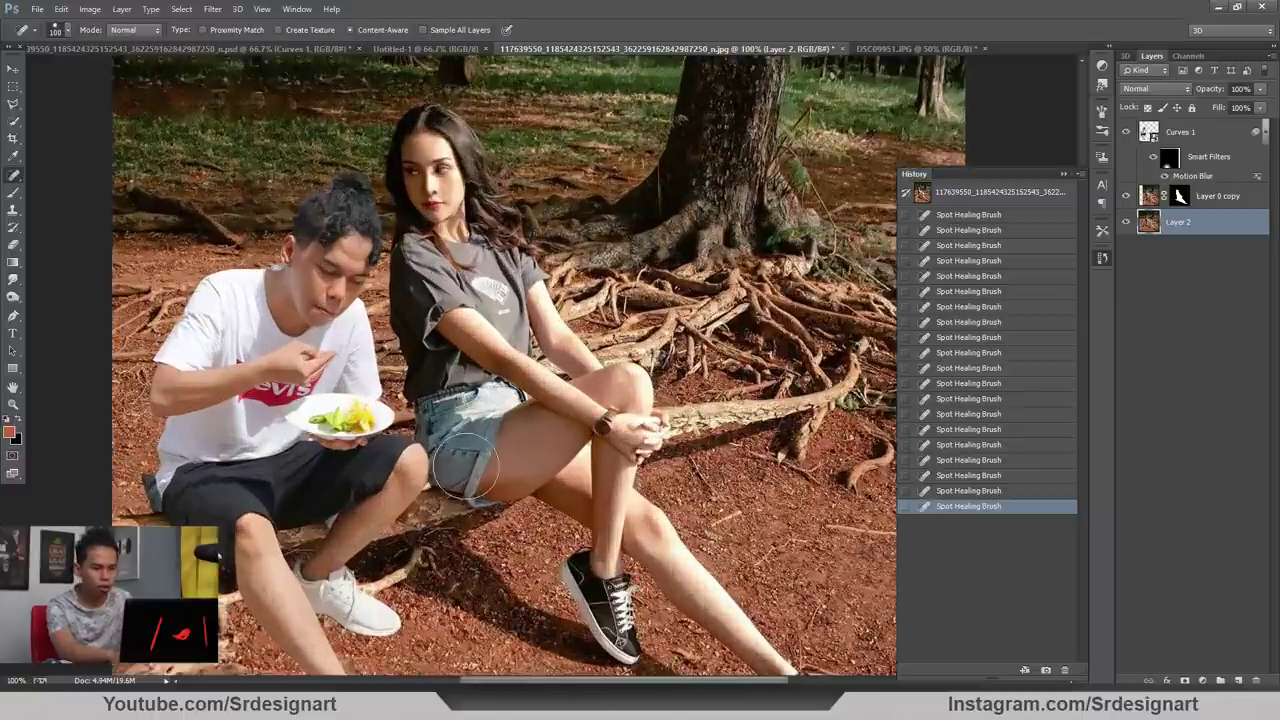
{"action": "key", "text": "space"}
{"action": "left_click_drag", "start_coordinate": [466, 467], "coordinate": [595, 663]}
{"action": "key", "text": "ctrl+plus"}
{"action": "left_click_drag", "start_coordinate": [430, 610], "coordinate": [632, 313]}
{"action": "left_click_drag", "start_coordinate": [491, 548], "coordinate": [534, 320]}
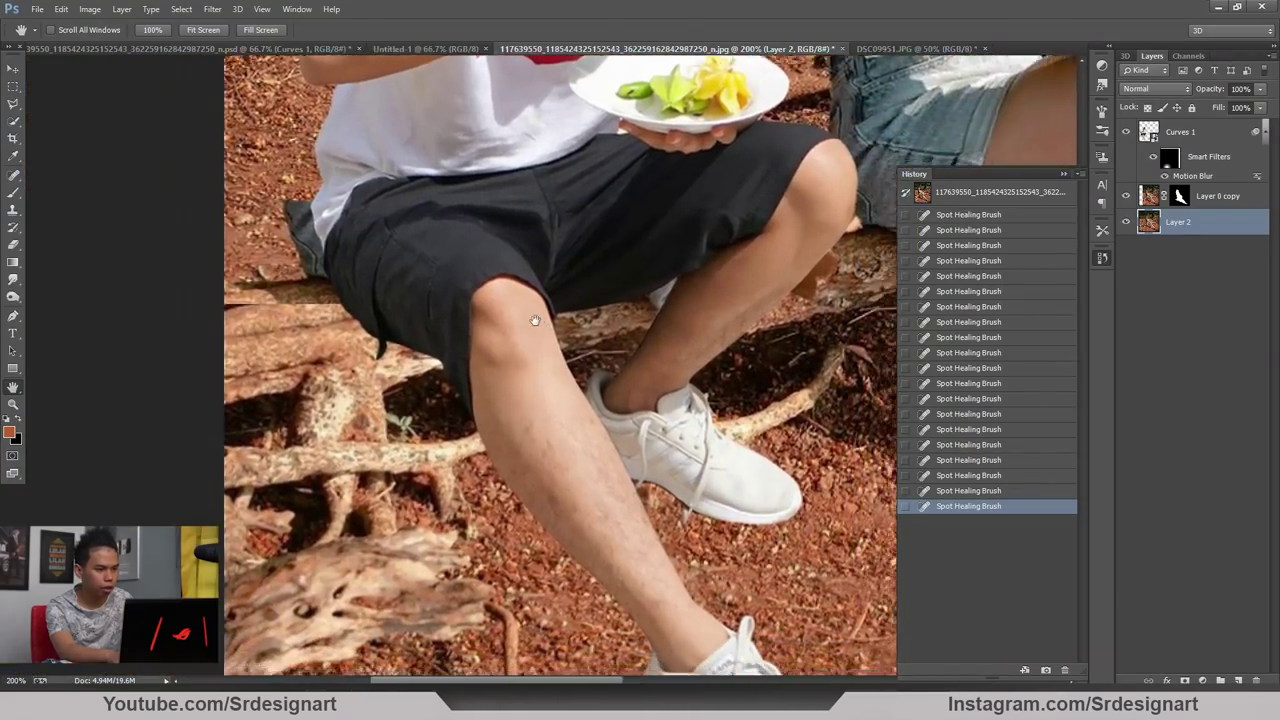
{"action": "left_click_drag", "start_coordinate": [598, 434], "coordinate": [410, 190]}
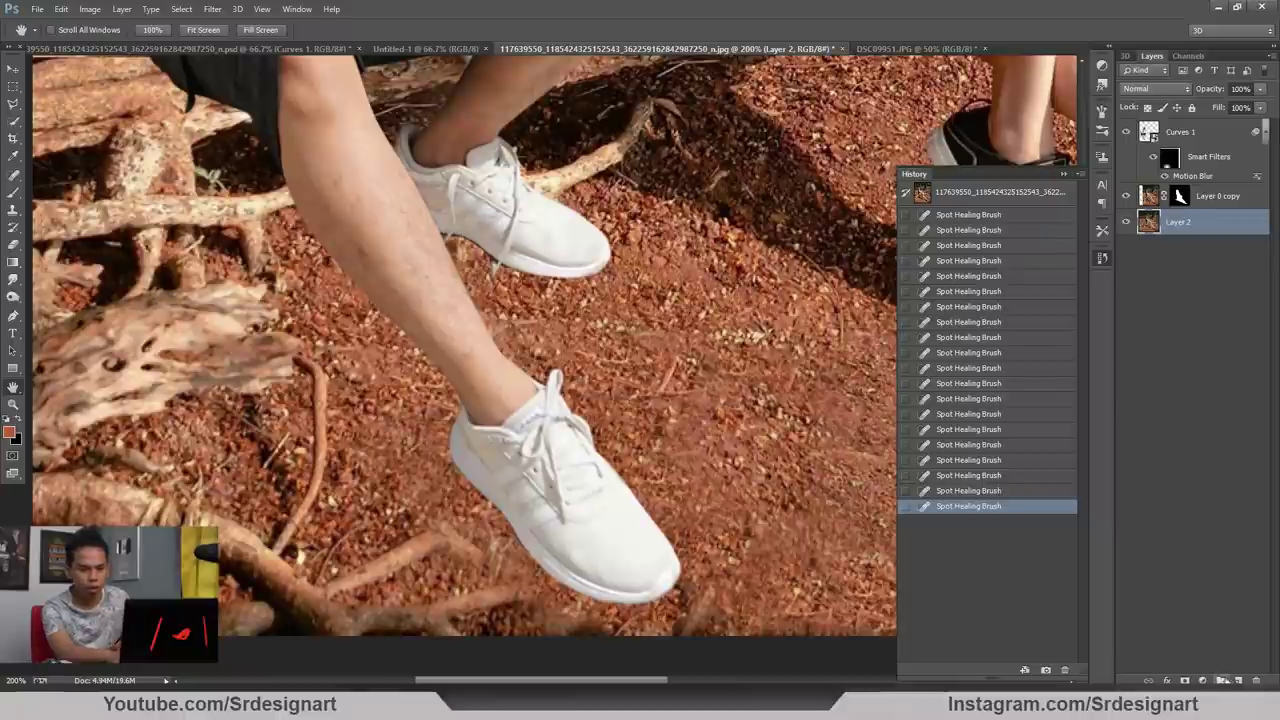
{"action": "left_click", "coordinate": [1238, 680]}
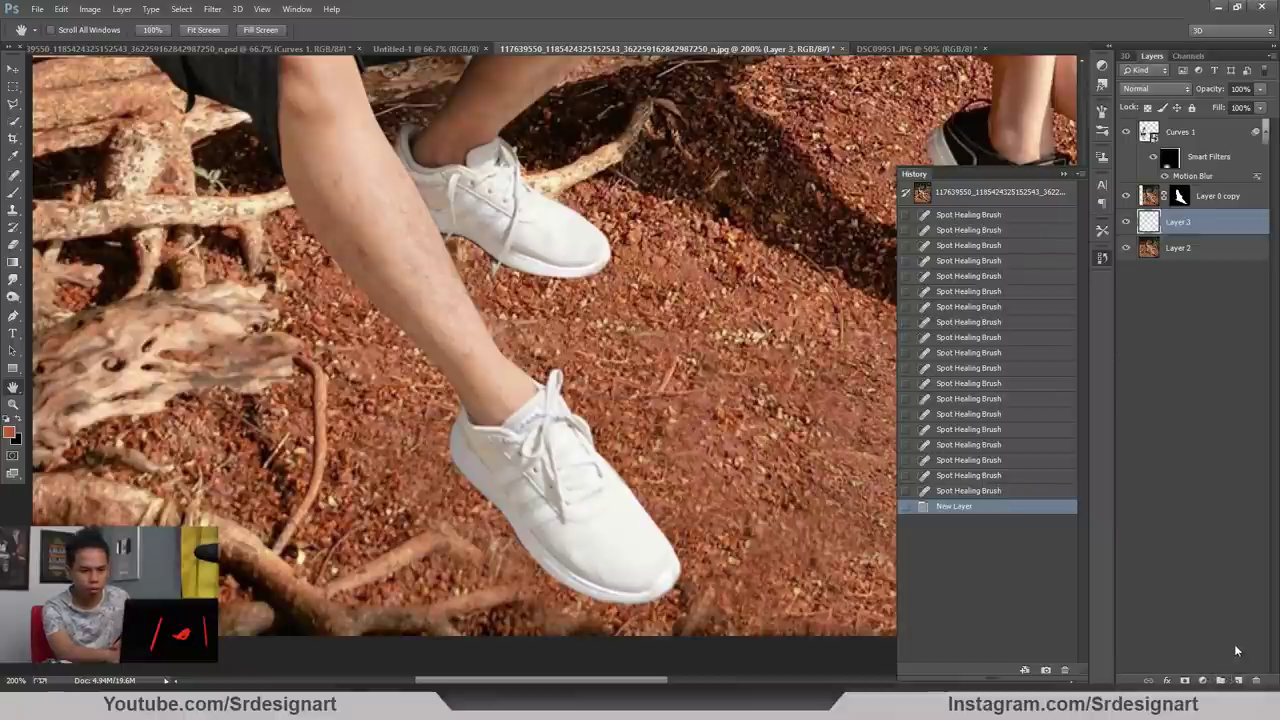
{"action": "key", "text": "Delete"}
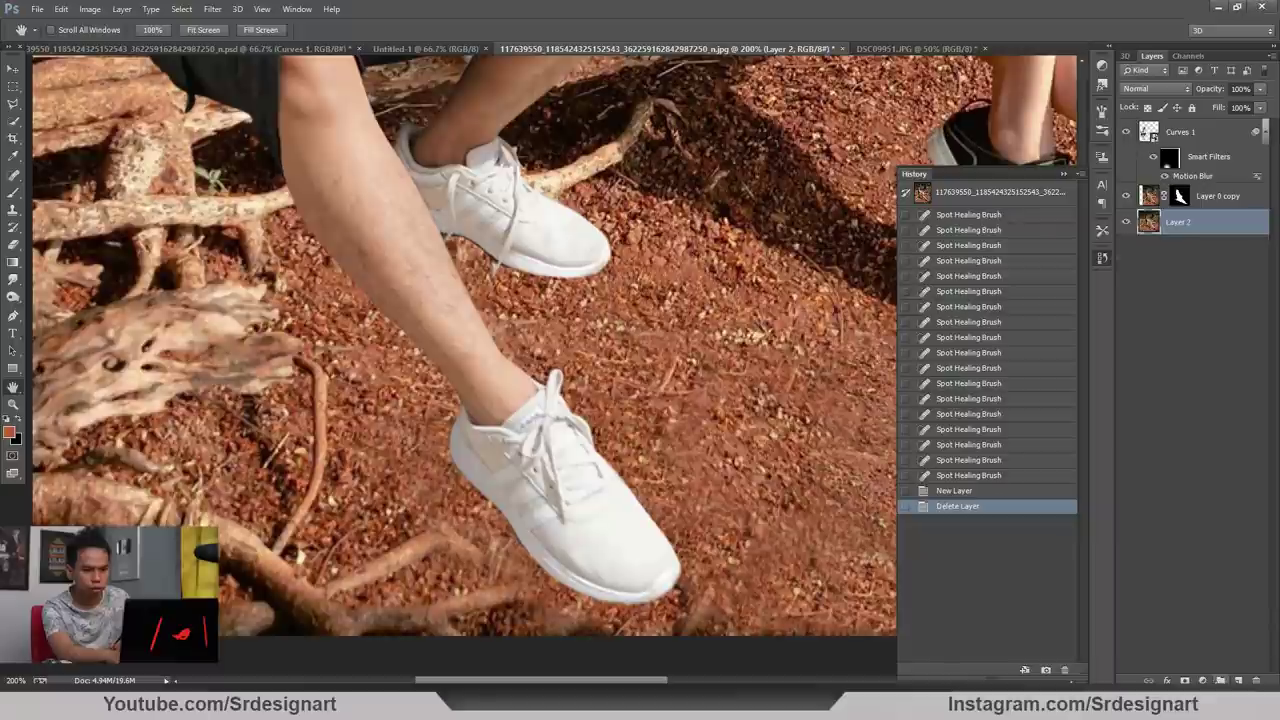
{"action": "left_click", "coordinate": [1220, 680]}
{"action": "key", "text": "Delete"}
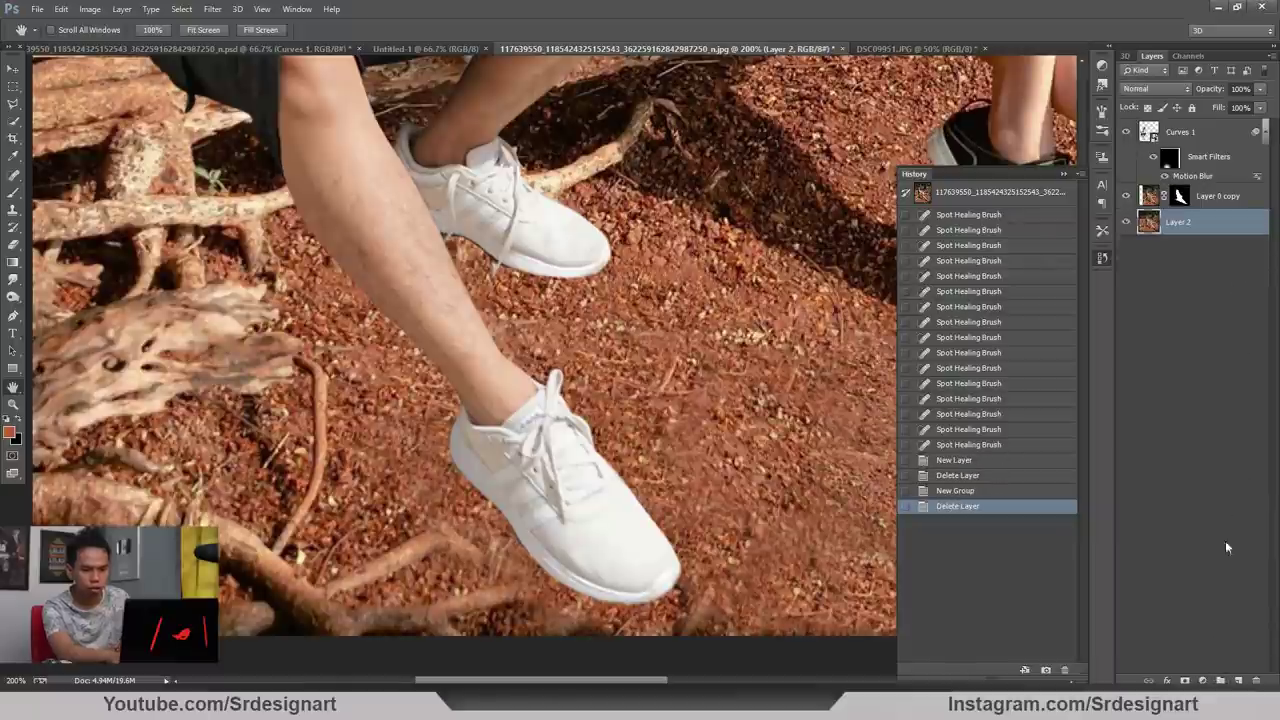
Add a Curves adjustment above Layer 2 that strongly darkens midtones and highlights, and fill its mask with black ready for brushing
{"action": "left_click", "coordinate": [1201, 680]}
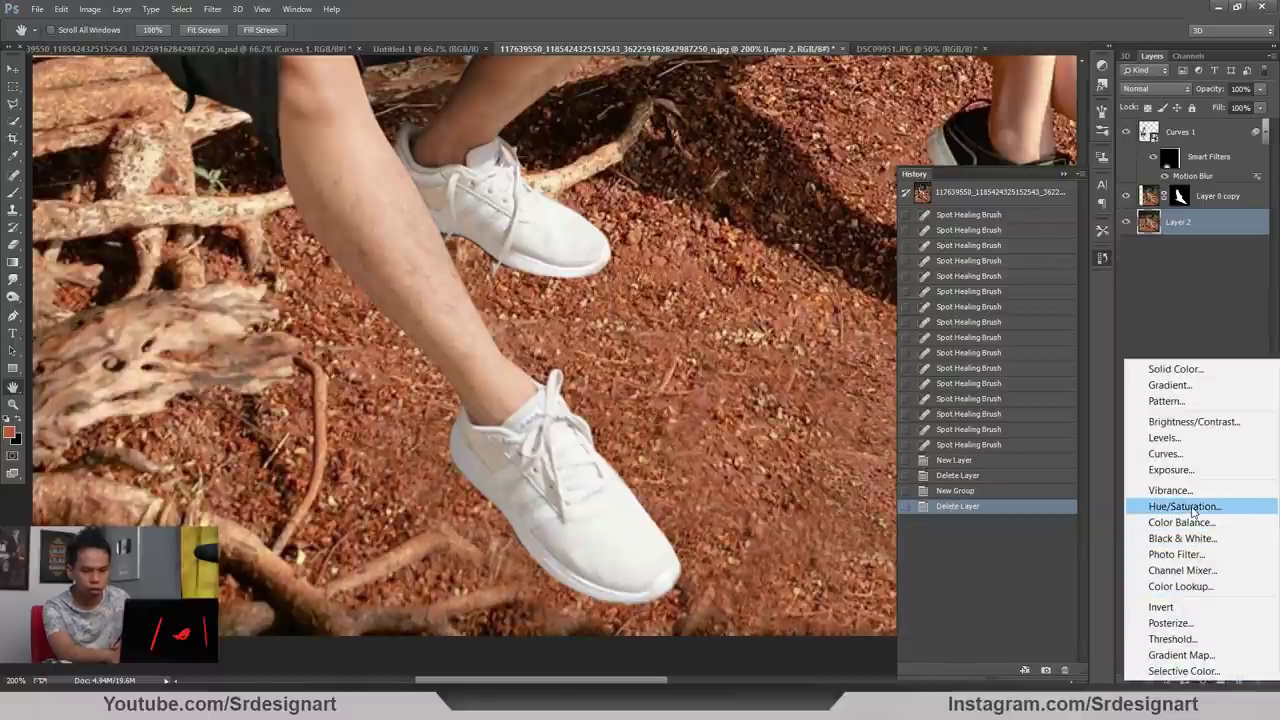
{"action": "left_click", "coordinate": [1190, 454]}
{"action": "key", "text": "ctrl+minus"}
{"action": "key", "text": "ctrl+plus"}
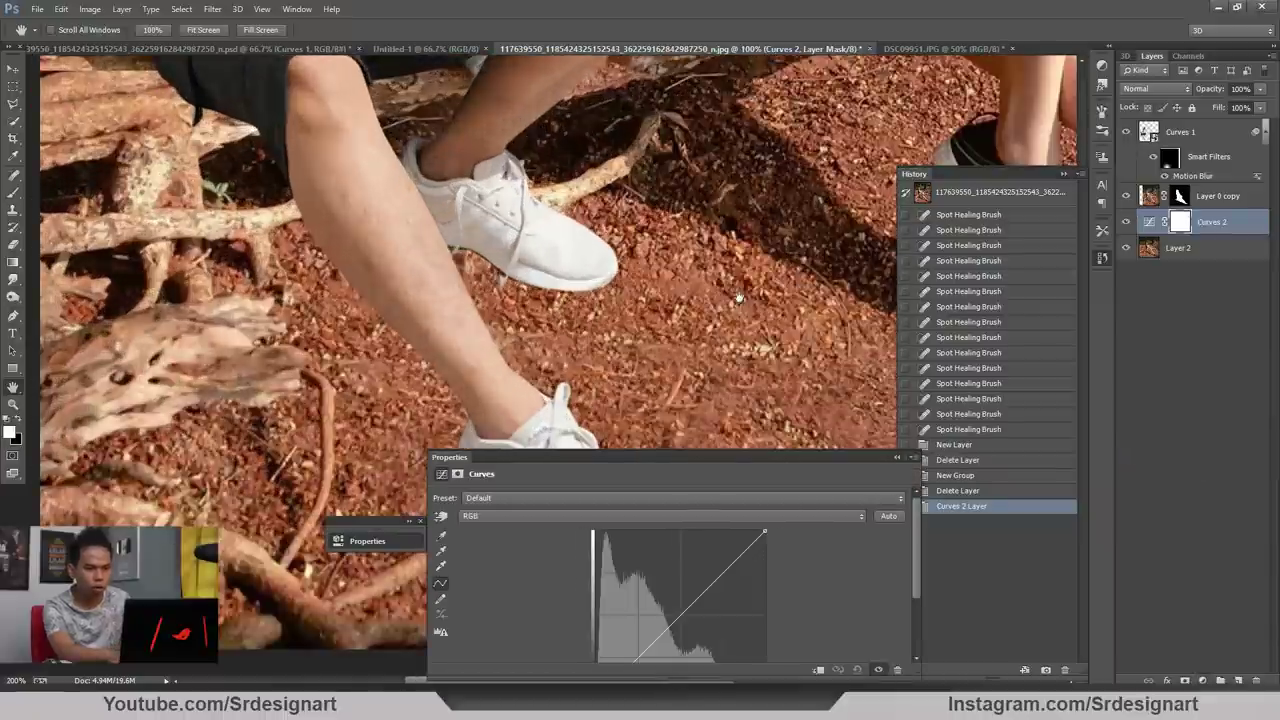
{"action": "left_click_drag", "start_coordinate": [680, 617], "coordinate": [702, 652]}
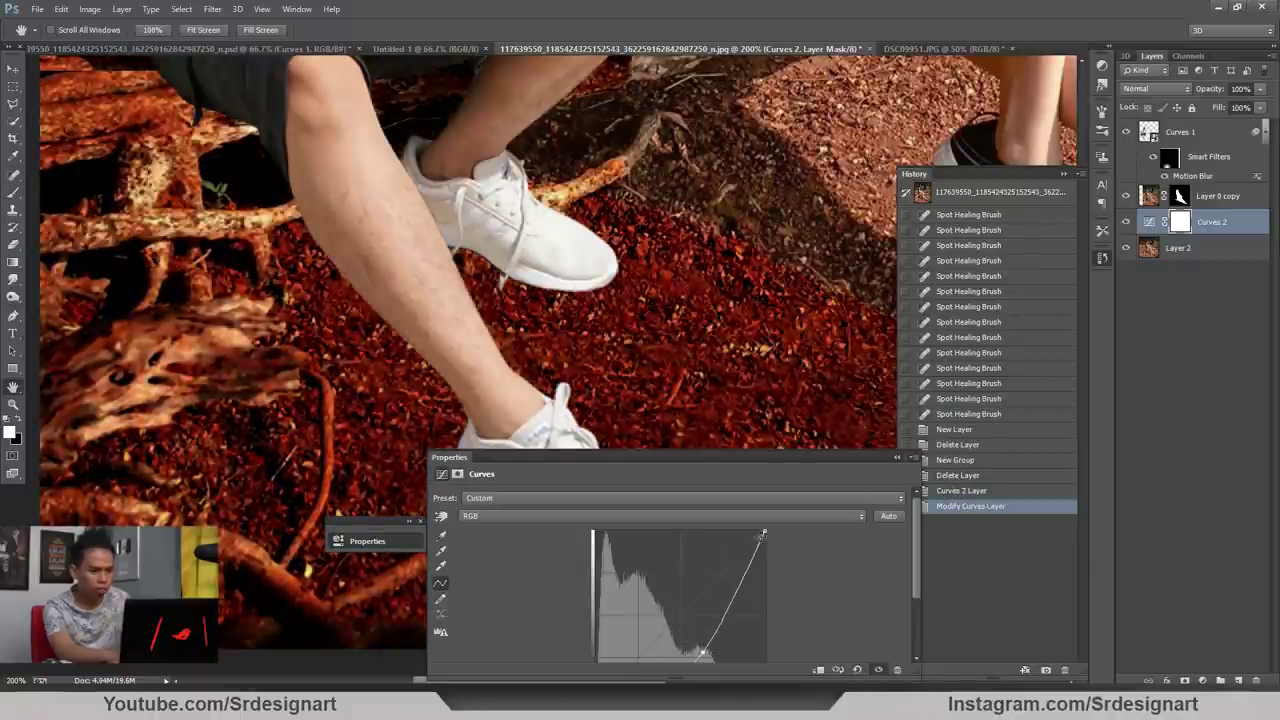
{"action": "left_click_drag", "start_coordinate": [764, 531], "coordinate": [772, 592]}
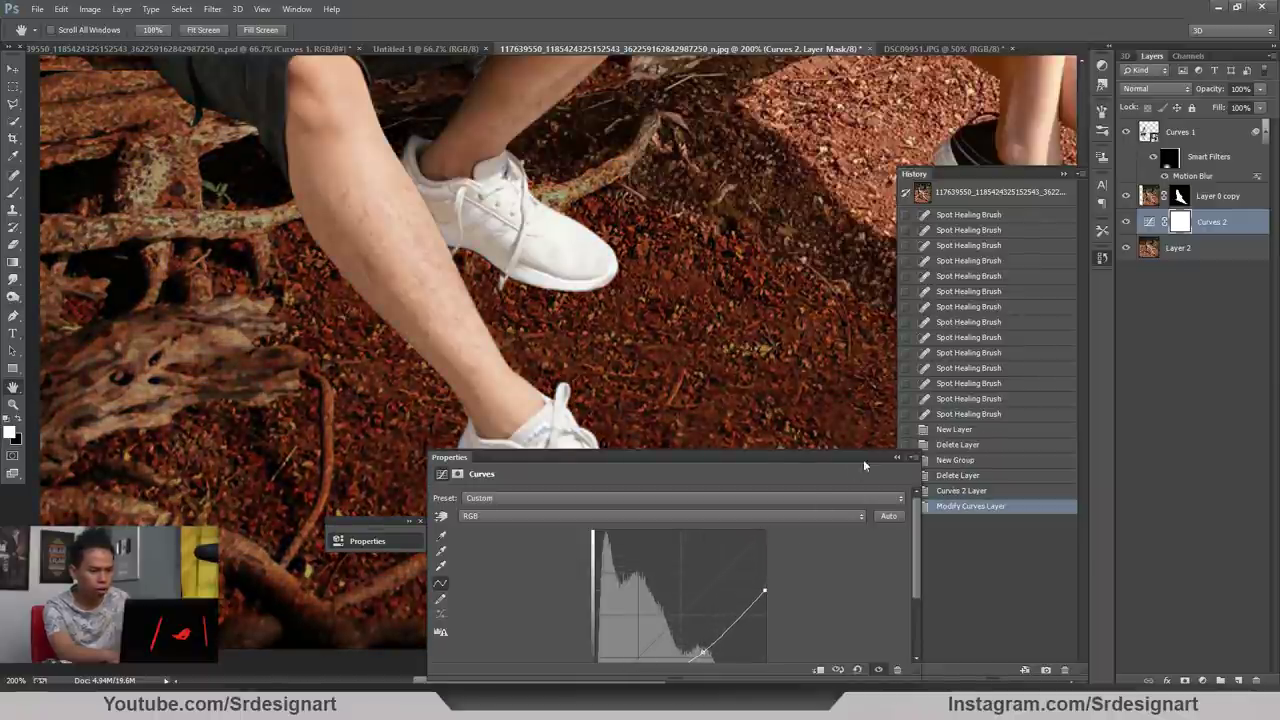
{"action": "left_click", "coordinate": [897, 457]}
{"action": "key", "text": "alt+Delete"}
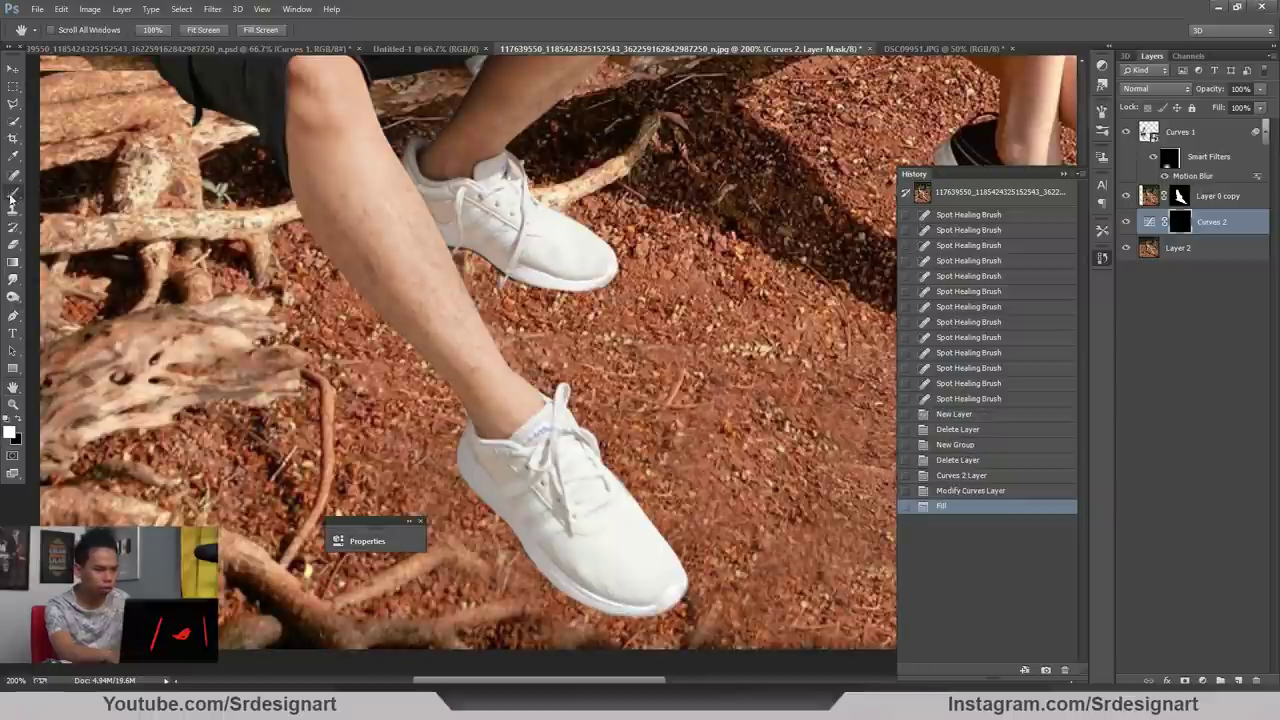
{"action": "key", "text": "b"}
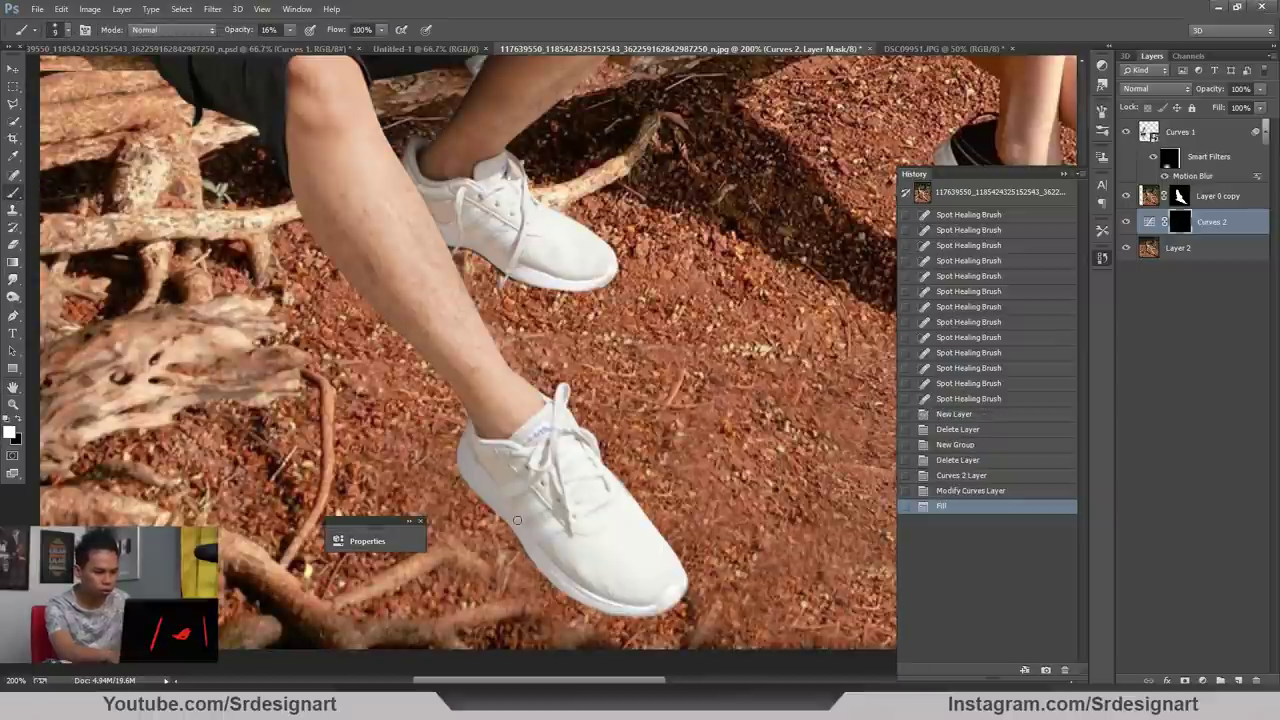
Paint white on the Curves mask along the front shoe's sole with a 25 px brush at 16% opacity
{"action": "key", "text": "bracketright"}
{"action": "key", "text": "bracketright"}
{"action": "key", "text": "bracketright"}
{"action": "left_click_drag", "start_coordinate": [650, 605], "coordinate": [548, 566]}
{"action": "left_click", "coordinate": [622, 606]}
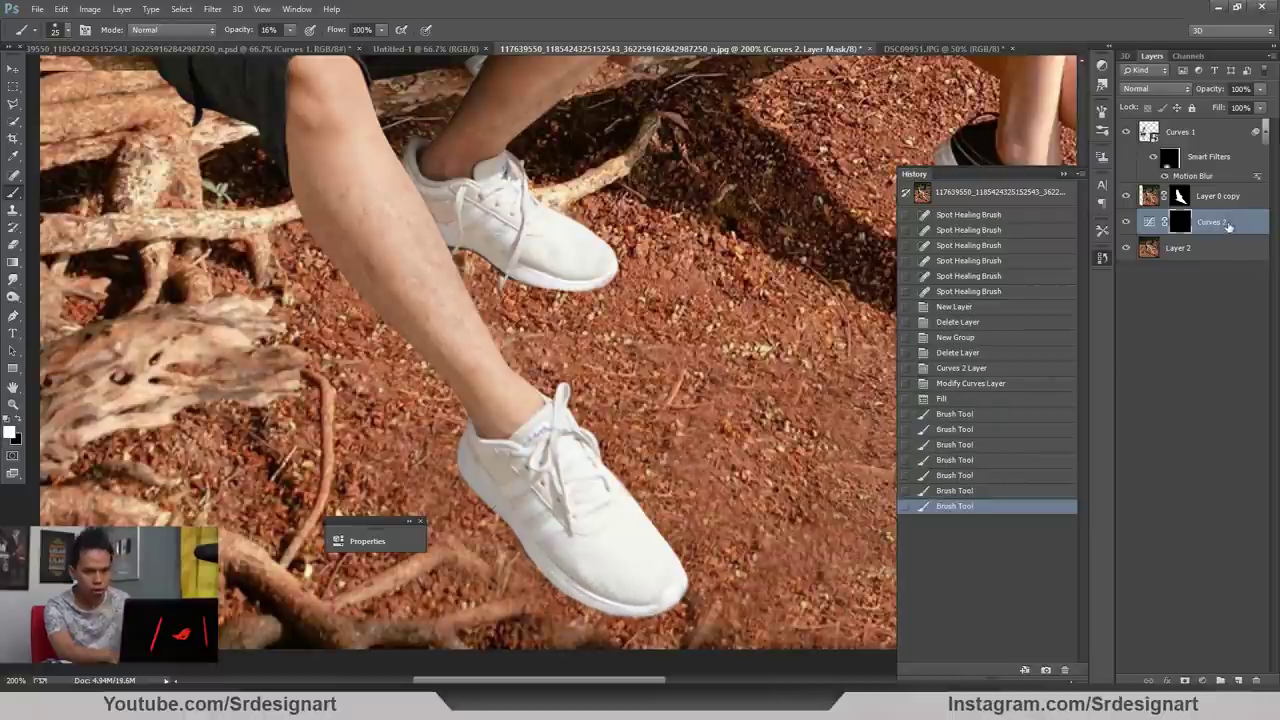
Move the Curves 2 layer above Layer 0 copy and set the brush opacity to 100%
{"action": "left_click_drag", "start_coordinate": [1228, 228], "coordinate": [1217, 198]}
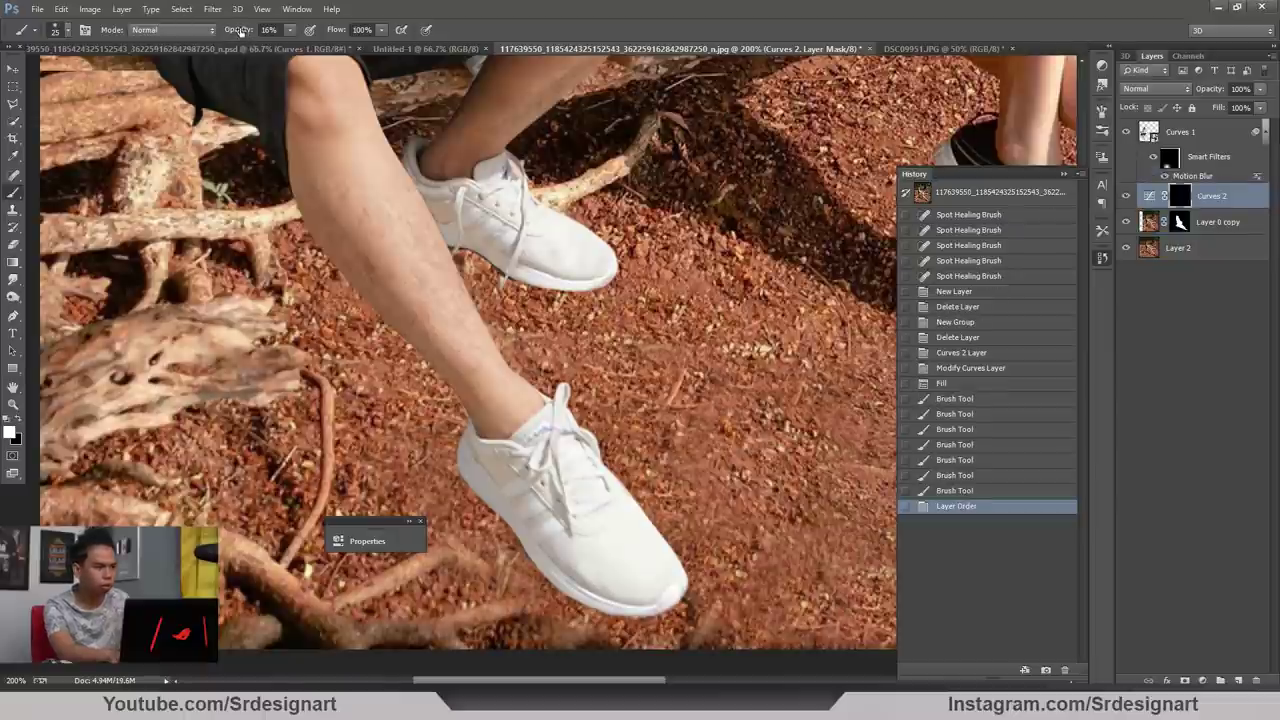
{"action": "key", "text": "0"}
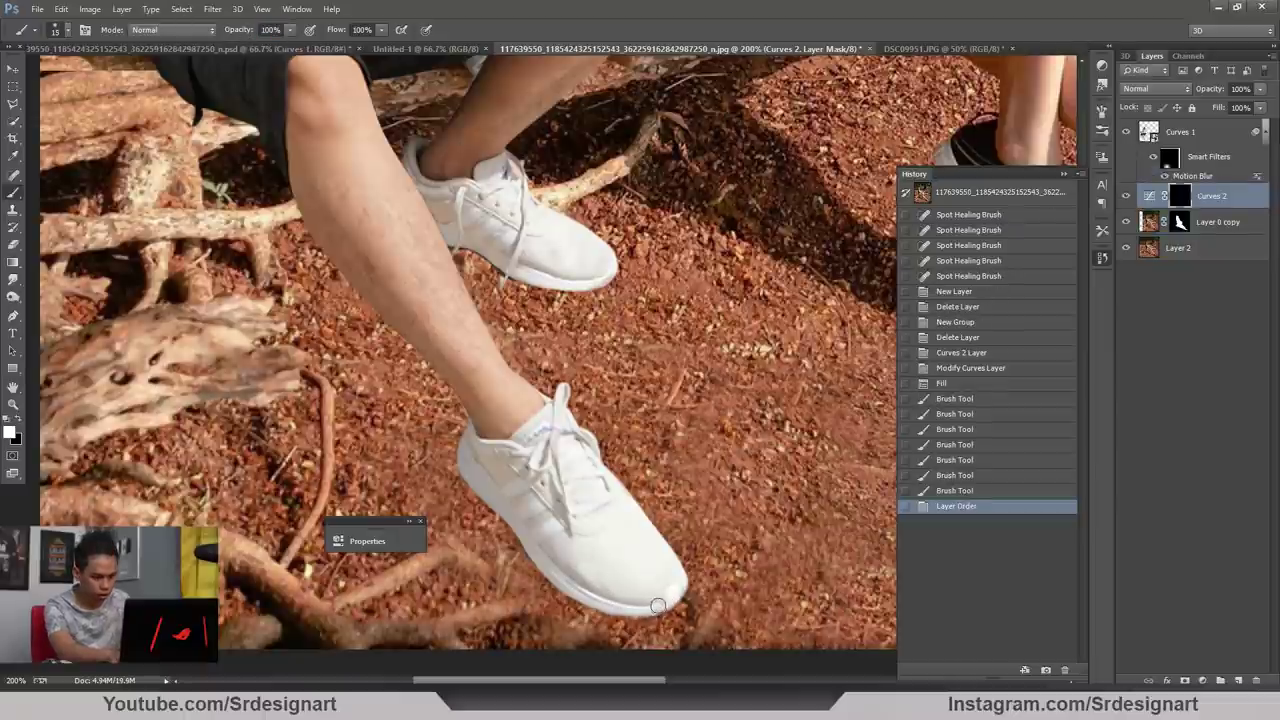
Paint a thin shadow along the underside of the man's front shoe on the Curves 2 mask
{"action": "left_click", "coordinate": [646, 607]}
{"action": "left_click_drag", "start_coordinate": [627, 611], "coordinate": [615, 608]}
{"action": "left_click_drag", "start_coordinate": [620, 609], "coordinate": [600, 602]}
{"action": "left_click_drag", "start_coordinate": [598, 601], "coordinate": [585, 594]}
{"action": "key", "text": "bracketright"}
{"action": "left_click", "coordinate": [603, 604]}
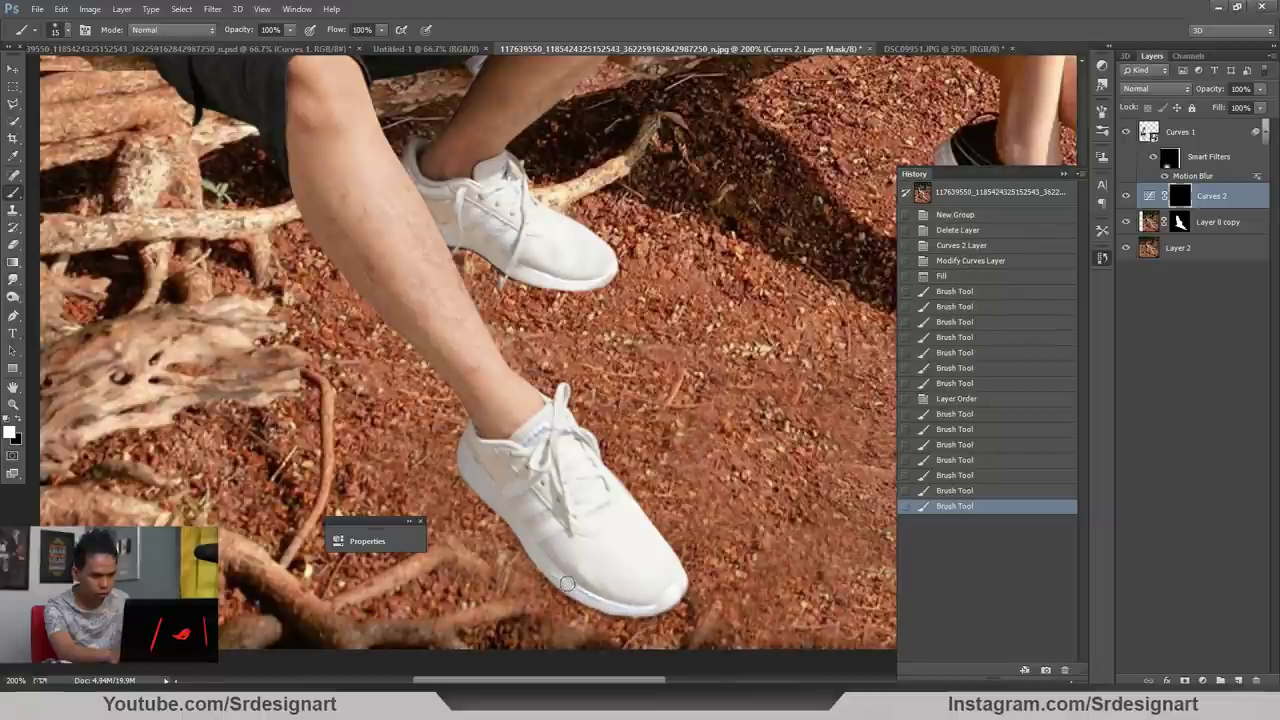
{"action": "left_click", "coordinate": [568, 590]}
{"action": "left_click", "coordinate": [506, 520]}
Extend the painted shadow from the front shoe's heel across the soil to the driftwood, using a smaller brush near the wood
{"action": "left_click_drag", "start_coordinate": [508, 518], "coordinate": [360, 380]}
{"action": "key", "text": "bracketright"}
{"action": "mouse_move", "coordinate": [467, 462]}
{"action": "left_mouse_down"}
{"action": "mouse_move", "coordinate": [446, 426]}
{"action": "mouse_move", "coordinate": [489, 461]}
{"action": "mouse_move", "coordinate": [408, 368]}
{"action": "mouse_move", "coordinate": [358, 335]}
{"action": "mouse_move", "coordinate": [310, 362]}
{"action": "mouse_move", "coordinate": [280, 340]}
{"action": "left_mouse_up"}
{"action": "key", "text": "bracketleft"}
{"action": "key", "text": "bracketleft"}
{"action": "key", "text": "bracketleft"}
{"action": "key", "text": "bracketleft"}
{"action": "left_click_drag", "start_coordinate": [278, 340], "coordinate": [259, 335]}
{"action": "left_click_drag", "start_coordinate": [289, 329], "coordinate": [281, 316]}
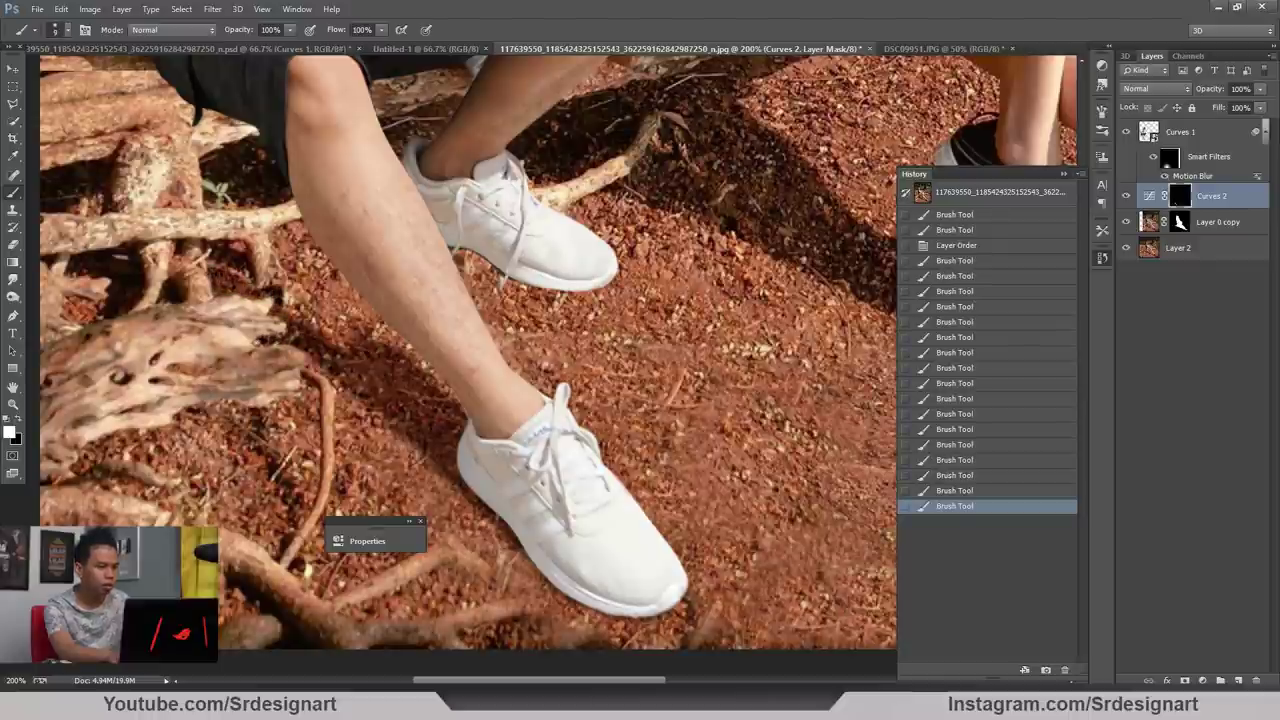
Paint more shadow over the driftwood's edge and along the soil beside the man's front leg
{"action": "left_click_drag", "start_coordinate": [243, 280], "coordinate": [213, 274]}
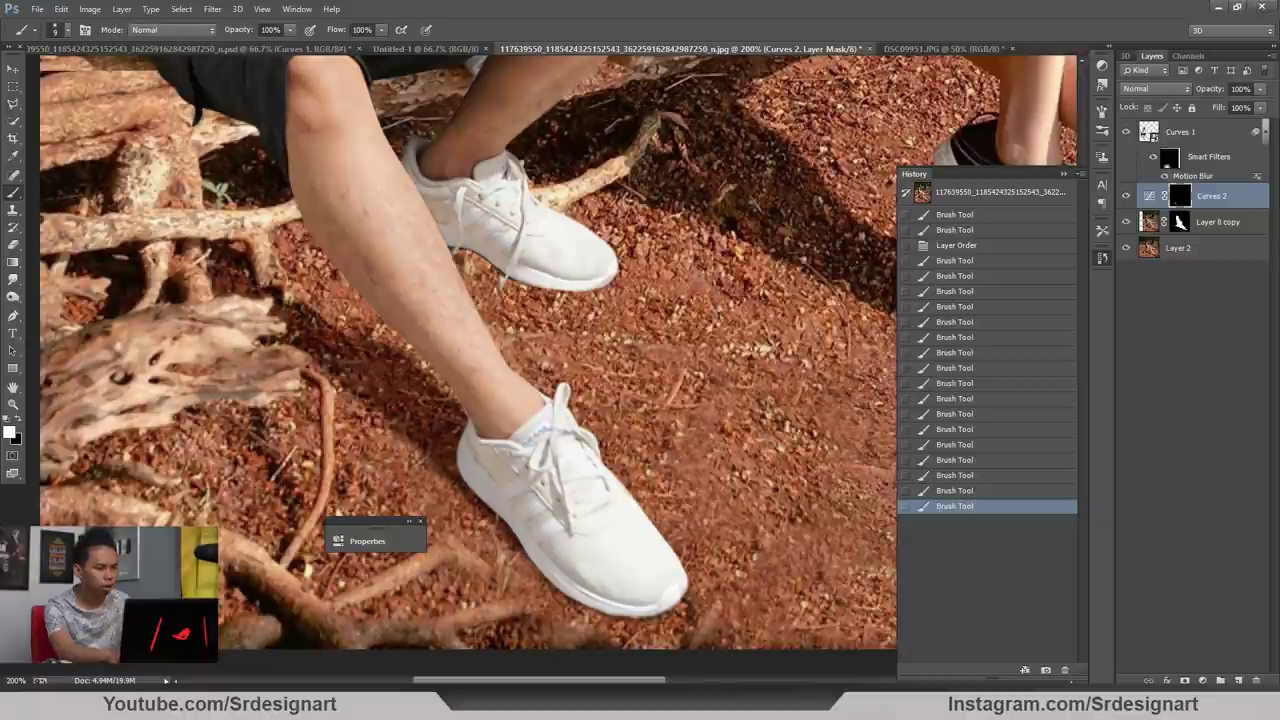
{"action": "left_click_drag", "start_coordinate": [243, 282], "coordinate": [238, 276]}
{"action": "left_click_drag", "start_coordinate": [240, 280], "coordinate": [234, 274]}
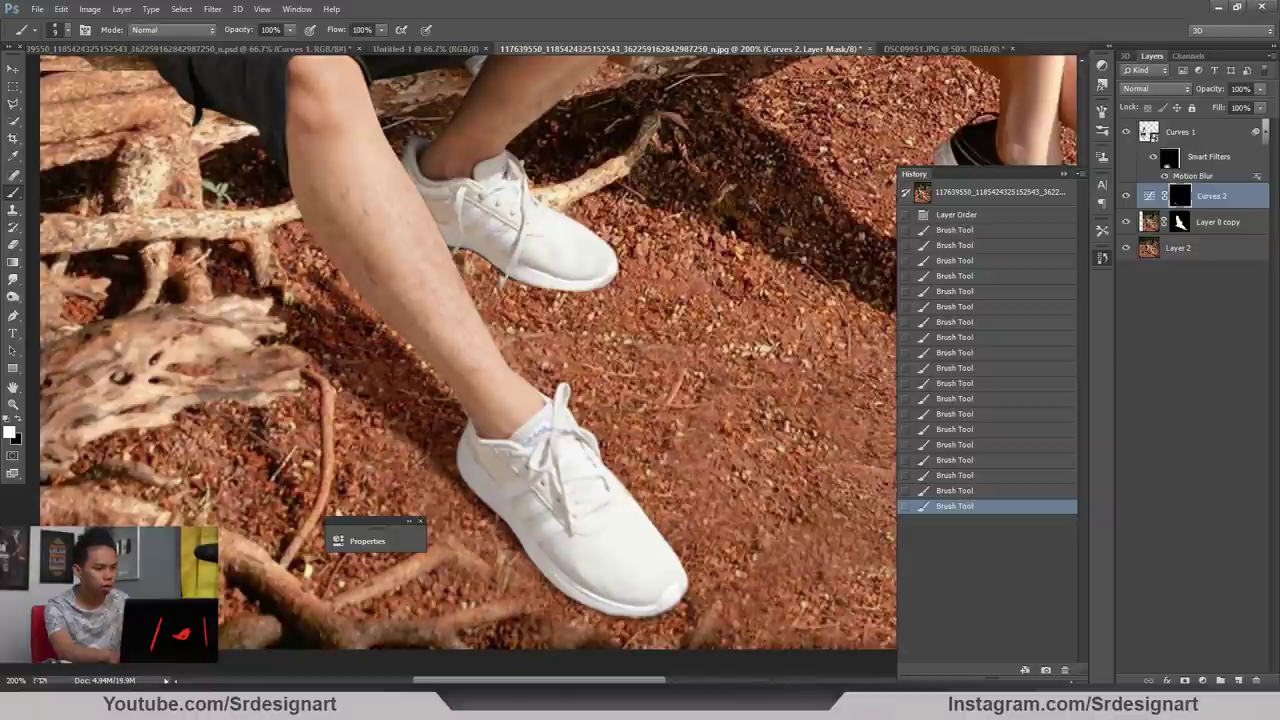
{"action": "mouse_move", "coordinate": [392, 414]}
{"action": "left_mouse_down"}
{"action": "mouse_move", "coordinate": [321, 367]}
{"action": "mouse_move", "coordinate": [347, 385]}
{"action": "mouse_move", "coordinate": [290, 307]}
{"action": "mouse_move", "coordinate": [332, 318]}
{"action": "mouse_move", "coordinate": [312, 288]}
{"action": "left_mouse_up"}
{"action": "key", "text": "ctrl+minus"}
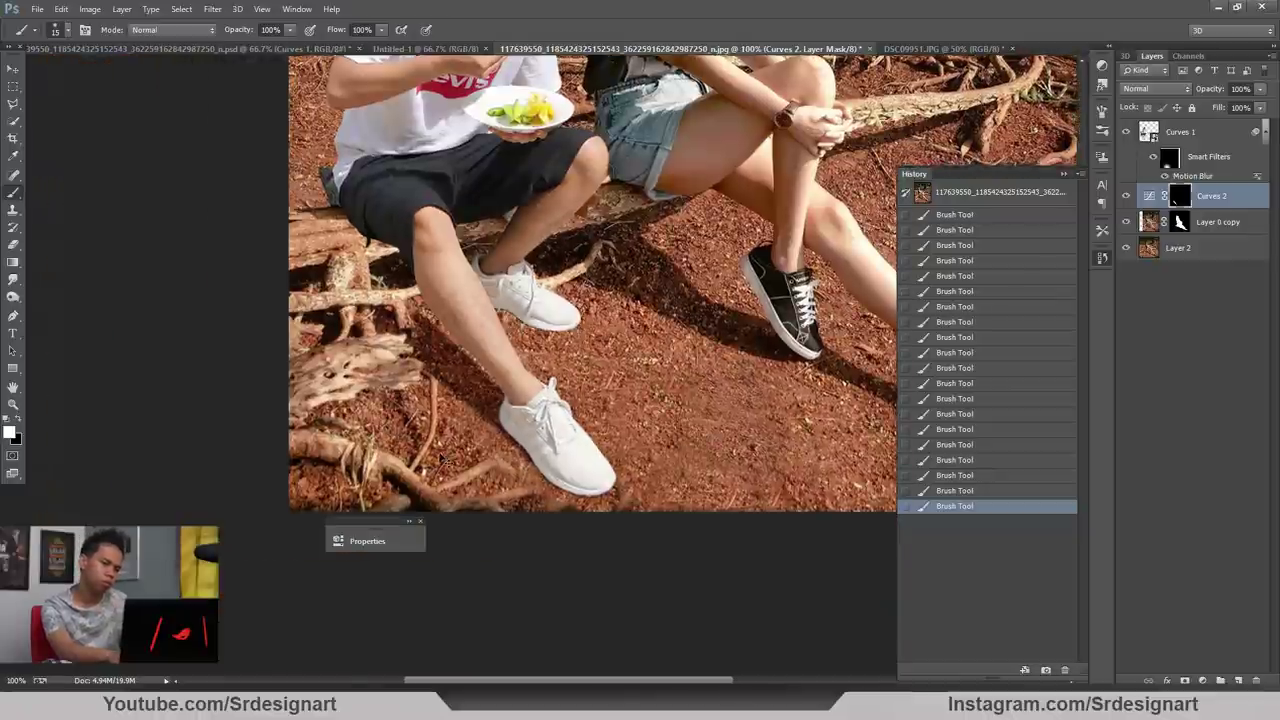
{"action": "key", "text": "ctrl+plus"}
Reset the Curves 2 mask to black and repaint a narrow shadow from the front shoe across the soil with a 15 px brush
{"action": "key", "text": "ctrl+BackSpace"}
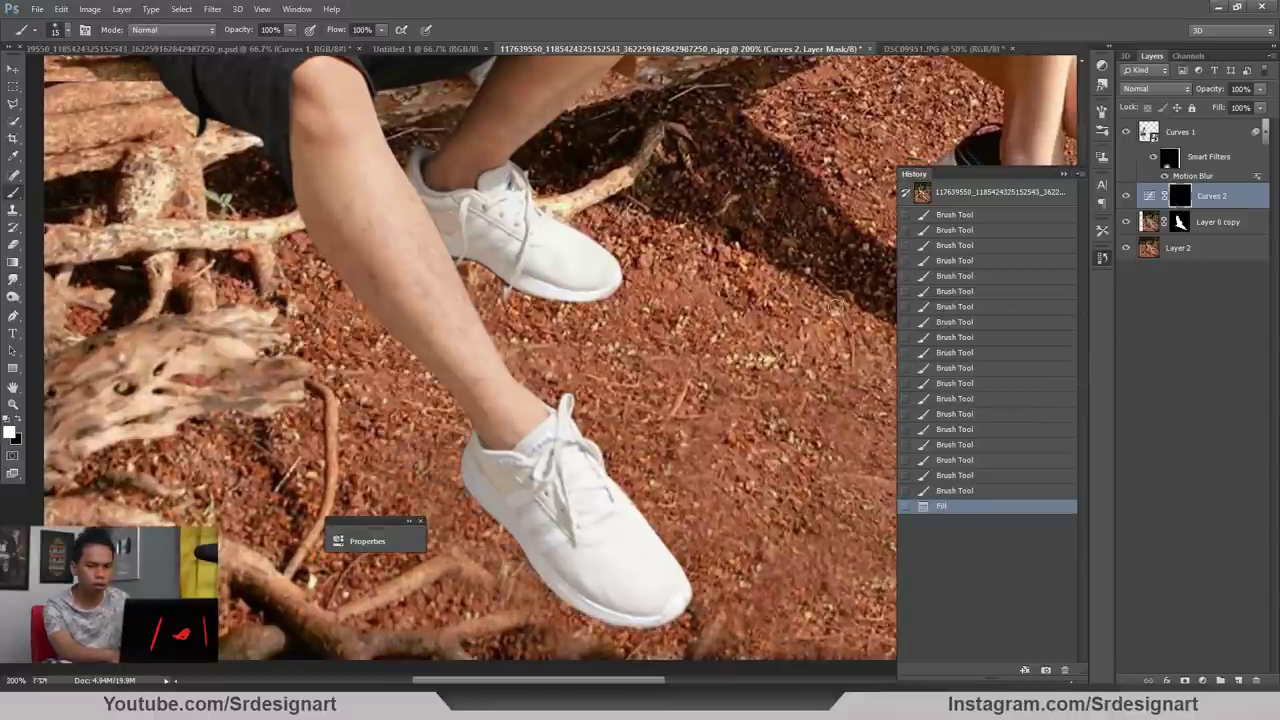
{"action": "mouse_move", "coordinate": [548, 576]}
{"action": "left_mouse_down"}
{"action": "mouse_move", "coordinate": [473, 505]}
{"action": "mouse_move", "coordinate": [493, 508]}
{"action": "mouse_move", "coordinate": [334, 421]}
{"action": "left_mouse_up"}
{"action": "key", "text": "ctrl+minus"}
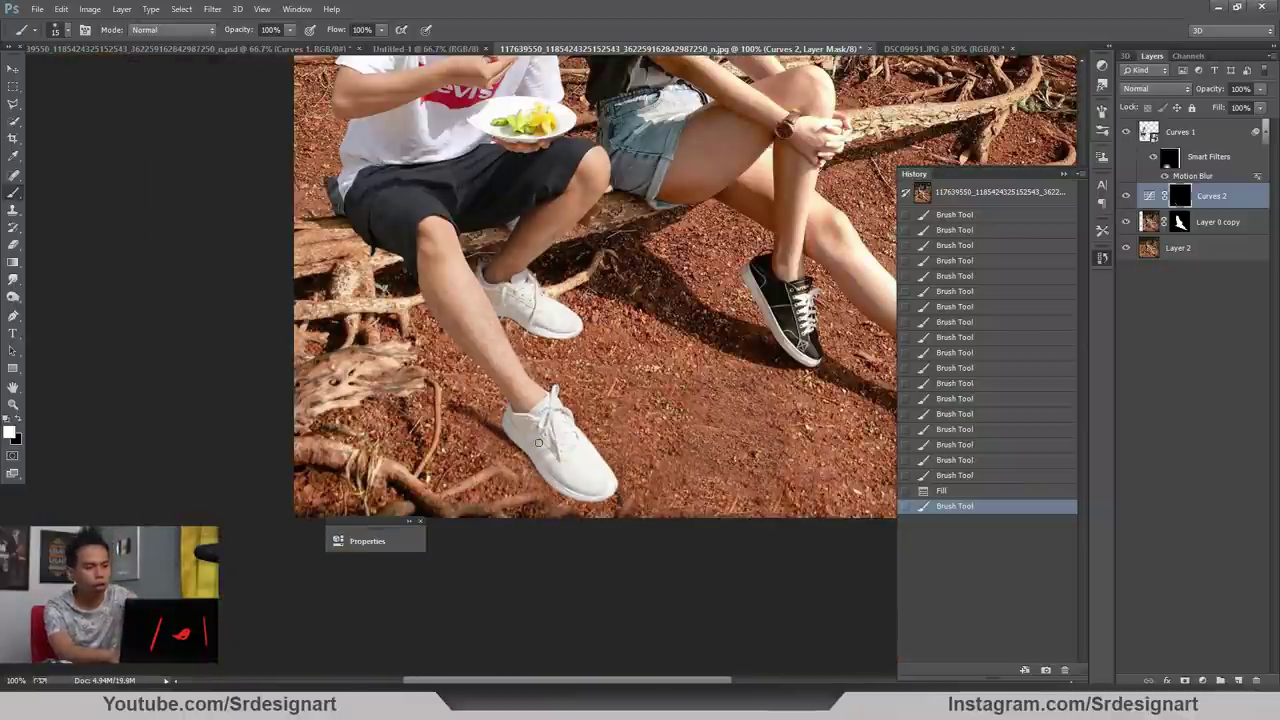
Collapse the history list and extend the front leg's shadow on Curves 2 from the soil to the driftwood, reducing the brush to 10 px
{"action": "left_click_drag", "start_coordinate": [1064, 168], "coordinate": [1064, 165]}
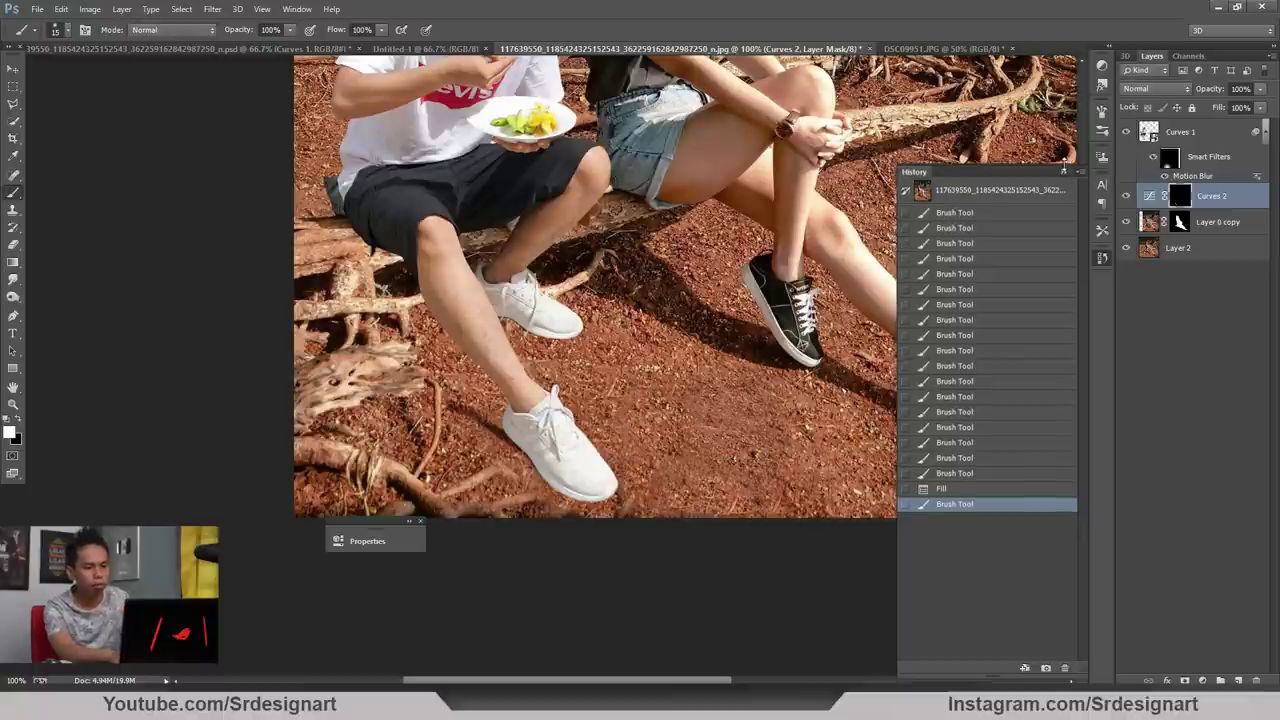
{"action": "left_click", "coordinate": [1065, 171]}
{"action": "key", "text": "space"}
{"action": "left_click_drag", "start_coordinate": [572, 331], "coordinate": [577, 399]}
{"action": "key", "text": "b"}
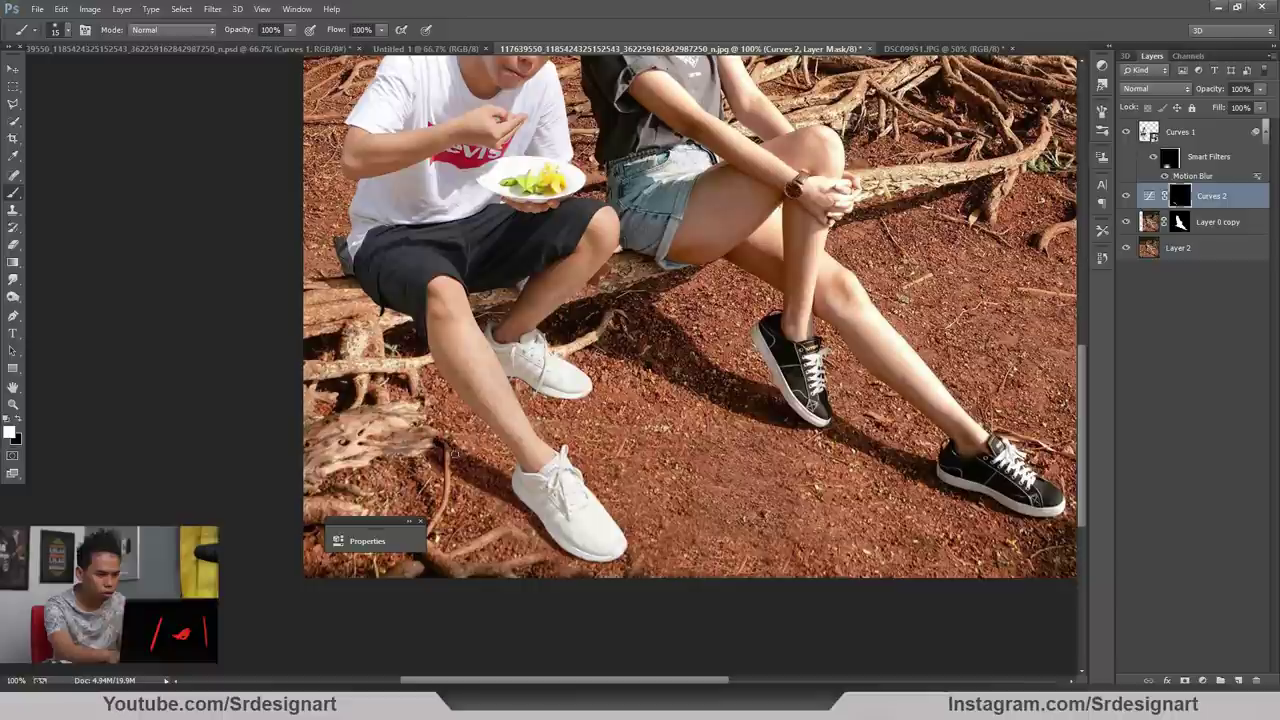
{"action": "left_click_drag", "start_coordinate": [473, 458], "coordinate": [438, 441]}
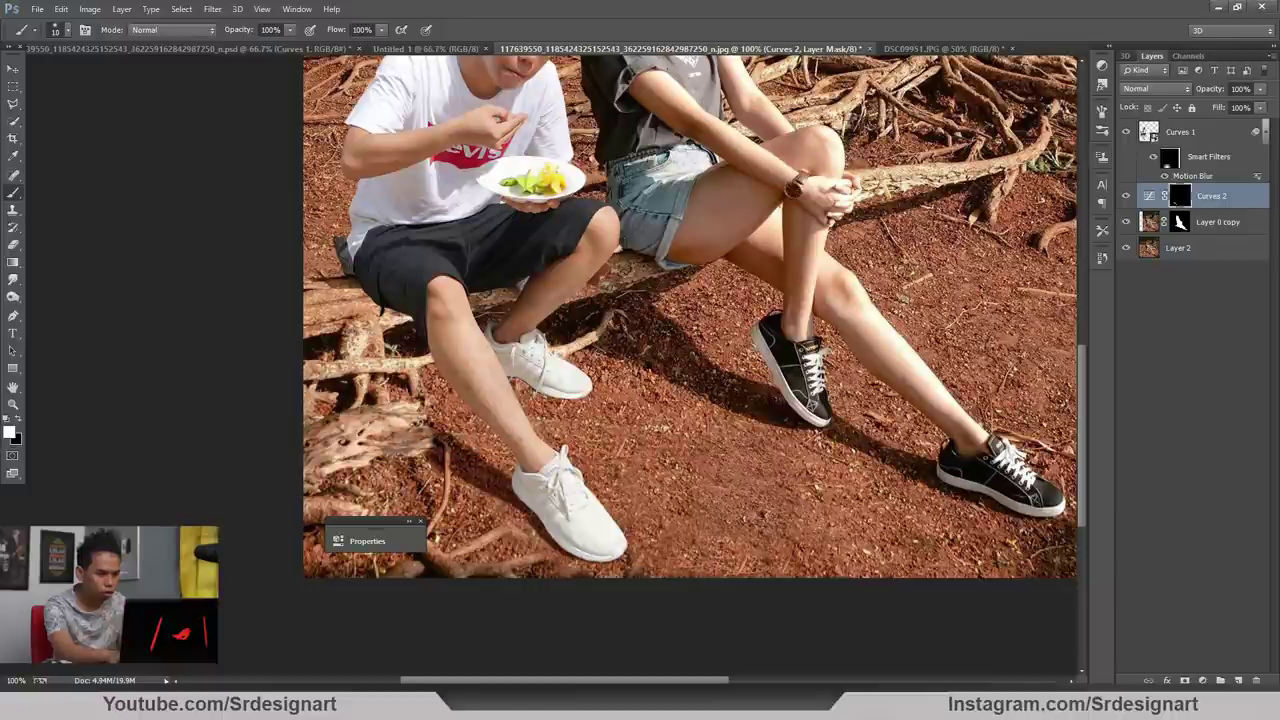
{"action": "left_click_drag", "start_coordinate": [435, 427], "coordinate": [413, 418]}
Paint shadow over the log and roots beneath the man's shorts on the Curves 2 mask with a 15 px brush
{"action": "key", "text": "ctrl+plus"}
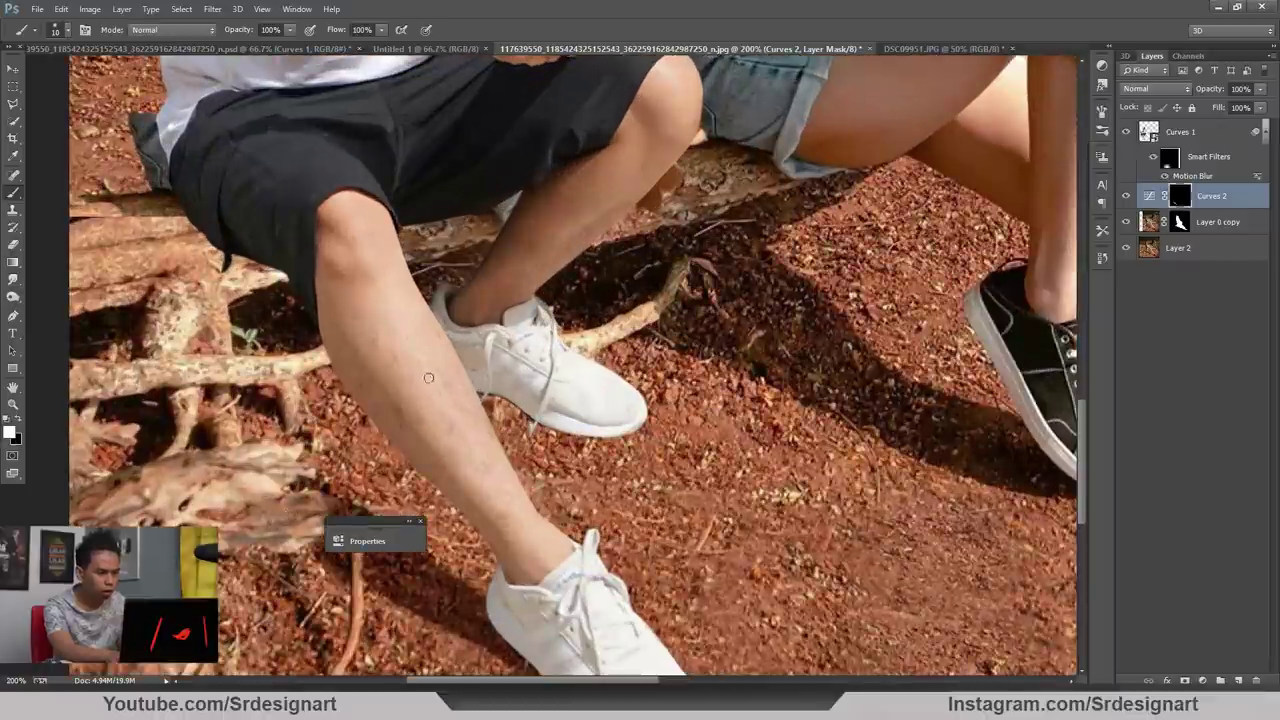
{"action": "key", "text": "ctrl+minus"}
{"action": "key", "text": "ctrl+plus"}
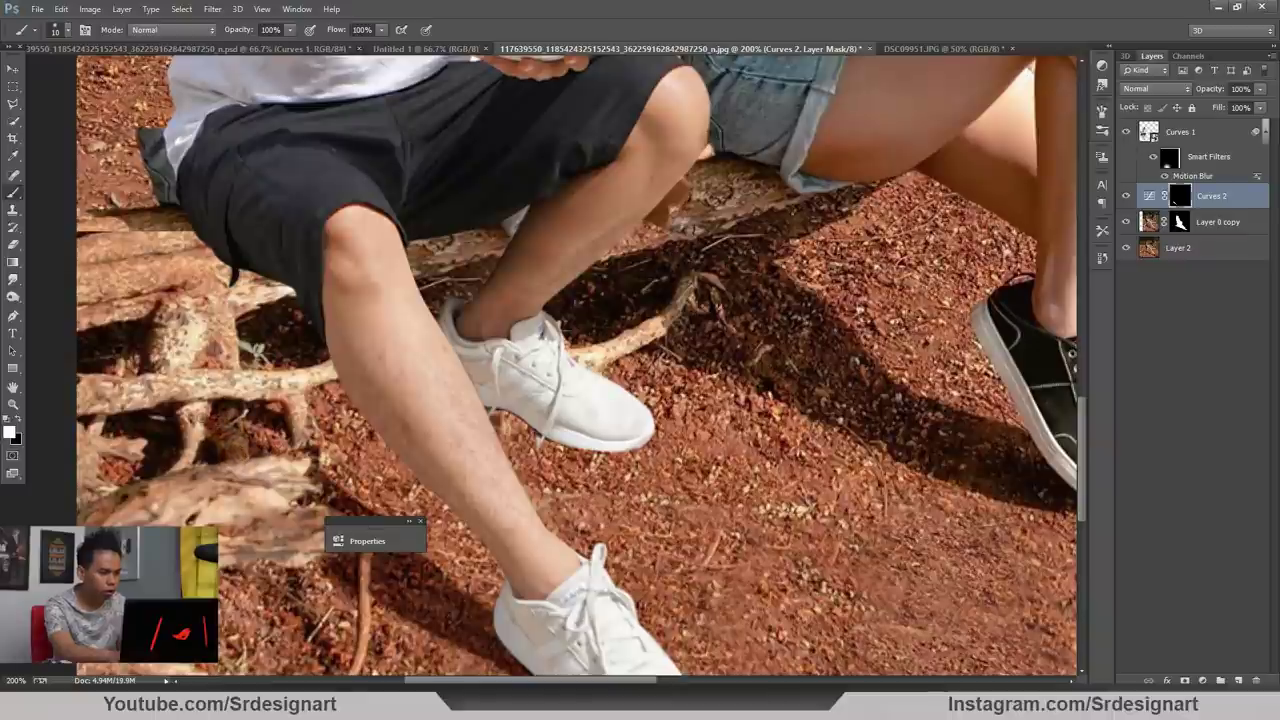
{"action": "left_click_drag", "start_coordinate": [186, 410], "coordinate": [212, 400]}
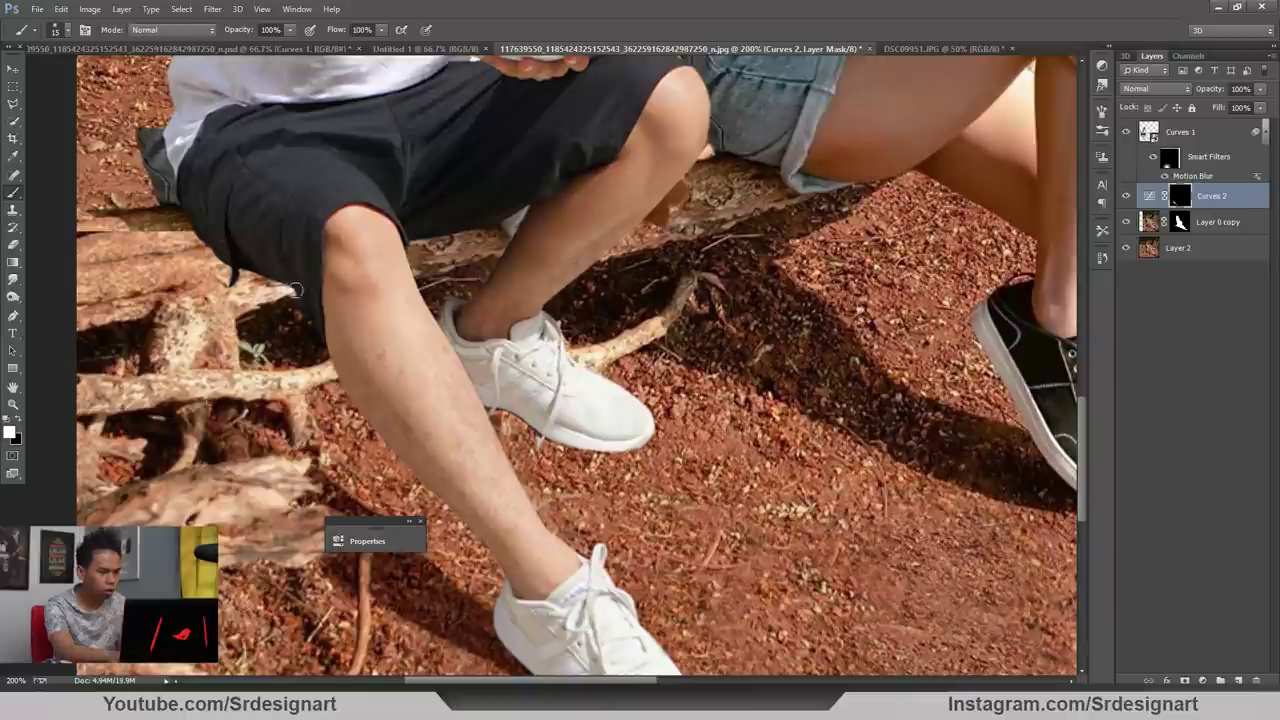
{"action": "mouse_move", "coordinate": [296, 290]}
{"action": "left_mouse_down"}
{"action": "mouse_move", "coordinate": [264, 272]}
{"action": "mouse_move", "coordinate": [227, 322]}
{"action": "mouse_move", "coordinate": [154, 214]}
{"action": "mouse_move", "coordinate": [204, 289]}
{"action": "mouse_move", "coordinate": [173, 293]}
{"action": "mouse_move", "coordinate": [150, 228]}
{"action": "mouse_move", "coordinate": [73, 227]}
{"action": "mouse_move", "coordinate": [118, 247]}
{"action": "mouse_move", "coordinate": [173, 318]}
{"action": "mouse_move", "coordinate": [175, 300]}
{"action": "mouse_move", "coordinate": [193, 372]}
{"action": "mouse_move", "coordinate": [270, 388]}
{"action": "mouse_move", "coordinate": [222, 375]}
{"action": "mouse_move", "coordinate": [219, 399]}
{"action": "mouse_move", "coordinate": [154, 326]}
{"action": "mouse_move", "coordinate": [151, 351]}
{"action": "mouse_move", "coordinate": [95, 266]}
{"action": "mouse_move", "coordinate": [131, 310]}
{"action": "left_mouse_up"}
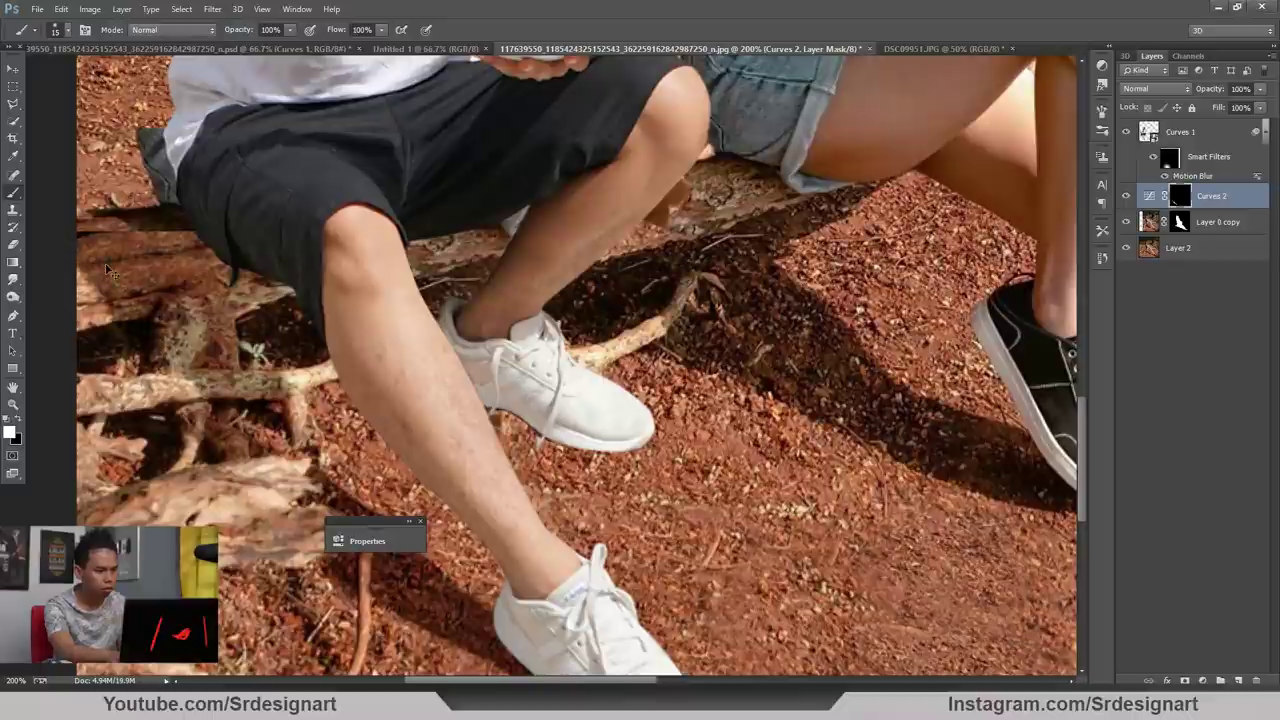
Paint shadow on the log between the man's legs and along the underside of his rear shoe
{"action": "key", "text": "ctrl+minus"}
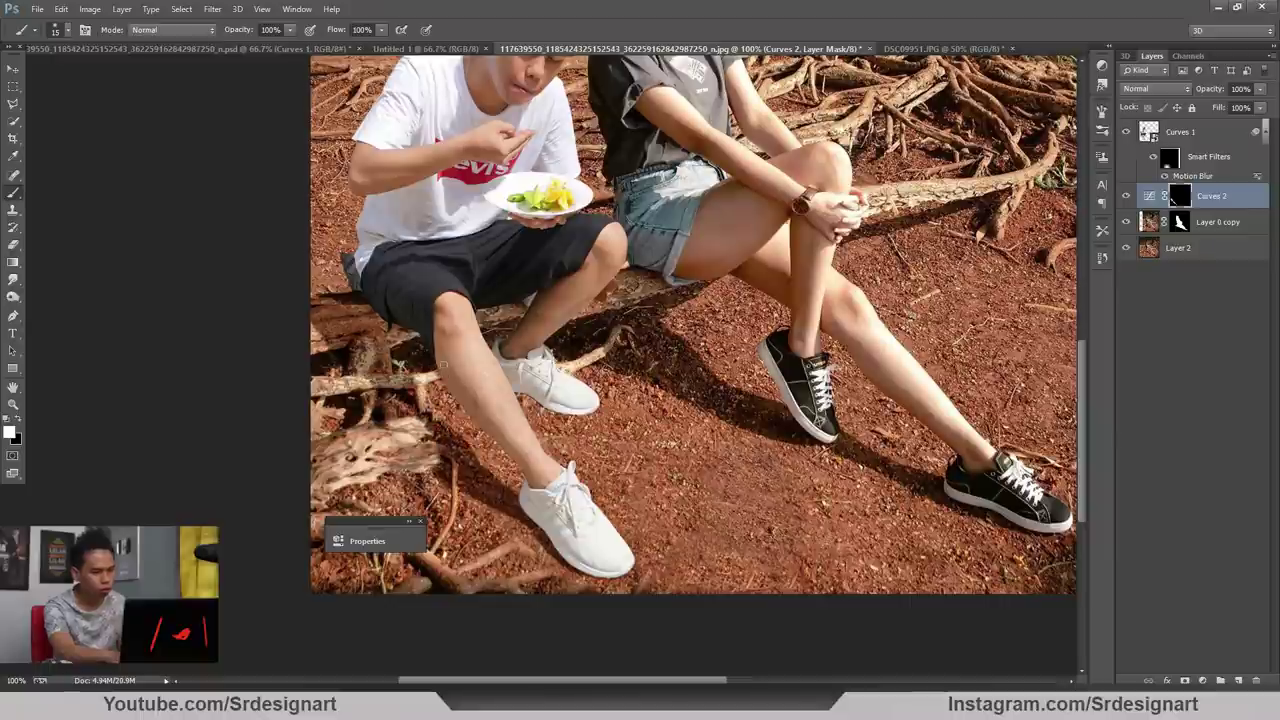
{"action": "left_click_drag", "start_coordinate": [508, 309], "coordinate": [520, 310]}
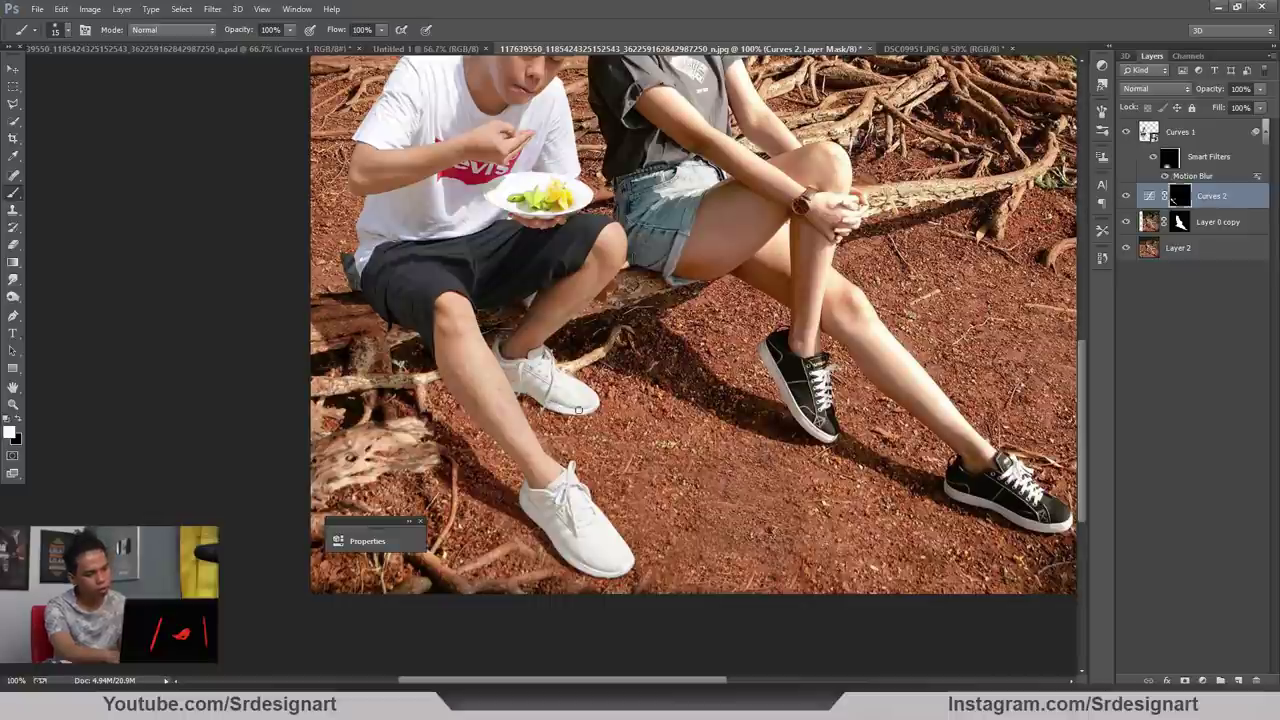
{"action": "left_click_drag", "start_coordinate": [578, 410], "coordinate": [590, 407]}
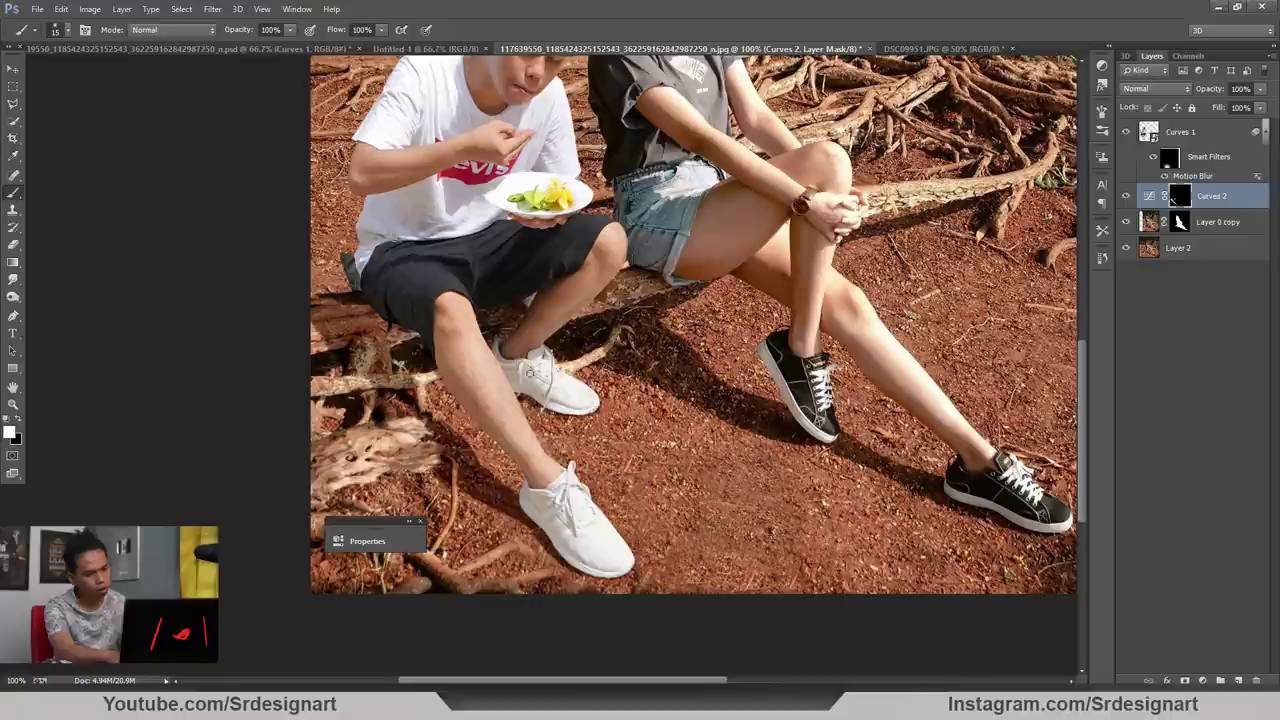
Widen the shadow on the soil beside the front leg with a 15 px brush and refine it beside the front shoe with 9 px
{"action": "key", "text": "ctrl+minus"}
{"action": "key", "text": "ctrl+plus"}
{"action": "key", "text": "space"}
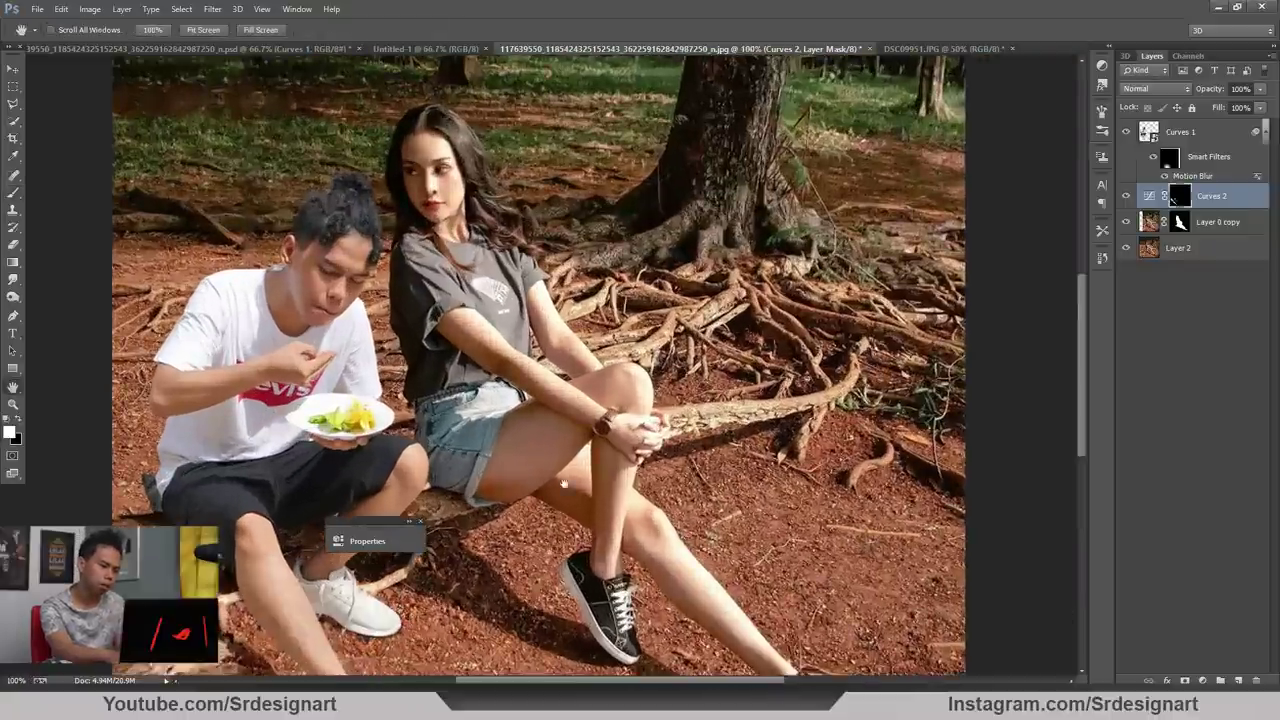
{"action": "left_click_drag", "start_coordinate": [563, 484], "coordinate": [660, 145]}
{"action": "key", "text": "ctrl+plus"}
{"action": "key", "text": "b"}
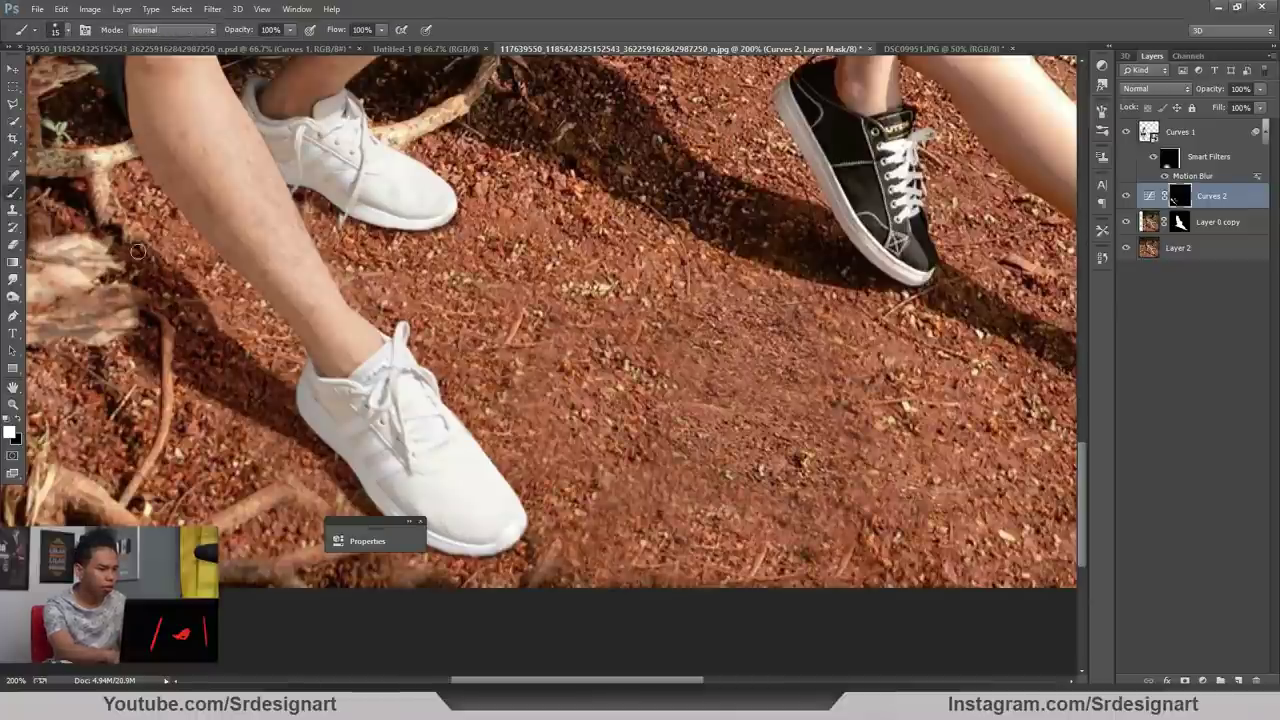
{"action": "left_click_drag", "start_coordinate": [138, 251], "coordinate": [269, 388]}
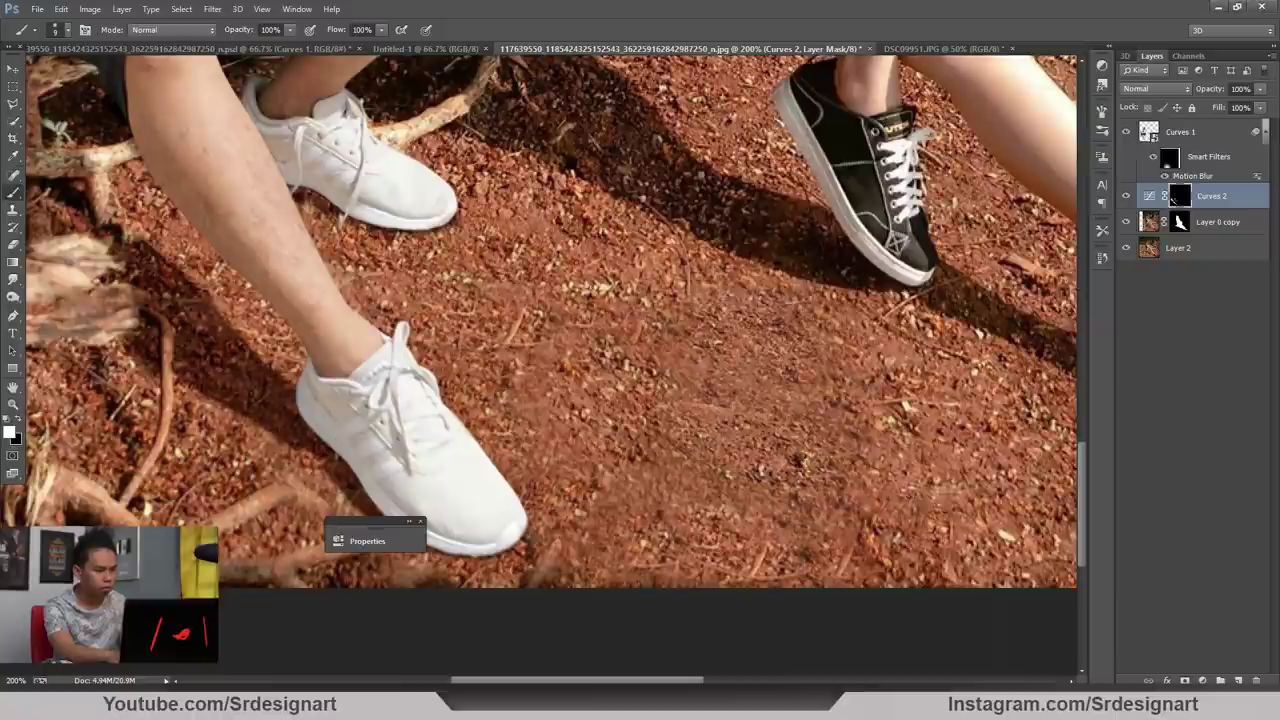
{"action": "left_click_drag", "start_coordinate": [273, 439], "coordinate": [324, 477]}
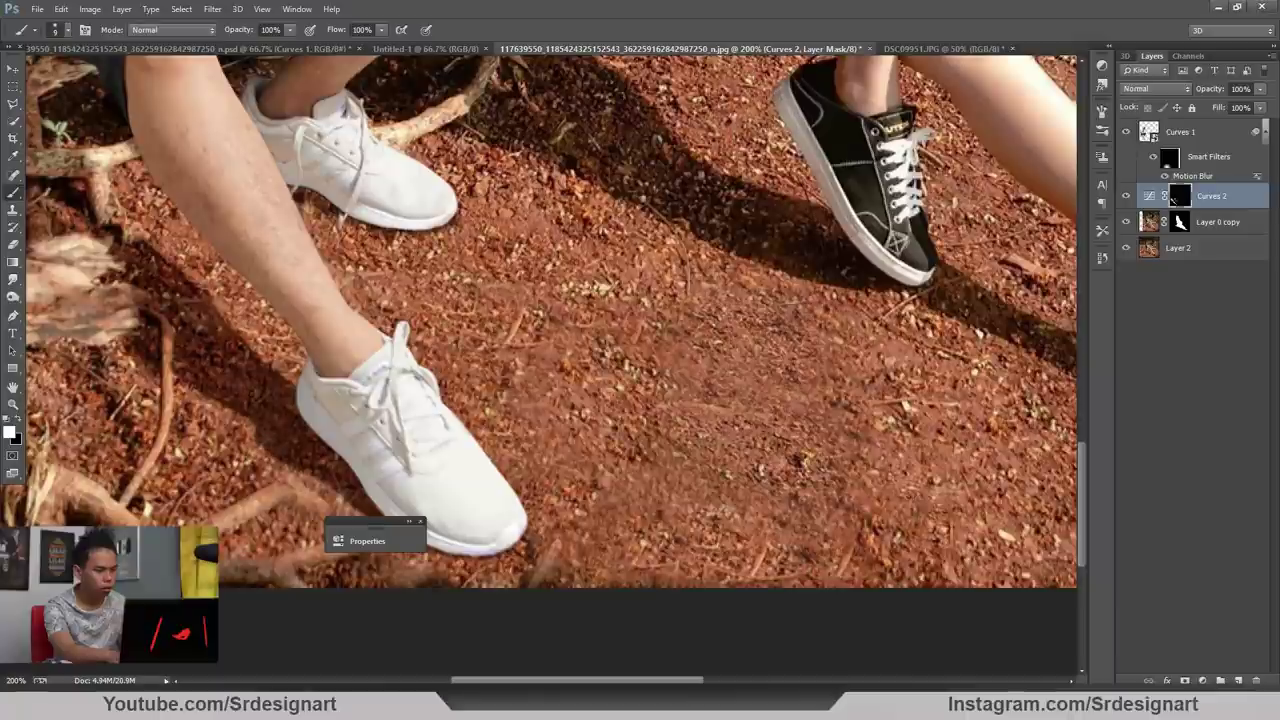
Examine how the painted shadows around the man's legs and shoes fit the whole photo
{"action": "key", "text": "ctrl+minus"}
{"action": "key", "text": "ctrl+minus"}
{"action": "key", "text": "ctrl+plus"}
{"action": "key", "text": "space"}
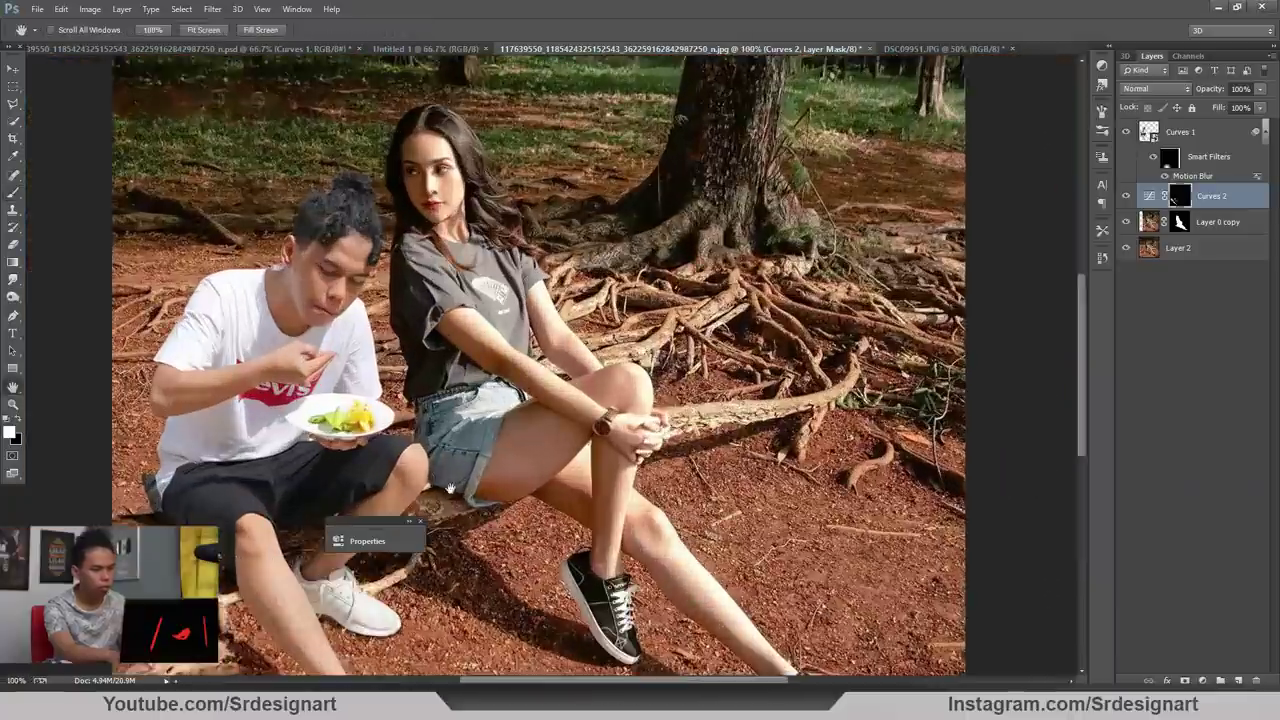
{"action": "left_click_drag", "start_coordinate": [455, 471], "coordinate": [516, 140]}
{"action": "left_click_drag", "start_coordinate": [487, 336], "coordinate": [544, 380]}
{"action": "key", "text": "ctrl+plus"}
{"action": "left_click_drag", "start_coordinate": [728, 168], "coordinate": [748, 194]}
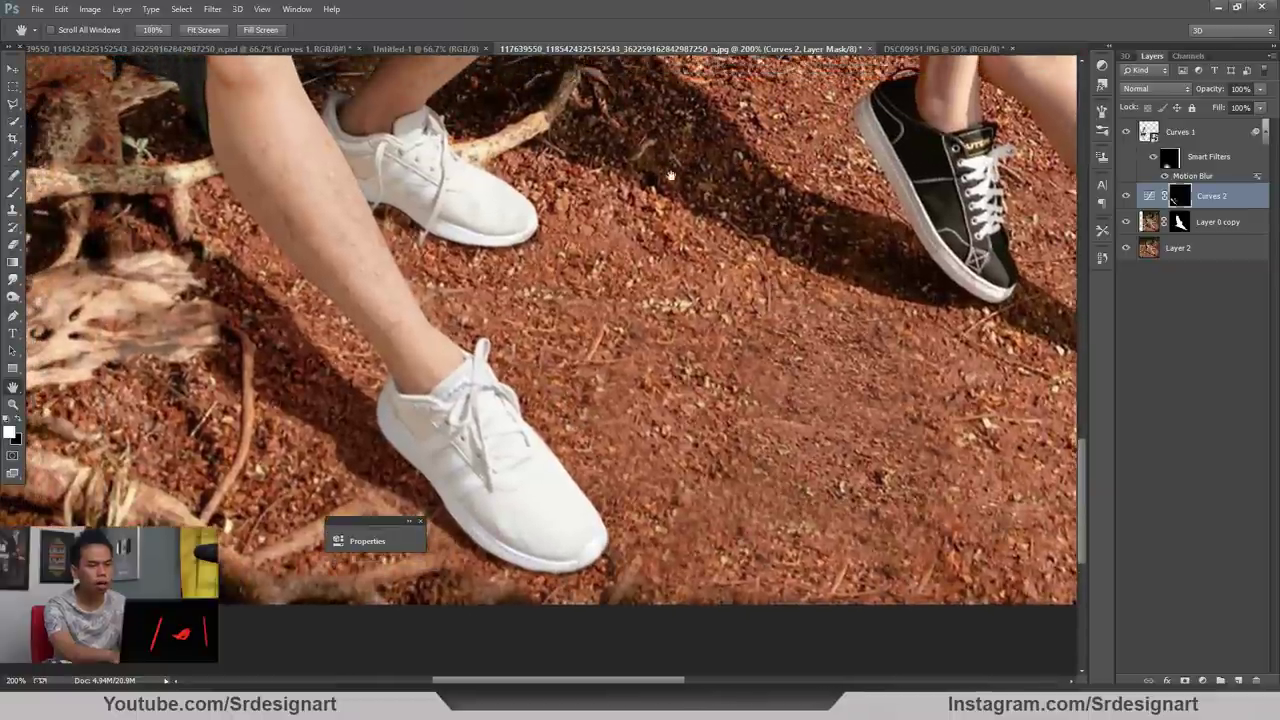
Add a Hue/Saturation adjustment above Layer 0 copy with Saturation -32 and Lightness -16, and invert its mask to black
{"action": "left_click", "coordinate": [1208, 230]}
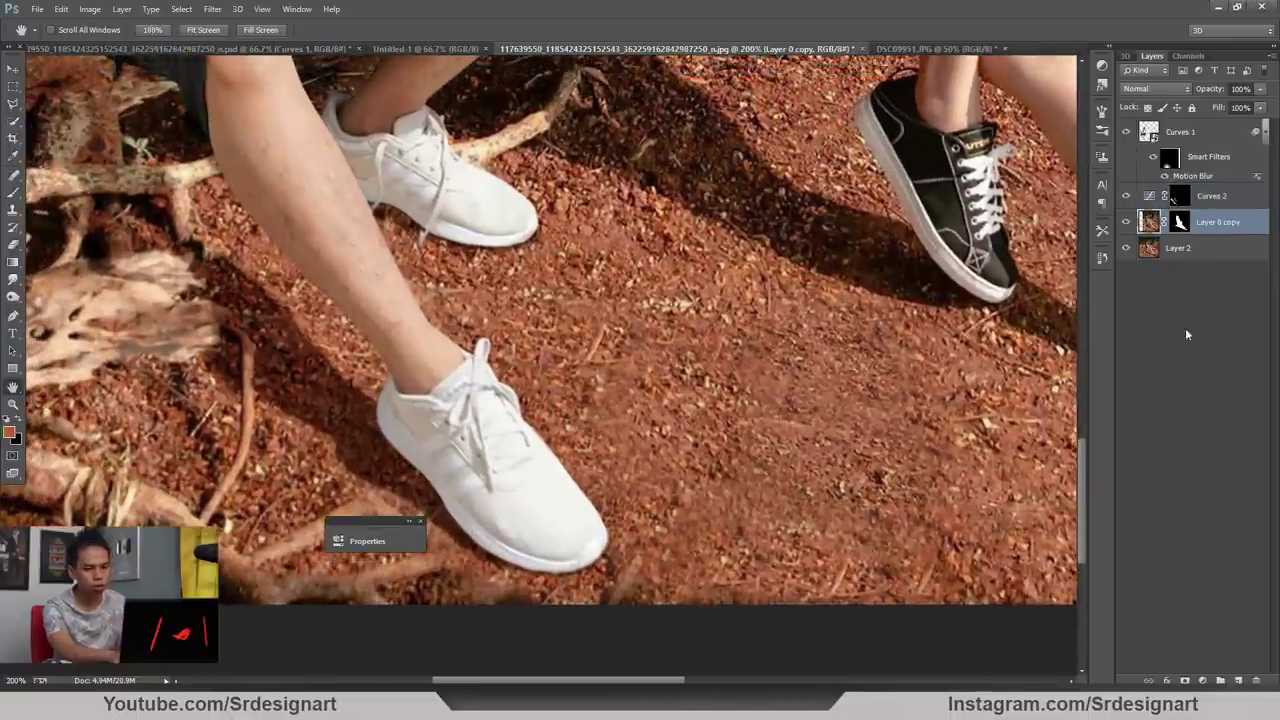
{"action": "left_click", "coordinate": [1203, 680]}
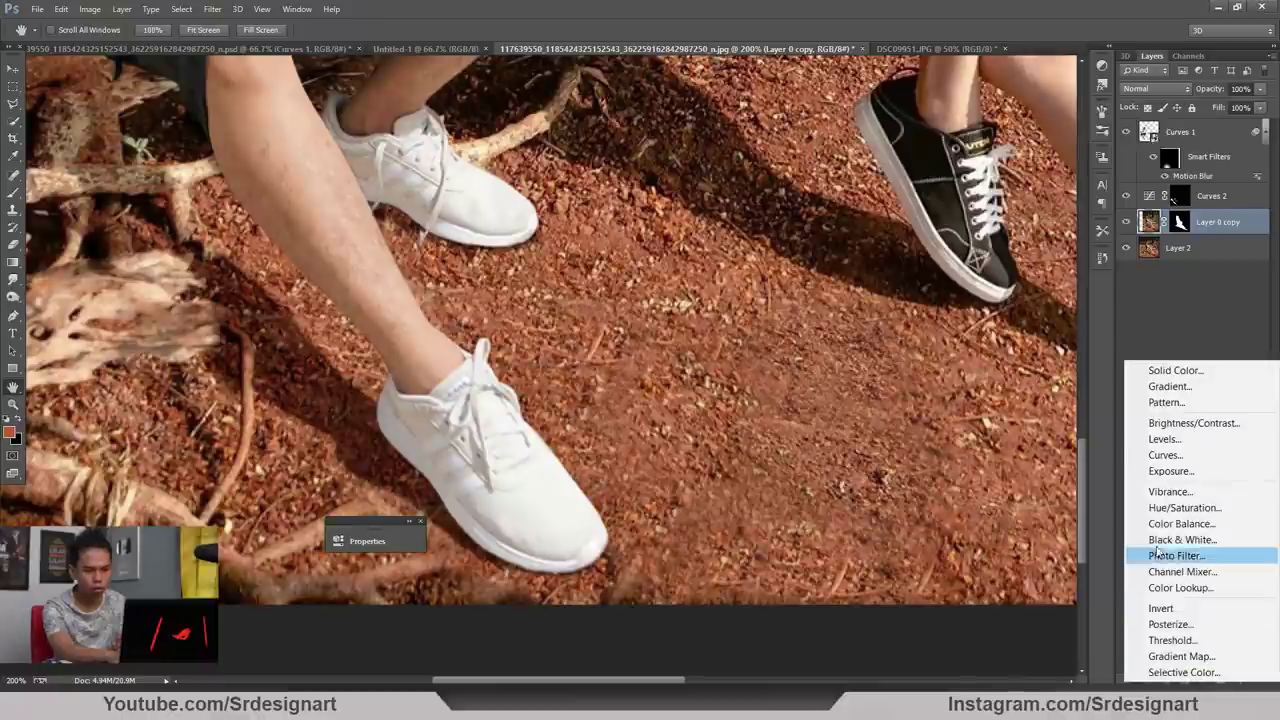
{"action": "left_click", "coordinate": [1162, 517]}
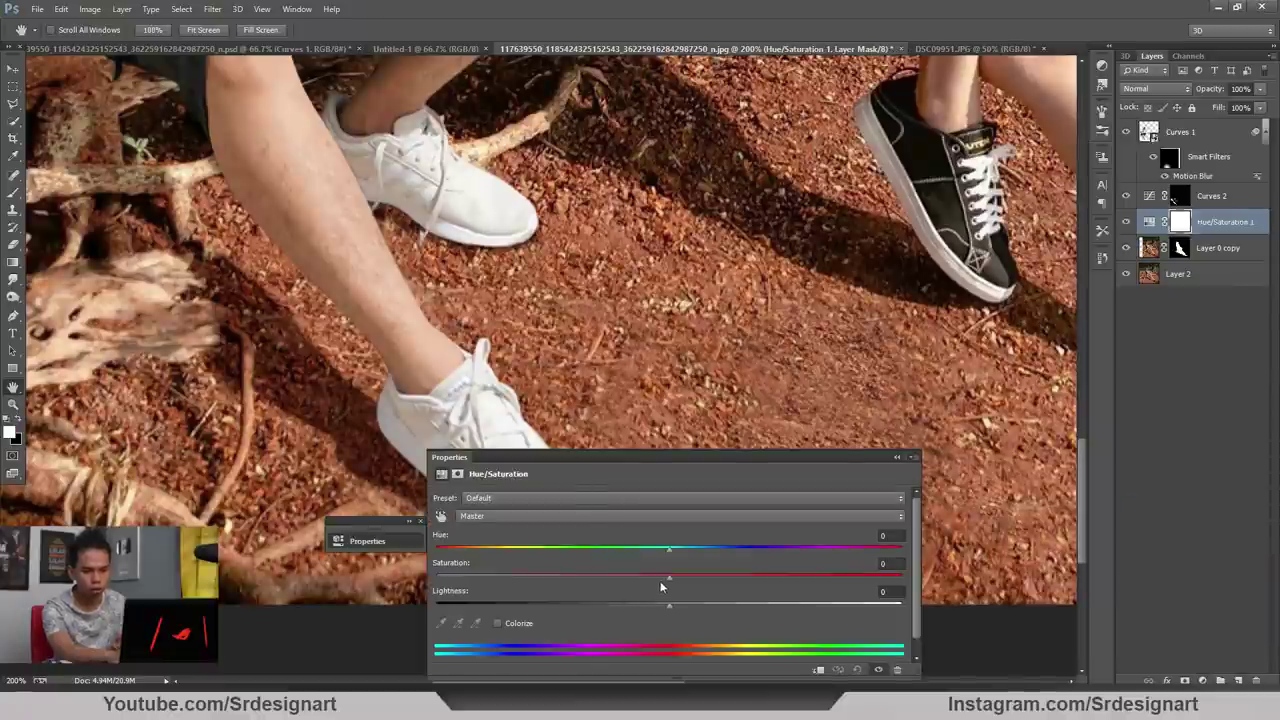
{"action": "left_click_drag", "start_coordinate": [669, 579], "coordinate": [615, 572]}
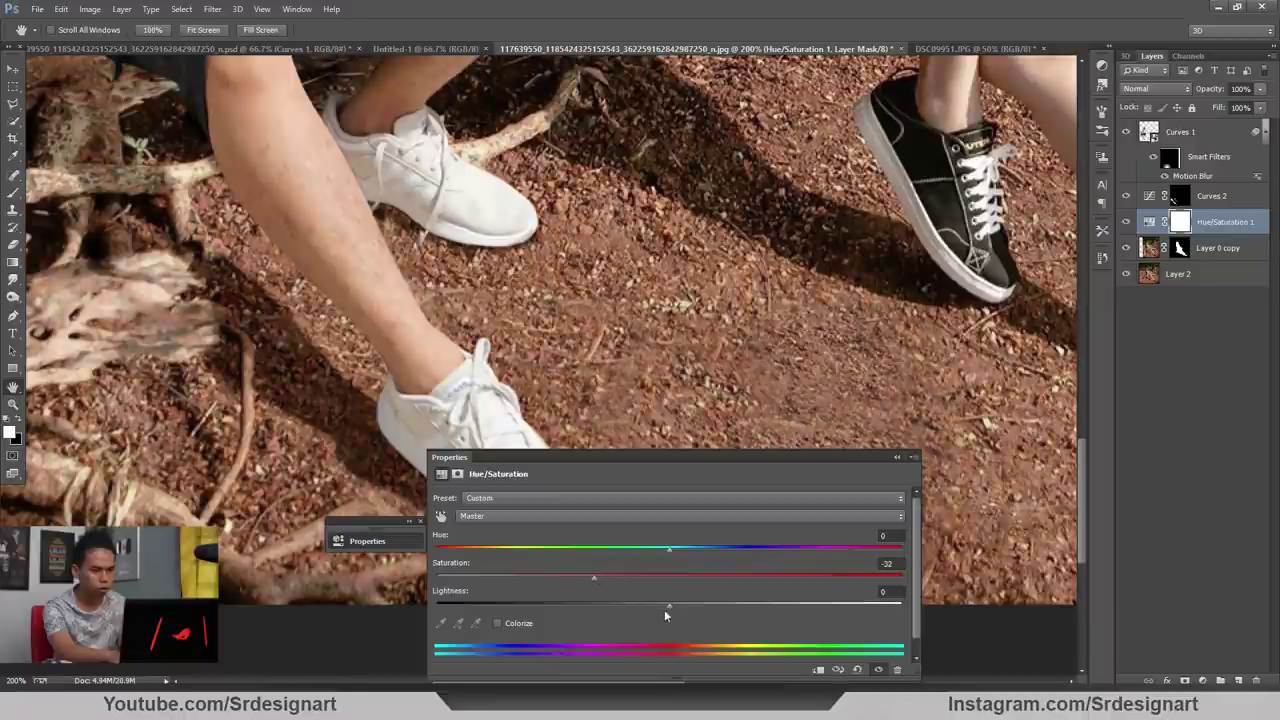
{"action": "left_click_drag", "start_coordinate": [665, 607], "coordinate": [625, 597]}
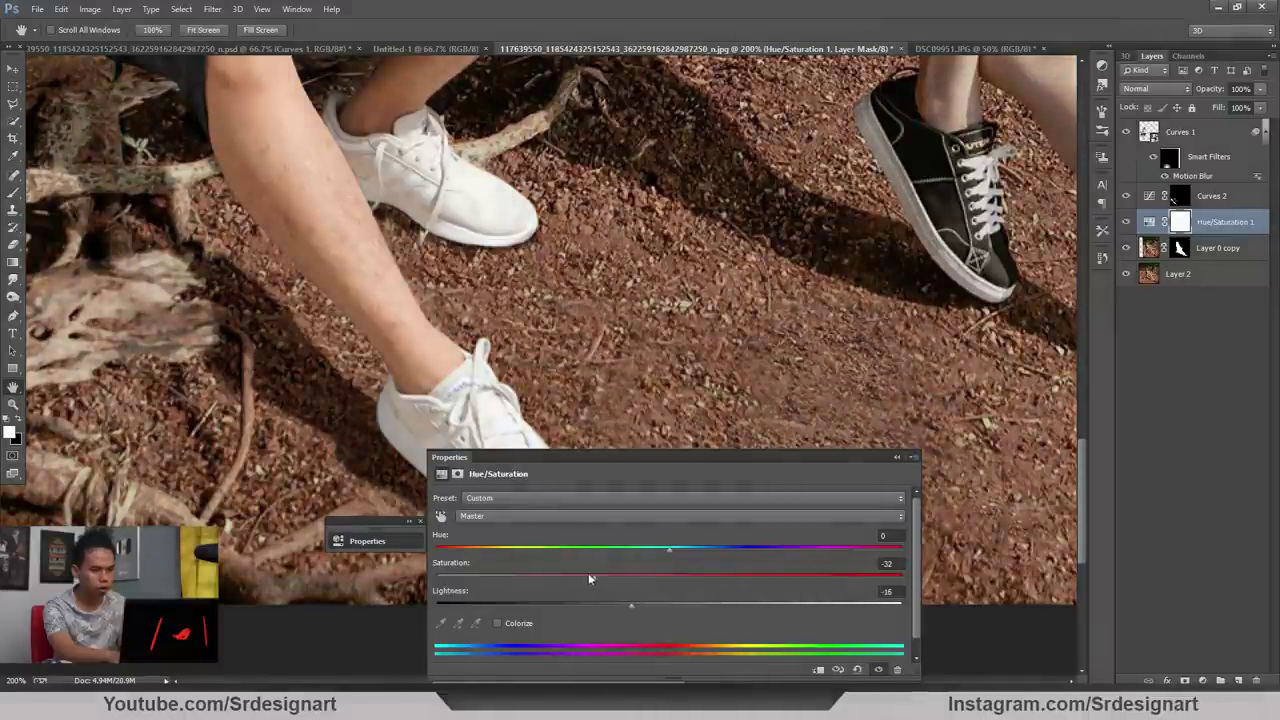
{"action": "left_click", "coordinate": [897, 455]}
{"action": "key", "text": "ctrl+i"}
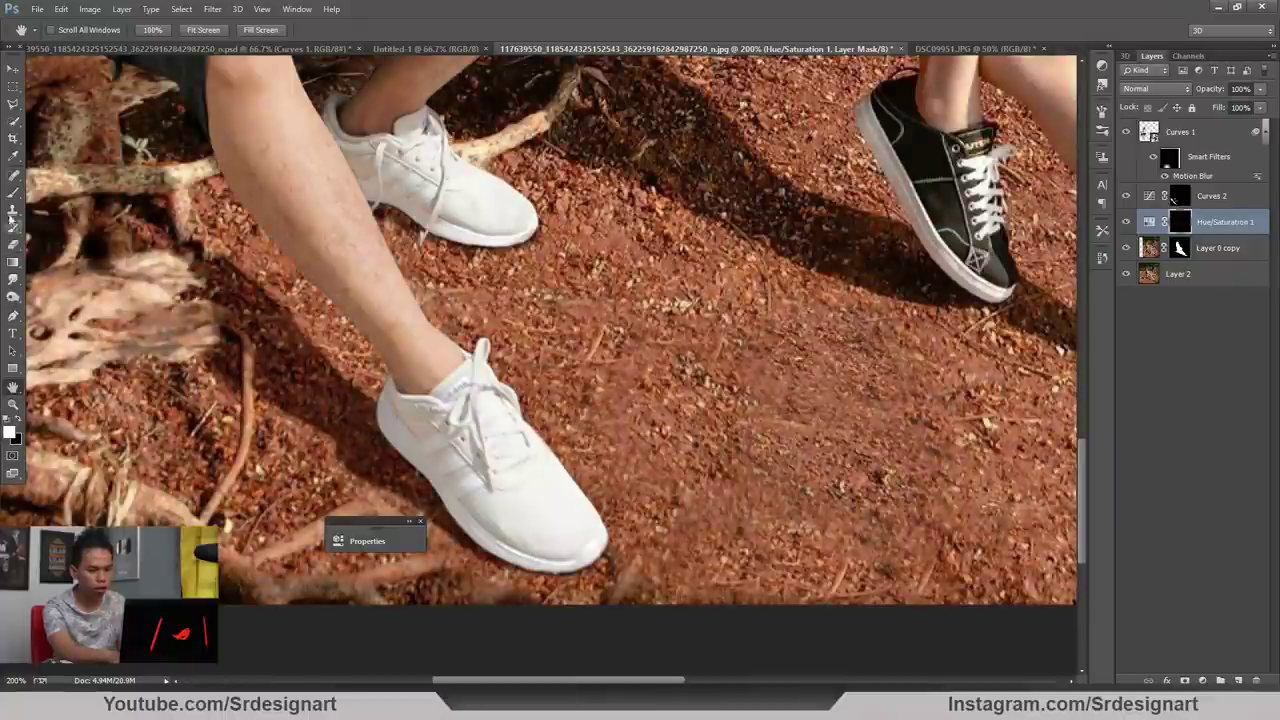
Paint white on the Hue/Saturation 1 mask over the shaded roots and log beside the man's leg, starting at 20 px and enlarging the brush
{"action": "left_click", "coordinate": [13, 192]}
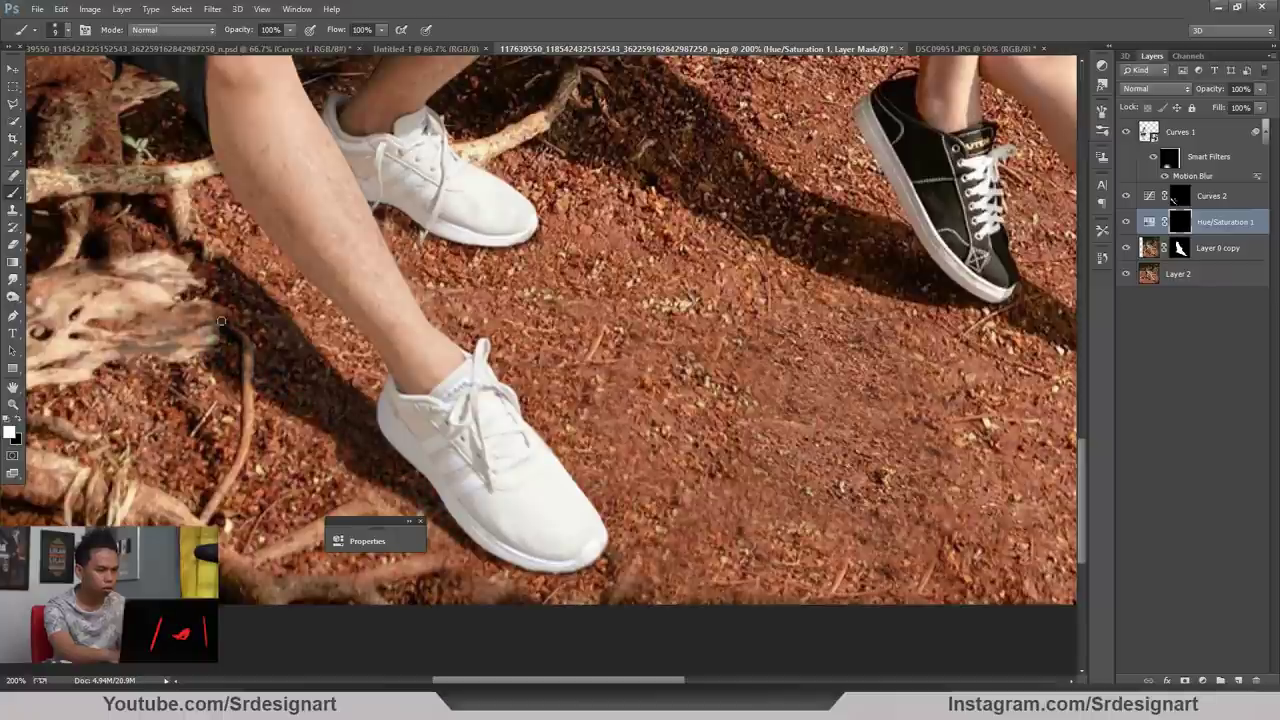
{"action": "key", "text": "ctrl+minus"}
{"action": "key", "text": "ctrl+plus"}
{"action": "key", "text": "bracketright"}
{"action": "key", "text": "bracketright"}
{"action": "key", "text": "bracketright"}
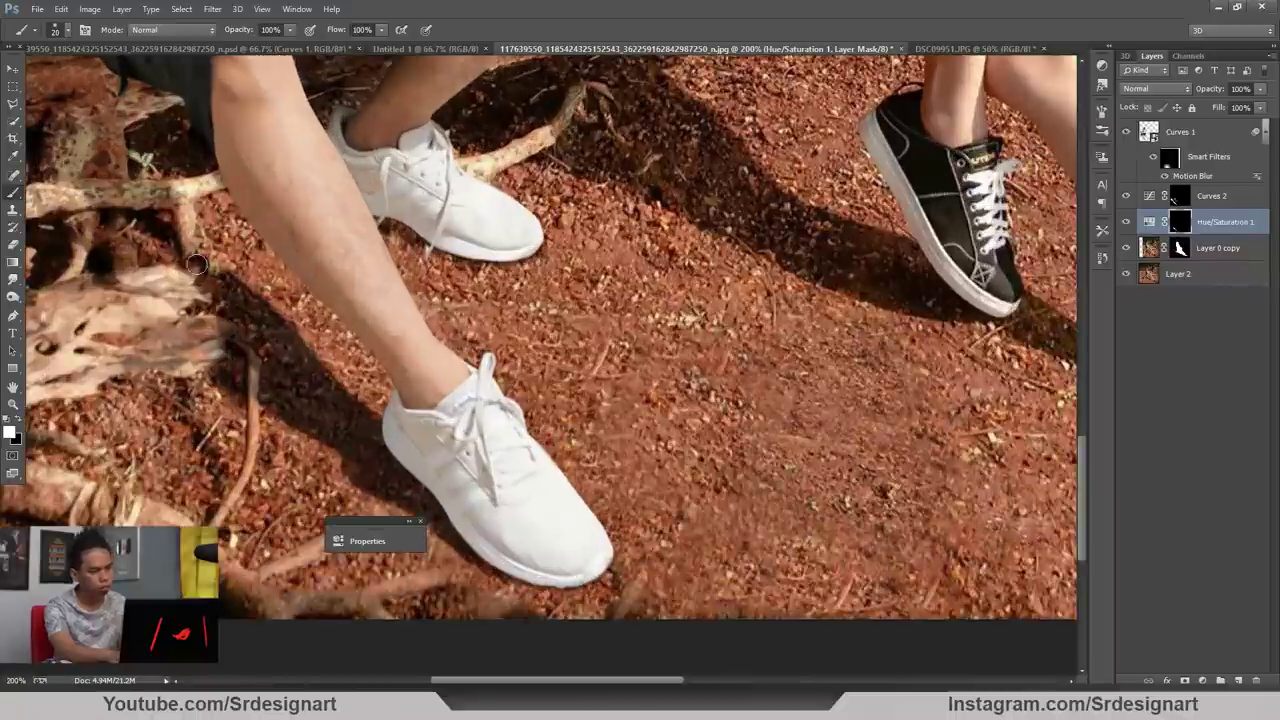
{"action": "mouse_move", "coordinate": [198, 266]}
{"action": "left_mouse_down"}
{"action": "mouse_move", "coordinate": [152, 234]}
{"action": "mouse_move", "coordinate": [128, 256]}
{"action": "mouse_move", "coordinate": [100, 236]}
{"action": "mouse_move", "coordinate": [126, 229]}
{"action": "left_mouse_up"}
{"action": "key", "text": "ctrl+minus"}
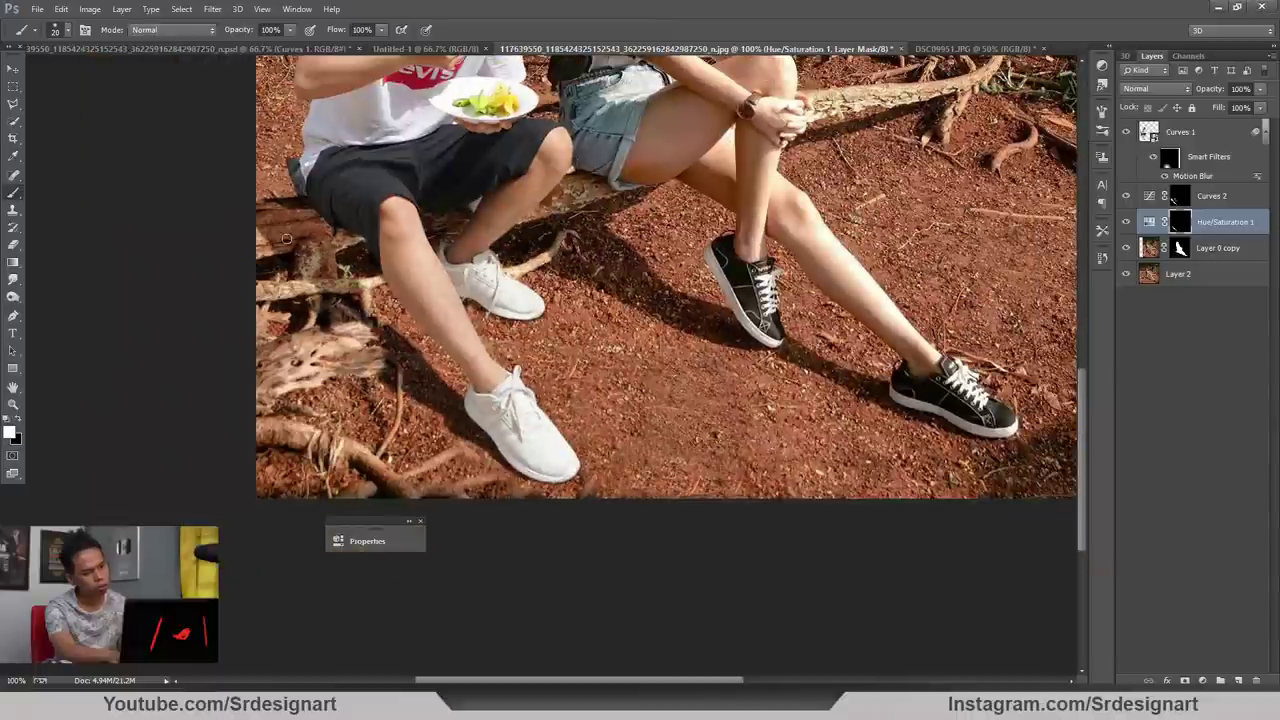
{"action": "key", "text": "bracketright"}
{"action": "key", "text": "bracketright"}
{"action": "key", "text": "bracketright"}
{"action": "key", "text": "bracketright"}
{"action": "key", "text": "bracketright"}
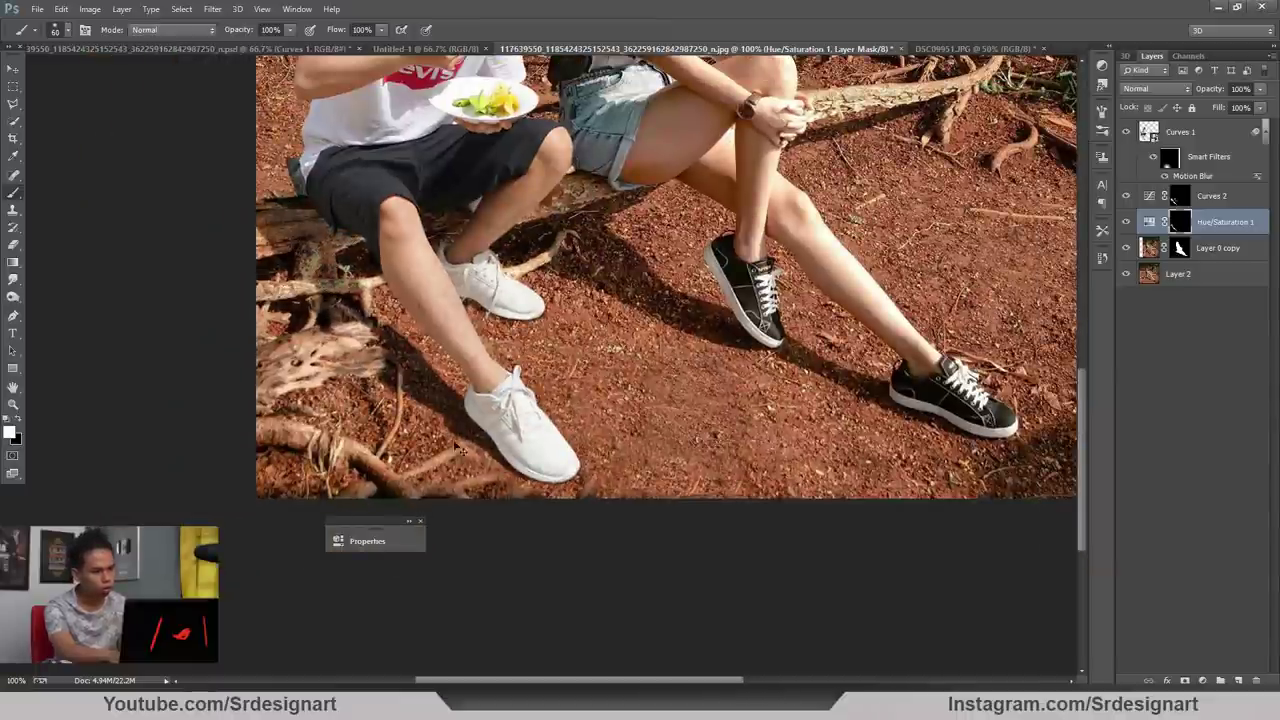
Refine the Curves 2 mask along the driftwood's edge beside the front leg with a 5 px eraser
{"action": "key", "text": "ctrl+minus"}
{"action": "key", "text": "ctrl+plus"}
{"action": "key", "text": "space"}
{"action": "left_click_drag", "start_coordinate": [404, 449], "coordinate": [551, 110]}
{"action": "key", "text": "ctrl+plus"}
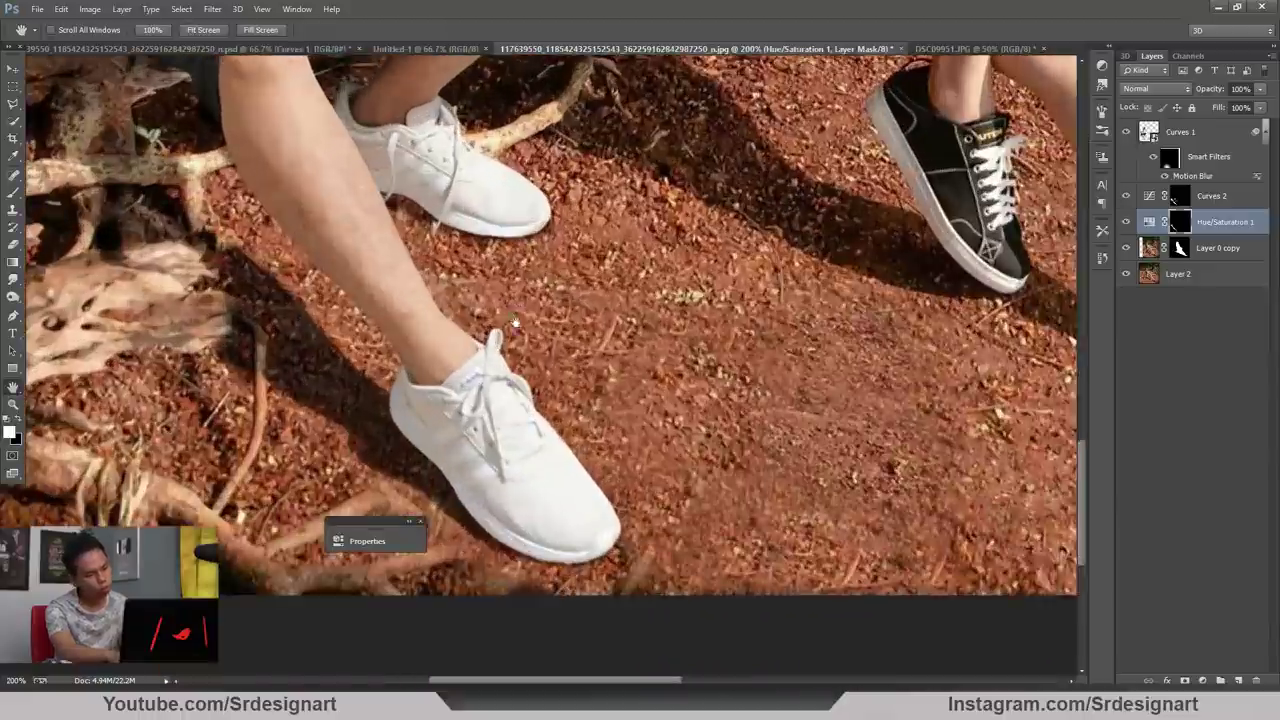
{"action": "left_click_drag", "start_coordinate": [685, 294], "coordinate": [727, 300]}
{"action": "left_click_drag", "start_coordinate": [788, 185], "coordinate": [842, 197]}
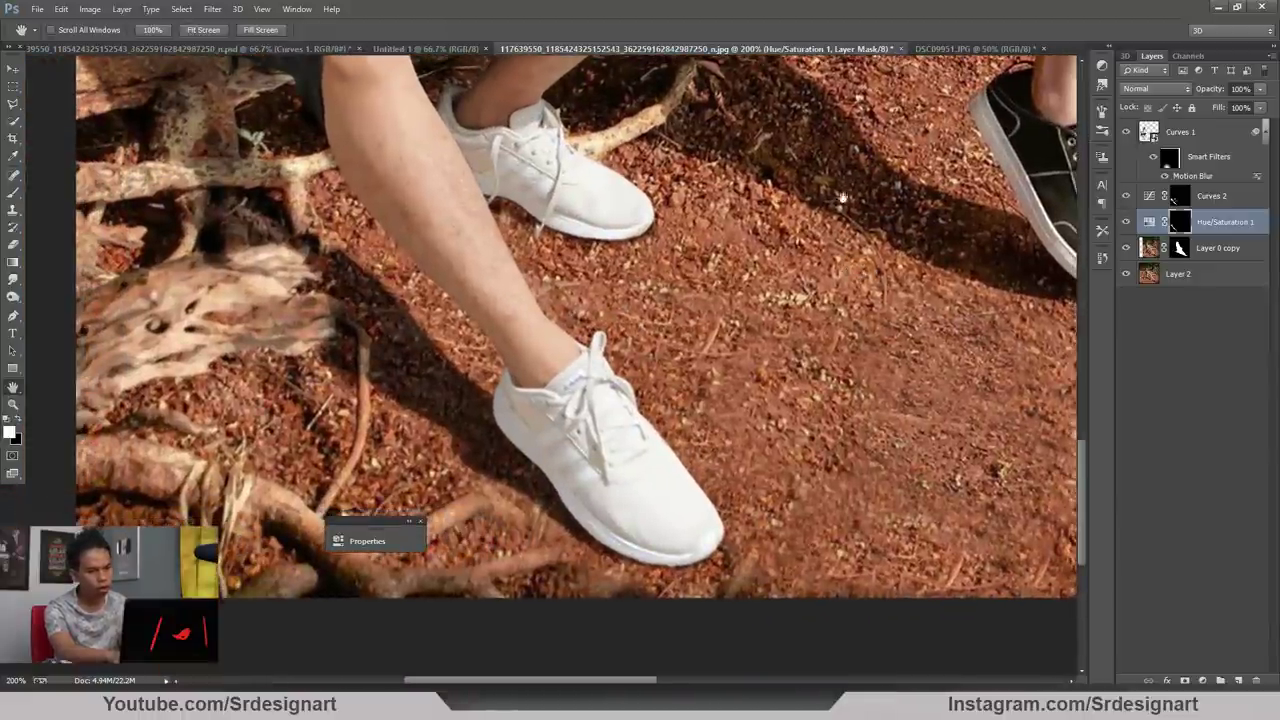
{"action": "left_click", "coordinate": [1136, 252]}
{"action": "left_click", "coordinate": [1180, 198]}
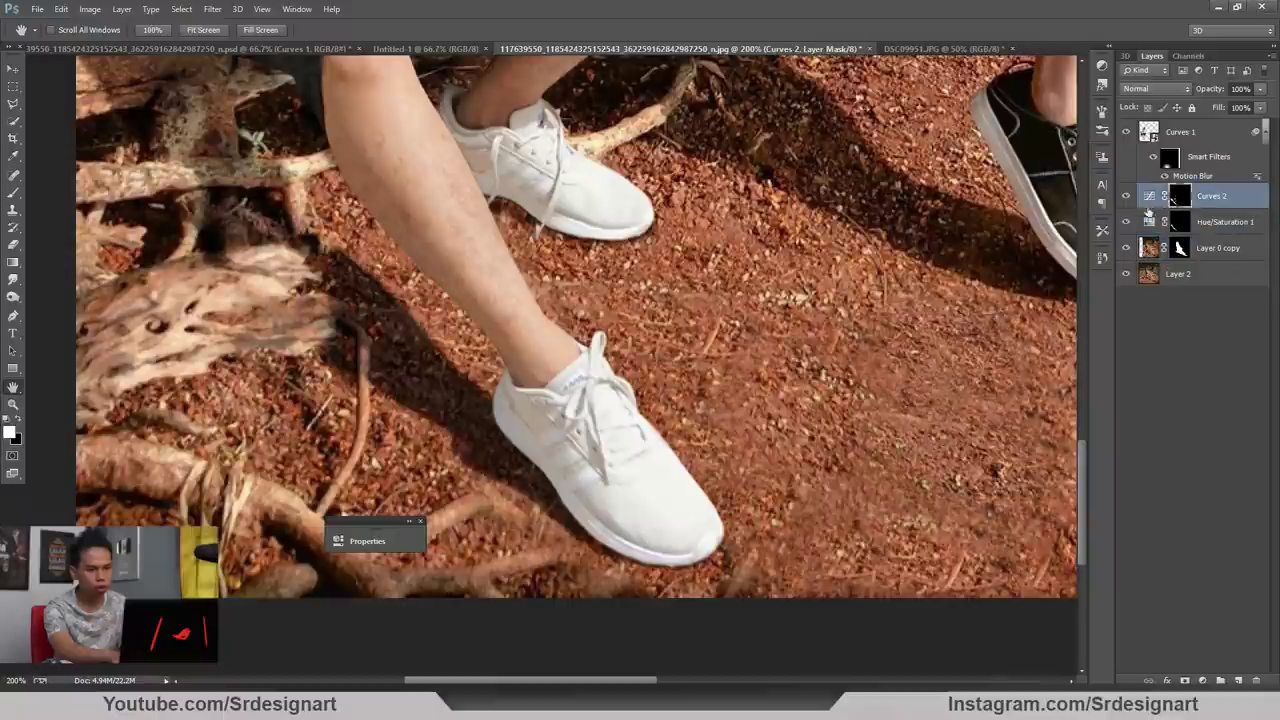
{"action": "left_click", "coordinate": [16, 245]}
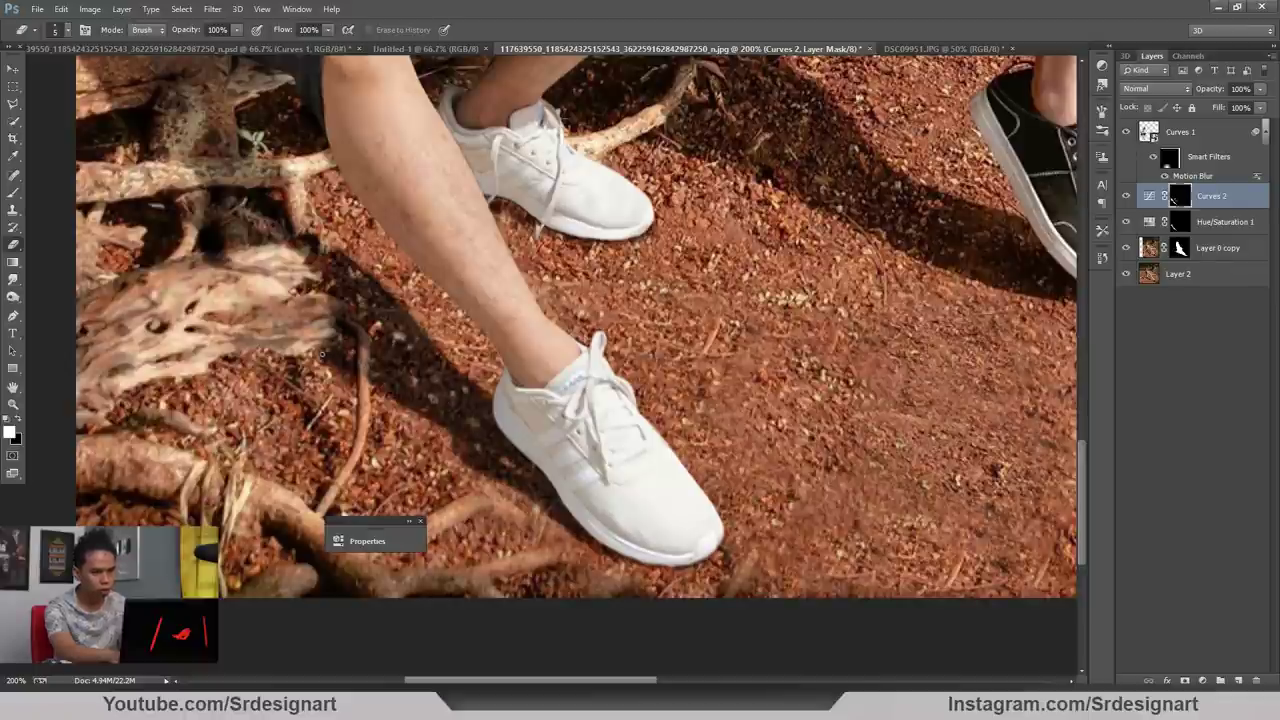
Try different layer opacities on Hue/Saturation 1 and Curves 2, returning Curves 2 to 100%
{"action": "key", "text": "ctrl+minus"}
{"action": "left_click_drag", "start_coordinate": [554, 378], "coordinate": [398, 413]}
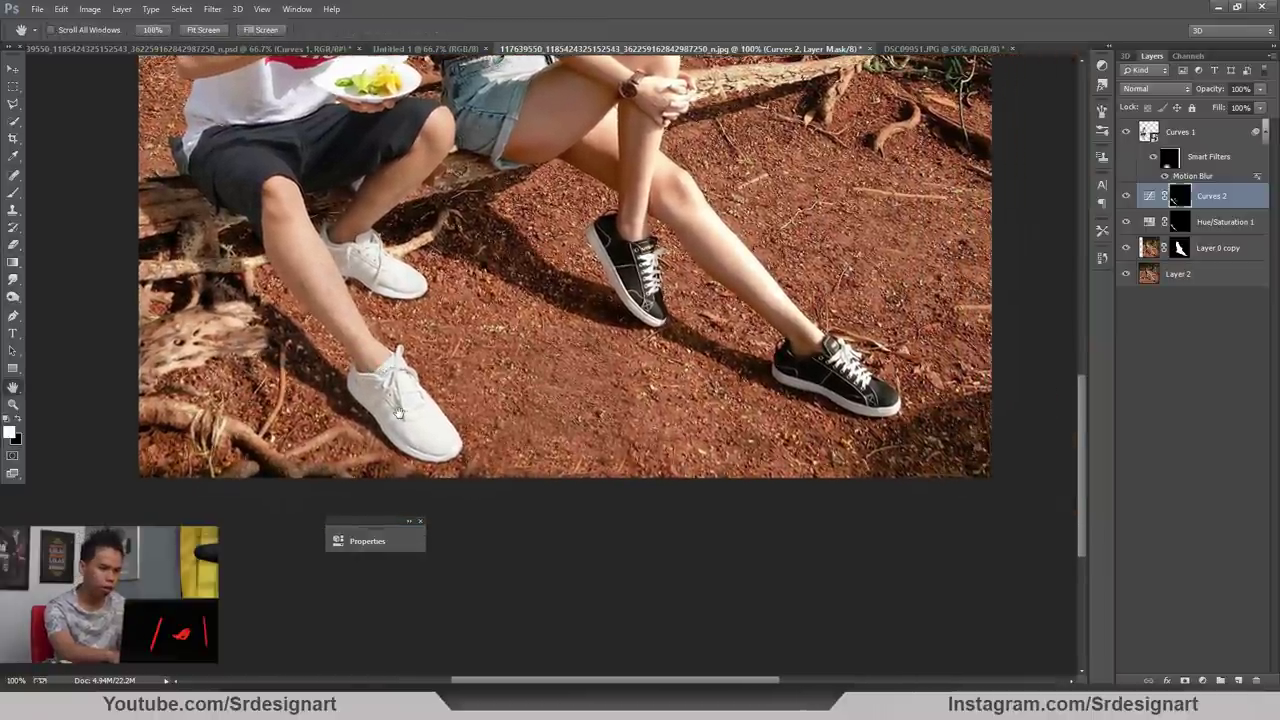
{"action": "left_click", "coordinate": [1215, 221]}
{"action": "left_click", "coordinate": [1195, 90]}
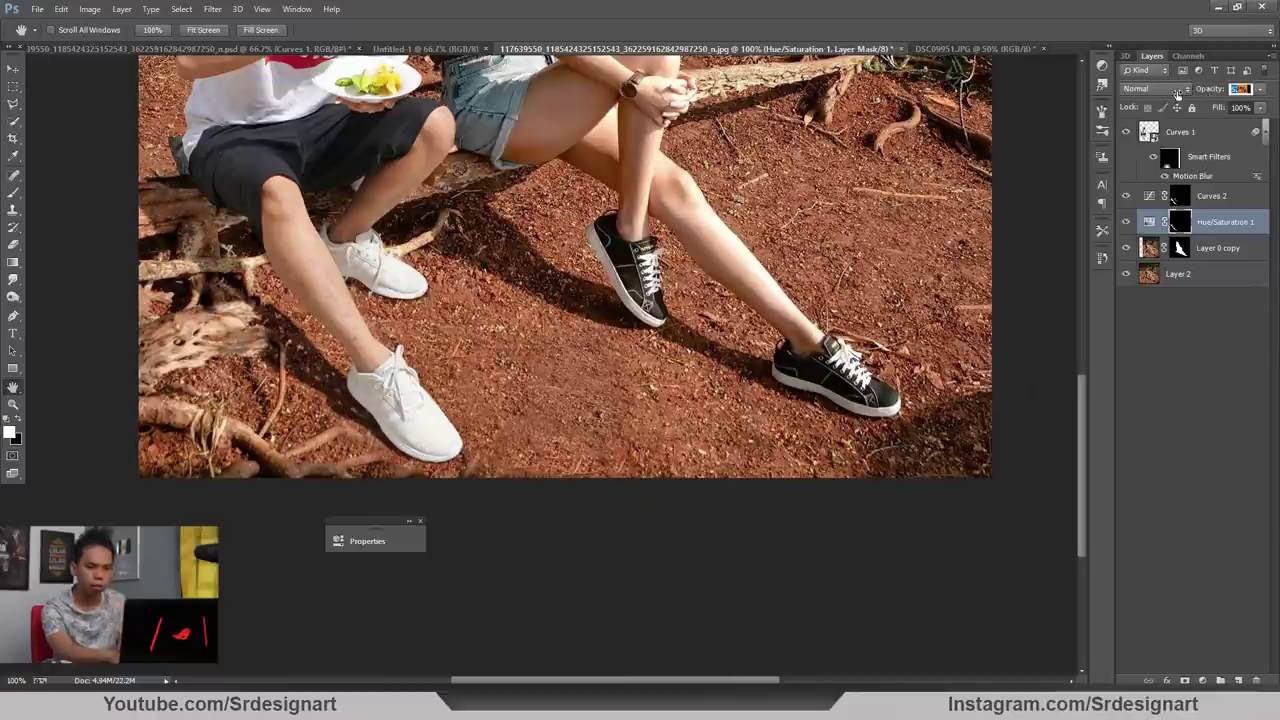
{"action": "left_click", "coordinate": [1222, 194]}
{"action": "left_click", "coordinate": [1205, 91]}
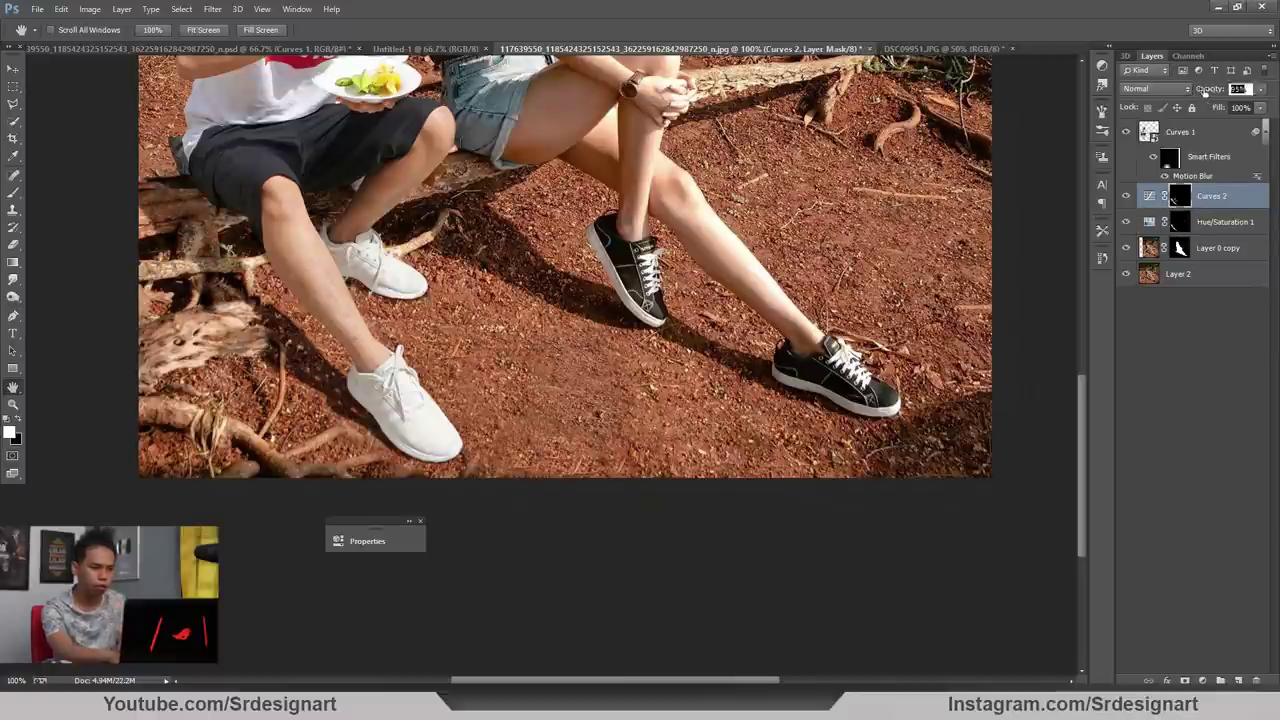
{"action": "left_click_drag", "start_coordinate": [1203, 97], "coordinate": [1213, 98]}
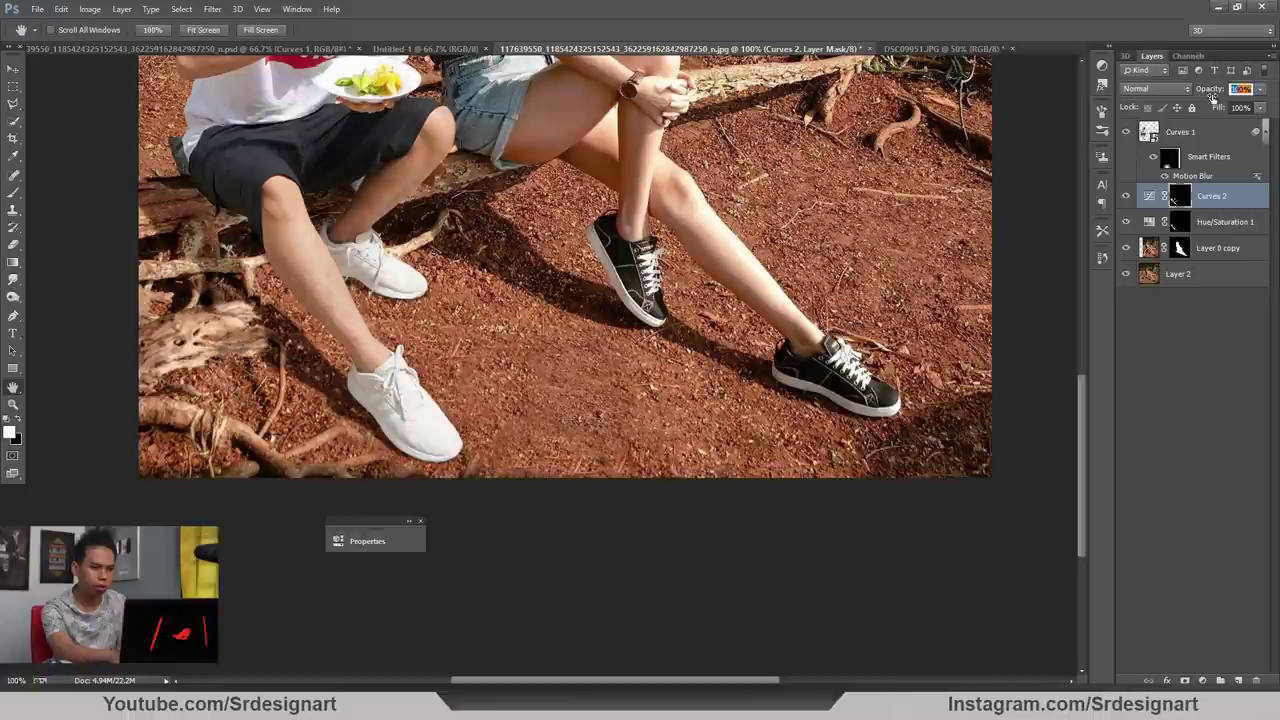
{"action": "key", "text": "ctrl+plus"}
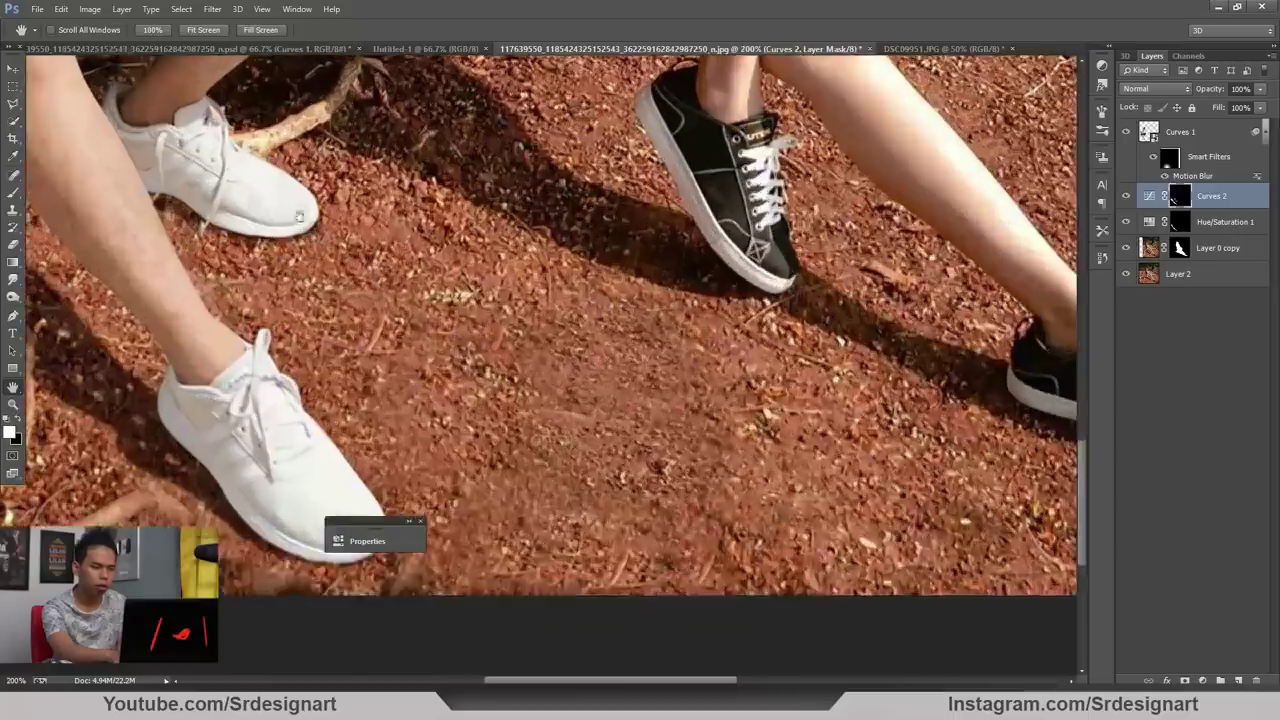
On Layer 2, clone-stamp log texture over the dark horizontal seam across the log beside the man's shorts
{"action": "left_click_drag", "start_coordinate": [395, 295], "coordinate": [960, 600]}
{"action": "key", "text": "ctrl+plus"}
{"action": "key", "text": "ctrl+plus"}
{"action": "left_click_drag", "start_coordinate": [748, 380], "coordinate": [995, 340]}
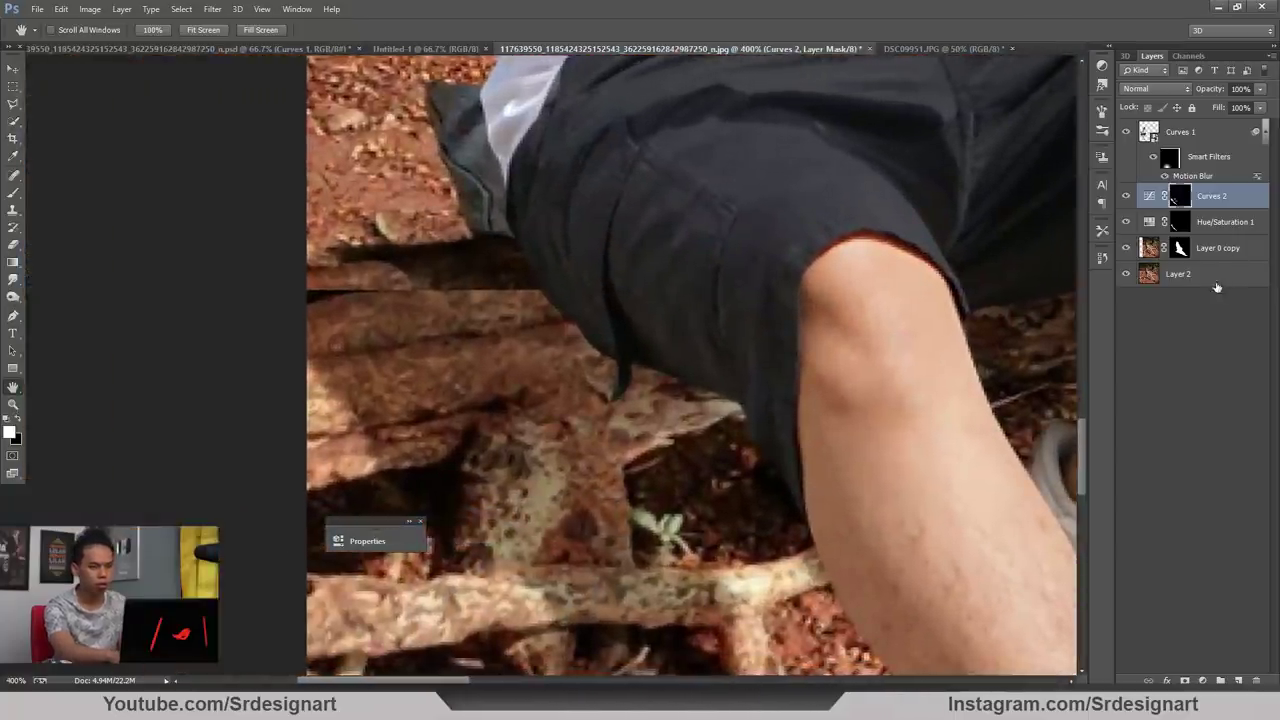
{"action": "left_click", "coordinate": [1214, 282]}
{"action": "key", "text": "ctrl+plus"}
{"action": "key", "text": "s"}
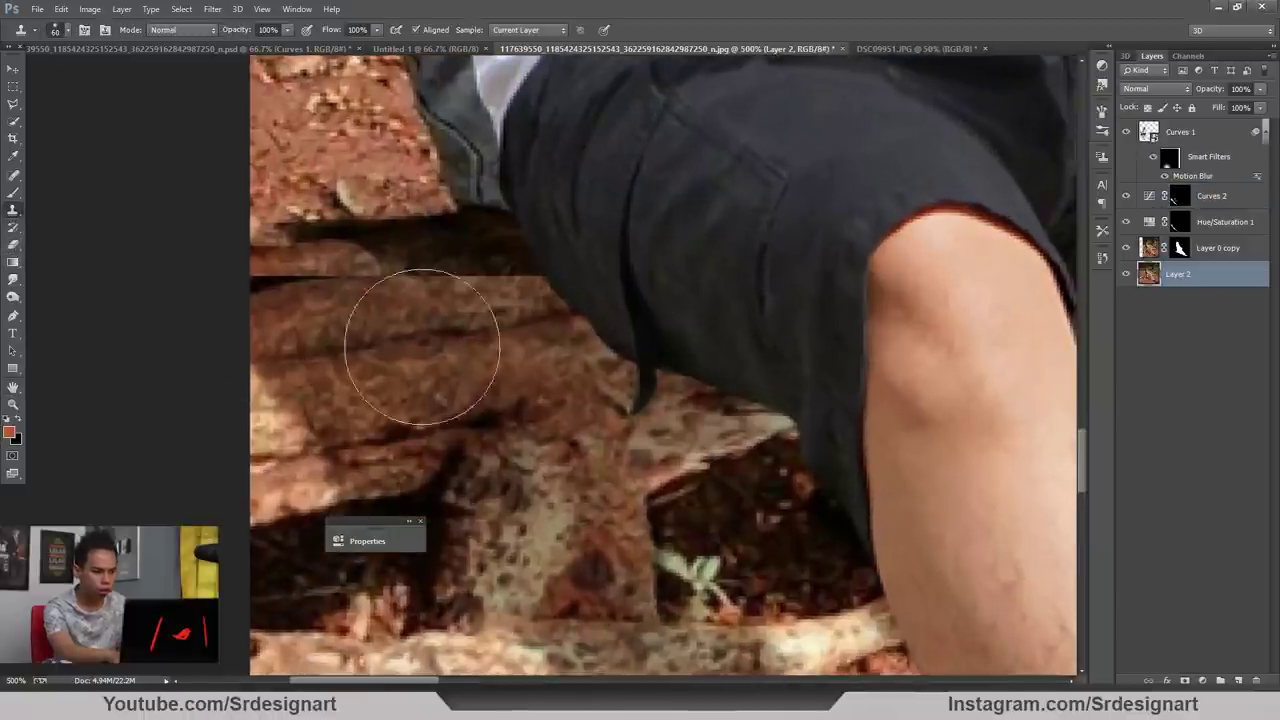
{"action": "key", "text": "bracketleft"}
{"action": "key", "text": "bracketleft"}
{"action": "key", "text": "bracketleft"}
{"action": "key", "text": "bracketleft"}
{"action": "left_click", "coordinate": [542, 300], "text": "alt"}
{"action": "mouse_move", "coordinate": [513, 271]}
{"action": "left_mouse_down"}
{"action": "mouse_move", "coordinate": [459, 272]}
{"action": "mouse_move", "coordinate": [252, 274]}
{"action": "left_mouse_up"}
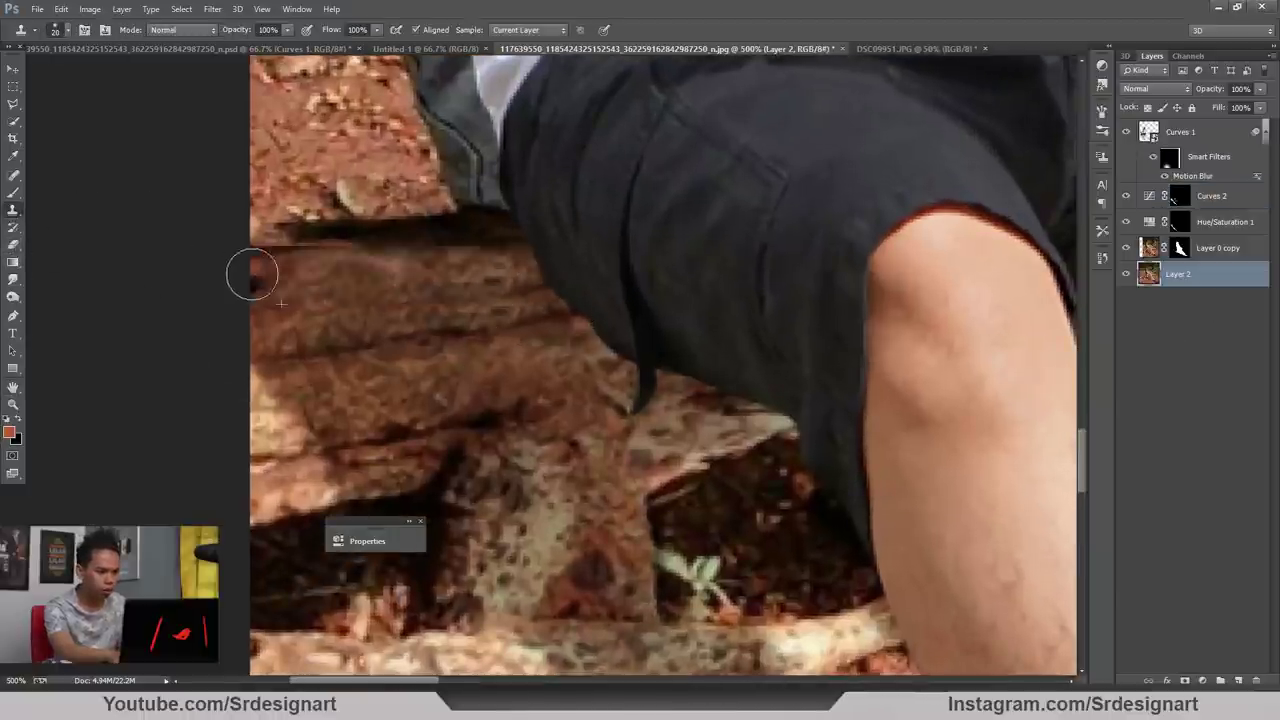
{"action": "mouse_move", "coordinate": [530, 242]}
{"action": "left_mouse_down"}
{"action": "mouse_move", "coordinate": [563, 240]}
{"action": "mouse_move", "coordinate": [249, 246]}
{"action": "left_mouse_up"}
{"action": "key", "text": "ctrl+minus"}
{"action": "key", "text": "ctrl+plus"}
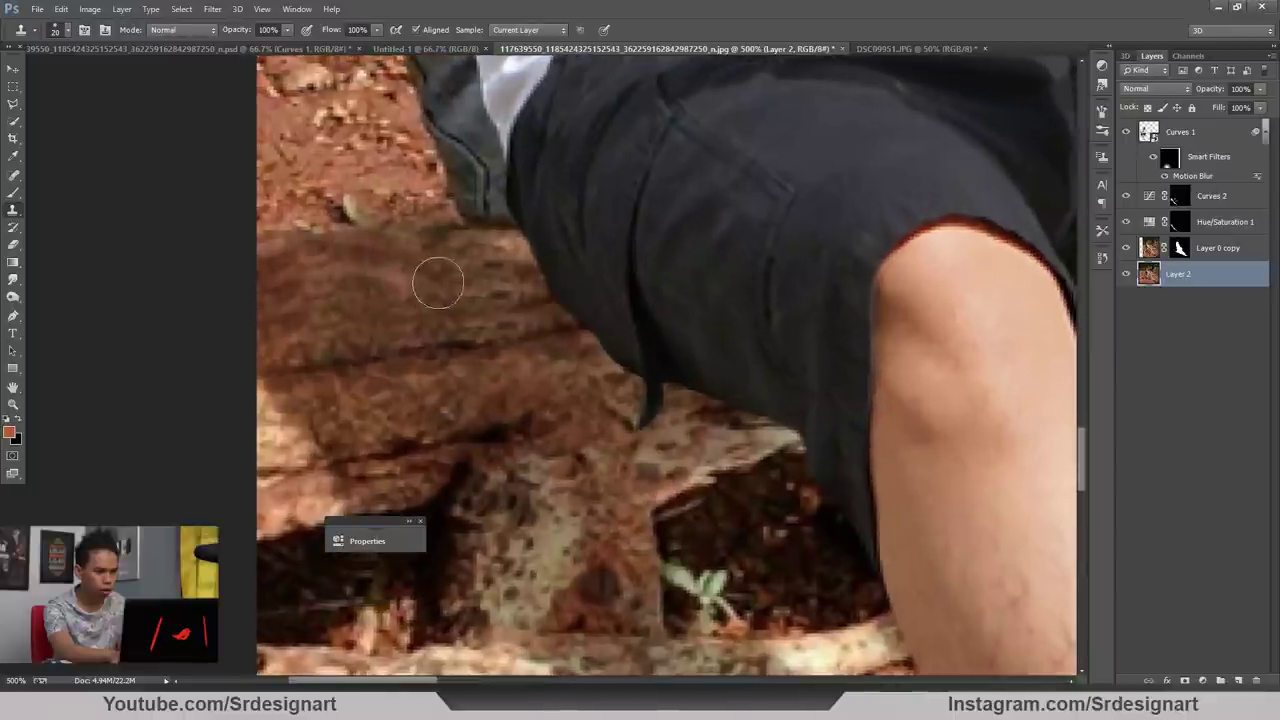
Clone ground texture on Layer 2 over the leftover denim fragment behind the man's hip
{"action": "key", "text": "ctrl+minus"}
{"action": "key", "text": "space"}
{"action": "left_click_drag", "start_coordinate": [477, 309], "coordinate": [512, 406]}
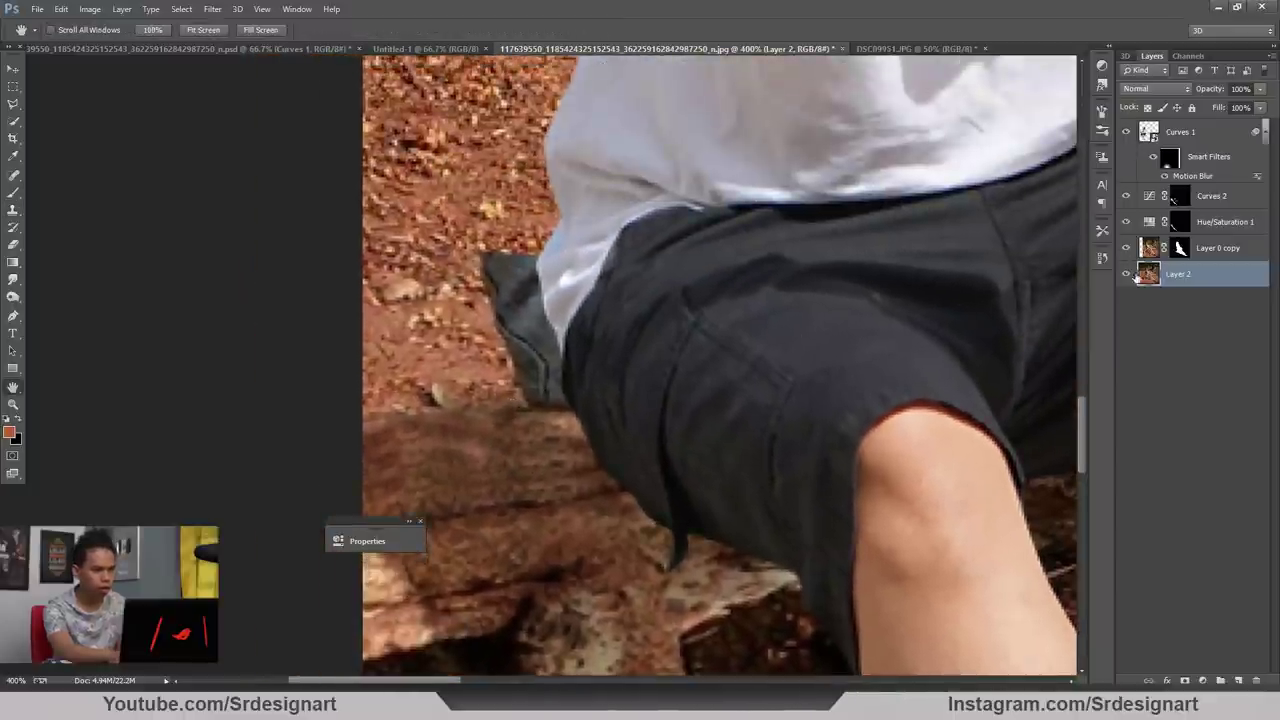
{"action": "left_click", "coordinate": [13, 210]}
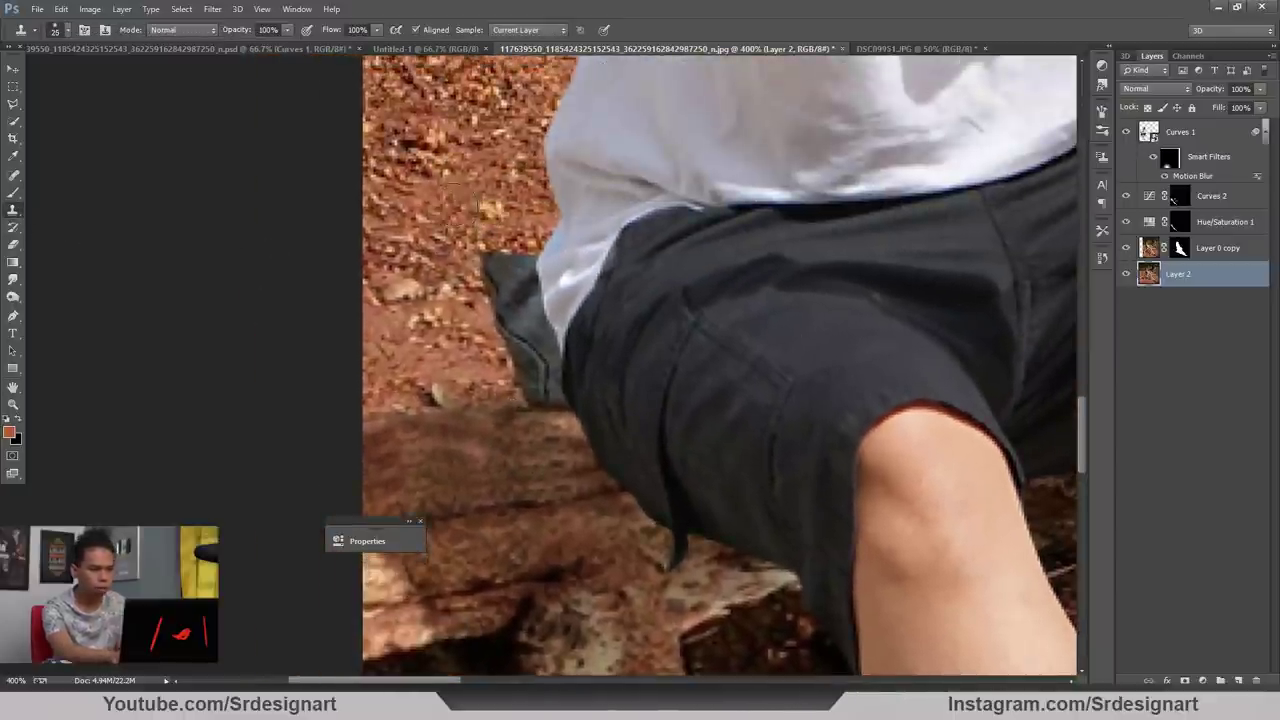
{"action": "mouse_move", "coordinate": [500, 240]}
{"action": "left_mouse_down"}
{"action": "mouse_move", "coordinate": [510, 320]}
{"action": "mouse_move", "coordinate": [550, 400]}
{"action": "left_mouse_up"}
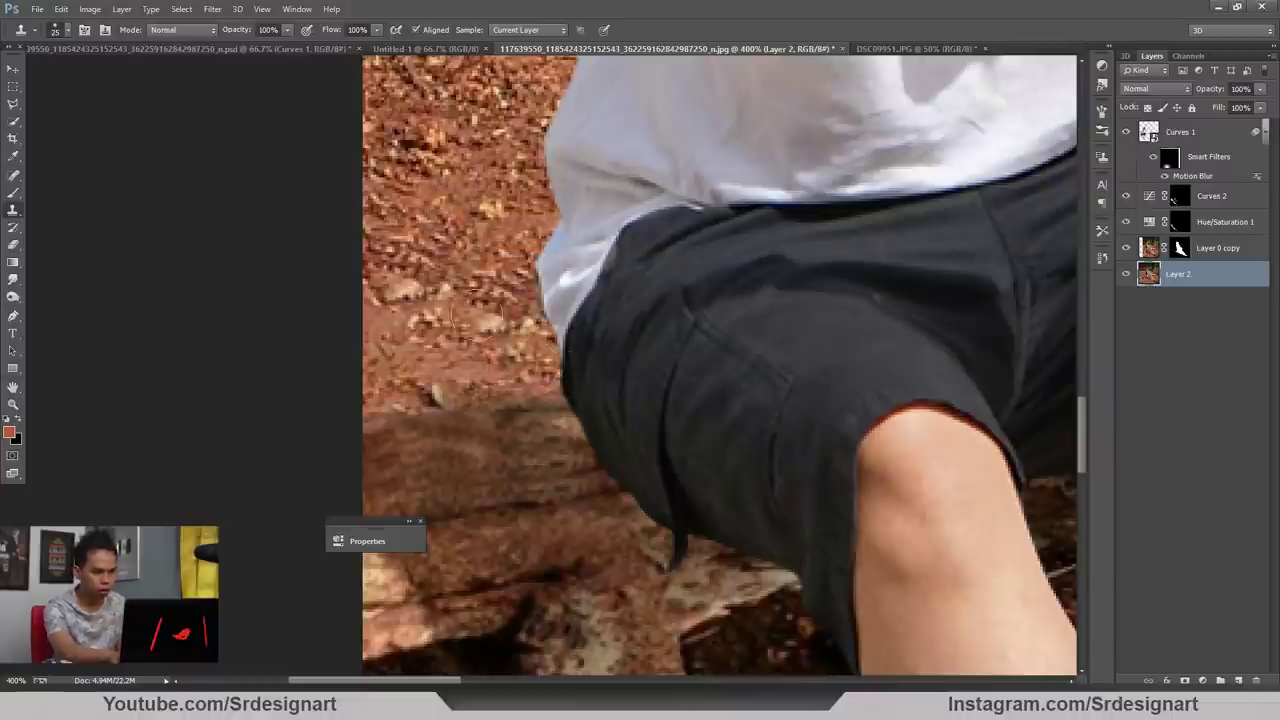
Add a Curves adjustment above the man's layer, clip it to him, and pull the RGB midtones down to darken him
{"action": "key", "text": "ctrl+minus"}
{"action": "key", "text": "ctrl+minus"}
{"action": "key", "text": "ctrl+minus"}
{"action": "key", "text": "space"}
{"action": "left_click_drag", "start_coordinate": [540, 340], "coordinate": [243, 128]}
{"action": "scroll", "coordinate": [530, 348], "scroll_direction": "up", "scroll_amount": 4}
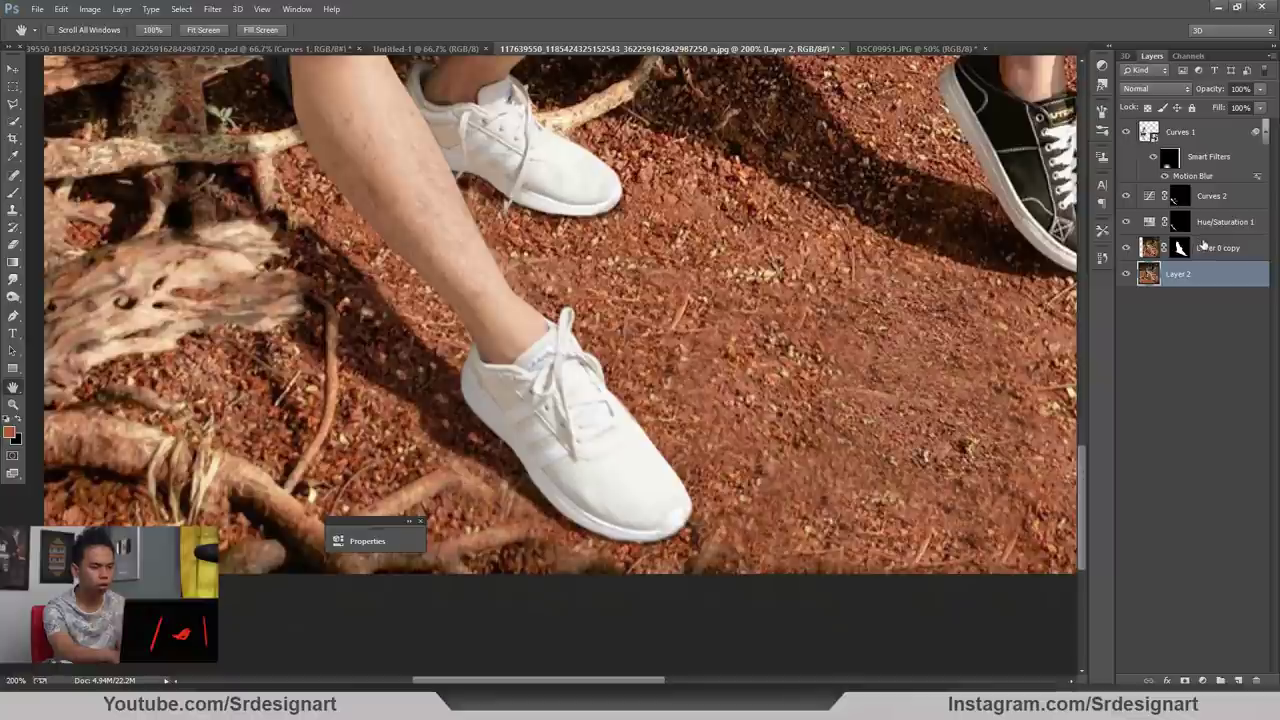
{"action": "left_click", "coordinate": [1197, 133]}
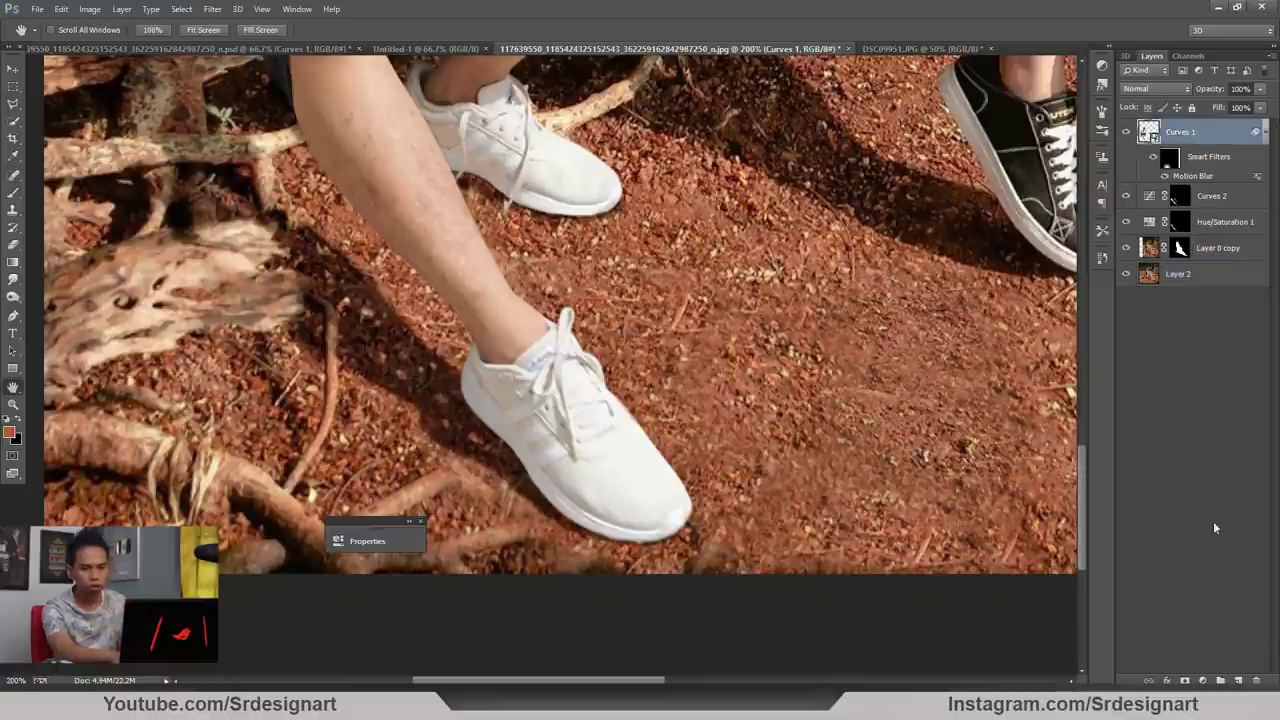
{"action": "left_click", "coordinate": [1199, 679]}
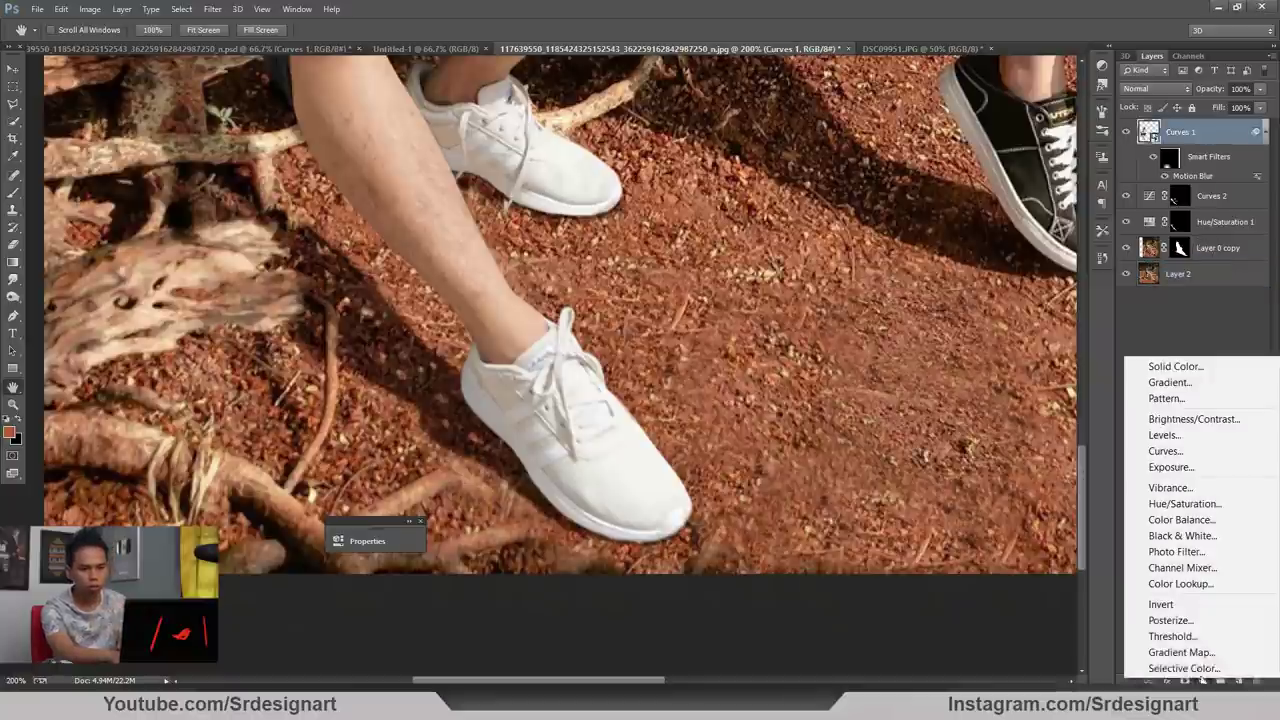
{"action": "left_click", "coordinate": [1165, 451]}
{"action": "right_click", "coordinate": [1218, 133]}
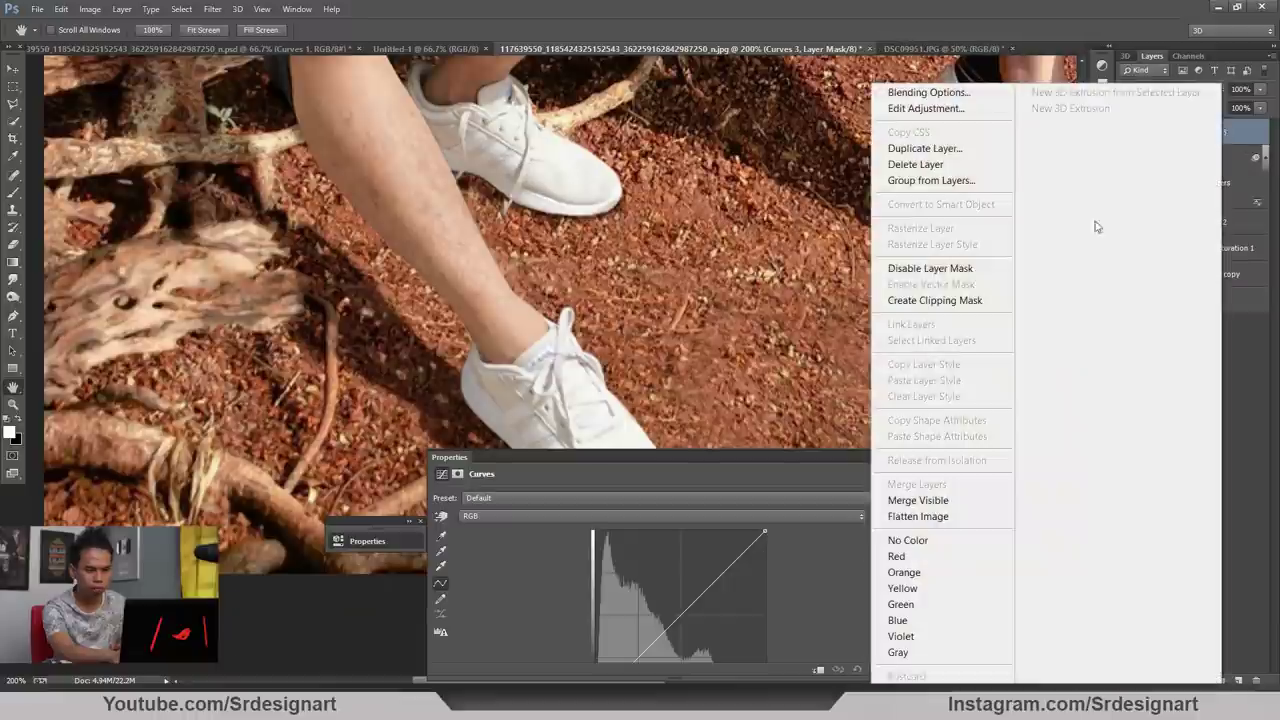
{"action": "left_click", "coordinate": [941, 304]}
{"action": "left_click_drag", "start_coordinate": [669, 618], "coordinate": [684, 640]}
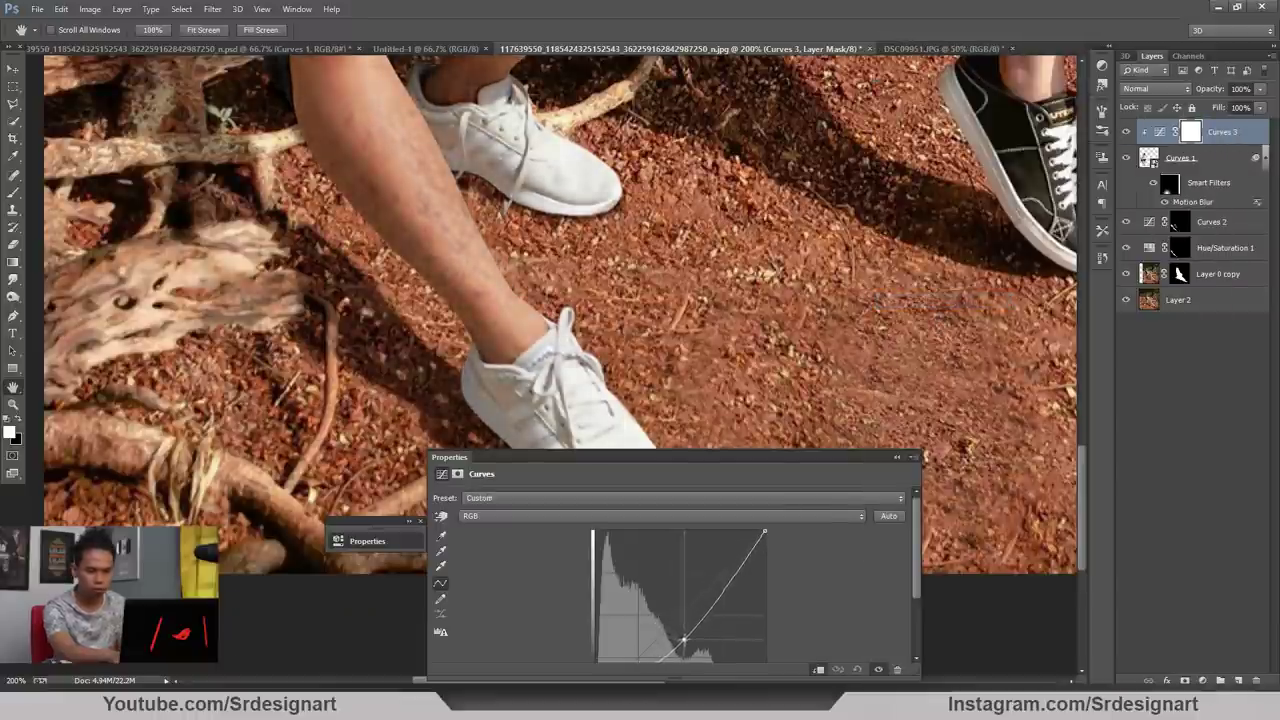
{"action": "left_click", "coordinate": [897, 457]}
Invert the Curves 3 mask to black and paint white over the shaded side of the man's leg and body, enlarging the brush to 175 px
{"action": "key", "text": "ctrl+minus"}
{"action": "key", "text": "ctrl+plus"}
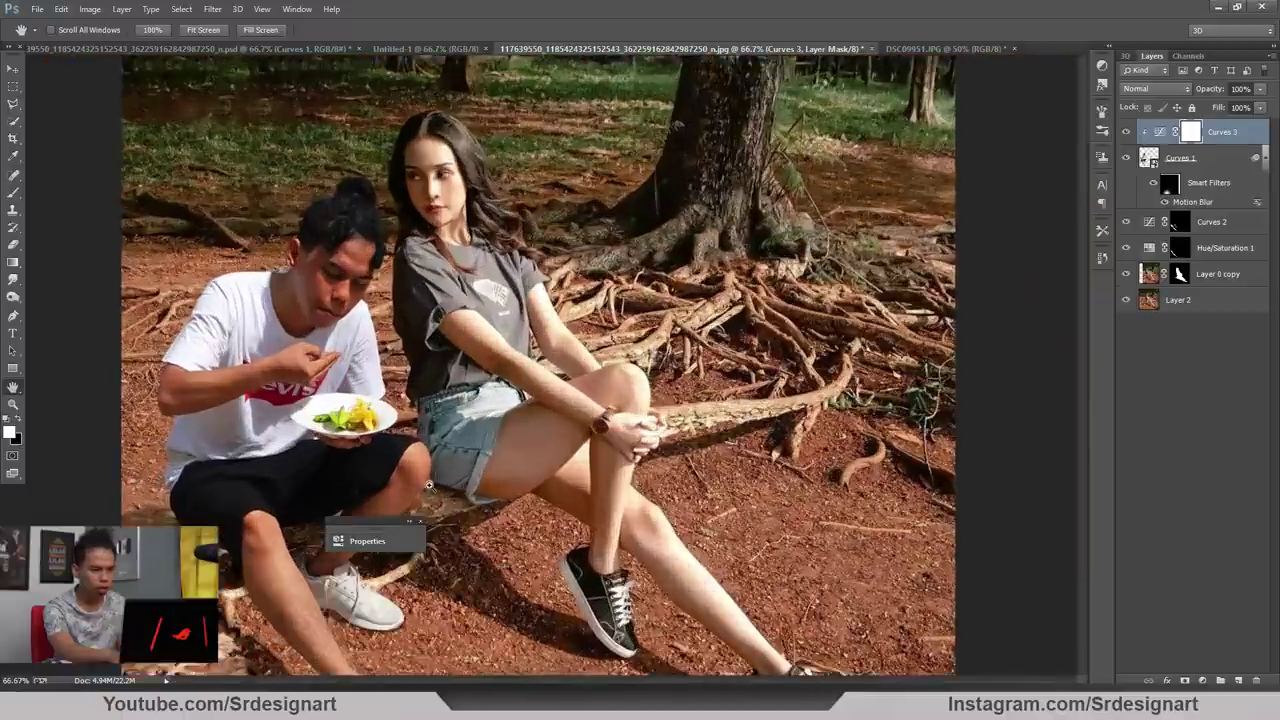
{"action": "left_click_drag", "start_coordinate": [444, 442], "coordinate": [632, 222]}
{"action": "key", "text": "ctrl+i"}
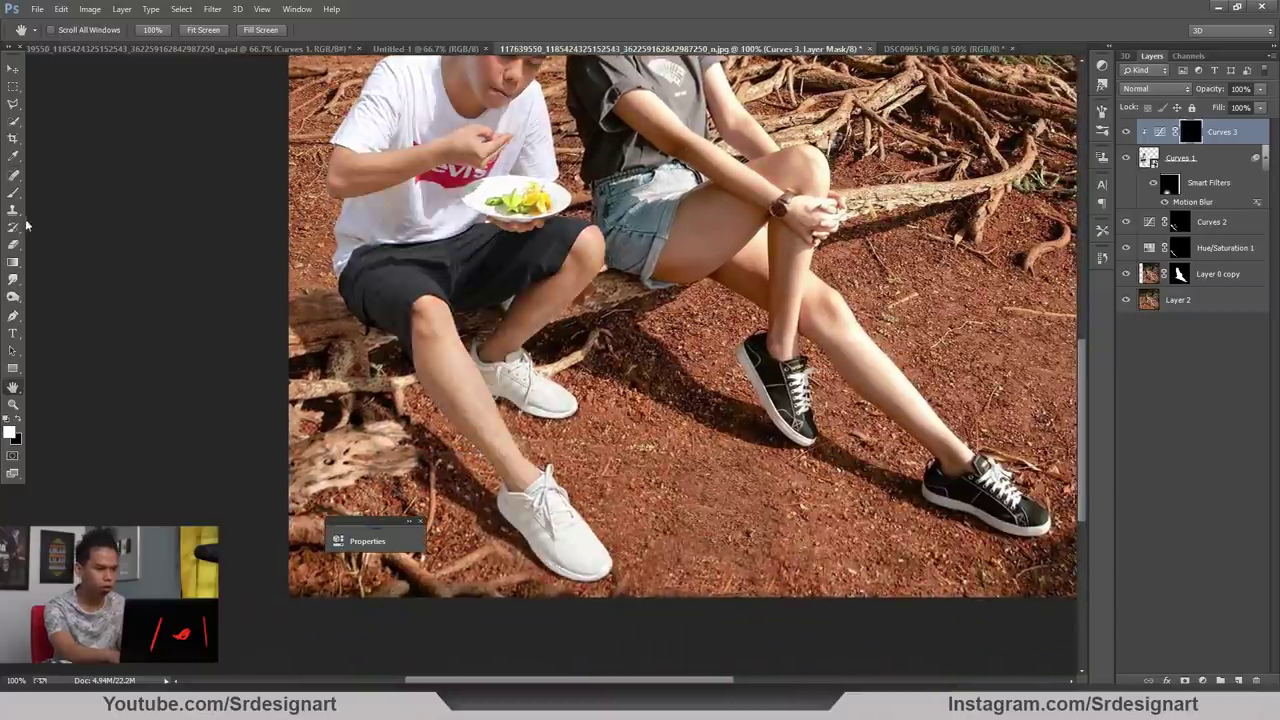
{"action": "left_click", "coordinate": [13, 192]}
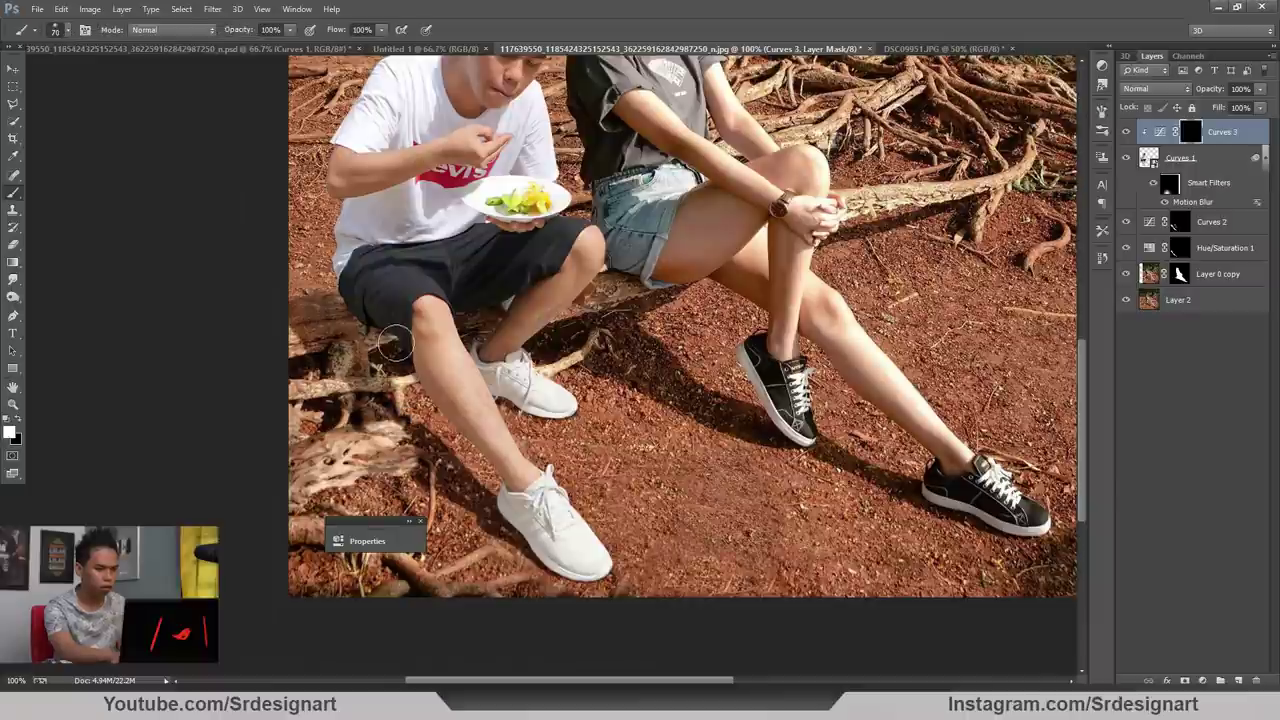
{"action": "left_click_drag", "start_coordinate": [398, 341], "coordinate": [502, 513]}
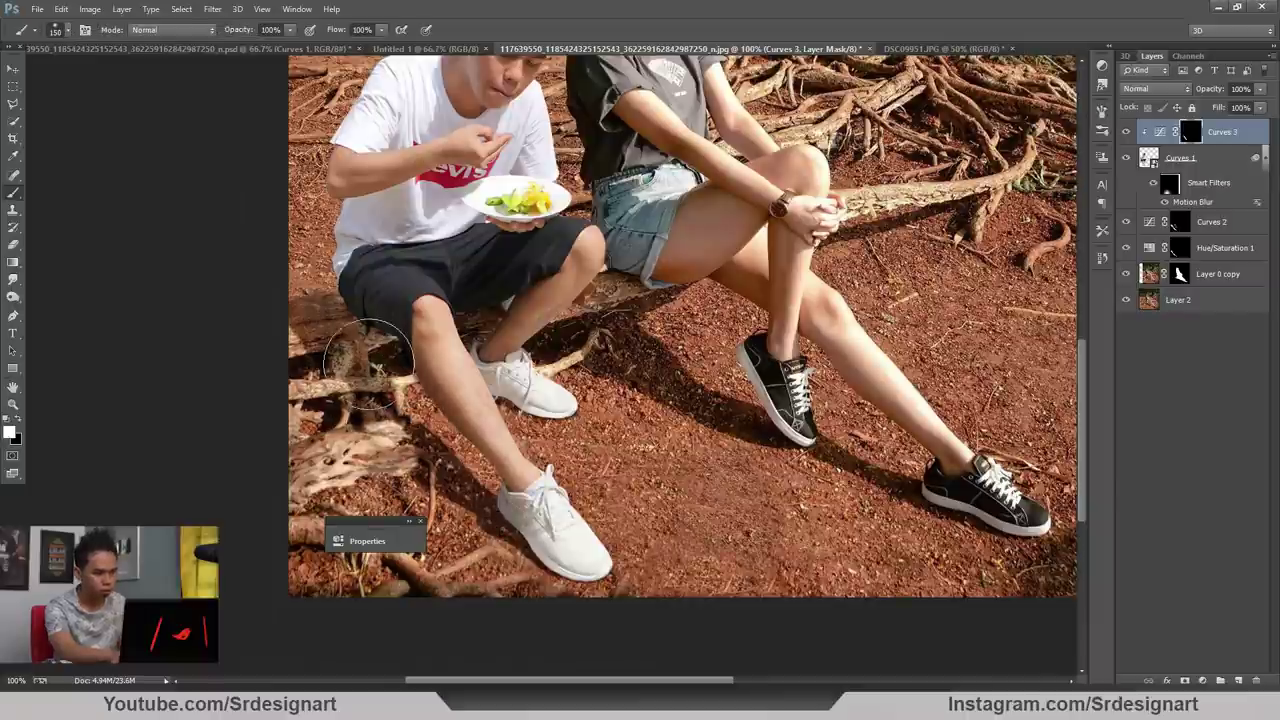
{"action": "key", "text": "bracketright"}
{"action": "key", "text": "bracketright"}
{"action": "key", "text": "bracketright"}
{"action": "key", "text": "bracketright"}
{"action": "key", "text": "bracketright"}
{"action": "mouse_move", "coordinate": [315, 160]}
{"action": "left_mouse_down"}
{"action": "mouse_move", "coordinate": [271, 149]}
{"action": "mouse_move", "coordinate": [405, 190]}
{"action": "mouse_move", "coordinate": [449, 184]}
{"action": "left_mouse_up"}
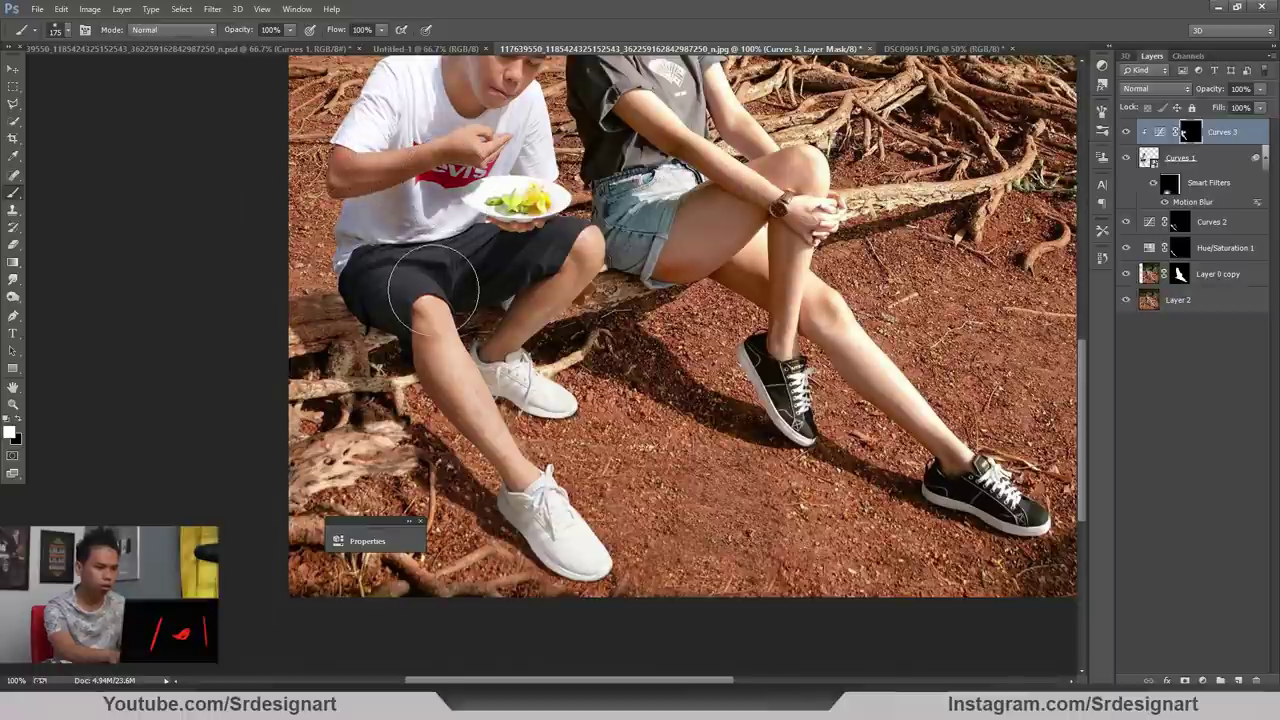
Lower the Curves 3 layer opacity to 66%, and set the brush to 51% opacity and 100 px
{"action": "left_click_drag", "start_coordinate": [1212, 88], "coordinate": [1186, 92]}
{"action": "left_click_drag", "start_coordinate": [250, 33], "coordinate": [220, 33]}
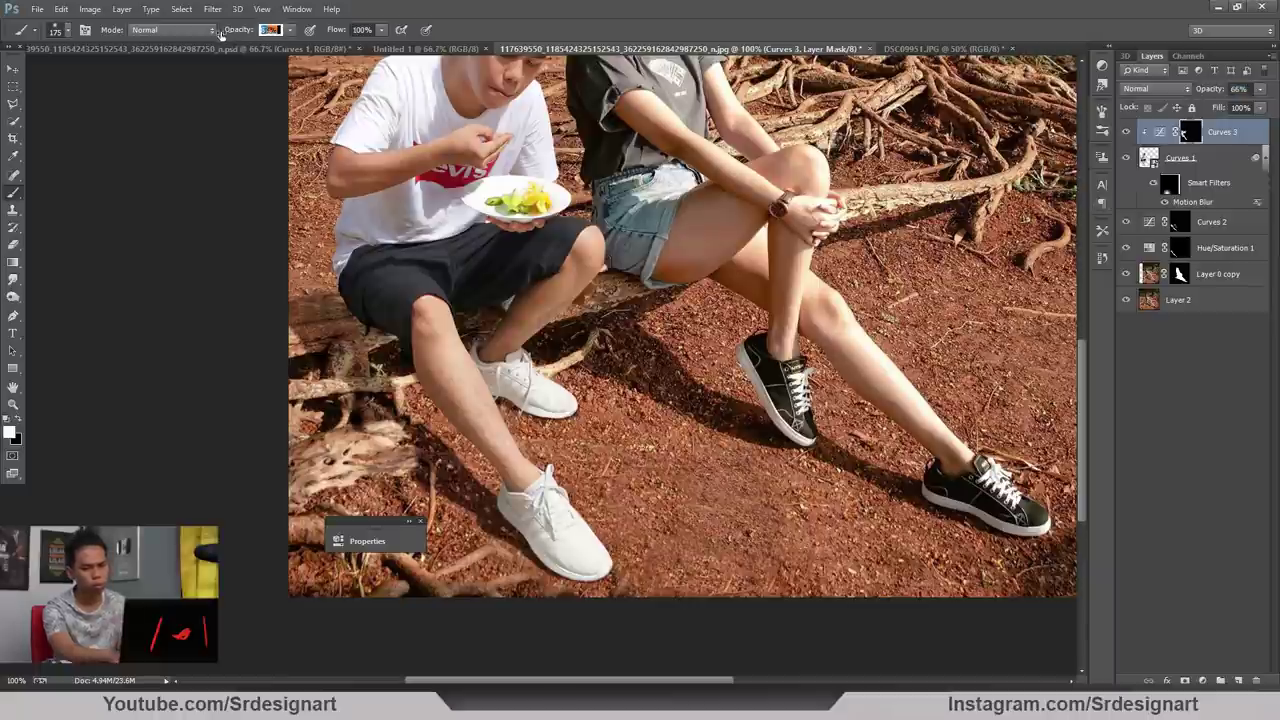
{"action": "key", "text": "bracketleft"}
{"action": "key", "text": "bracketleft"}
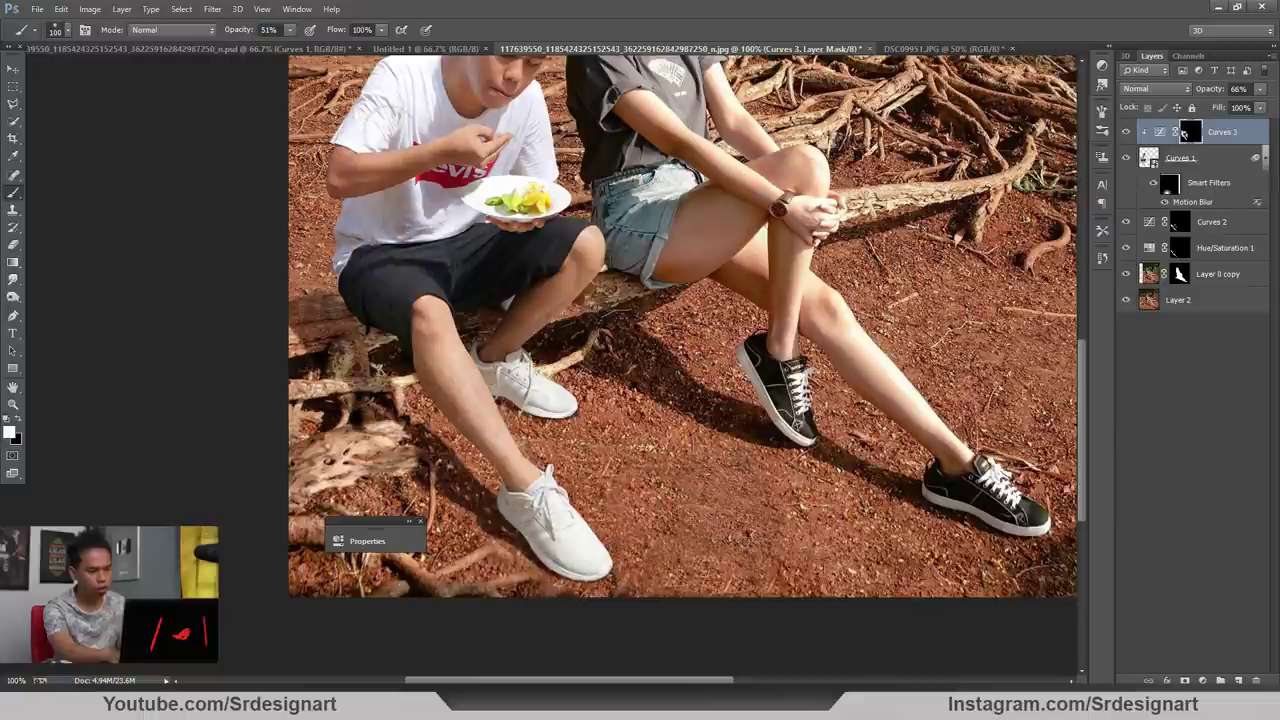
Step back in the history to an earlier brush stroke on the Curves 3 mask
{"action": "key", "text": "alt+comma"}
{"action": "scroll", "coordinate": [443, 150], "scroll_direction": "down", "scroll_amount": 1}
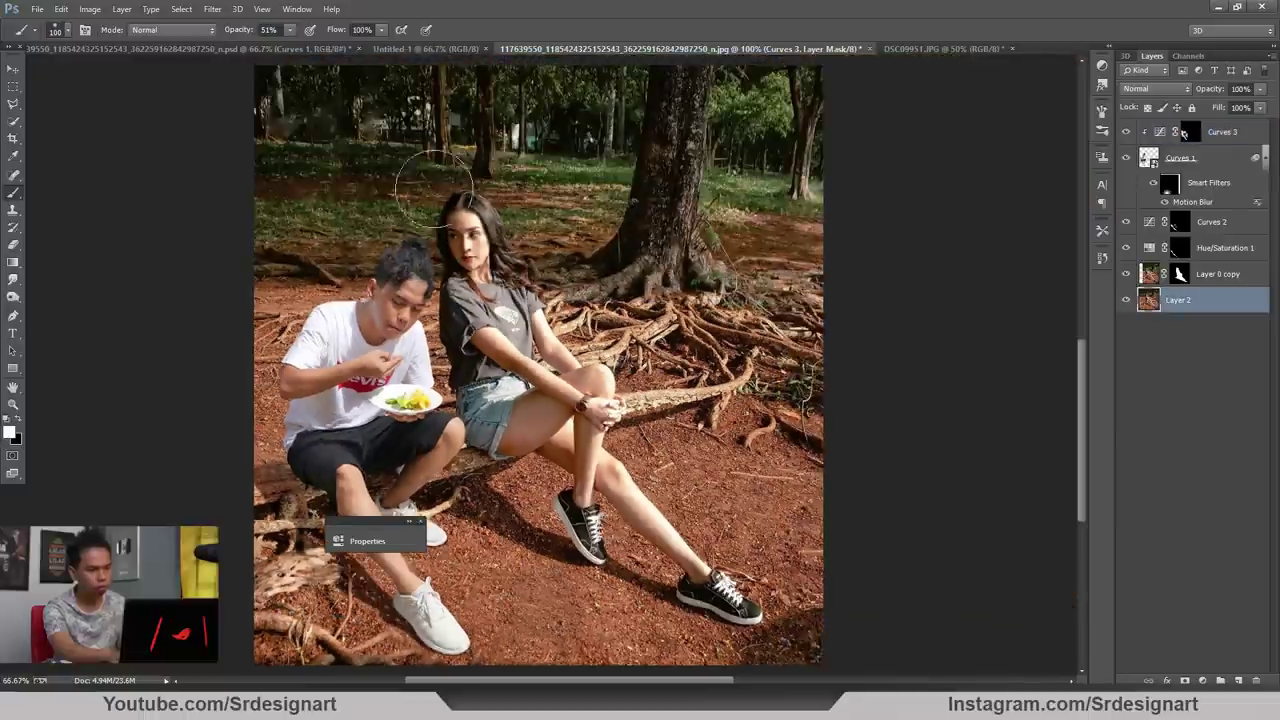
{"action": "left_click", "coordinate": [356, 298], "text": "alt"}
{"action": "key", "text": "bracketright"}
{"action": "key", "text": "bracketright"}
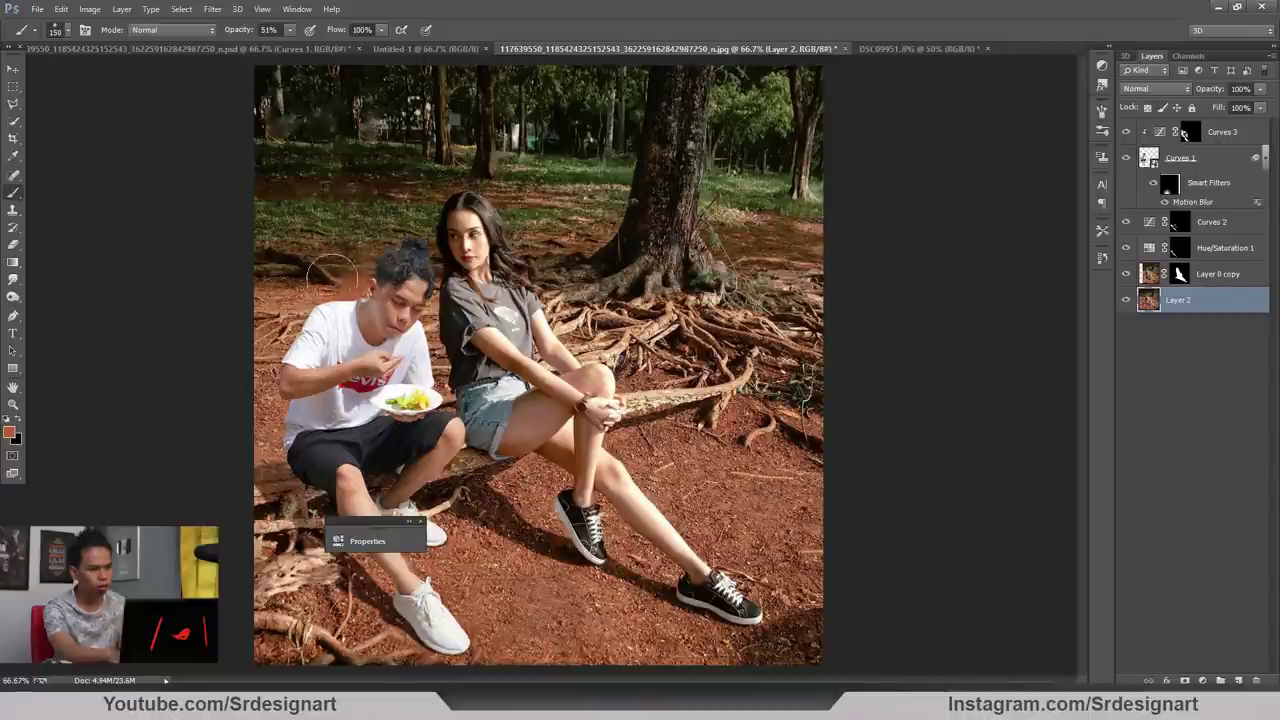
{"action": "left_click", "coordinate": [1102, 257]}
{"action": "left_click", "coordinate": [965, 350]}
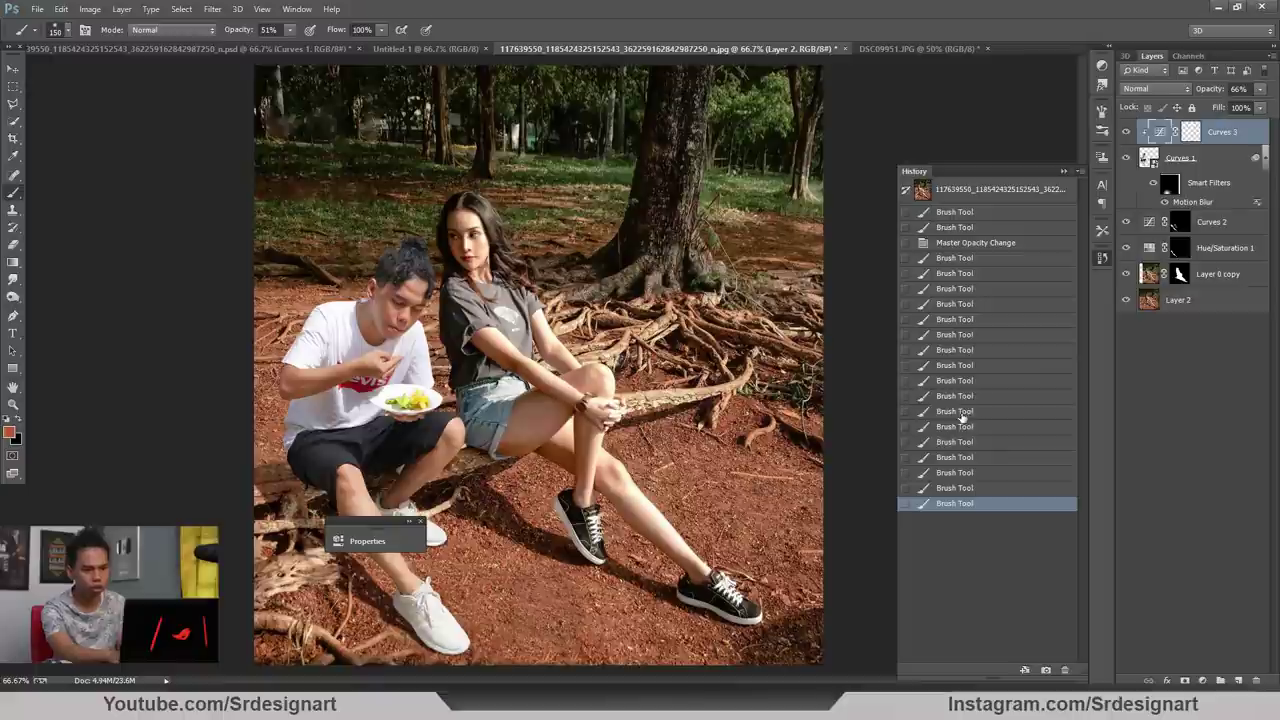
{"action": "left_click", "coordinate": [964, 411]}
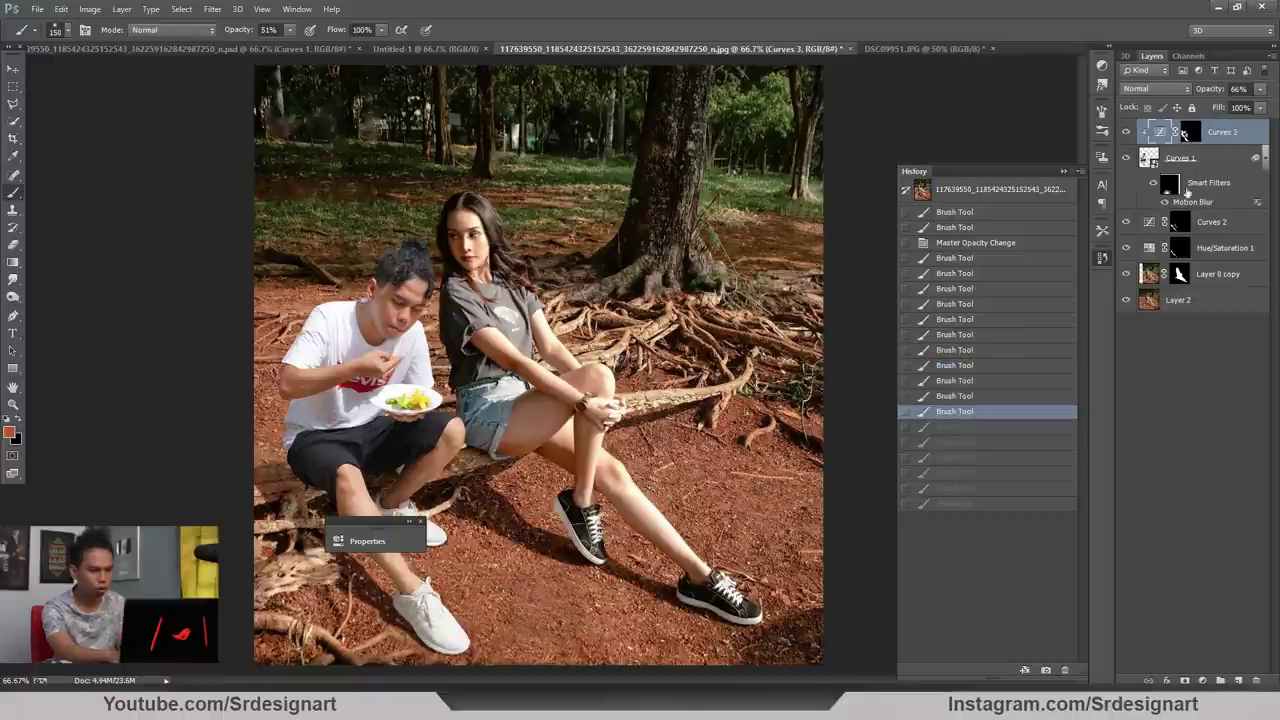
Paint white on the Curves 3 mask over the man's shoulder and neck with a 150 px brush at 51% opacity
{"action": "left_click", "coordinate": [1188, 132]}
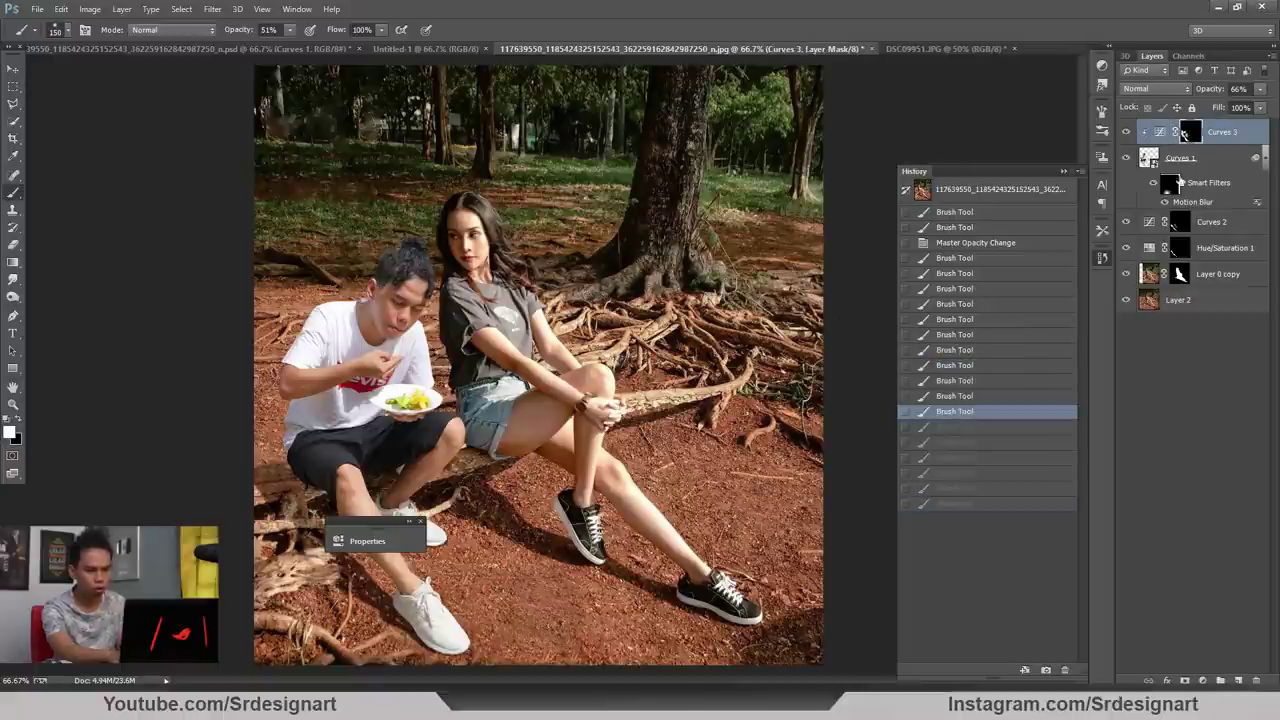
{"action": "left_click_drag", "start_coordinate": [340, 307], "coordinate": [362, 307]}
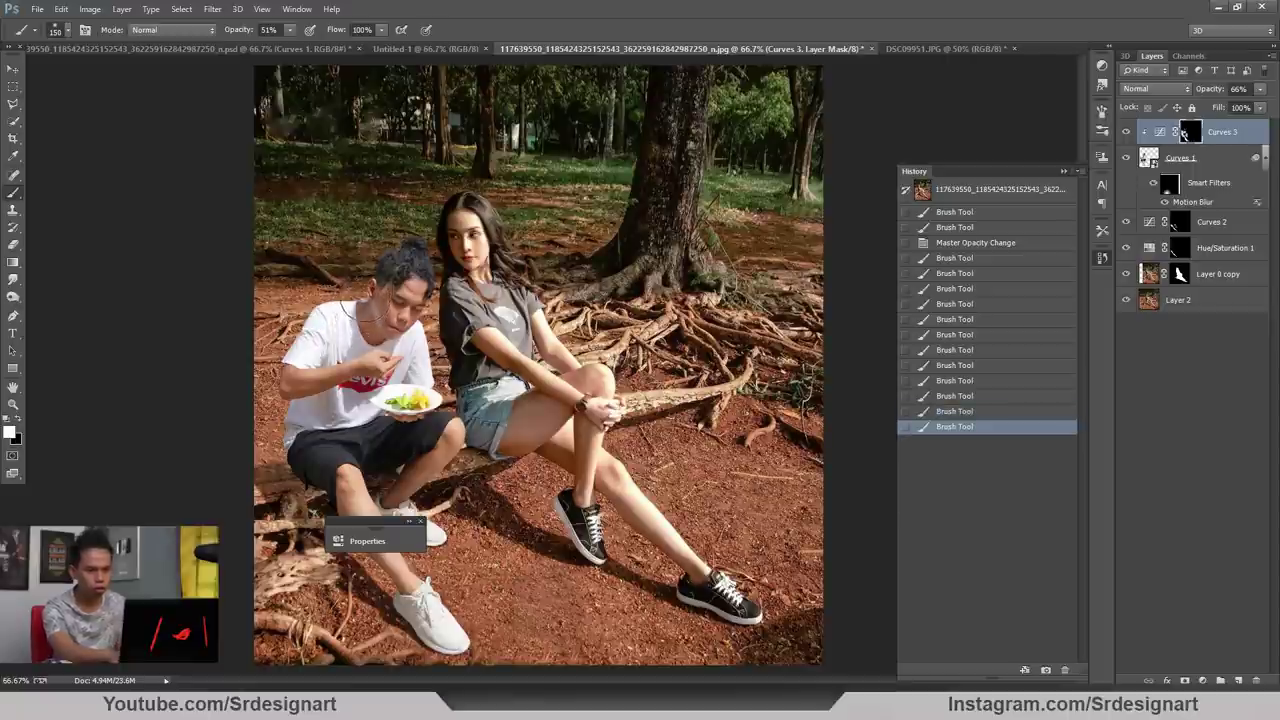
{"action": "left_click", "coordinate": [365, 310]}
{"action": "left_click", "coordinate": [366, 311]}
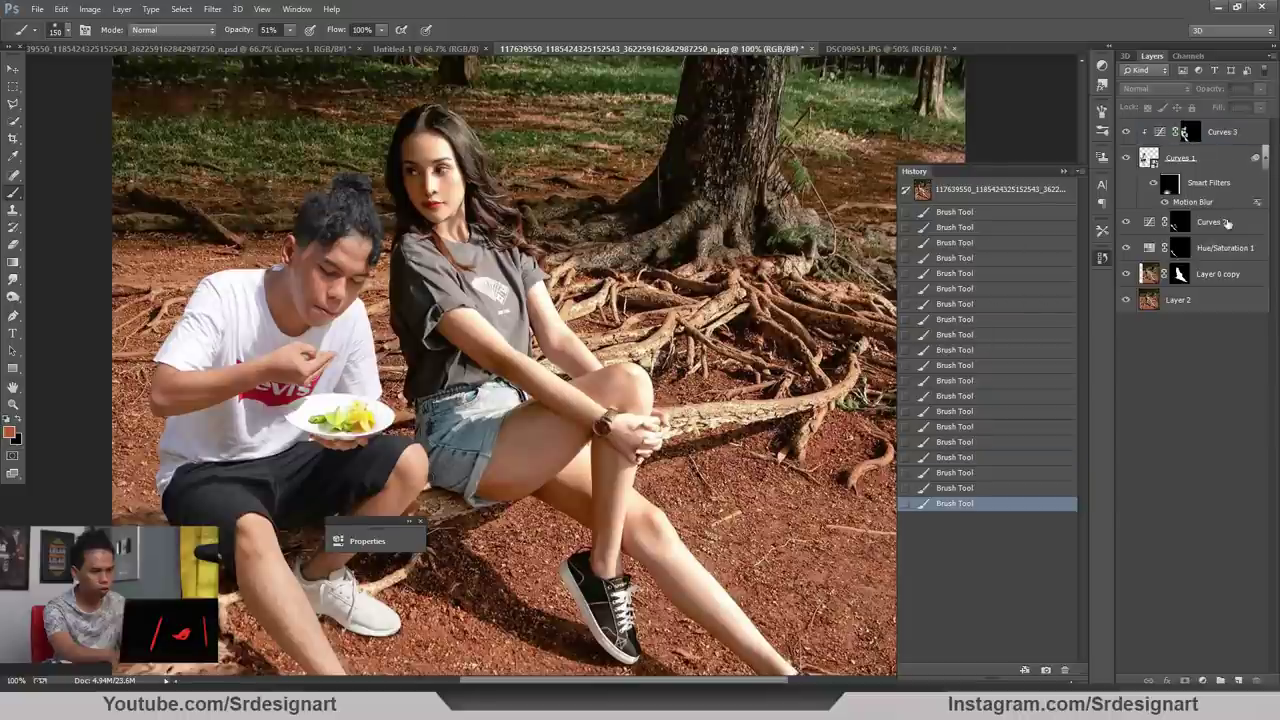
Add a clipped Curves adjustment directly above the man's layer, raise its midtones, move the white point inward, and fill its mask with black
{"action": "left_click", "coordinate": [1206, 161]}
{"action": "left_click", "coordinate": [1202, 680]}
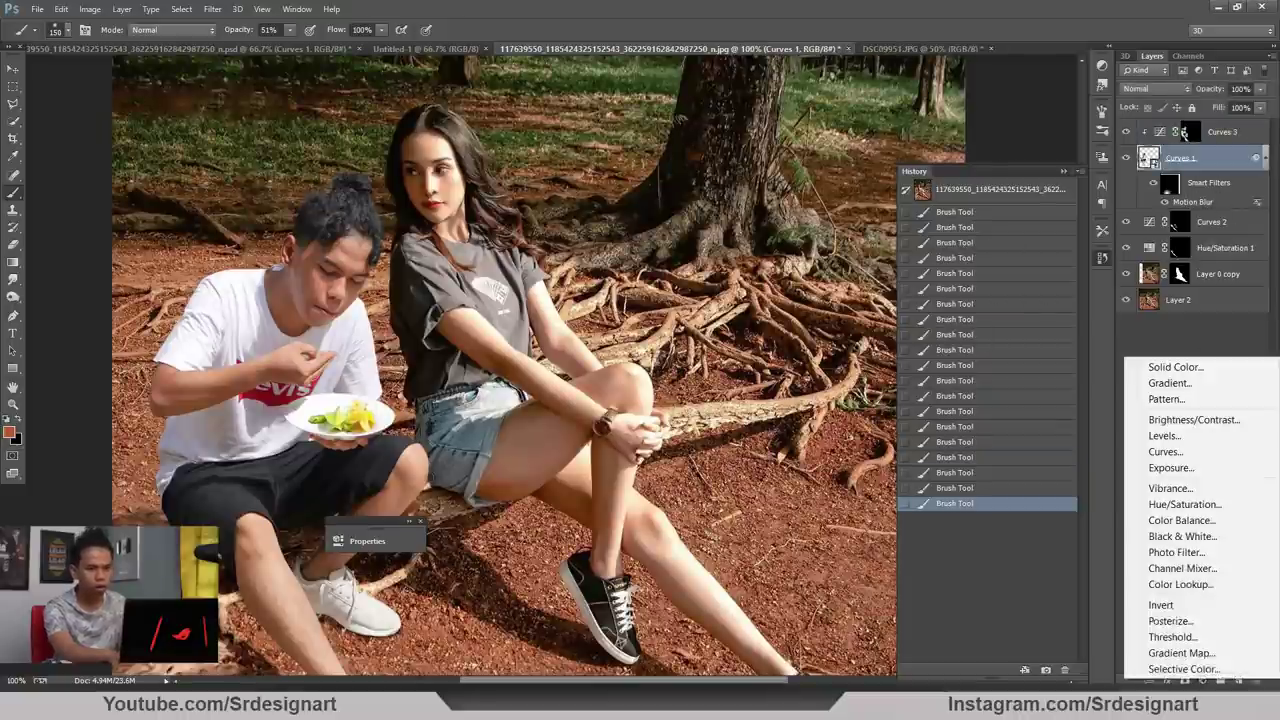
{"action": "left_click", "coordinate": [1186, 455]}
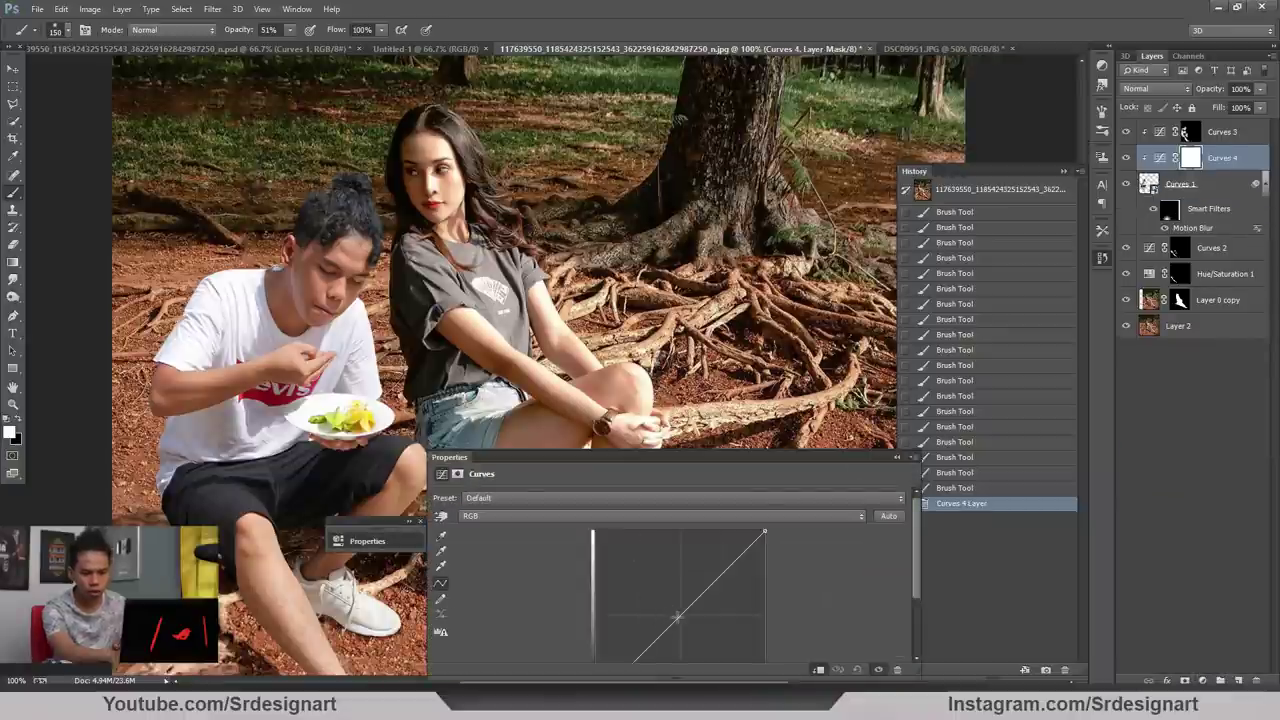
{"action": "left_click_drag", "start_coordinate": [661, 618], "coordinate": [673, 598]}
{"action": "left_click_drag", "start_coordinate": [760, 535], "coordinate": [727, 531]}
{"action": "left_click_drag", "start_coordinate": [673, 598], "coordinate": [671, 590]}
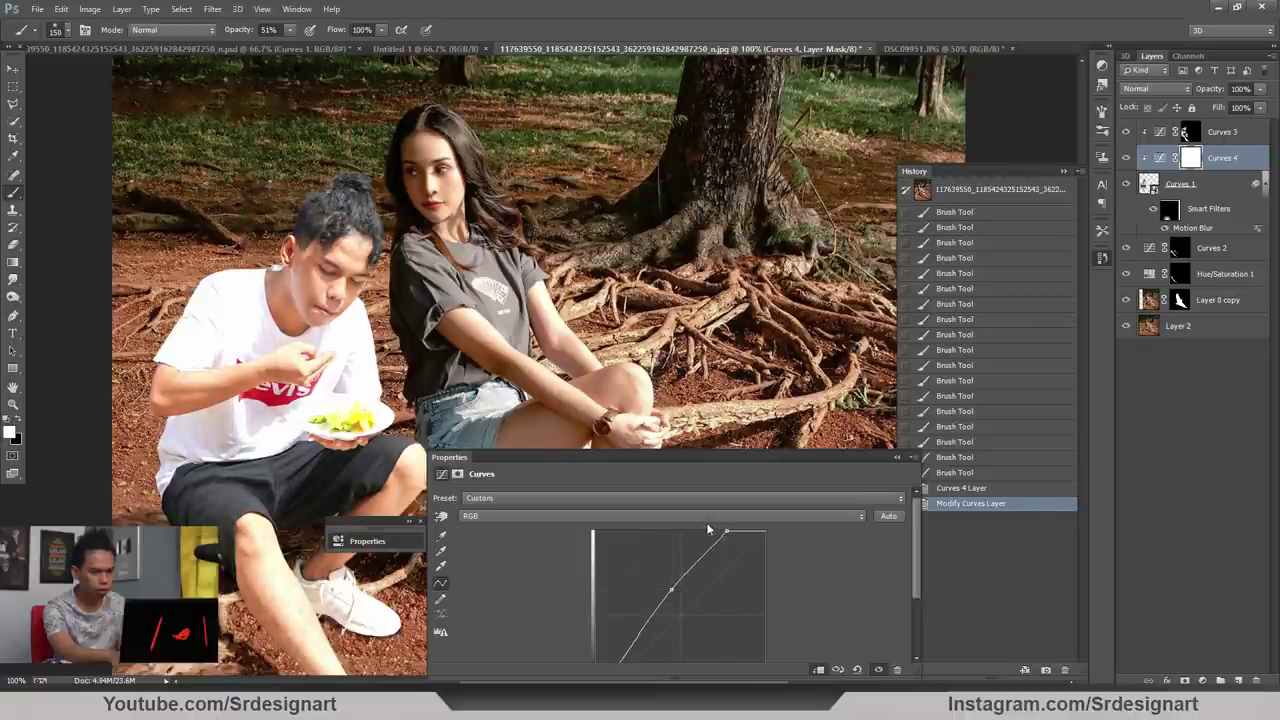
{"action": "left_click_drag", "start_coordinate": [727, 533], "coordinate": [717, 531]}
{"action": "left_click_drag", "start_coordinate": [712, 451], "coordinate": [748, 310]}
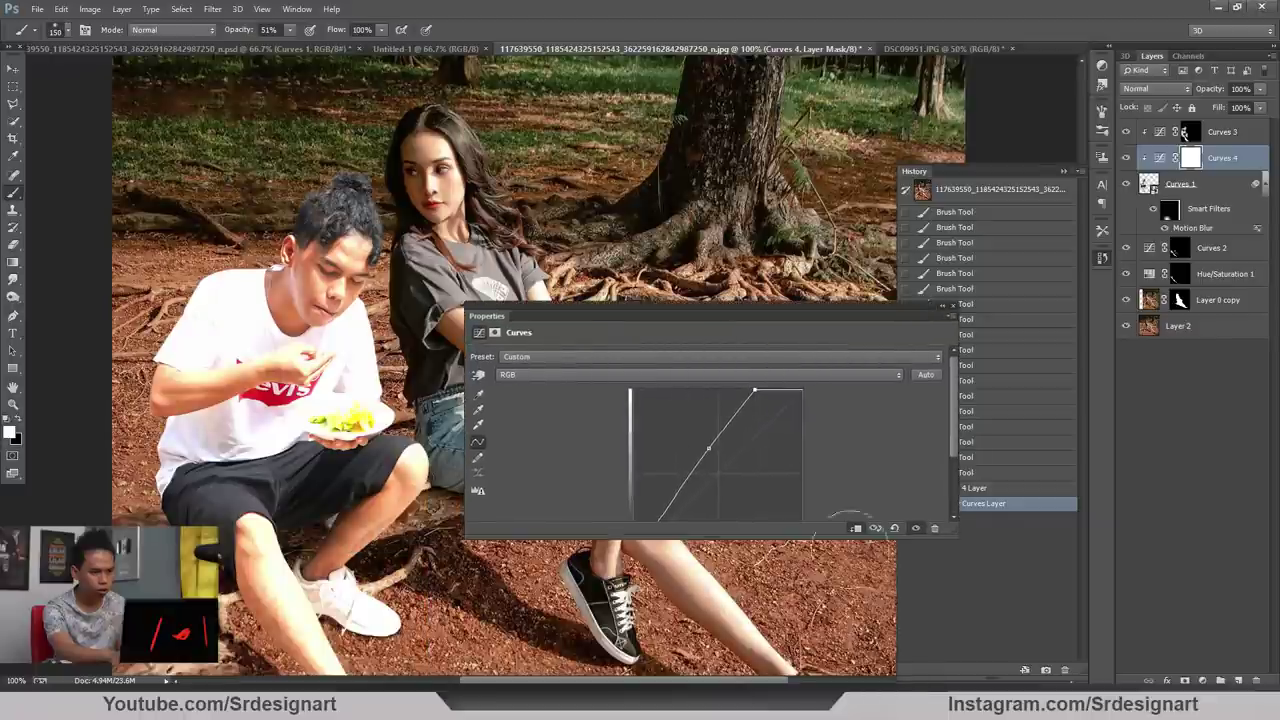
{"action": "left_click", "coordinate": [941, 307]}
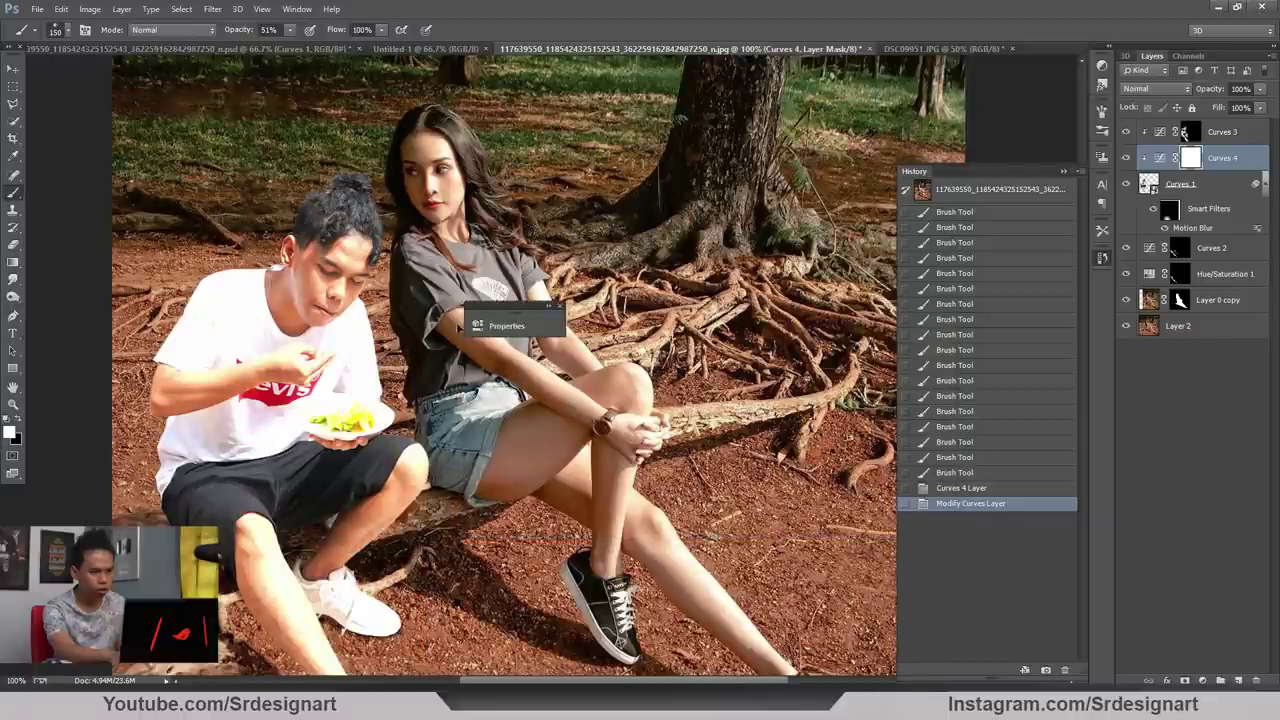
{"action": "key", "text": "ctrl+BackSpace"}
Paint white on the Curves 4 mask over the sunlit side of the man's hair and face with a 150 px brush
{"action": "mouse_move", "coordinate": [372, 252]}
{"action": "left_mouse_down"}
{"action": "mouse_move", "coordinate": [356, 226]}
{"action": "mouse_move", "coordinate": [364, 214]}
{"action": "left_mouse_up"}
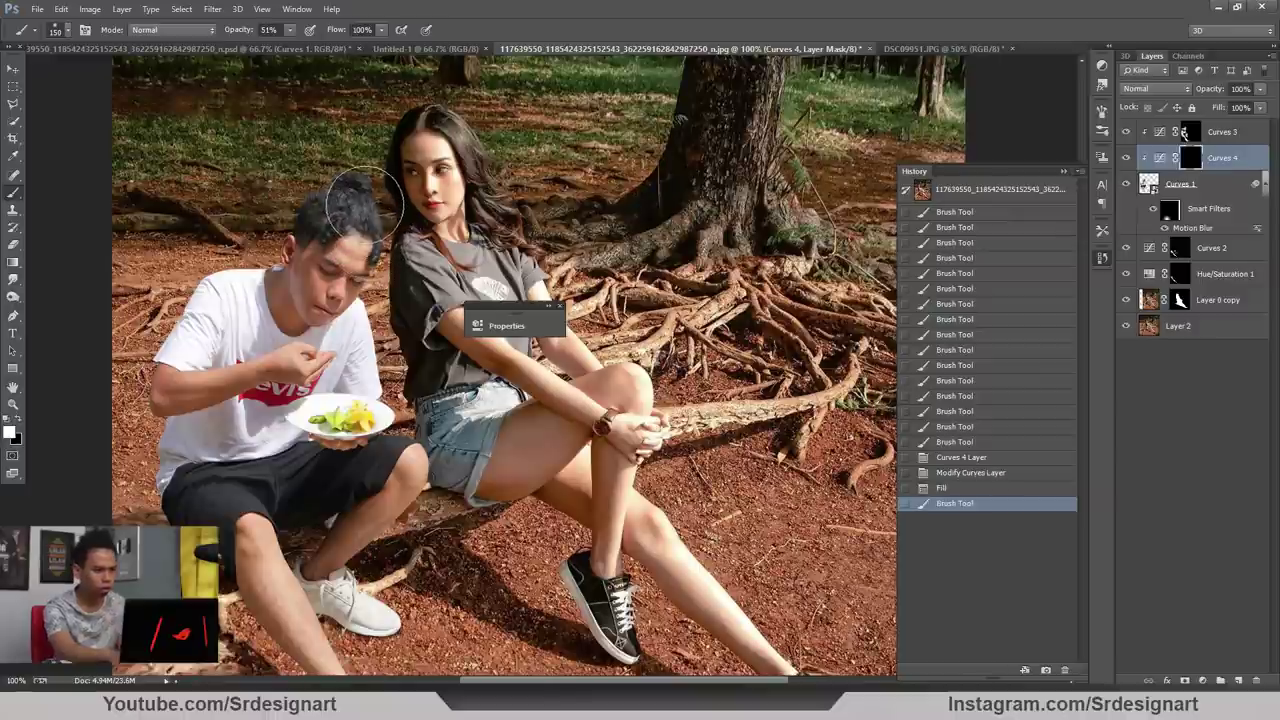
{"action": "left_click", "coordinate": [367, 258]}
{"action": "left_click", "coordinate": [358, 280]}
{"action": "left_click", "coordinate": [352, 283]}
{"action": "left_click", "coordinate": [348, 285]}
{"action": "left_click", "coordinate": [349, 302]}
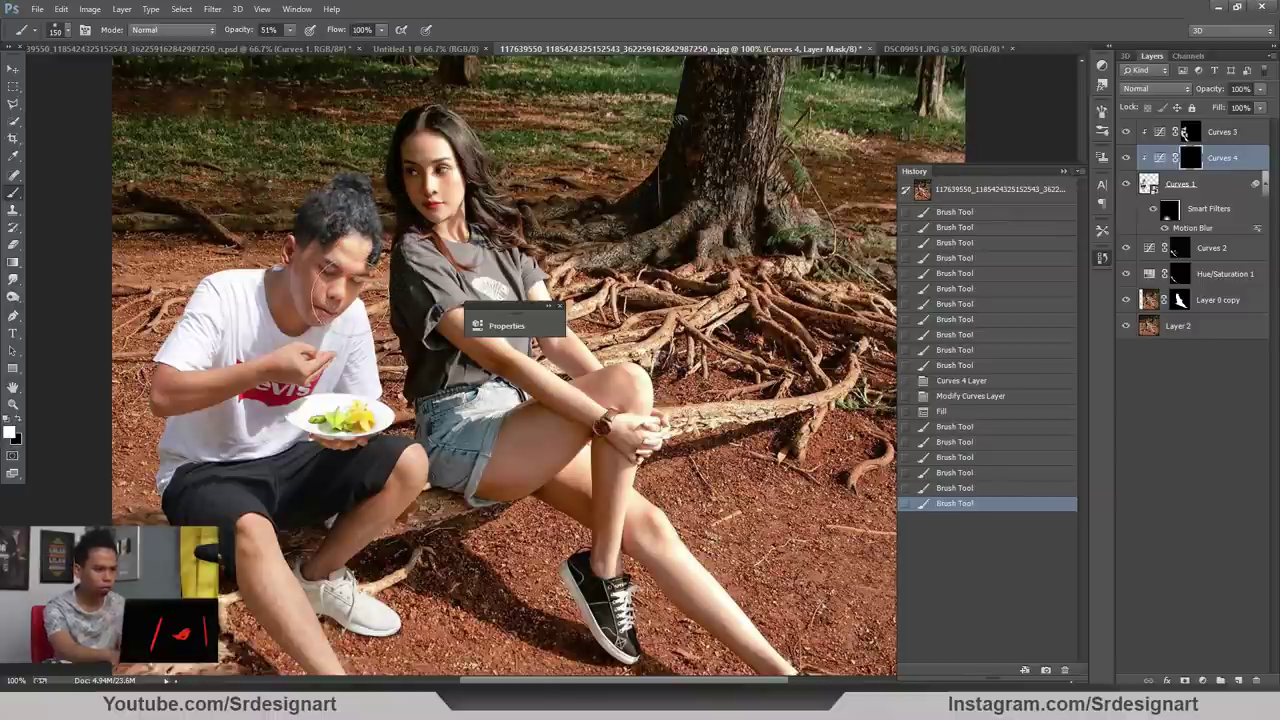
Paint white on the Curves 4 mask over the man's lower face and hand with a 100 px brush at 51% opacity
{"action": "key", "text": "["}
{"action": "key", "text": "["}
{"action": "left_click", "coordinate": [336, 306]}
{"action": "left_click", "coordinate": [338, 346]}
{"action": "key", "text": "]"}
{"action": "left_click", "coordinate": [418, 390]}
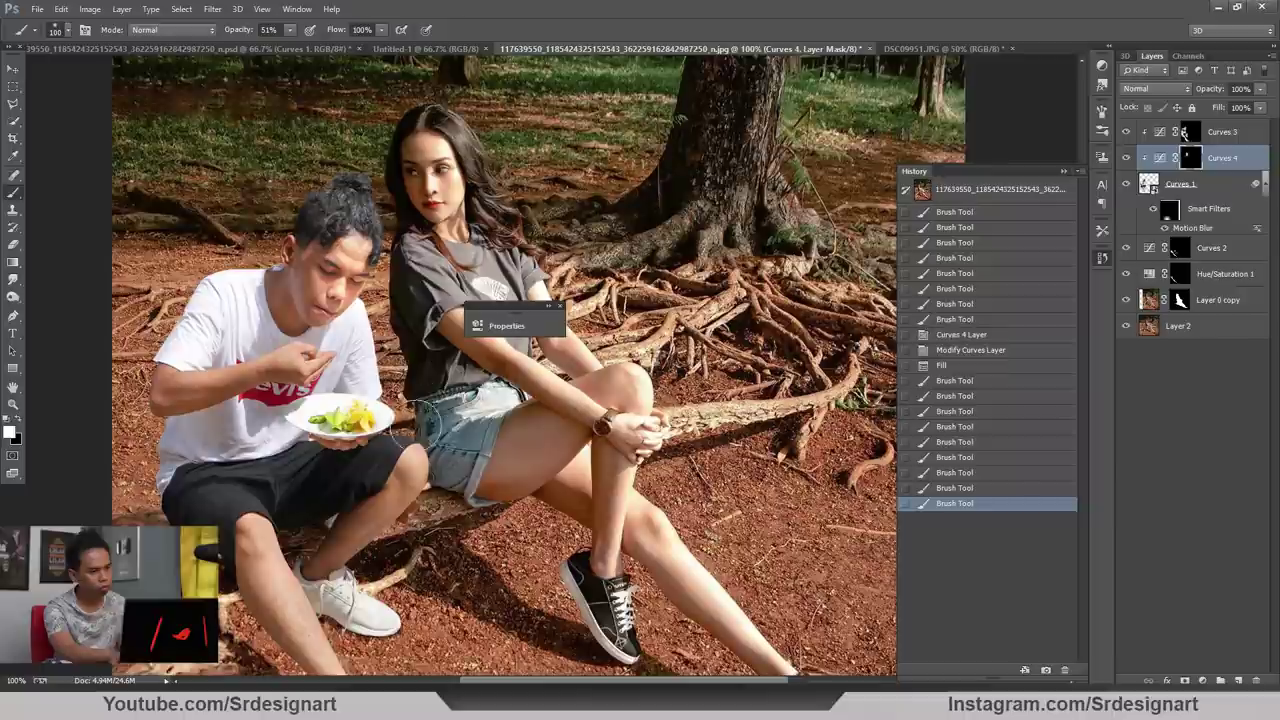
{"action": "left_click_drag", "start_coordinate": [435, 523], "coordinate": [439, 492]}
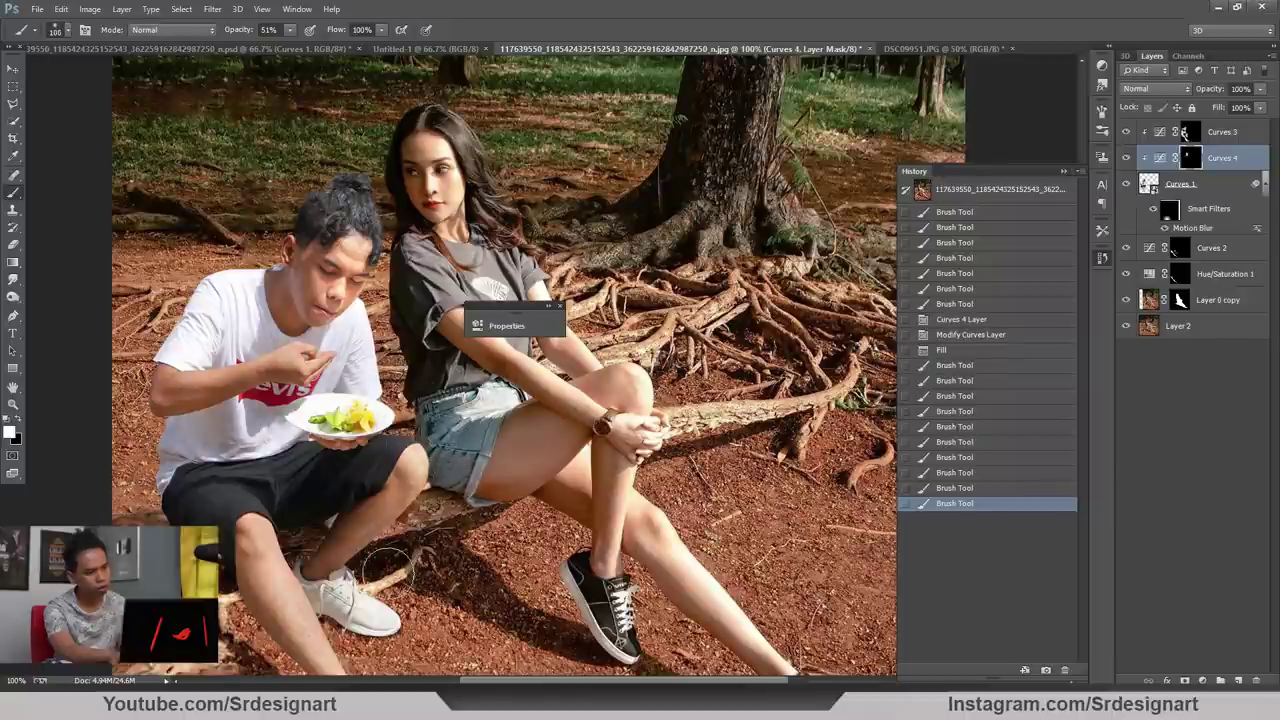
Paint white on the Curves 4 mask along the man's front knee and shin with a smaller brush, down to 70 px
{"action": "key", "text": "bracketleft"}
{"action": "key", "text": "bracketleft"}
{"action": "left_click_drag", "start_coordinate": [270, 525], "coordinate": [262, 540]}
{"action": "left_click_drag", "start_coordinate": [262, 540], "coordinate": [268, 560]}
{"action": "left_click_drag", "start_coordinate": [262, 535], "coordinate": [320, 650]}
{"action": "key", "text": "bracketleft"}
{"action": "key", "text": "bracketleft"}
{"action": "key", "text": "bracketleft"}
{"action": "key", "text": "bracketleft"}
{"action": "key", "text": "bracketleft"}
{"action": "key", "text": "bracketleft"}
{"action": "key", "text": "bracketleft"}
{"action": "key", "text": "ctrl+minus"}
{"action": "left_click_drag", "start_coordinate": [366, 484], "coordinate": [385, 529]}
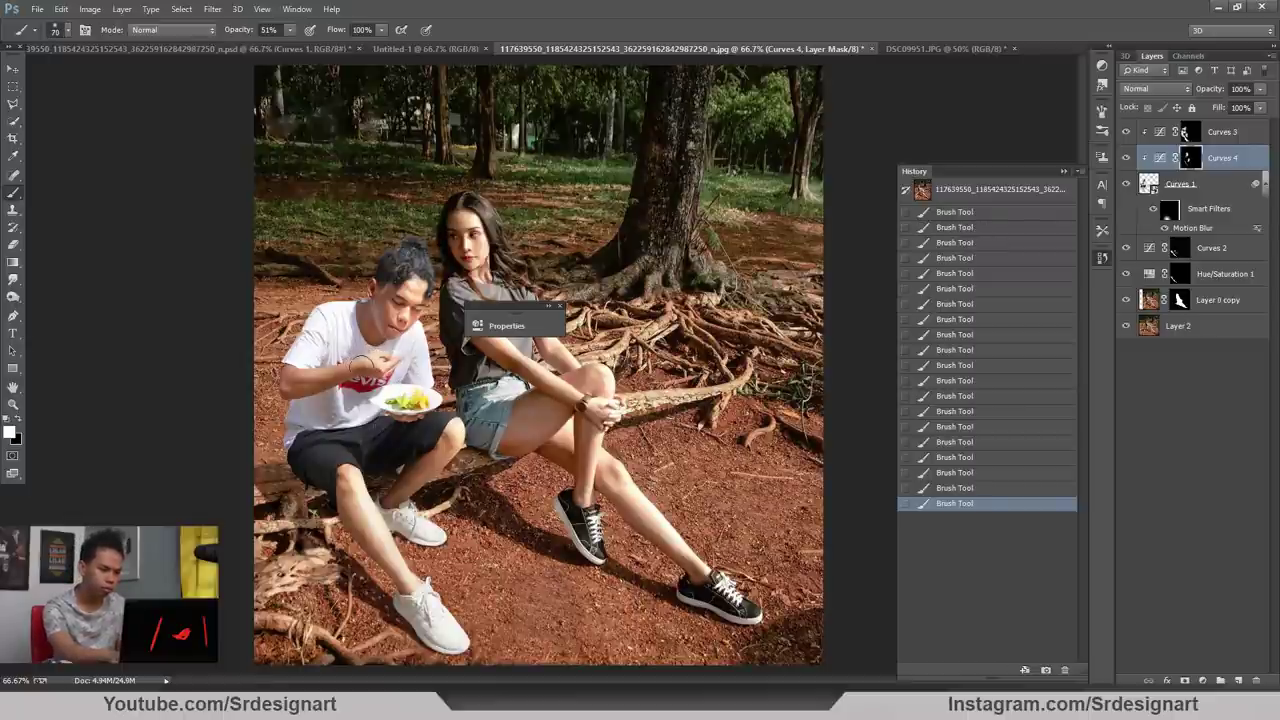
Enlarge the brush to 250 px and set the Curves 4 layer opacity to 32%
{"action": "key", "text": "bracketleft"}
{"action": "key", "text": "bracketright"}
{"action": "key", "text": "bracketright"}
{"action": "key", "text": "bracketright"}
{"action": "key", "text": "bracketright"}
{"action": "key", "text": "bracketright"}
{"action": "key", "text": "bracketright"}
{"action": "key", "text": "bracketright"}
{"action": "key", "text": "bracketright"}
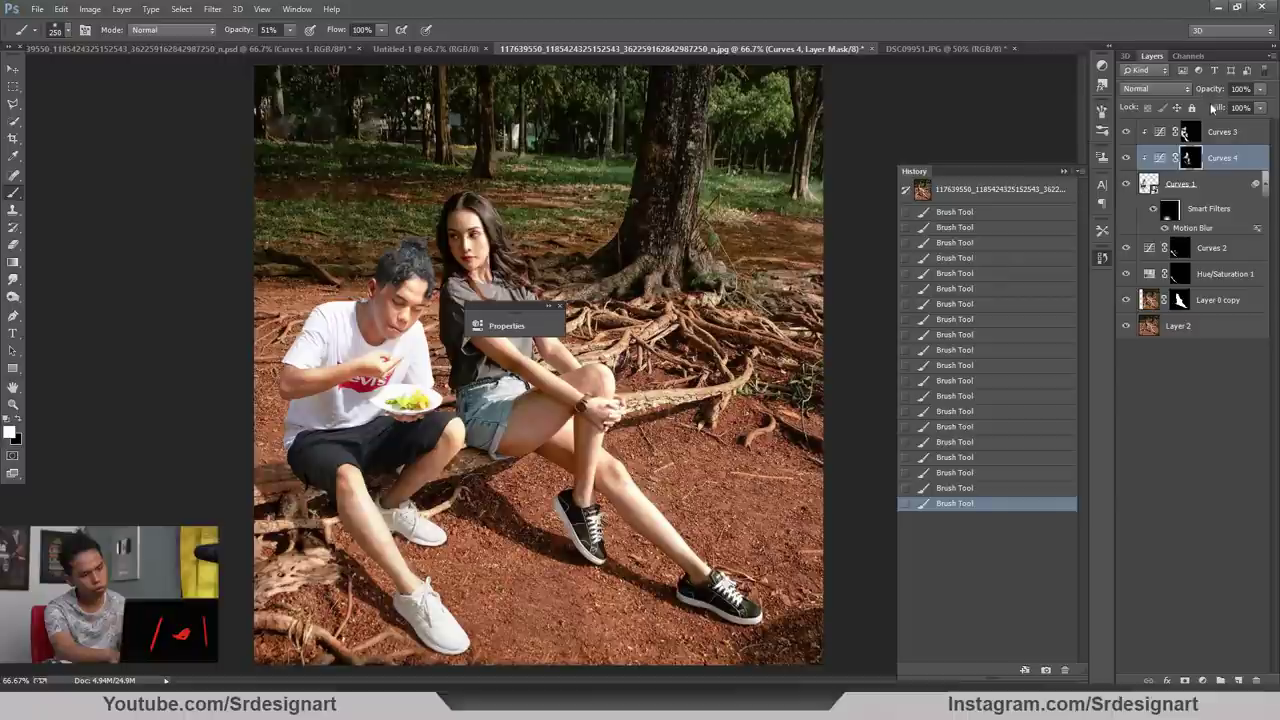
{"action": "left_click", "coordinate": [1213, 94]}
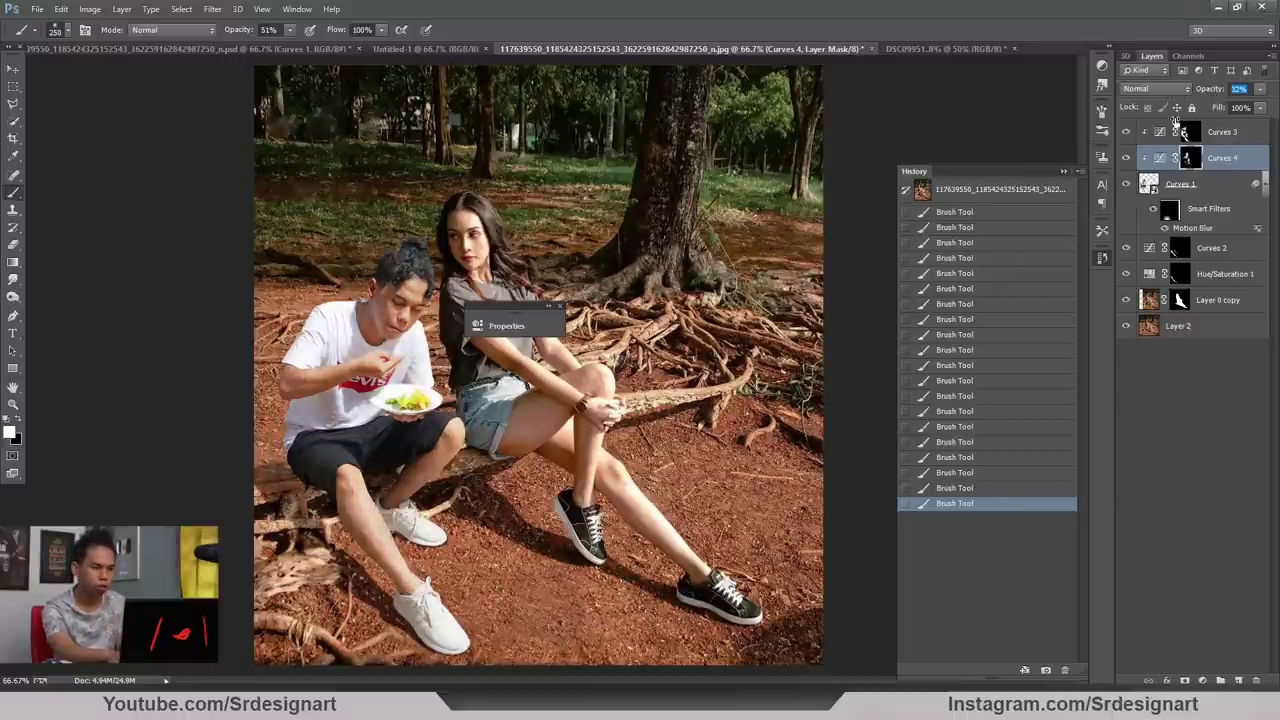
{"action": "key", "text": "Return"}
Touch up the Curves 4 mask around the man's front knee with a 200 px and a 60 px brush
{"action": "key", "text": "["}
{"action": "left_click", "coordinate": [352, 488]}
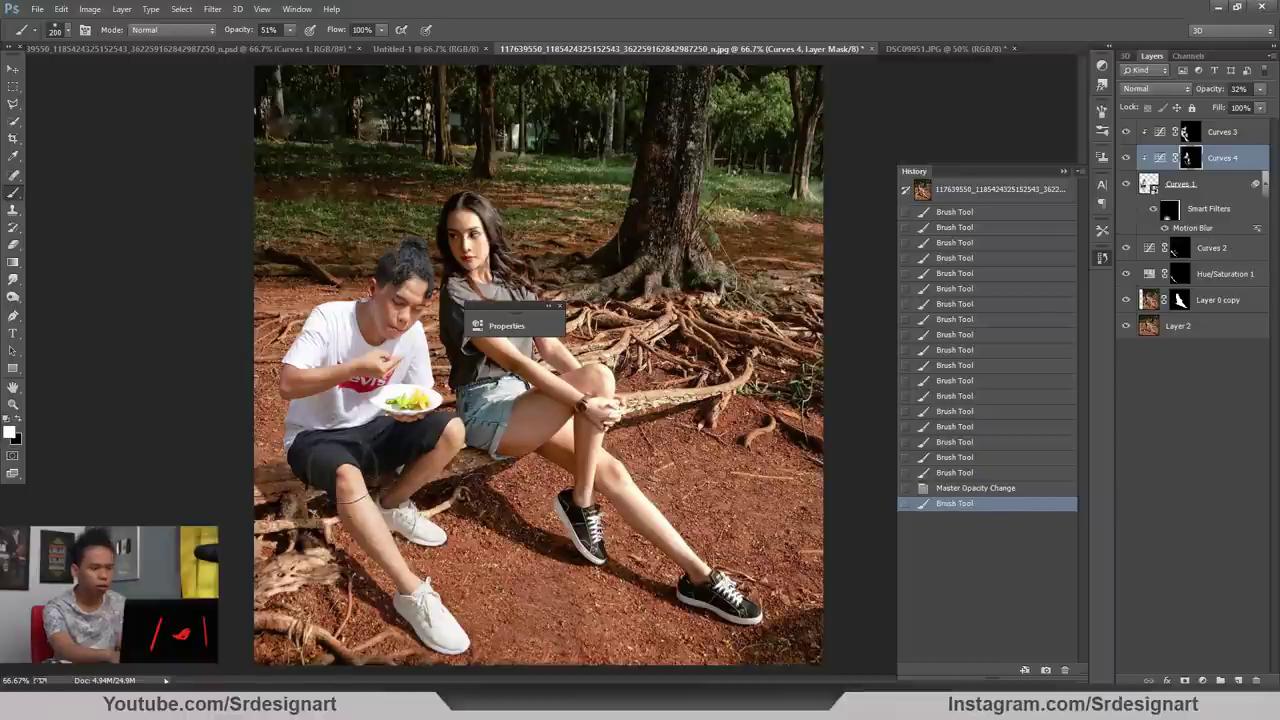
{"action": "left_click", "coordinate": [340, 474]}
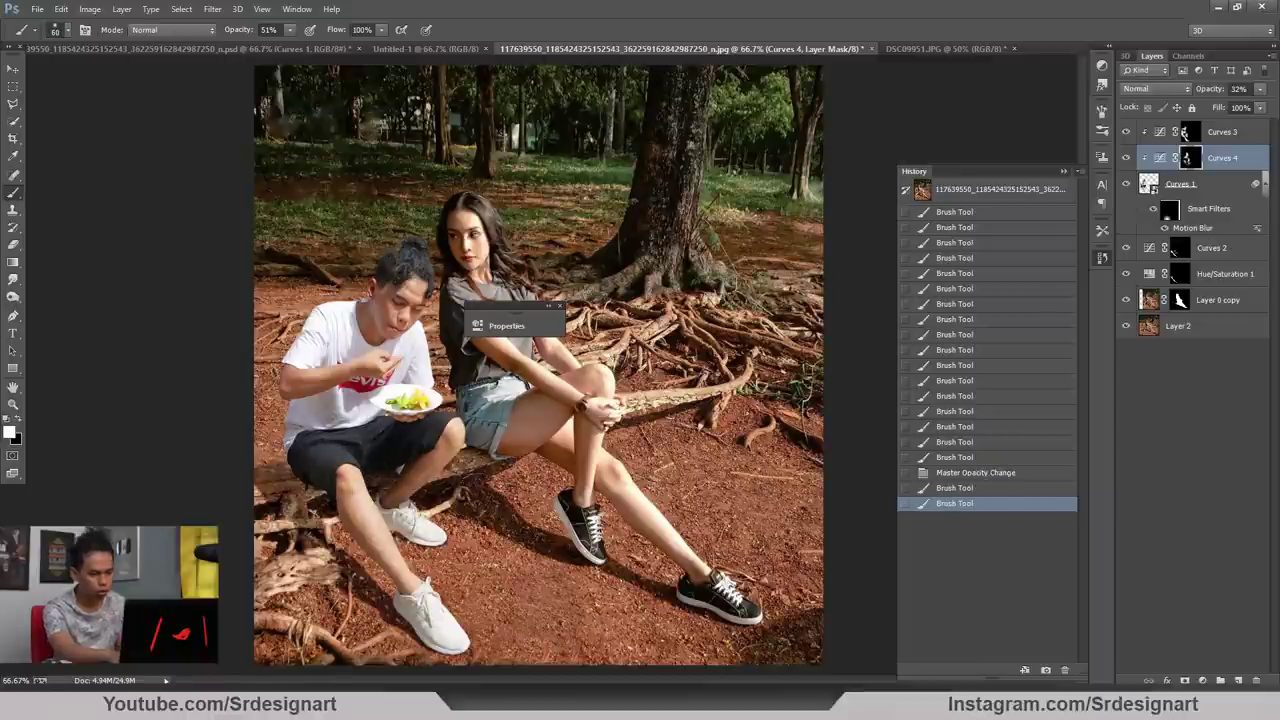
{"action": "left_click", "coordinate": [352, 488]}
{"action": "left_click", "coordinate": [346, 478]}
Add a clipped Levels adjustment directly above the man's layer, with darker midtones and the white input level at 193
{"action": "left_click", "coordinate": [1148, 184]}
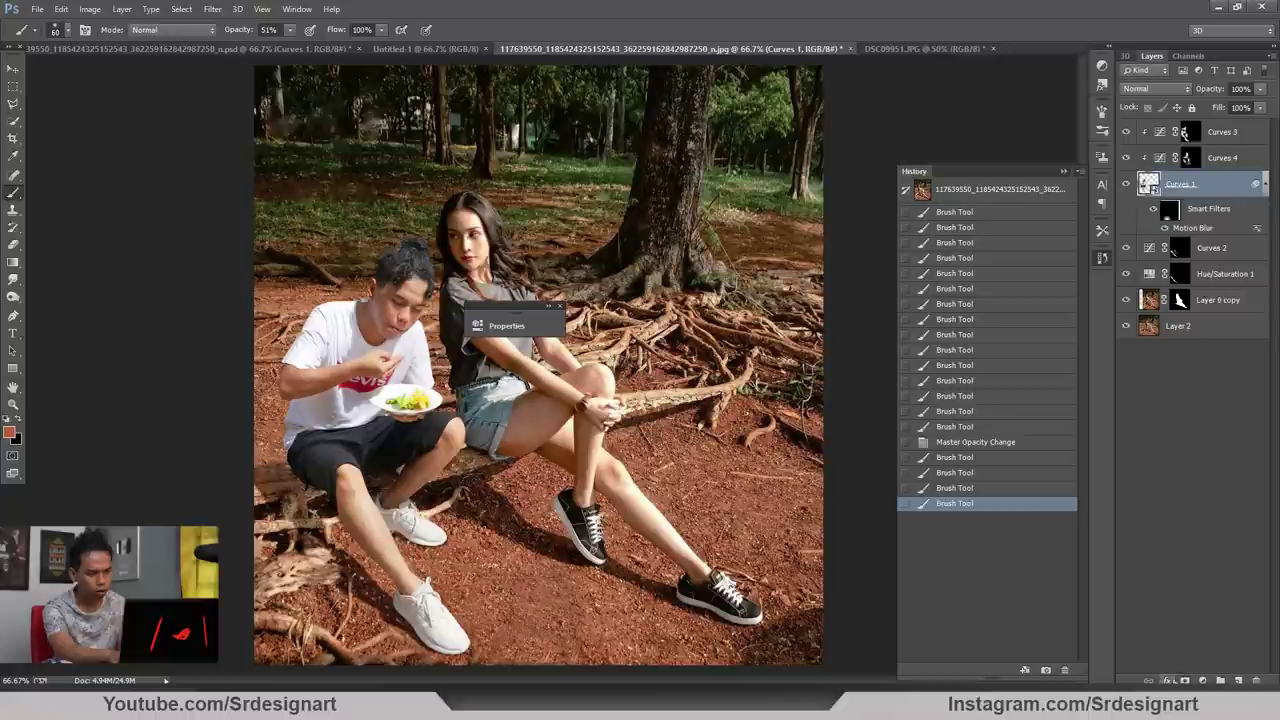
{"action": "left_click", "coordinate": [1189, 367]}
{"action": "key", "text": "ctrl+1"}
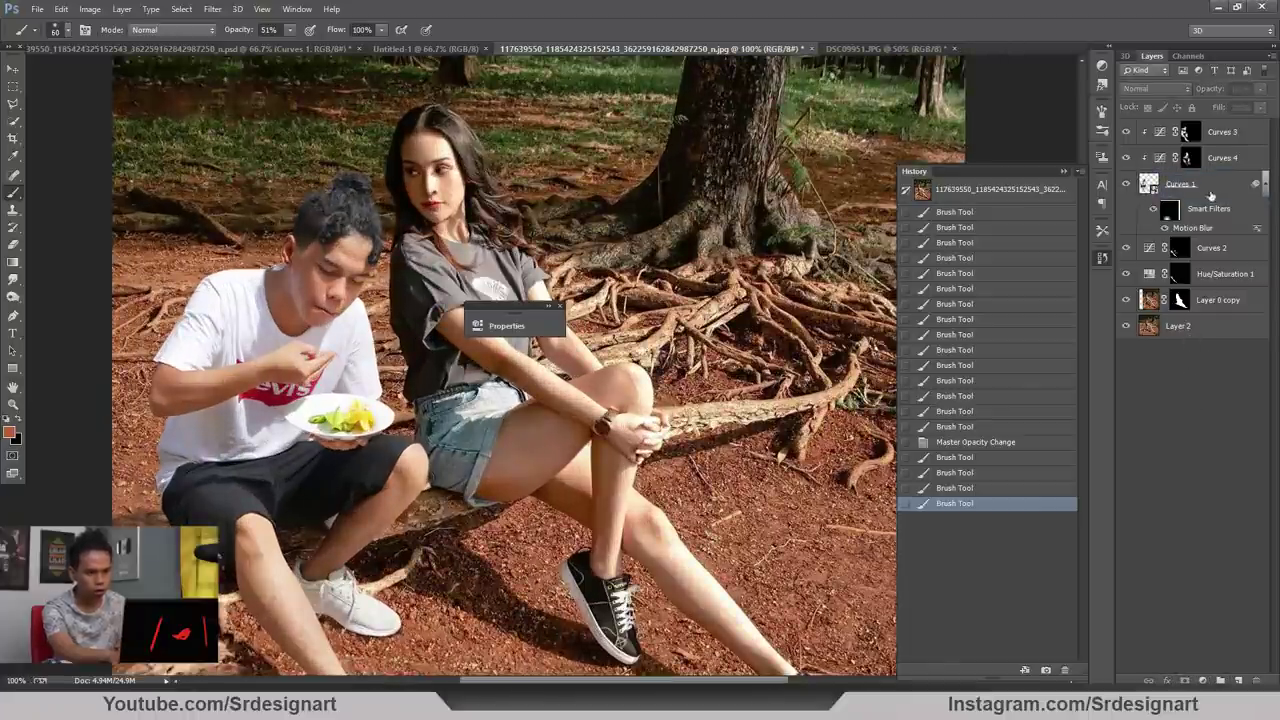
{"action": "left_click", "coordinate": [1220, 184]}
{"action": "left_click", "coordinate": [1203, 680]}
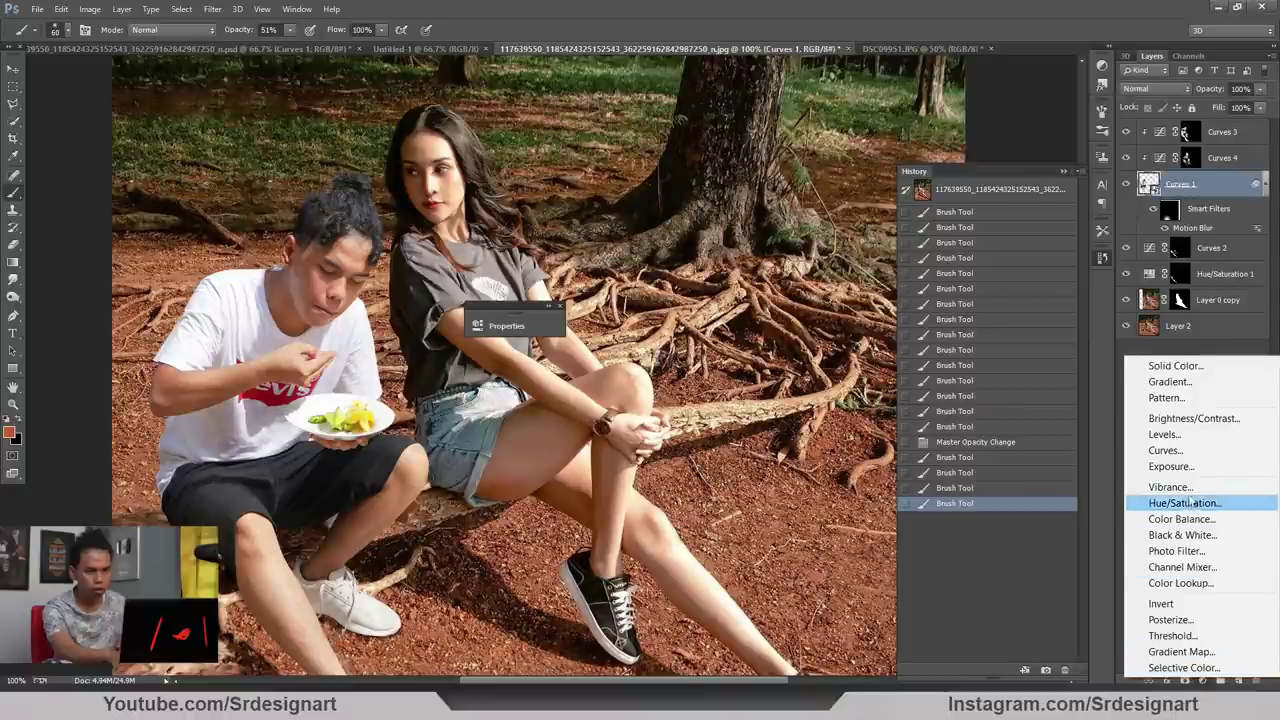
{"action": "left_click", "coordinate": [1192, 437]}
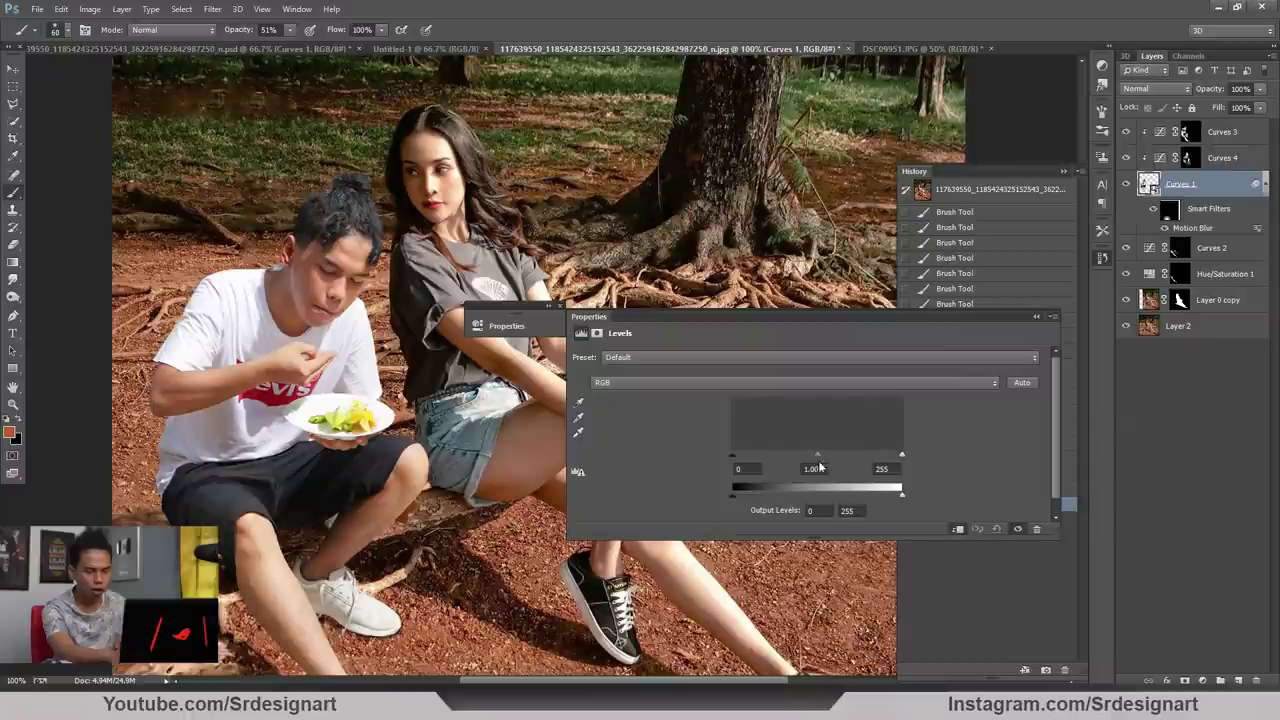
{"action": "mouse_move", "coordinate": [817, 455]}
{"action": "left_mouse_down"}
{"action": "mouse_move", "coordinate": [799, 455]}
{"action": "mouse_move", "coordinate": [892, 456]}
{"action": "mouse_move", "coordinate": [804, 457]}
{"action": "left_mouse_up"}
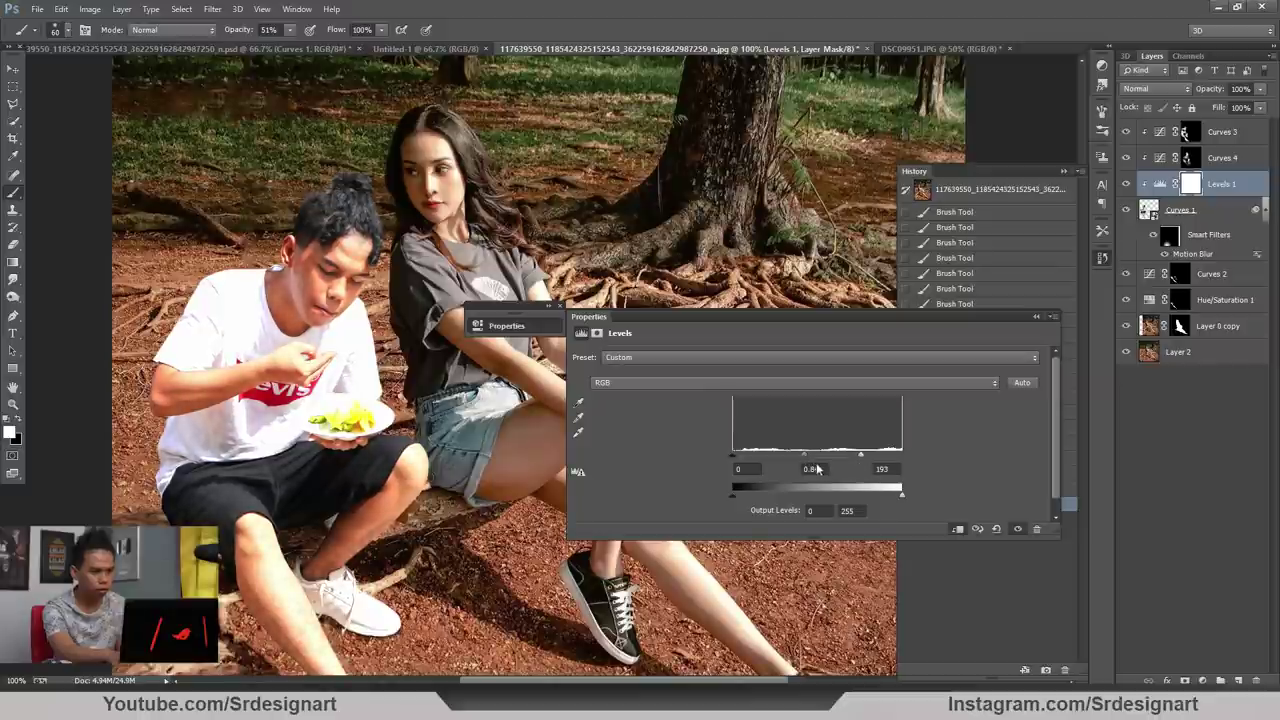
{"action": "left_click", "coordinate": [1036, 316]}
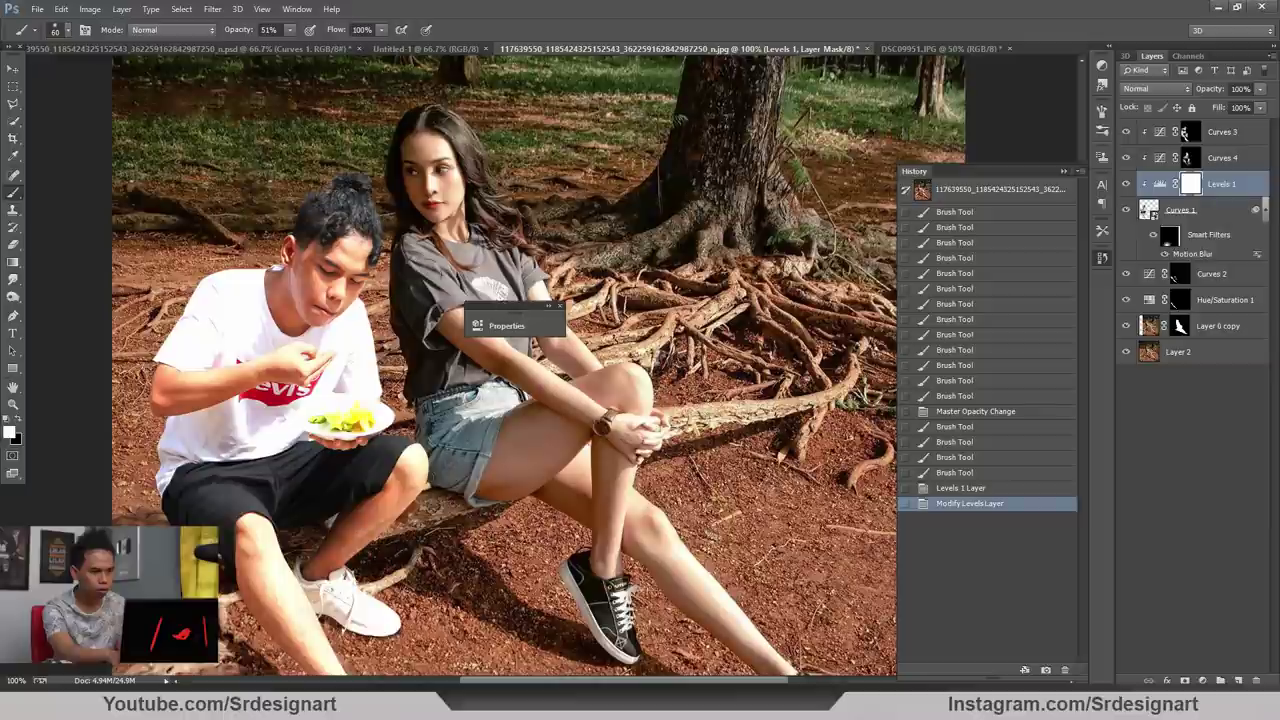
Fill the Levels 1 mask with black and paint white over the sunlit side of the man's face with a 100 px brush
{"action": "key", "text": "alt+BackSpace"}
{"action": "key", "text": "bracketright"}
{"action": "key", "text": "bracketright"}
{"action": "key", "text": "bracketright"}
{"action": "key", "text": "bracketright"}
{"action": "left_click", "coordinate": [359, 257]}
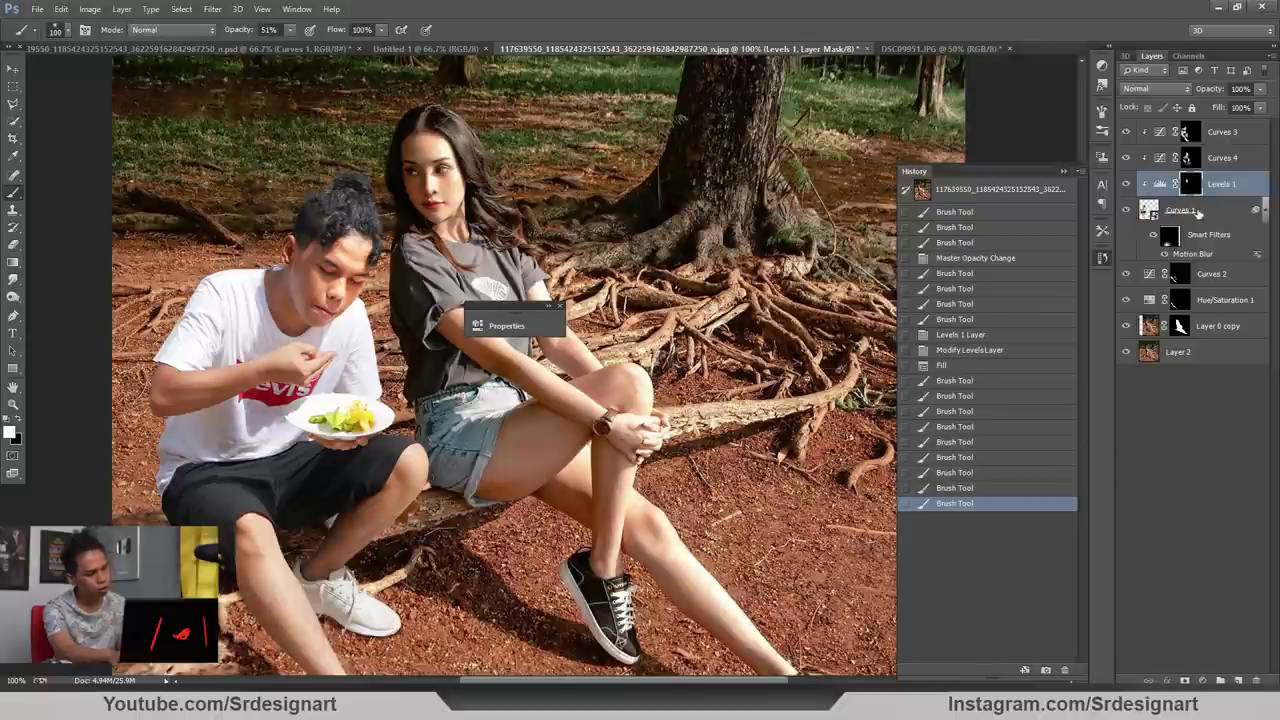
Select the man's layer and hide the Properties and History panels to clear the canvas
{"action": "left_click", "coordinate": [1205, 230]}
{"action": "key", "text": "ctrl+minus"}
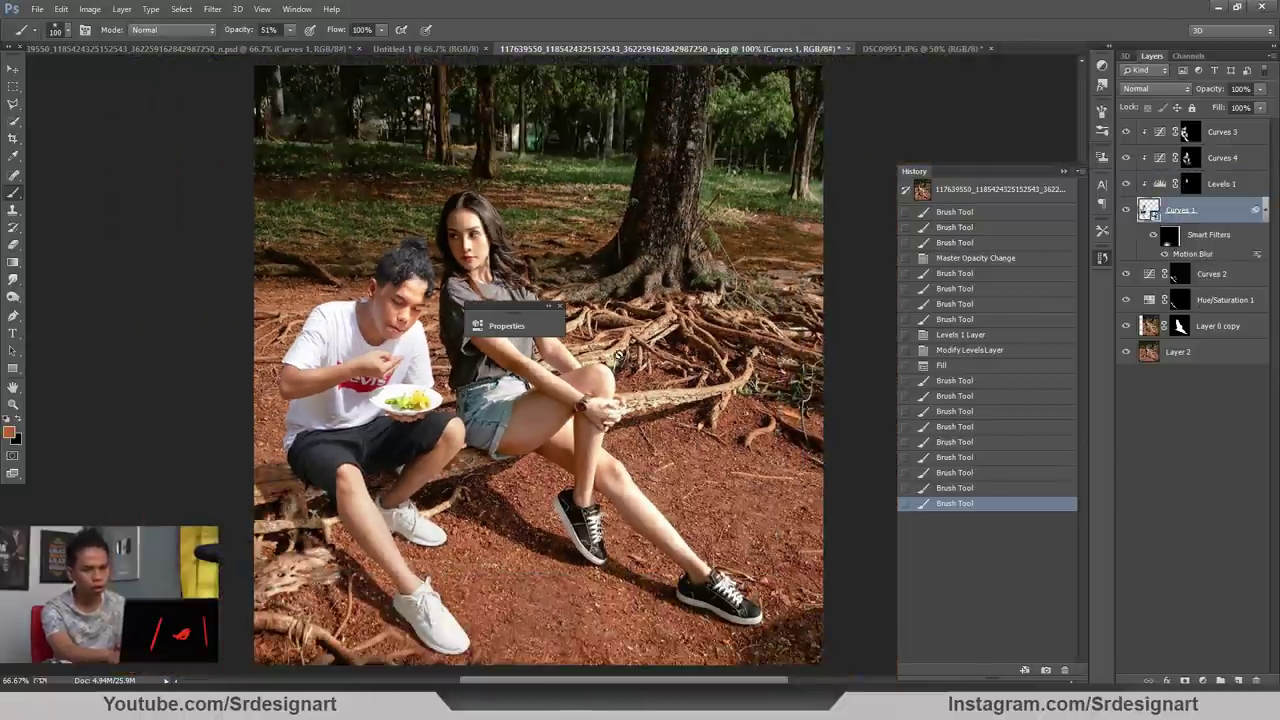
{"action": "left_click", "coordinate": [548, 318]}
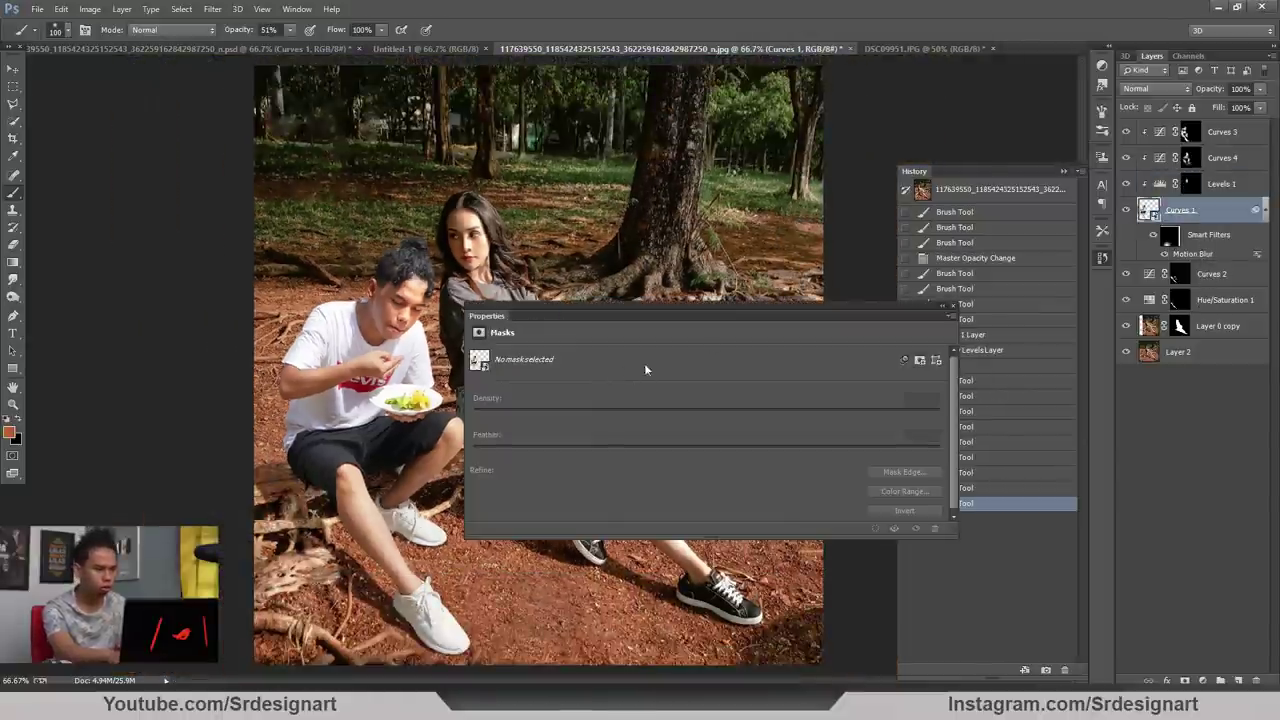
{"action": "left_click", "coordinate": [951, 311]}
{"action": "left_click", "coordinate": [1066, 171]}
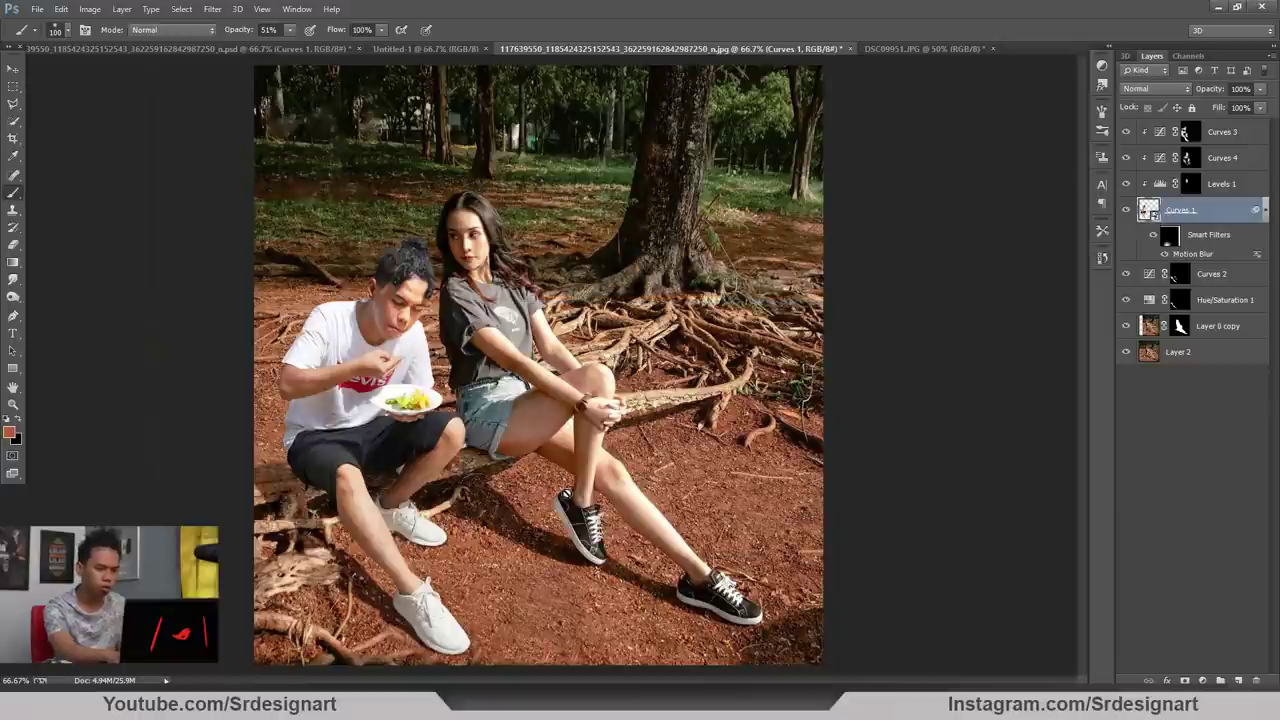
Inspect the man's plate up close and open the food photo DSC09983 from the 2020 AGUSTUS folder
{"action": "key", "text": "h"}
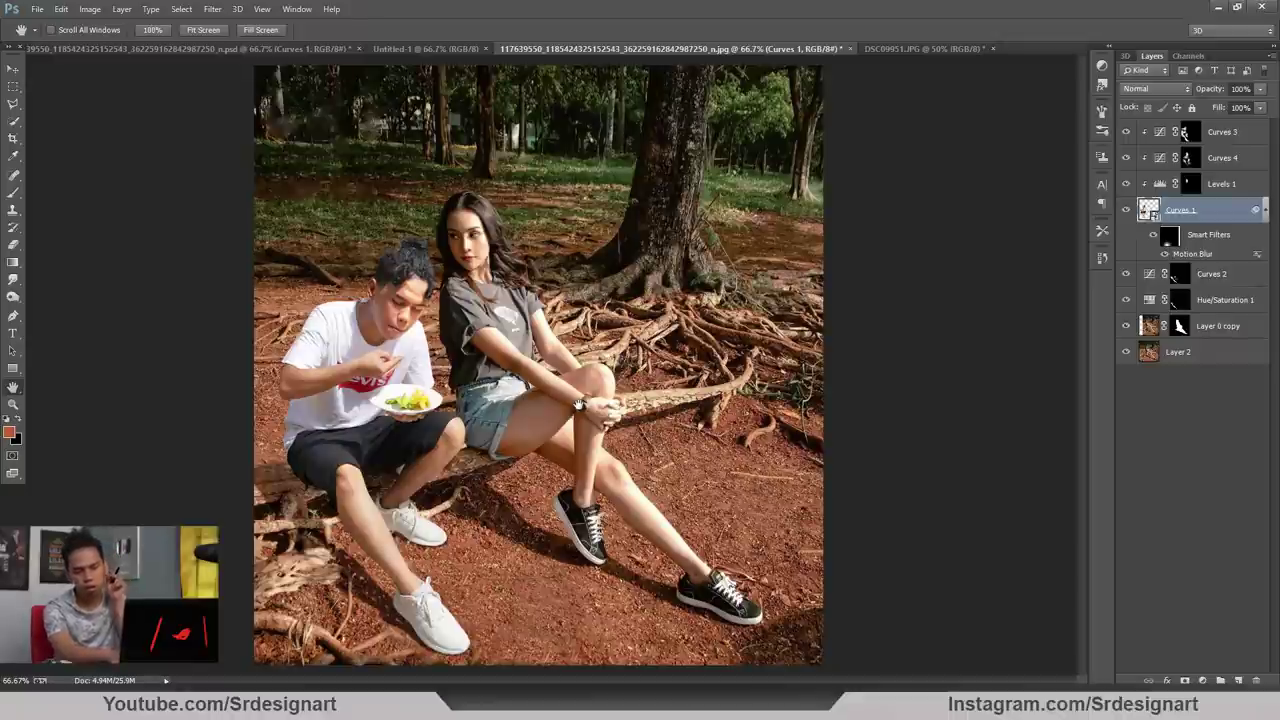
{"action": "key", "text": "ctrl+plus"}
{"action": "key", "text": "ctrl+plus"}
{"action": "left_click_drag", "start_coordinate": [229, 535], "coordinate": [642, 453]}
{"action": "key", "text": "ctrl+plus"}
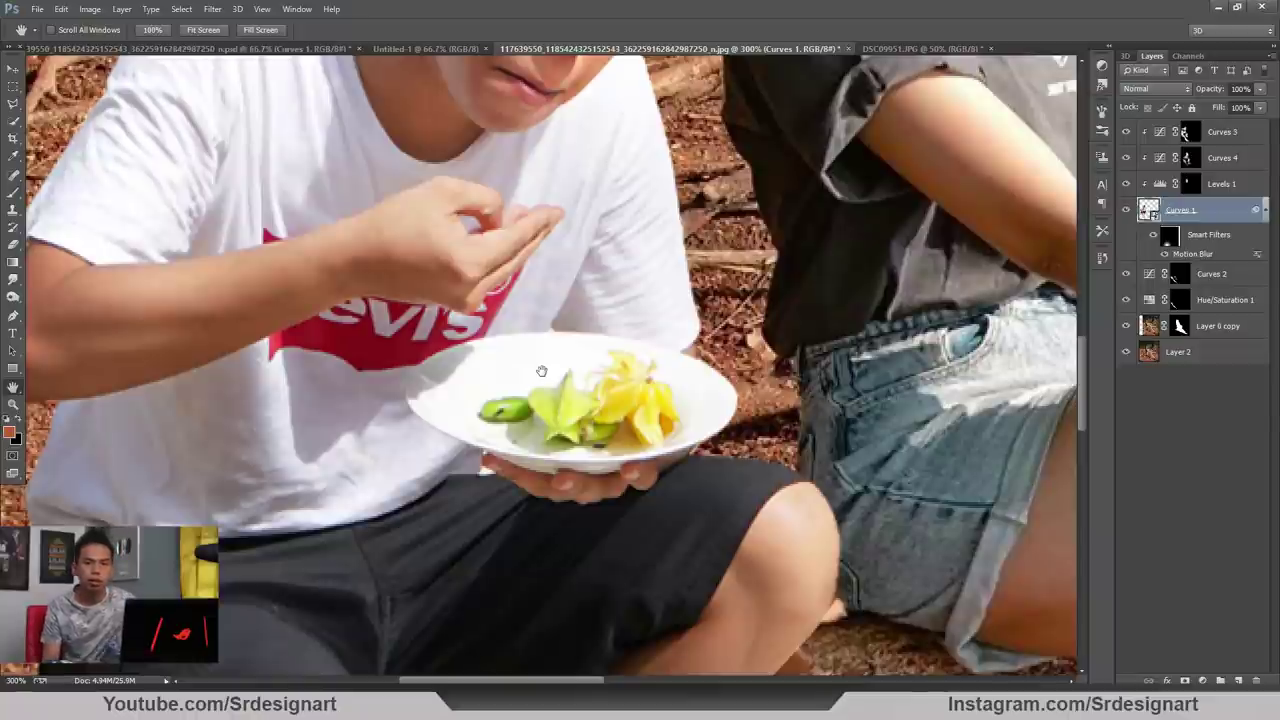
{"action": "left_click", "coordinate": [39, 13]}
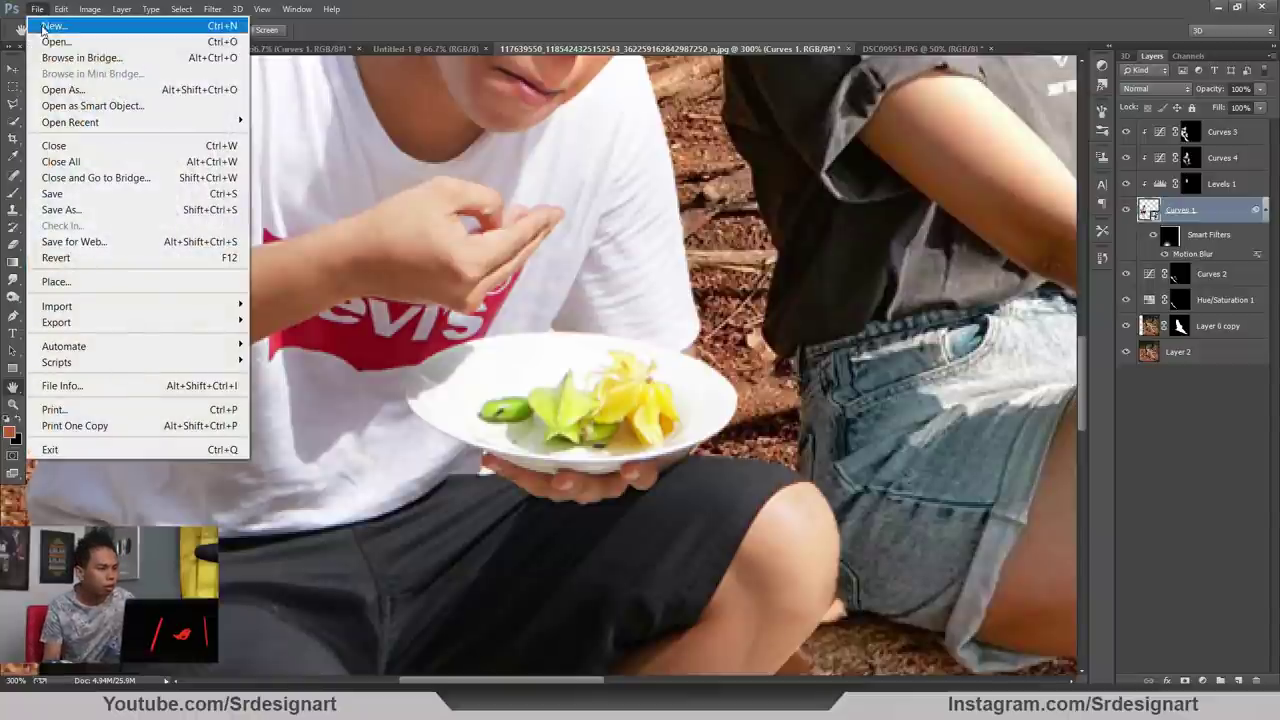
{"action": "left_click", "coordinate": [63, 45]}
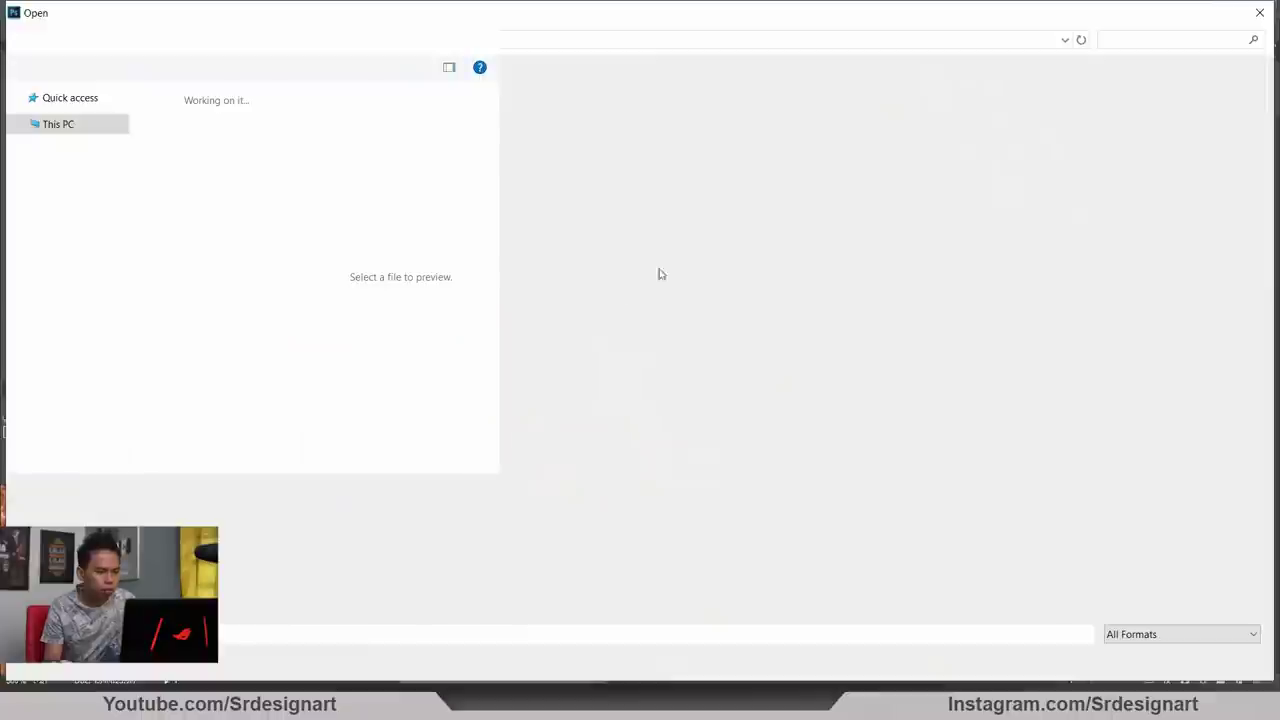
{"action": "scroll", "coordinate": [806, 399], "scroll_direction": "down", "scroll_amount": 1}
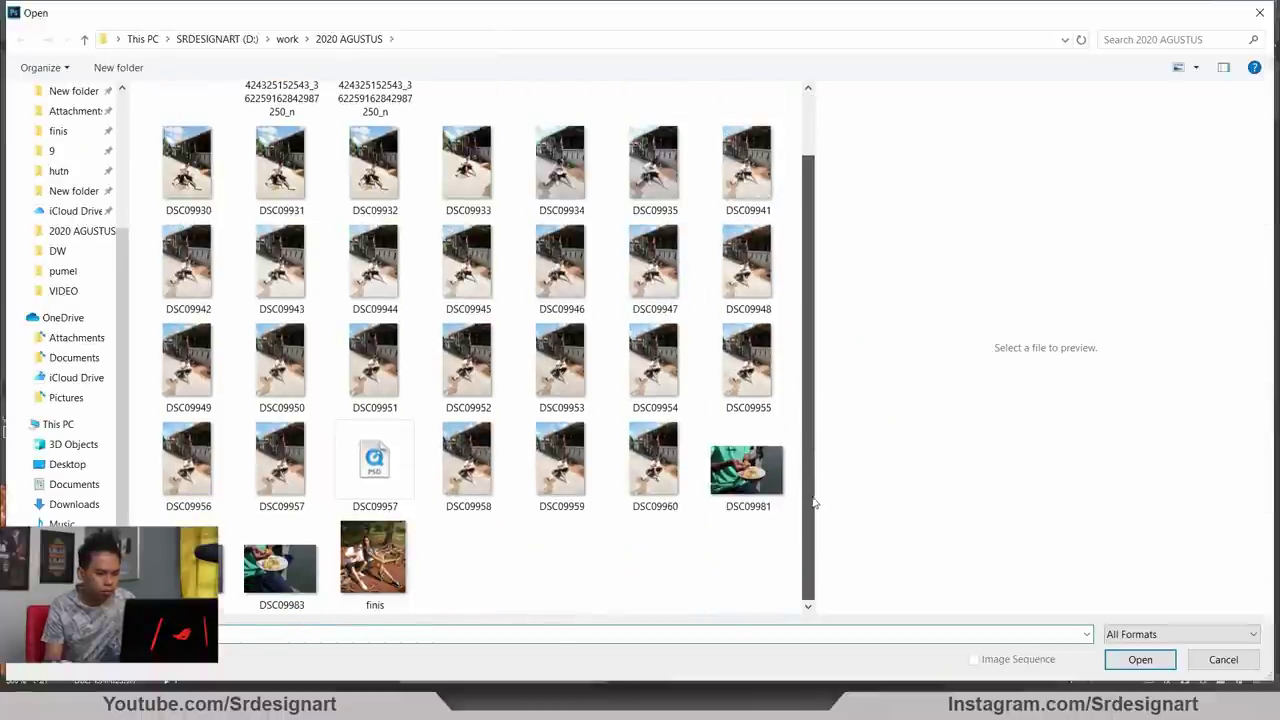
{"action": "left_click", "coordinate": [281, 565]}
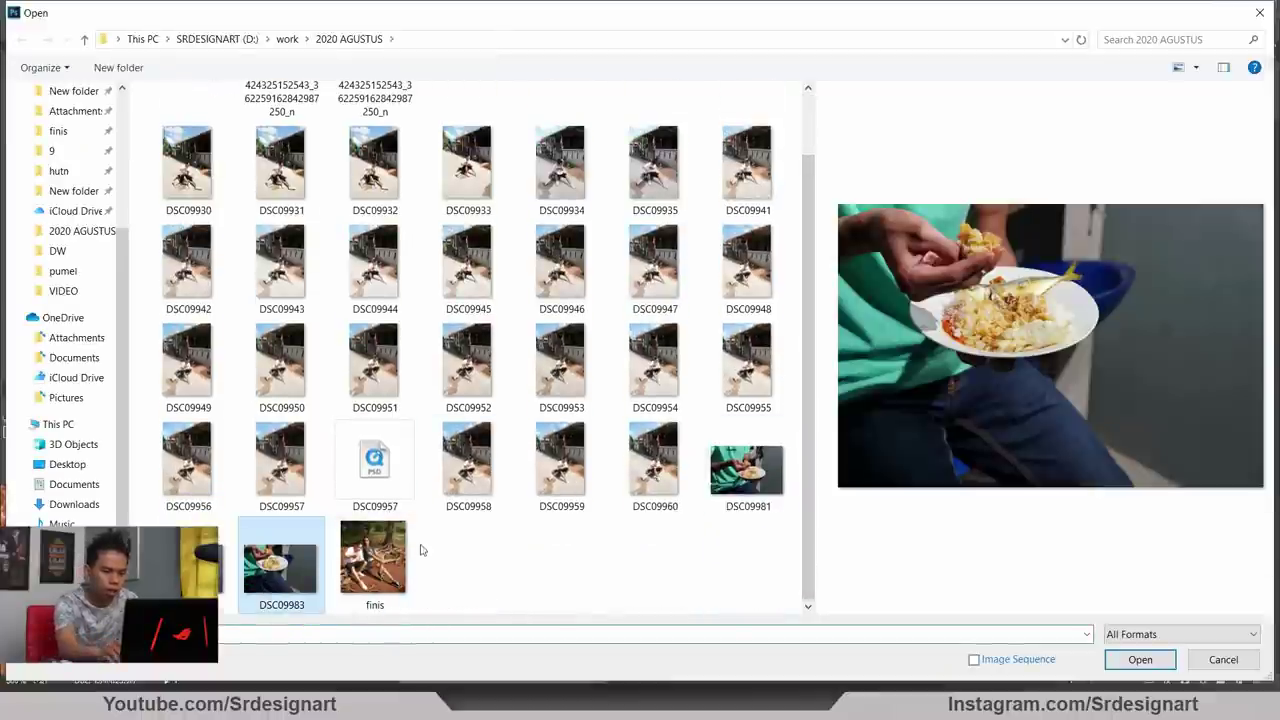
{"action": "key", "text": "Return"}
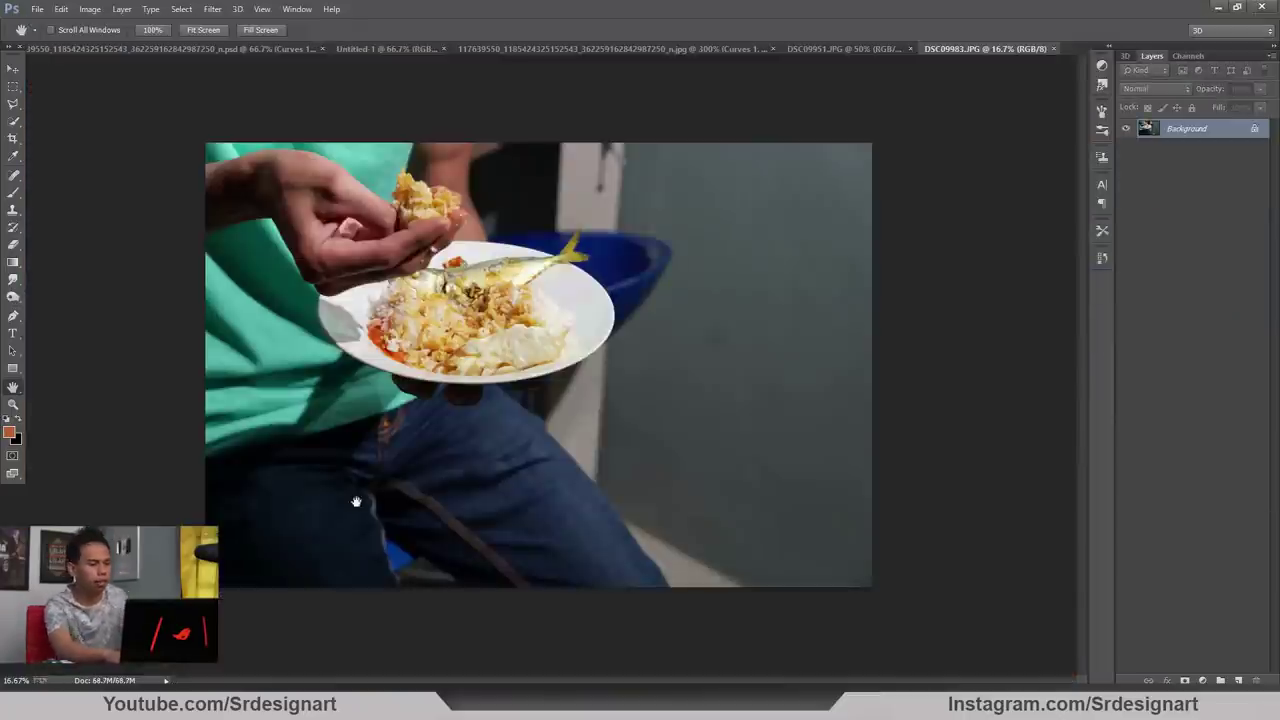
Select the whole plate of rice and fish with the Quick Selection tool, leaving out the hand
{"action": "key", "text": "ctrl+plus"}
{"action": "left_click_drag", "start_coordinate": [353, 256], "coordinate": [428, 333]}
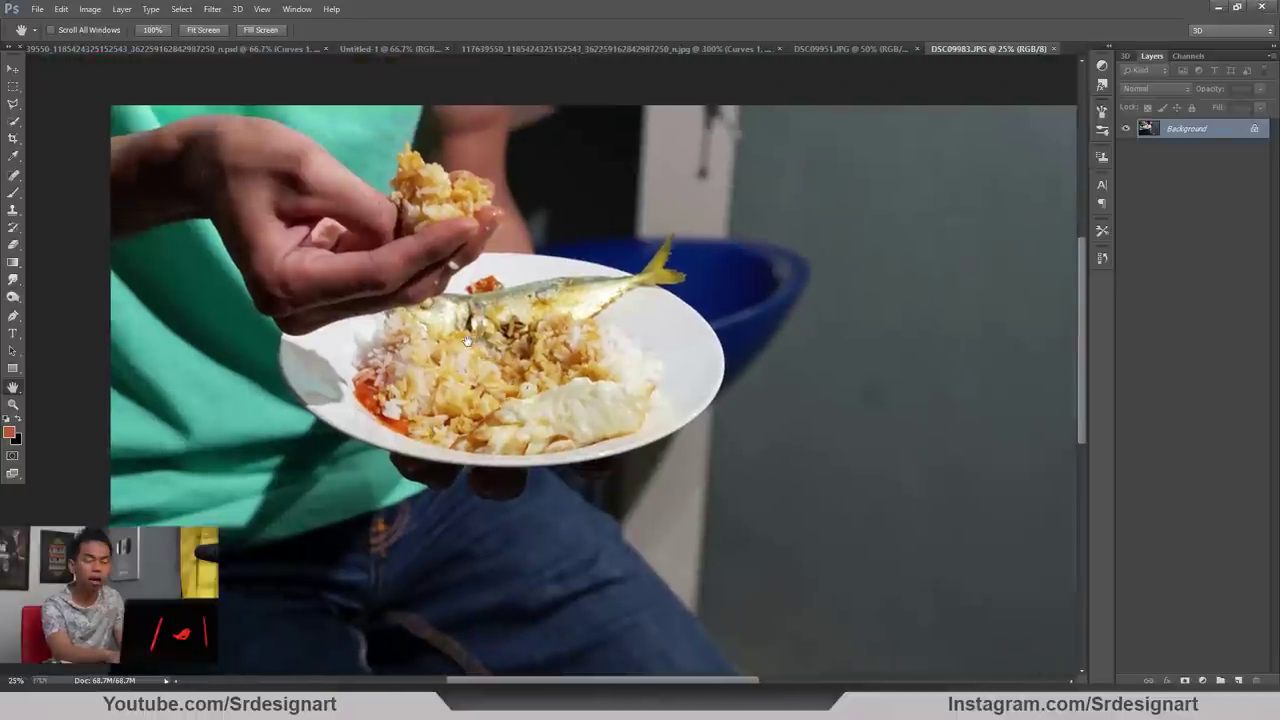
{"action": "scroll", "coordinate": [427, 333], "scroll_direction": "up", "scroll_amount": 1}
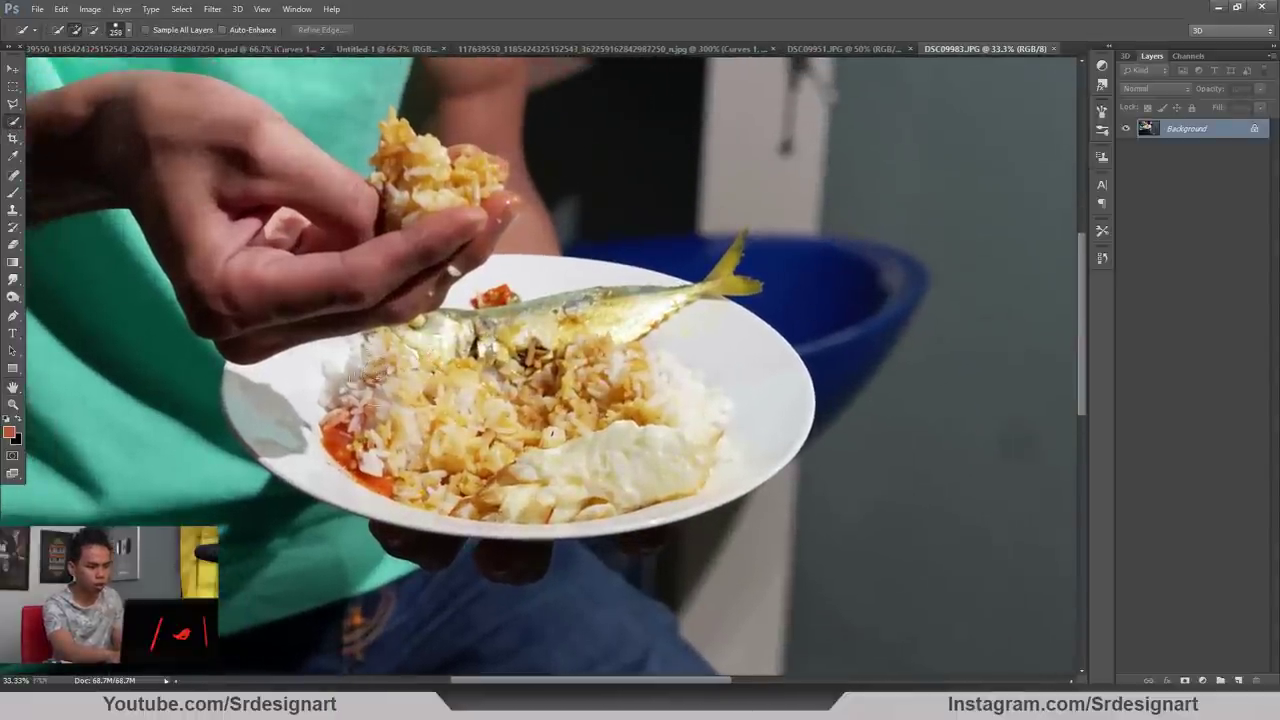
{"action": "mouse_move", "coordinate": [370, 433]}
{"action": "left_mouse_down"}
{"action": "mouse_move", "coordinate": [595, 472]}
{"action": "mouse_move", "coordinate": [677, 445]}
{"action": "mouse_move", "coordinate": [707, 385]}
{"action": "mouse_move", "coordinate": [697, 359]}
{"action": "mouse_move", "coordinate": [619, 323]}
{"action": "mouse_move", "coordinate": [470, 316]}
{"action": "left_mouse_up"}
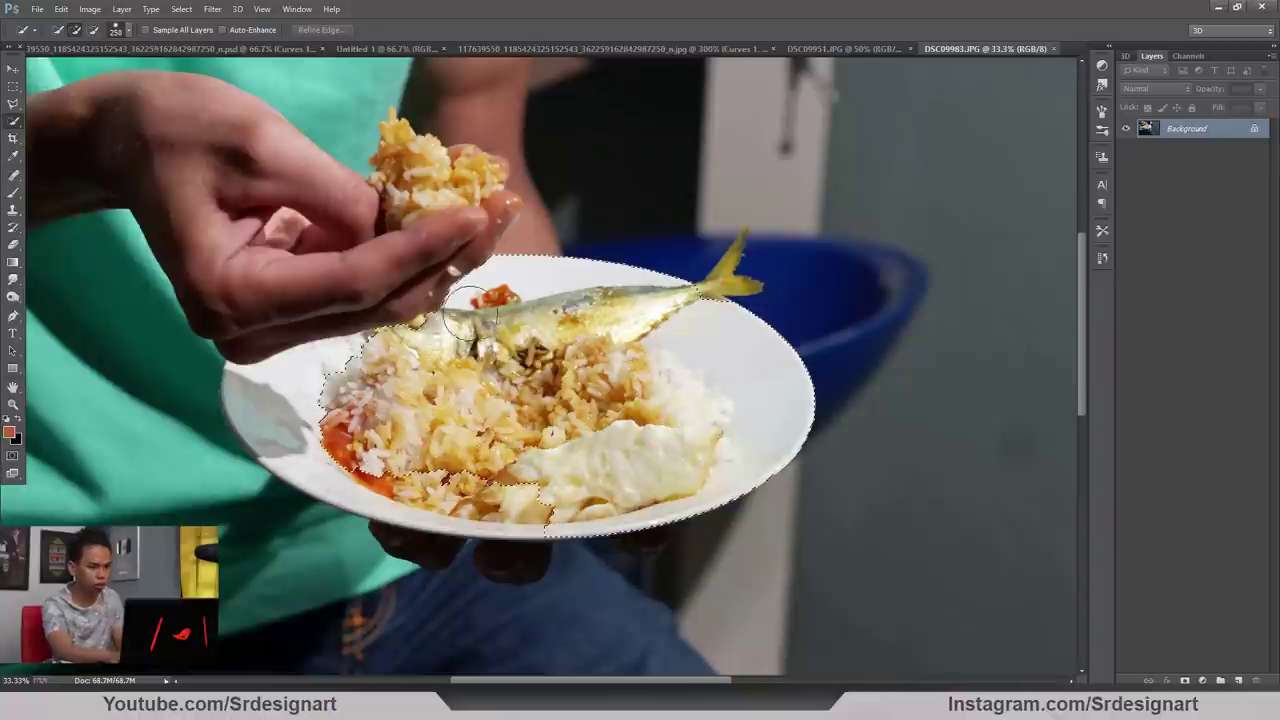
{"action": "mouse_move", "coordinate": [355, 390]}
{"action": "left_mouse_down"}
{"action": "mouse_move", "coordinate": [473, 463]}
{"action": "mouse_move", "coordinate": [678, 486]}
{"action": "left_mouse_up"}
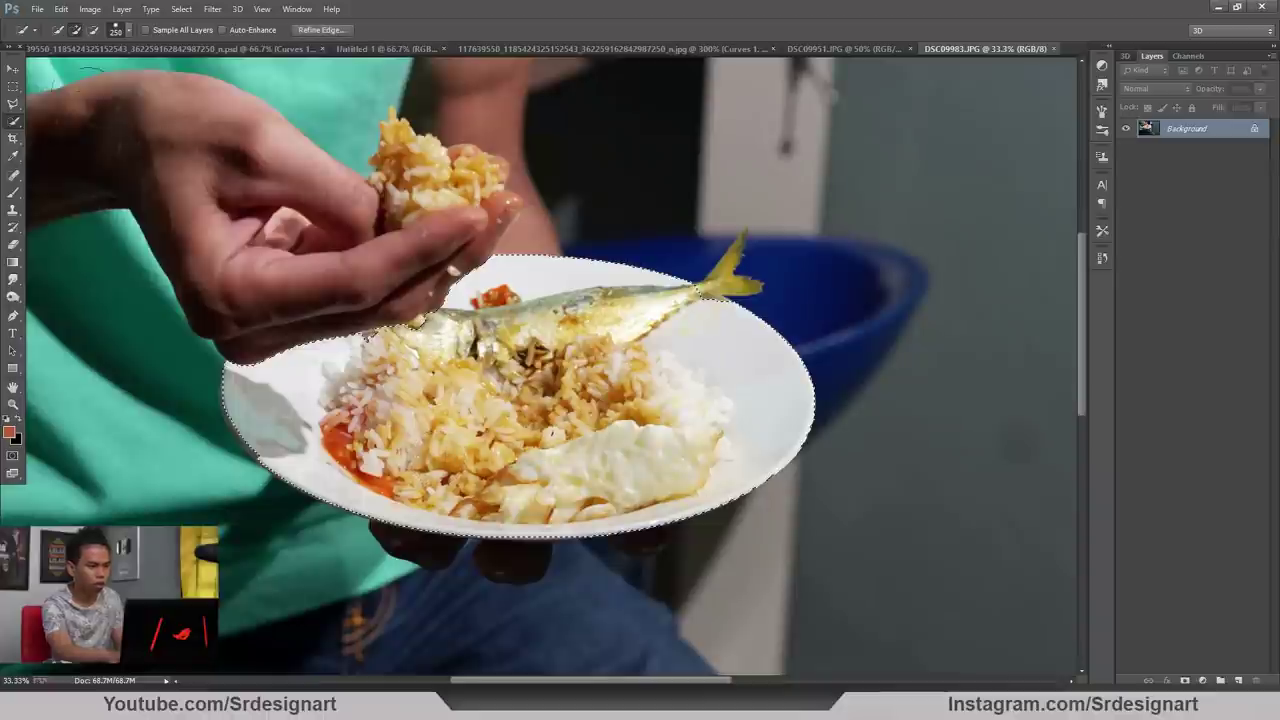
Move the selected plate into the forest composite, place its layer above Curves 3 and release its clipping mask
{"action": "key", "text": "v"}
{"action": "mouse_move", "coordinate": [547, 384]}
{"action": "left_mouse_down"}
{"action": "mouse_move", "coordinate": [775, 88]}
{"action": "mouse_move", "coordinate": [829, 54]}
{"action": "mouse_move", "coordinate": [601, 62]}
{"action": "mouse_move", "coordinate": [578, 50]}
{"action": "mouse_move", "coordinate": [585, 385]}
{"action": "mouse_move", "coordinate": [586, 371]}
{"action": "left_mouse_up"}
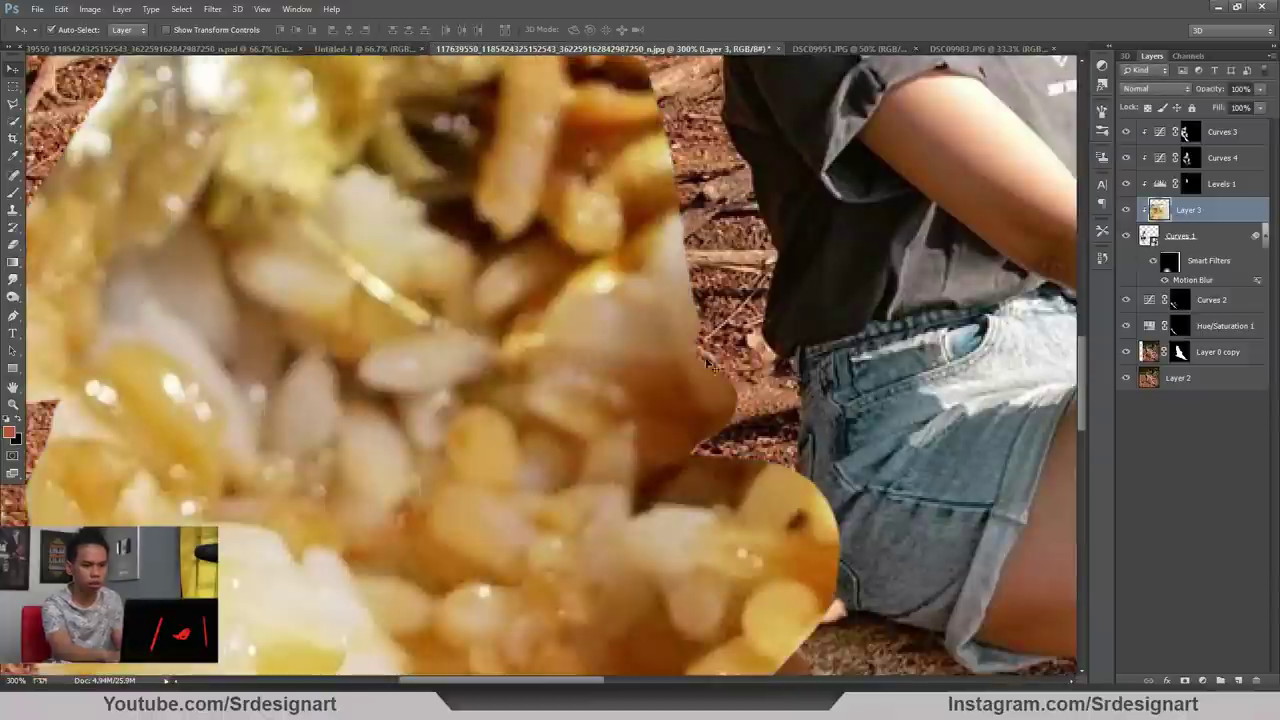
{"action": "left_click_drag", "start_coordinate": [1189, 210], "coordinate": [1208, 126]}
{"action": "right_click", "coordinate": [1220, 131]}
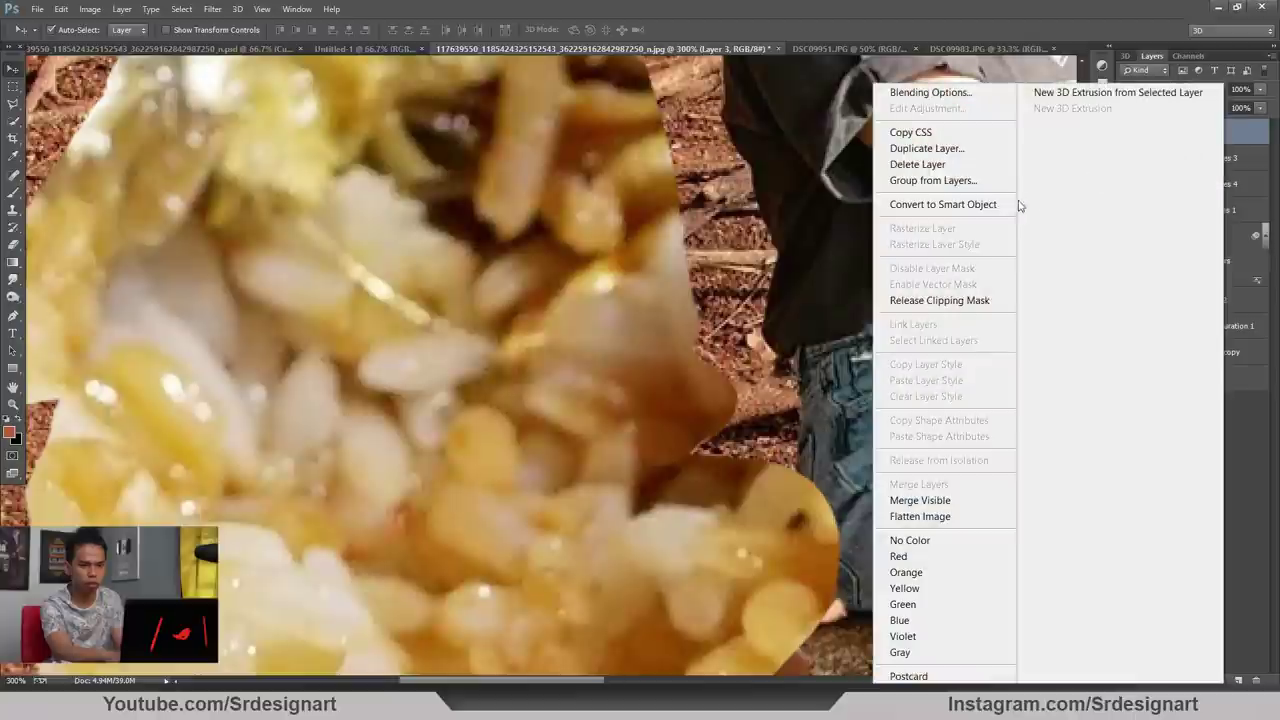
{"action": "left_click", "coordinate": [988, 301]}
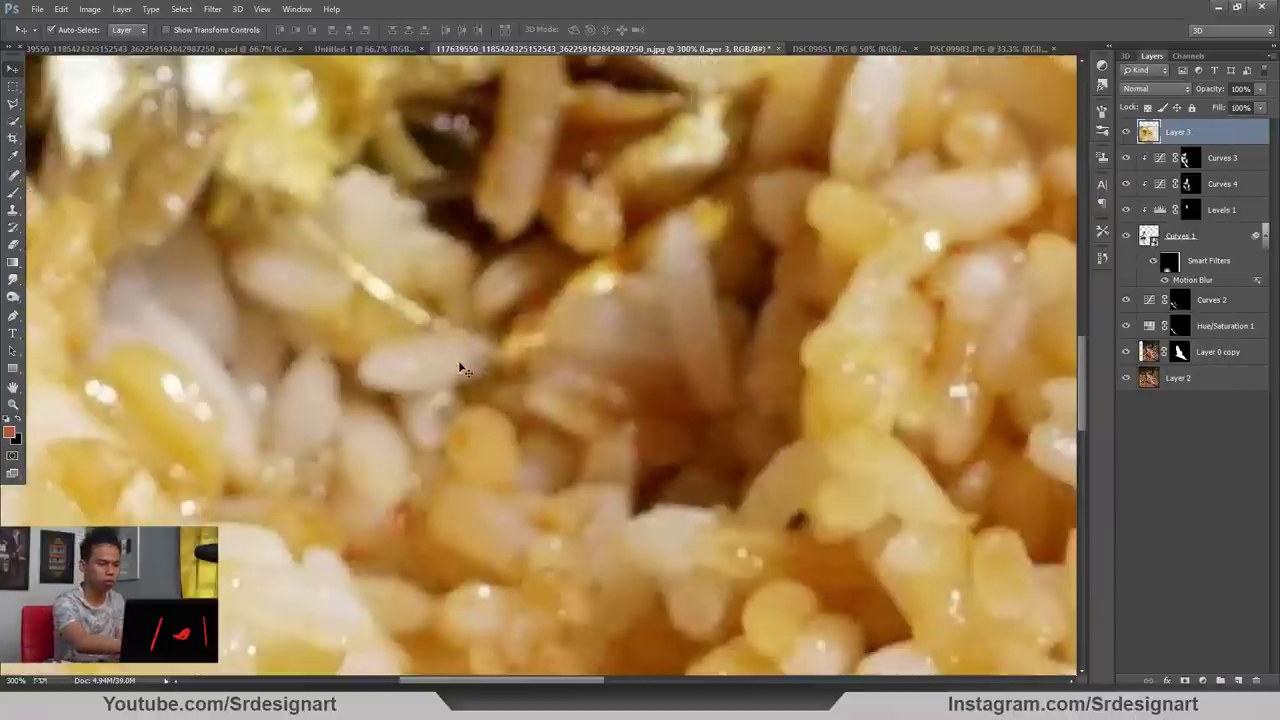
Scale the rice plate to about 5.98% width and 4.98% height and fit it over the man's plate
{"action": "key", "text": "ctrl+t"}
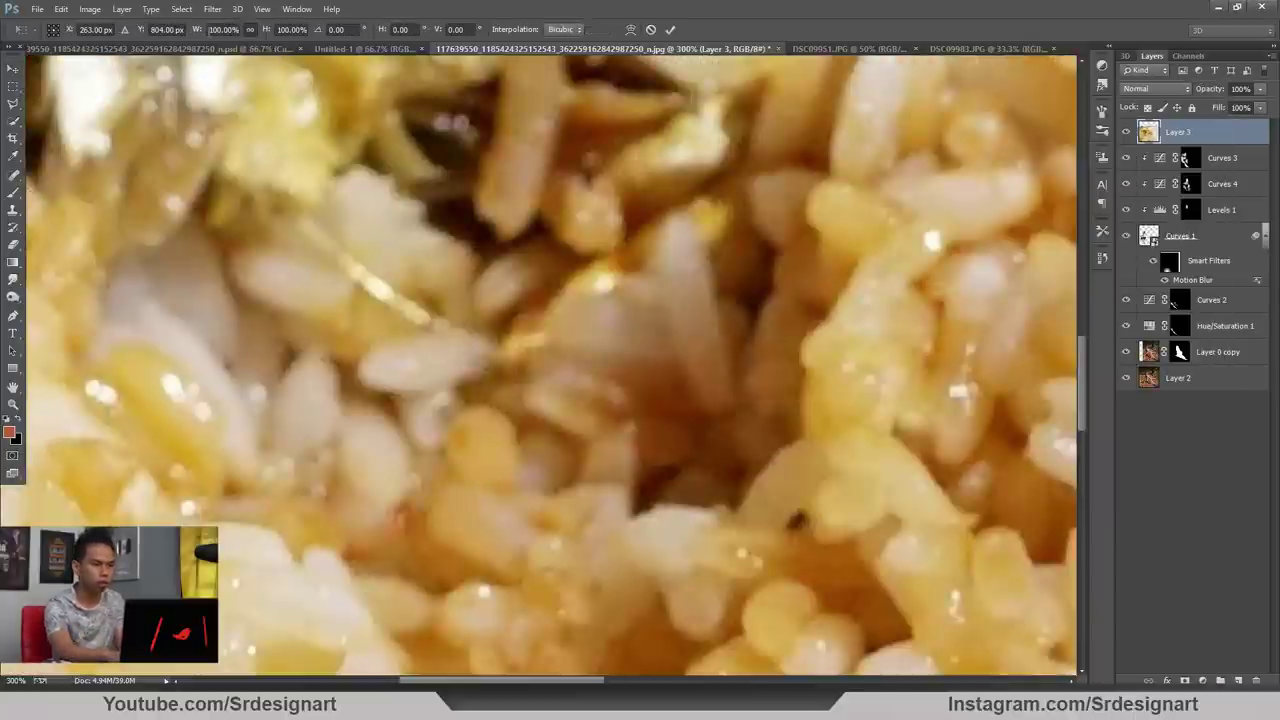
{"action": "left_click_drag", "start_coordinate": [198, 32], "coordinate": [135, 39]}
{"action": "left_click_drag", "start_coordinate": [464, 466], "coordinate": [641, 380]}
{"action": "left_click_drag", "start_coordinate": [561, 467], "coordinate": [561, 455]}
{"action": "mouse_move", "coordinate": [562, 319]}
{"action": "left_mouse_down"}
{"action": "mouse_move", "coordinate": [566, 333]}
{"action": "mouse_move", "coordinate": [567, 320]}
{"action": "left_mouse_up"}
{"action": "left_click_drag", "start_coordinate": [578, 364], "coordinate": [588, 368]}
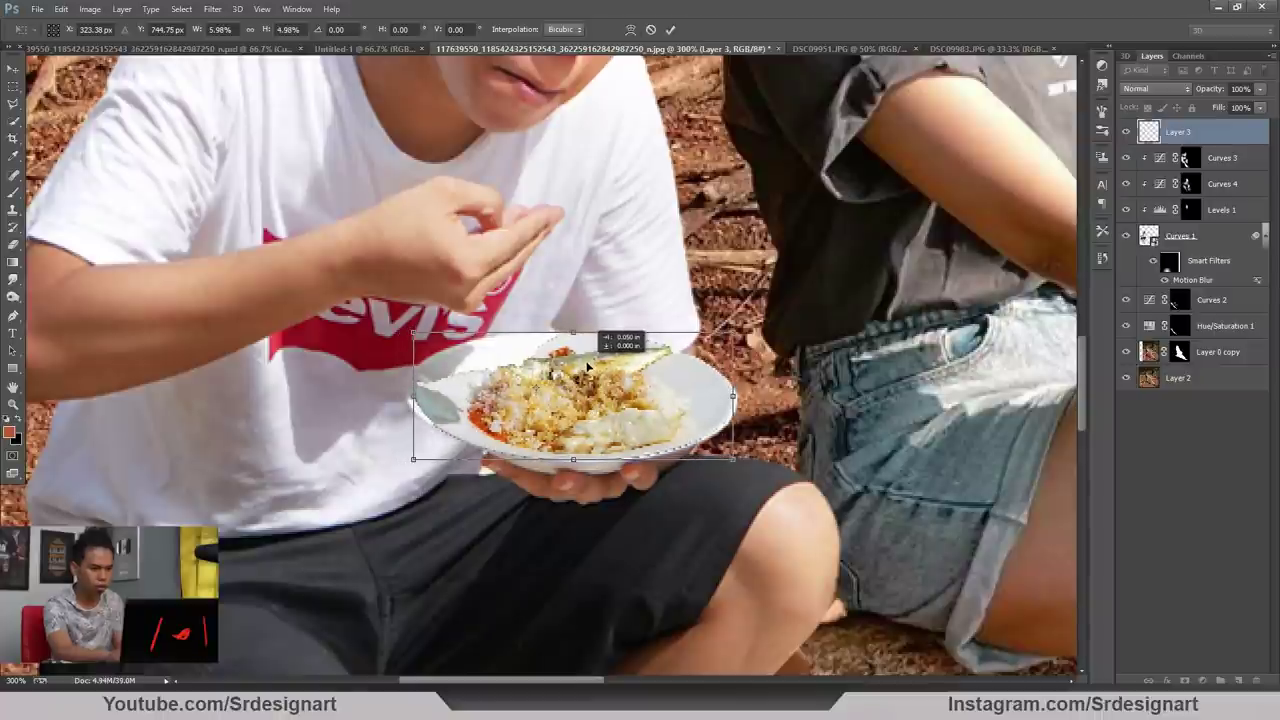
{"action": "key", "text": "Return"}
Brighten the rice plate with a Curves adjustment, lifting the midtones and moving the white point's input to 229
{"action": "left_click", "coordinate": [14, 246]}
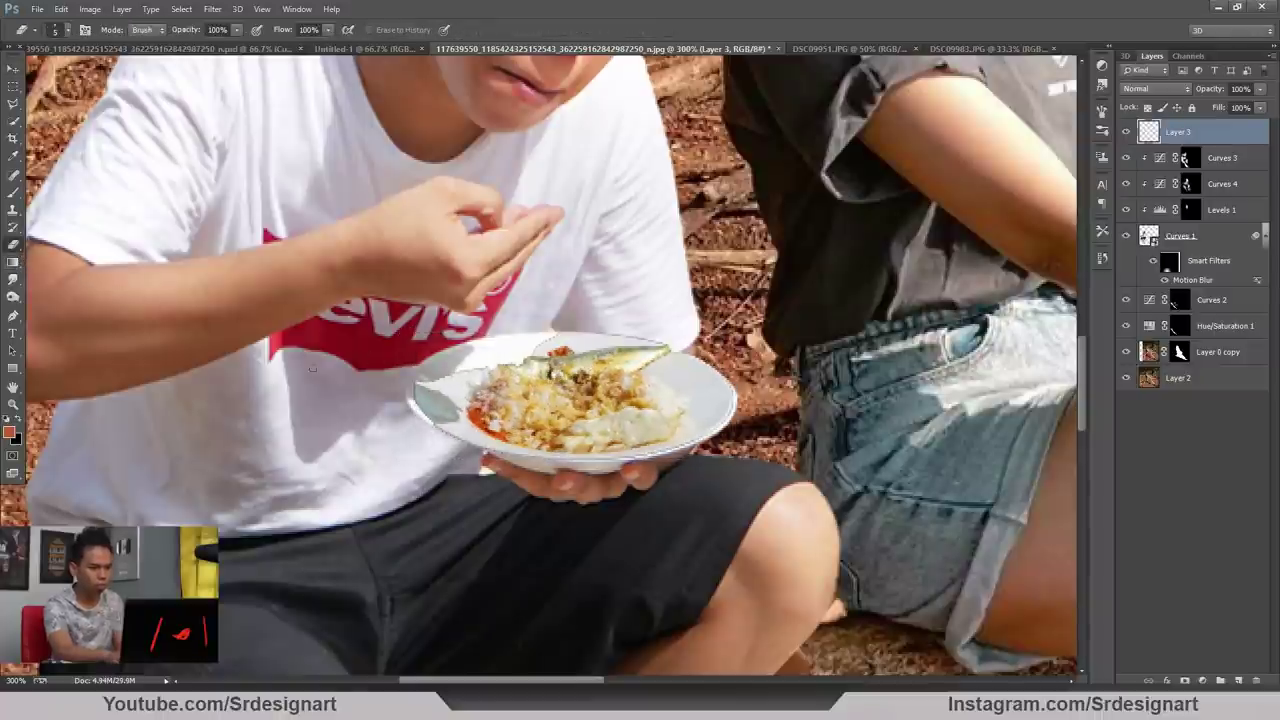
{"action": "key", "text": "ctrl+m"}
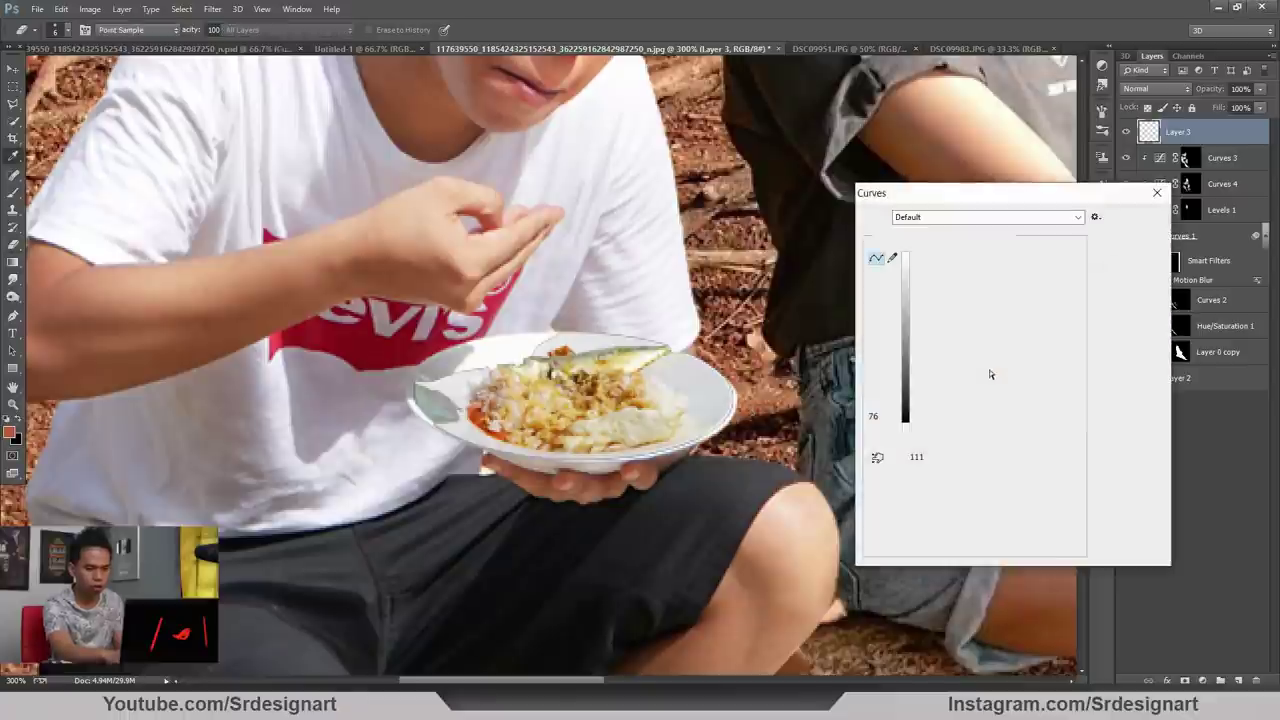
{"action": "left_click", "coordinate": [998, 339]}
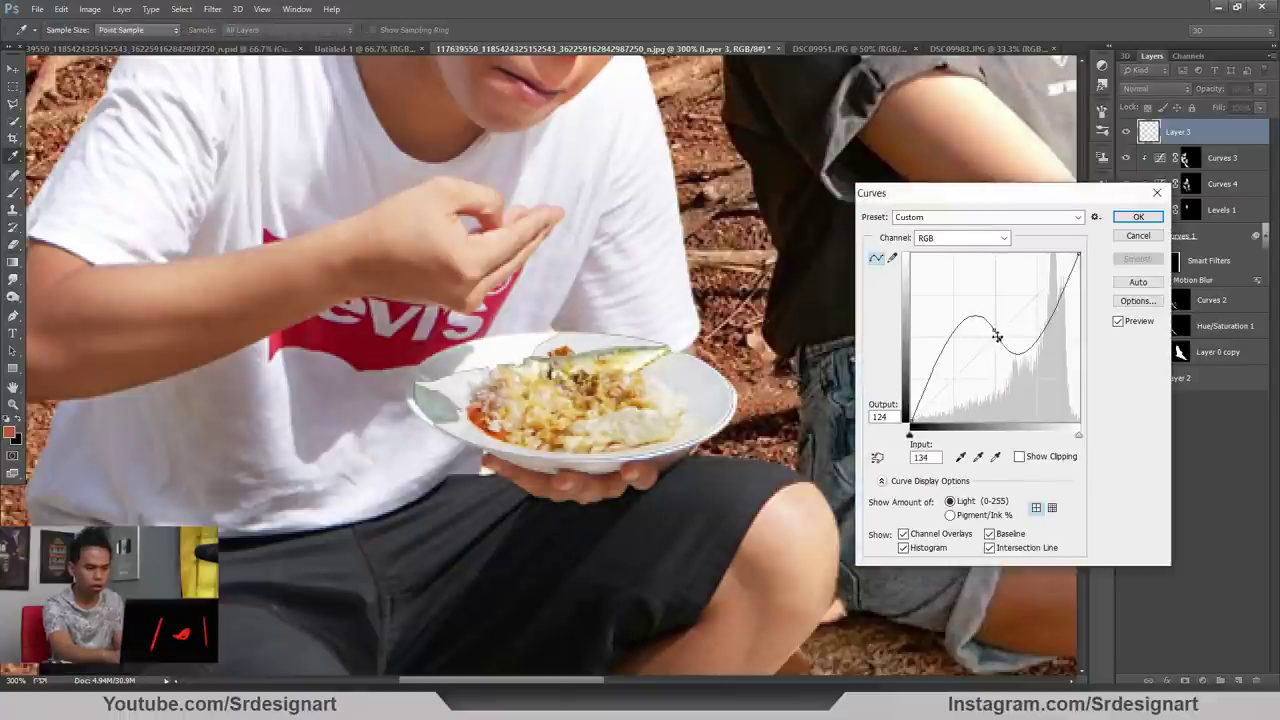
{"action": "key", "text": "ctrl+z"}
{"action": "left_click_drag", "start_coordinate": [988, 330], "coordinate": [987, 329]}
{"action": "left_click_drag", "start_coordinate": [1077, 255], "coordinate": [1058, 253]}
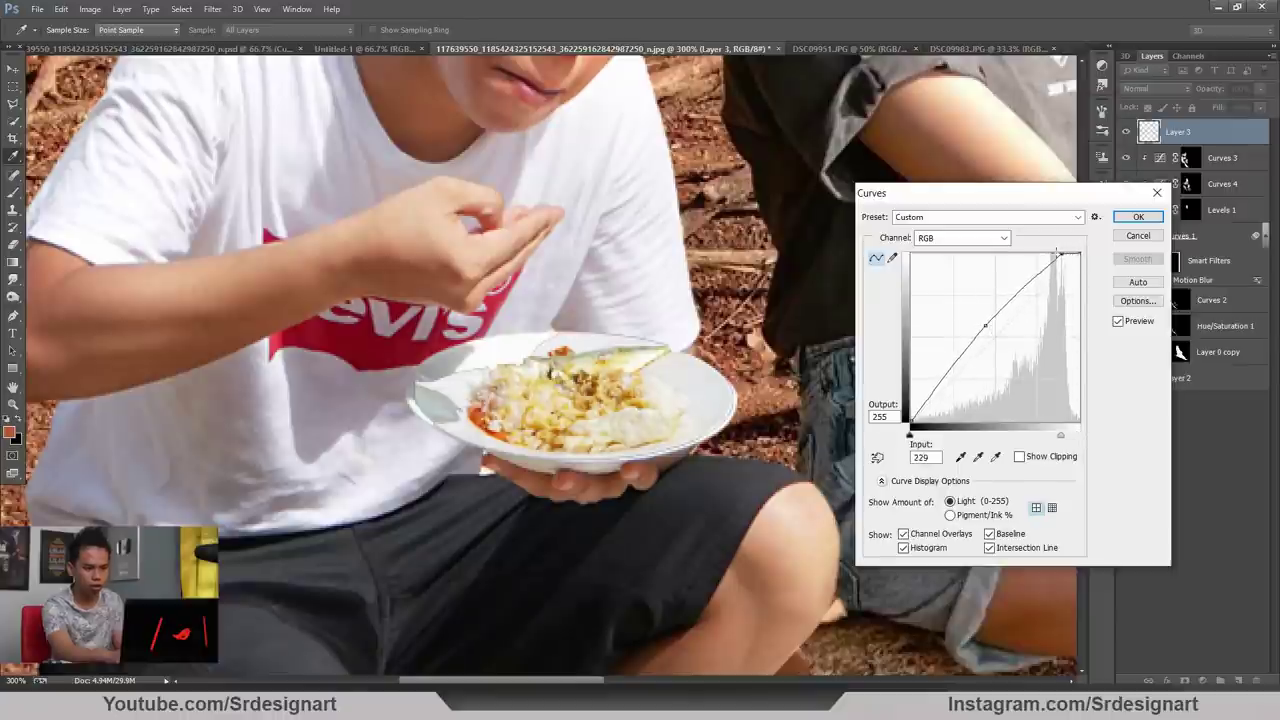
{"action": "key", "text": "Return"}
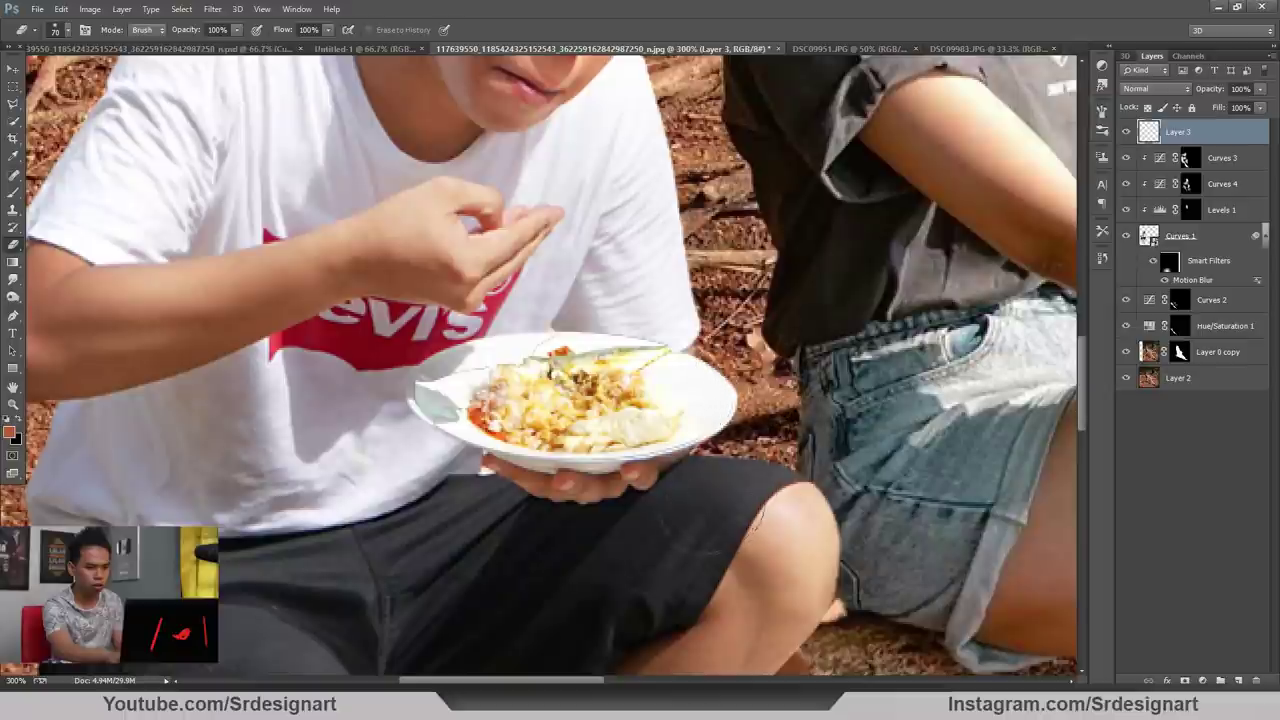
Clean up the pasted plate's outer edge with the Eraser at brush sizes 70 and 40
{"action": "mouse_move", "coordinate": [711, 498]}
{"action": "left_mouse_down"}
{"action": "mouse_move", "coordinate": [605, 507]}
{"action": "mouse_move", "coordinate": [415, 473]}
{"action": "mouse_move", "coordinate": [405, 401]}
{"action": "mouse_move", "coordinate": [458, 317]}
{"action": "left_mouse_up"}
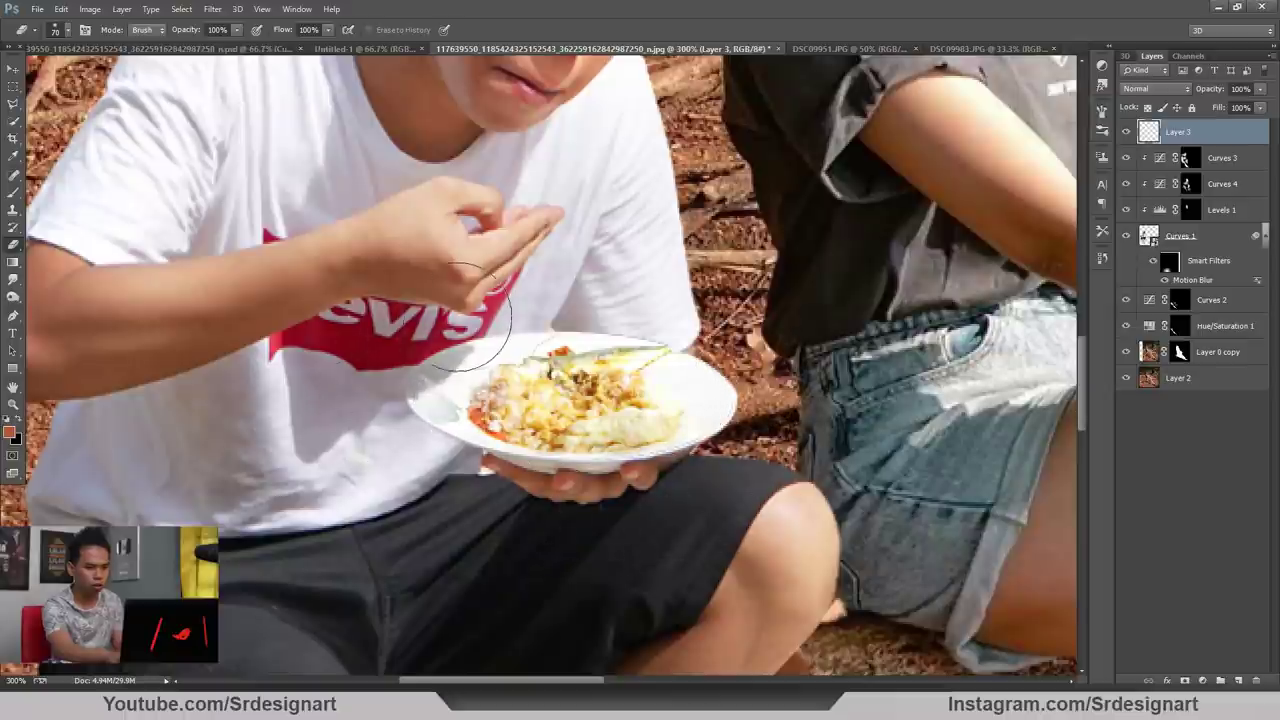
{"action": "key", "text": "bracketleft"}
{"action": "key", "text": "bracketleft"}
{"action": "key", "text": "bracketleft"}
{"action": "key", "text": "ctrl+minus"}
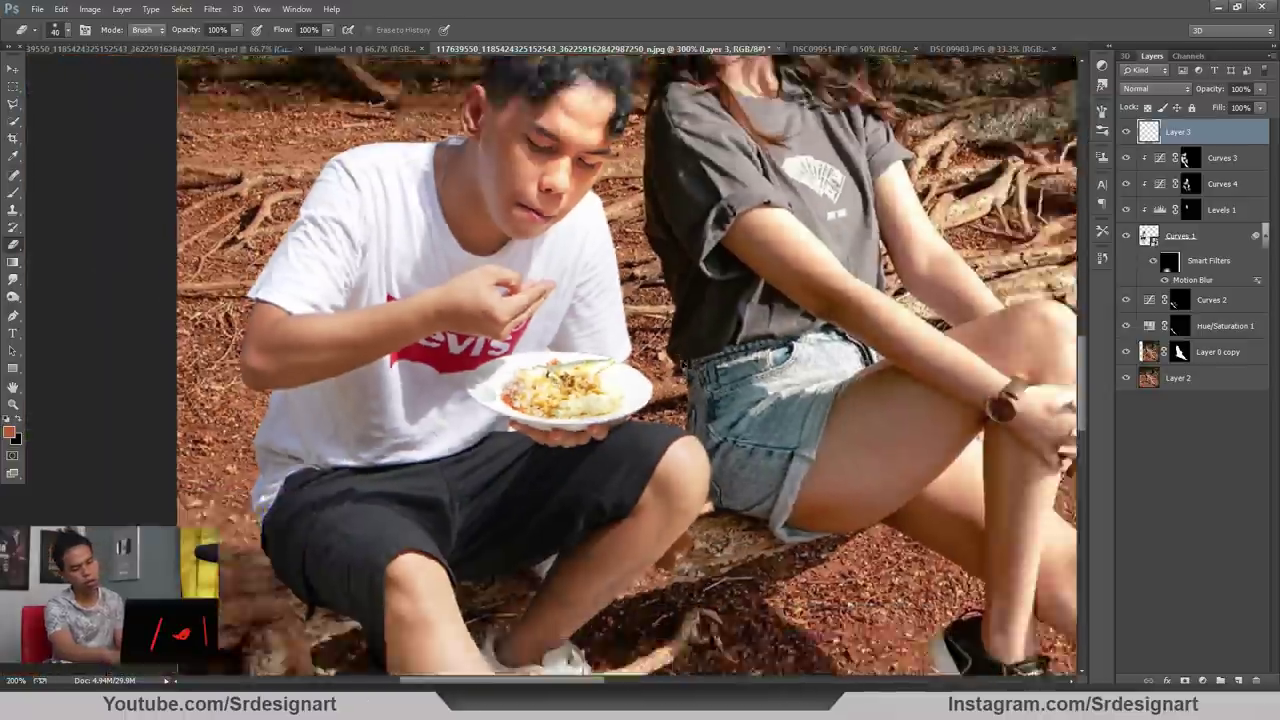
{"action": "key", "text": "ctrl+minus"}
{"action": "key", "text": "ctrl+plus"}
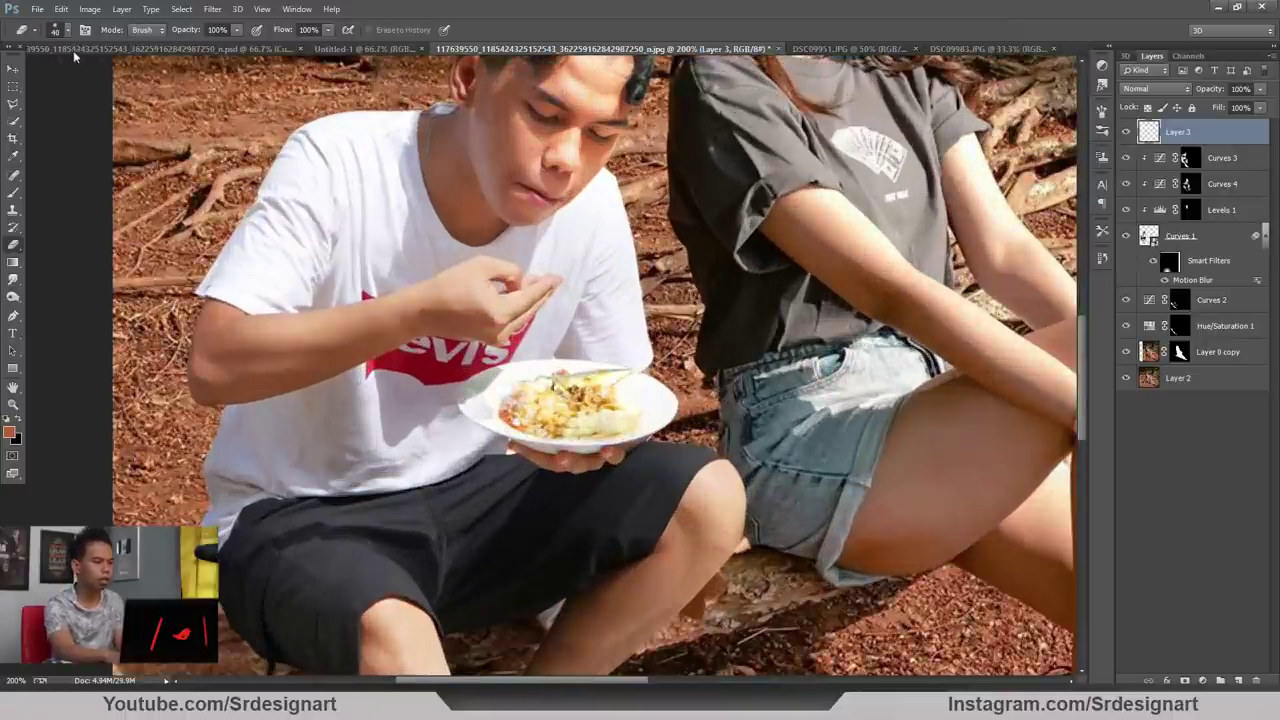
{"action": "key", "text": "ctrl+plus"}
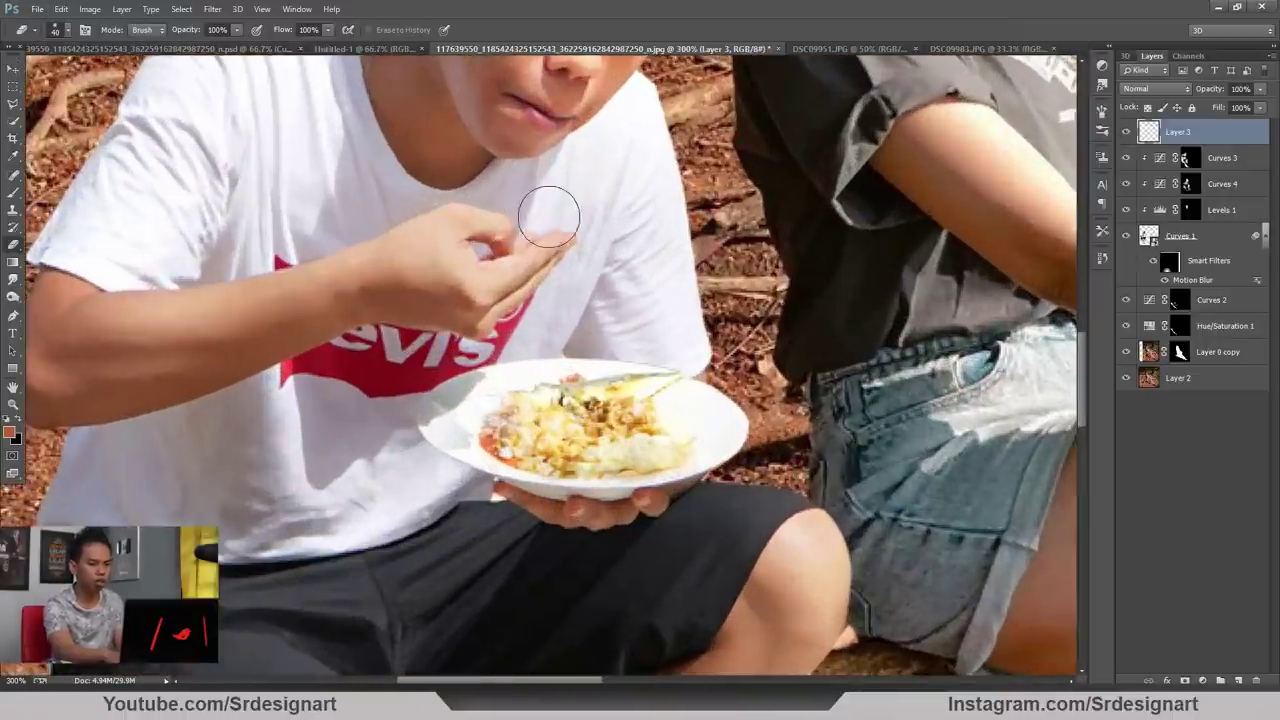
Add the rice held in the fingers to the selection in DSC09983.JPG with Quick Selection at size 100, and shift the selected pixels slightly
{"action": "key", "text": "m"}
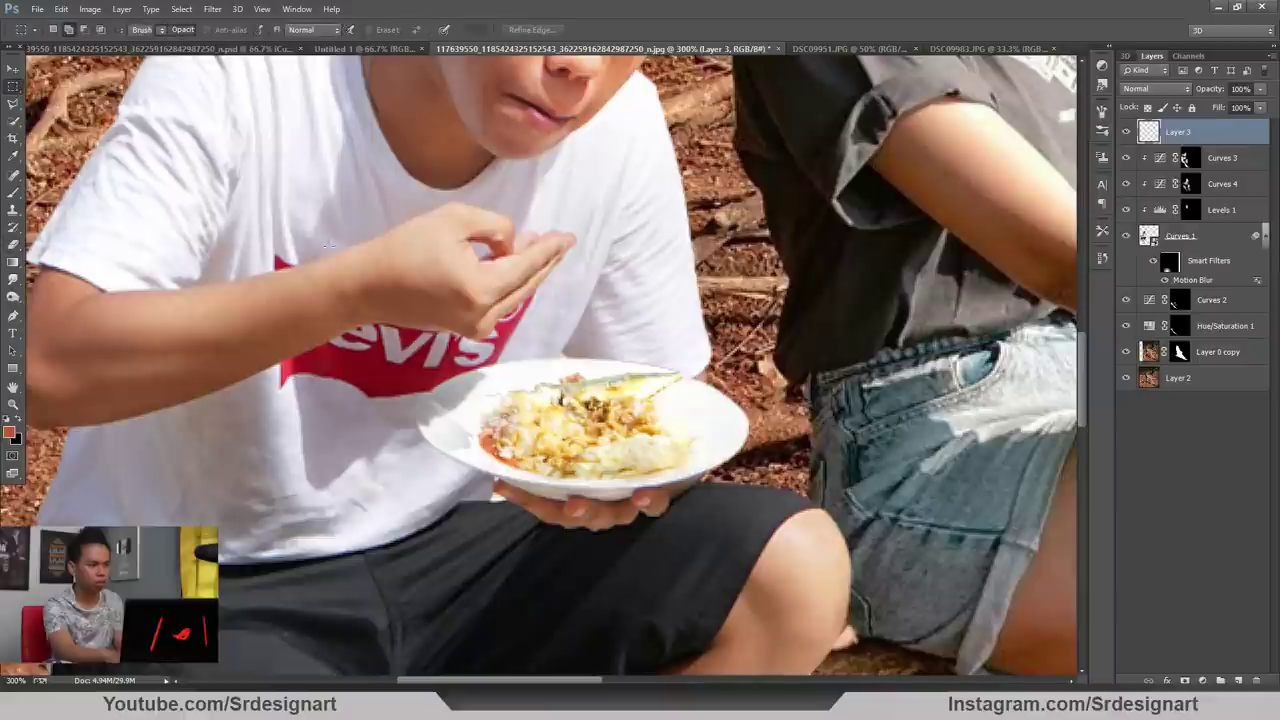
{"action": "key", "text": "ctrl+plus"}
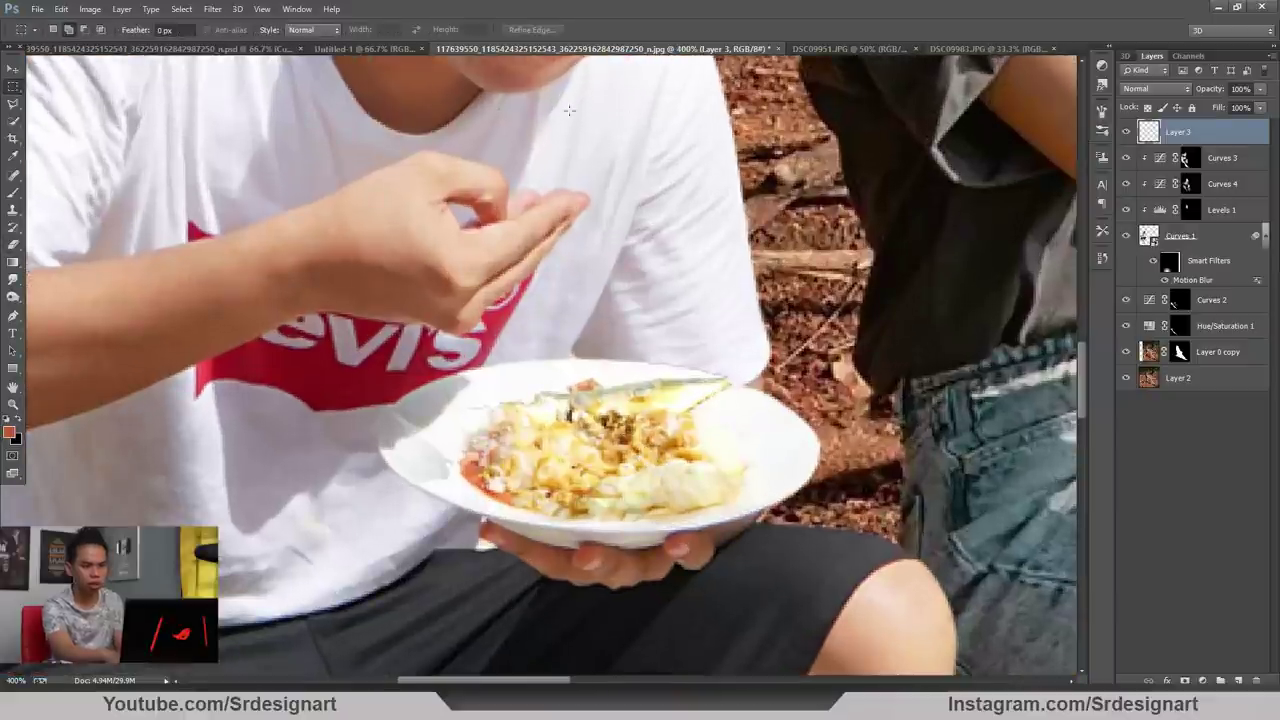
{"action": "left_click", "coordinate": [960, 49]}
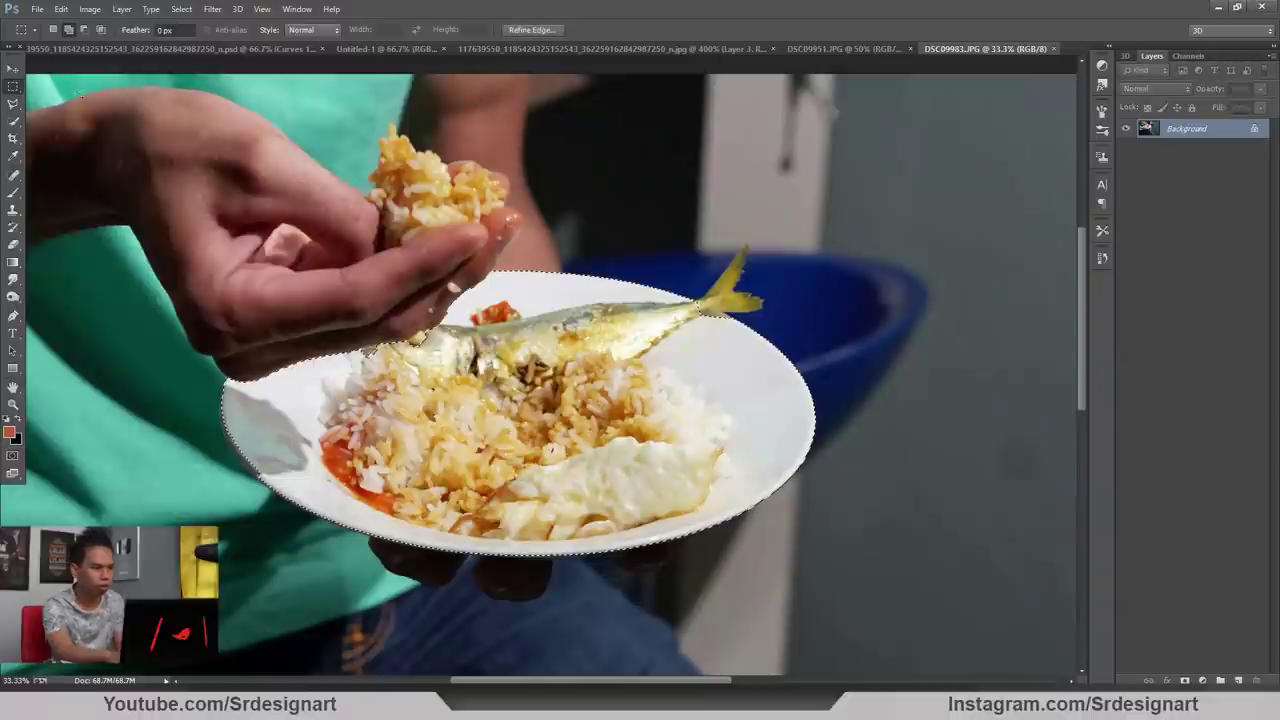
{"action": "left_click", "coordinate": [13, 105]}
{"action": "left_click", "coordinate": [13, 122]}
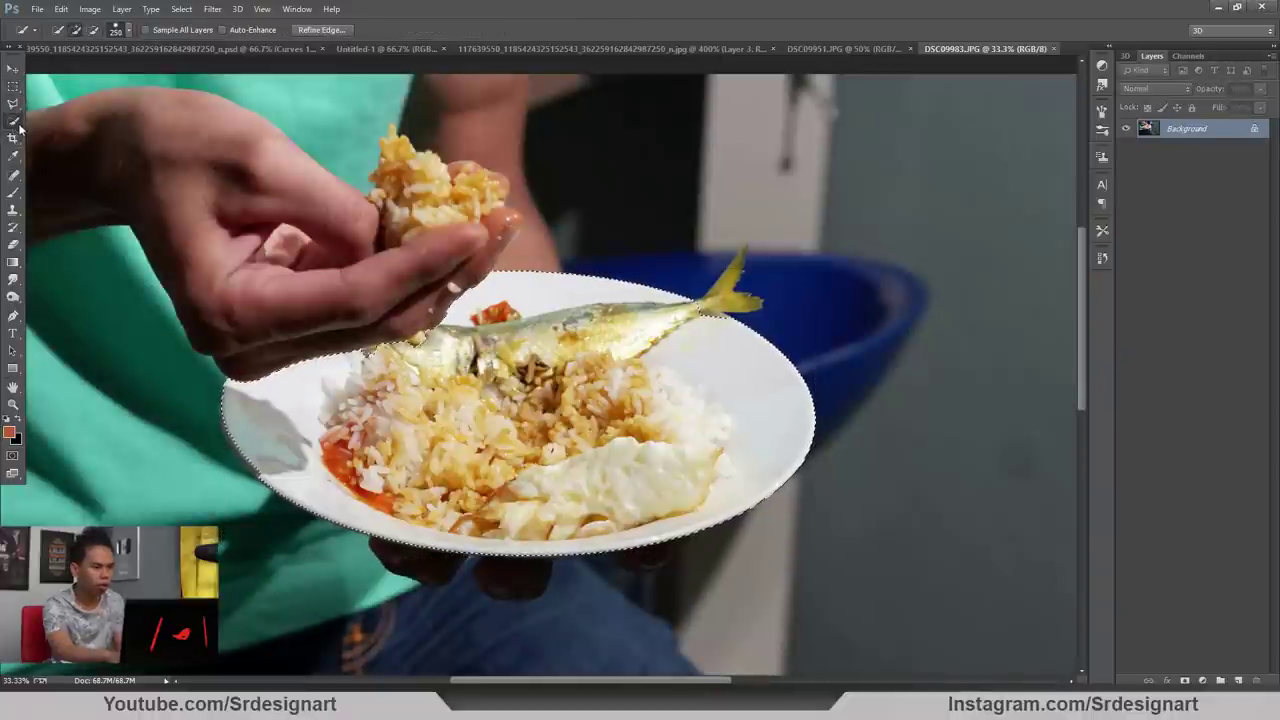
{"action": "key", "text": "bracketleft"}
{"action": "key", "text": "bracketleft"}
{"action": "key", "text": "bracketleft"}
{"action": "key", "text": "bracketleft"}
{"action": "key", "text": "bracketleft"}
{"action": "mouse_move", "coordinate": [397, 152]}
{"action": "left_mouse_down"}
{"action": "mouse_move", "coordinate": [470, 200]}
{"action": "mouse_move", "coordinate": [455, 207]}
{"action": "left_mouse_up"}
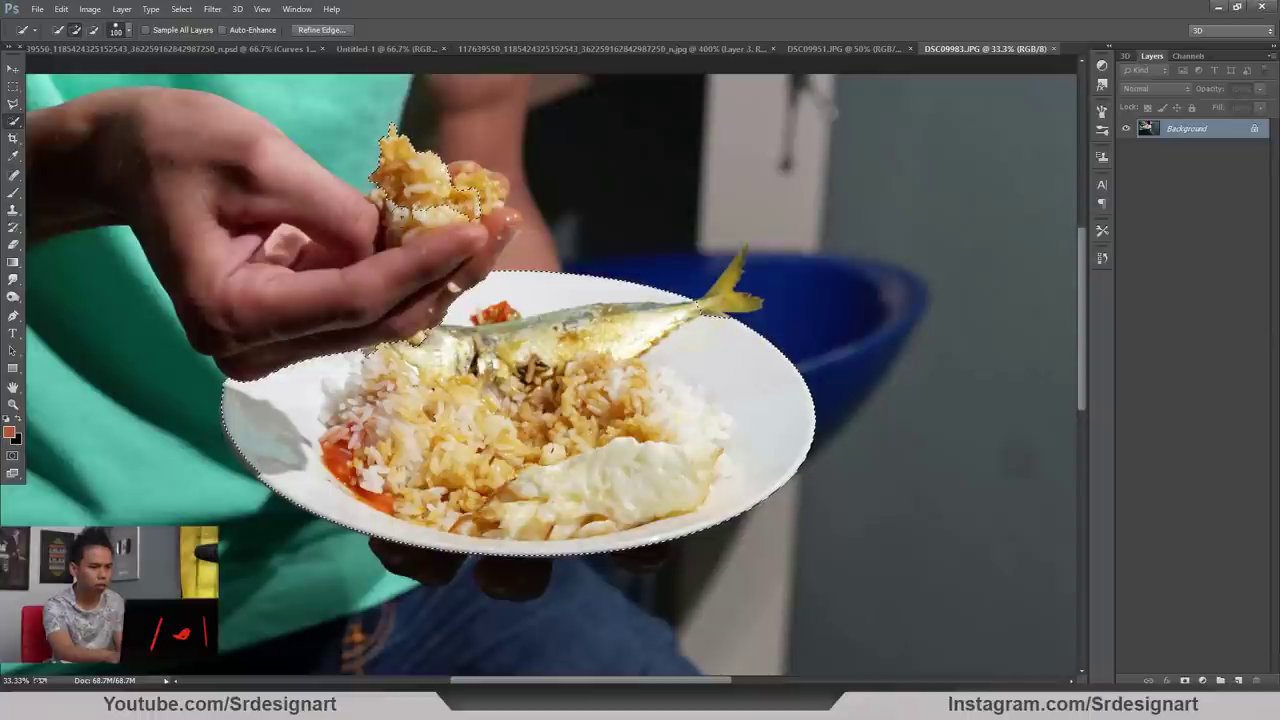
{"action": "left_click", "coordinate": [13, 69]}
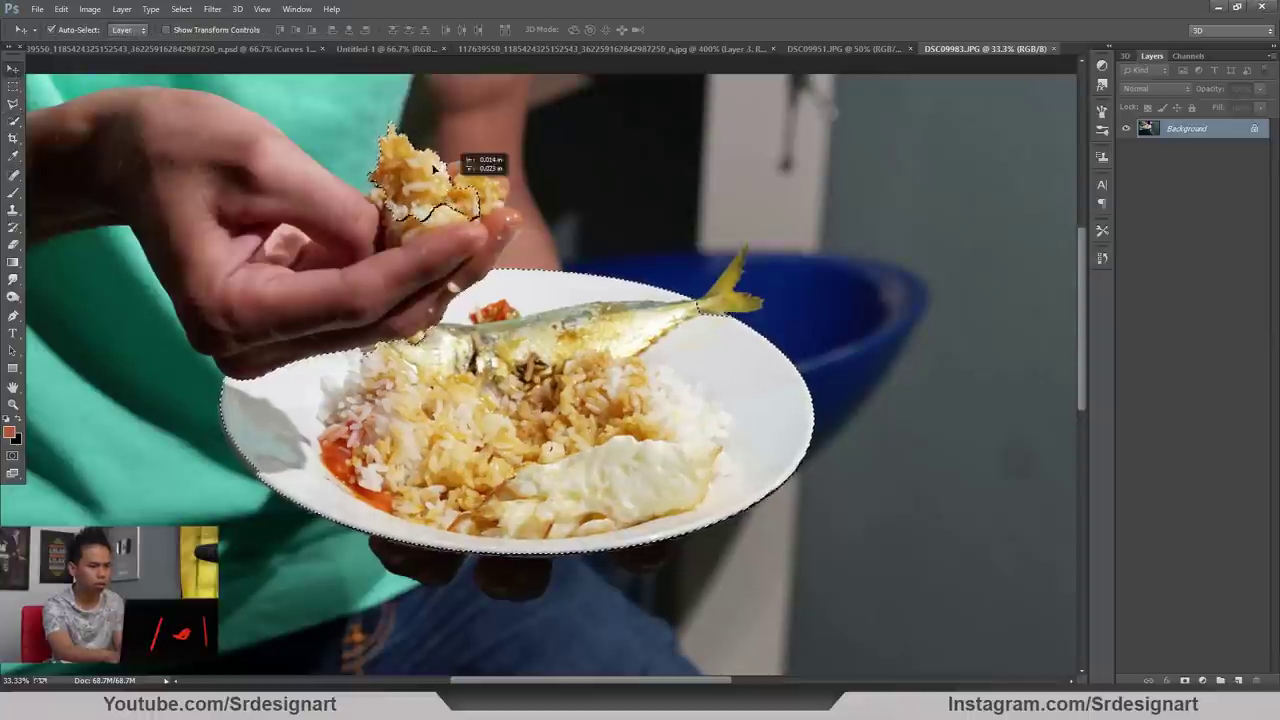
{"action": "left_click_drag", "start_coordinate": [471, 157], "coordinate": [428, 119]}
Try to separate the plate from the handful of rice with a Polygonal Lasso outline that intersects the selection
{"action": "left_click", "coordinate": [13, 87]}
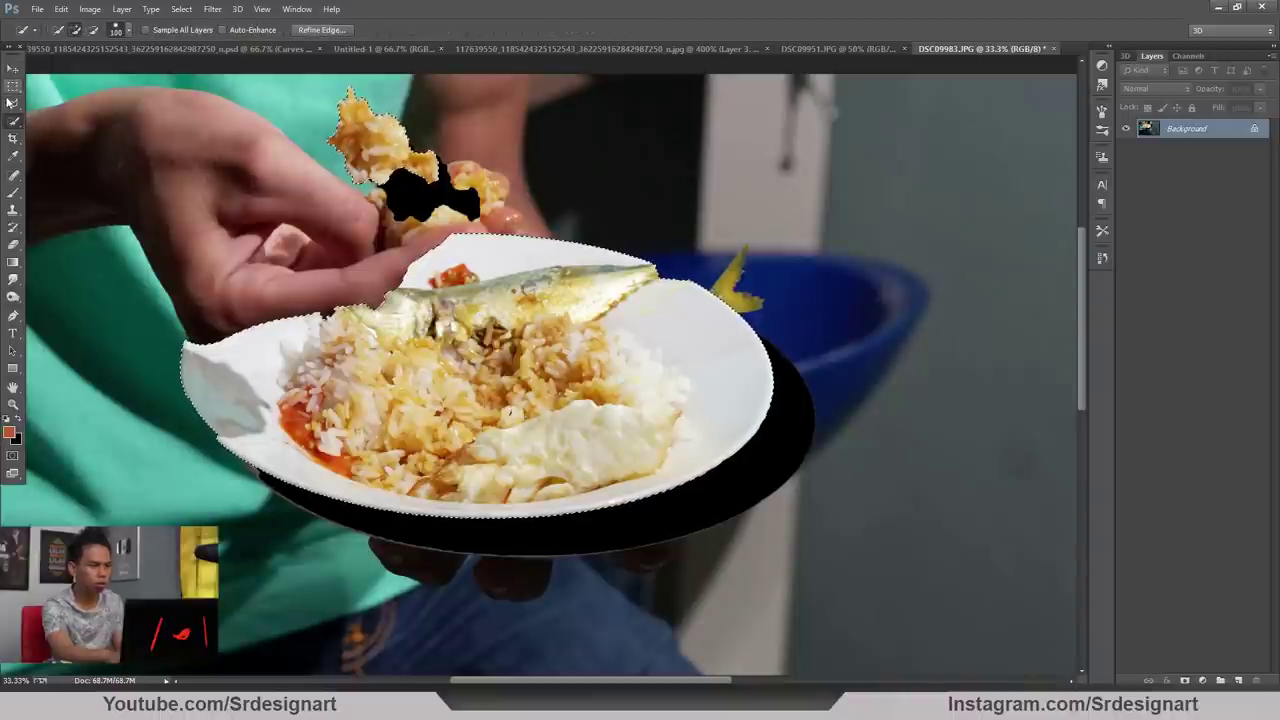
{"action": "left_click", "coordinate": [13, 104]}
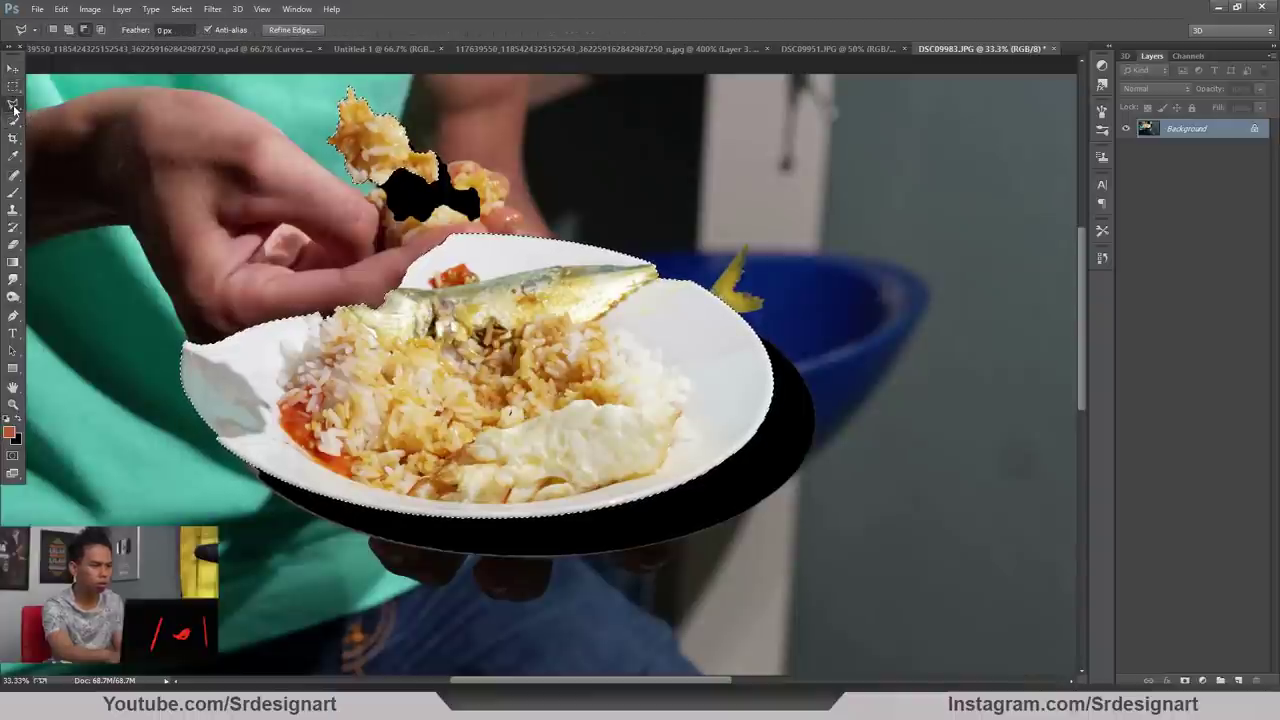
{"action": "left_click", "coordinate": [81, 30]}
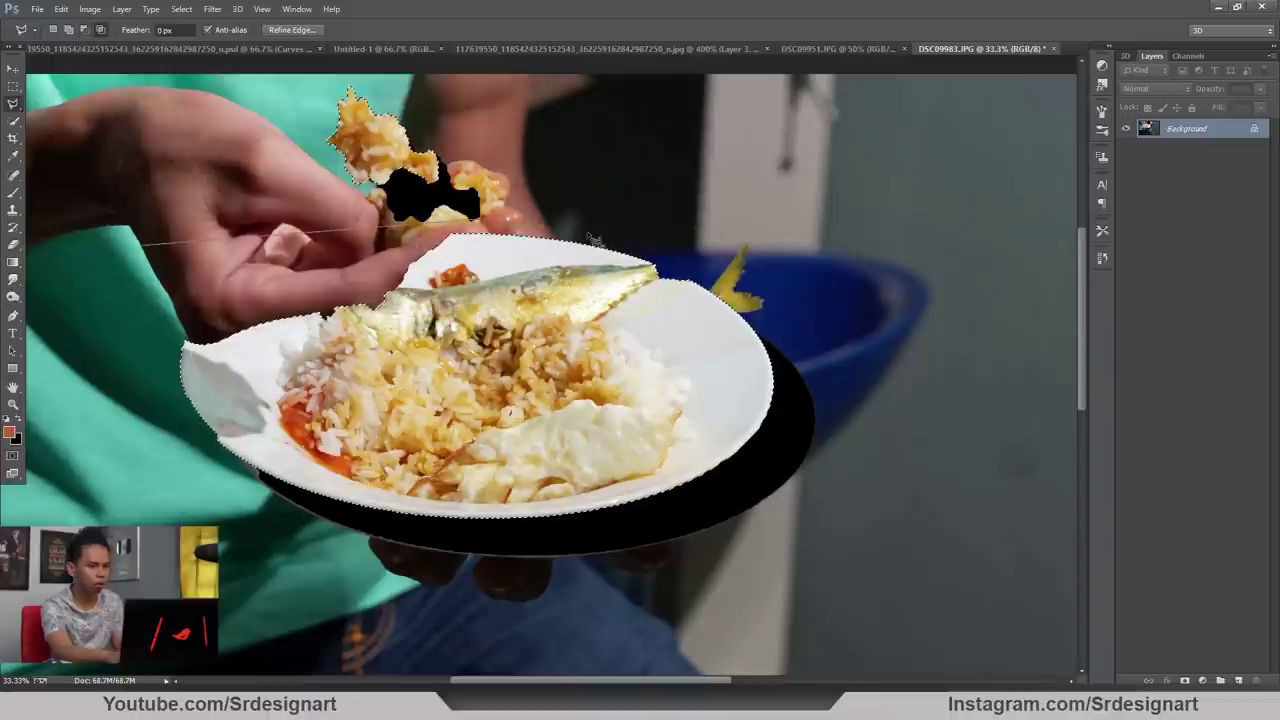
{"action": "left_click", "coordinate": [865, 414]}
{"action": "left_click", "coordinate": [754, 574]}
{"action": "left_click", "coordinate": [449, 607]}
{"action": "left_click", "coordinate": [196, 478]}
{"action": "left_click", "coordinate": [149, 338]}
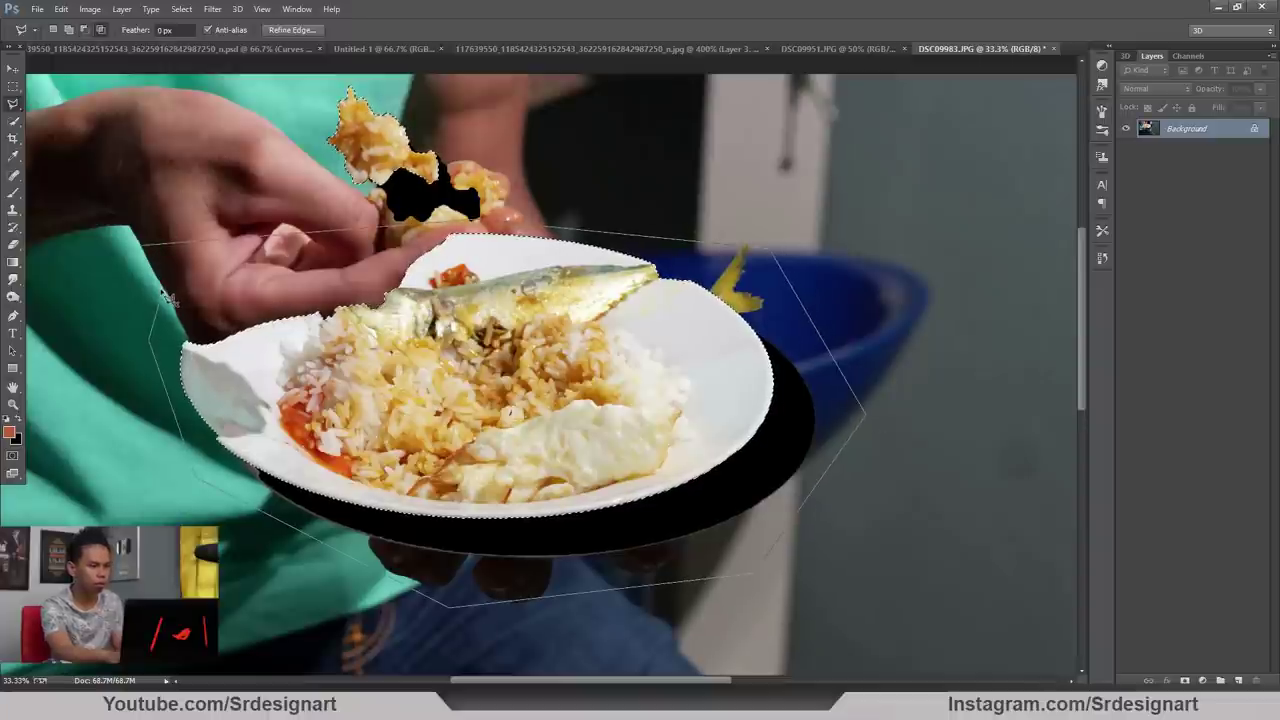
{"action": "double_click", "coordinate": [168, 296]}
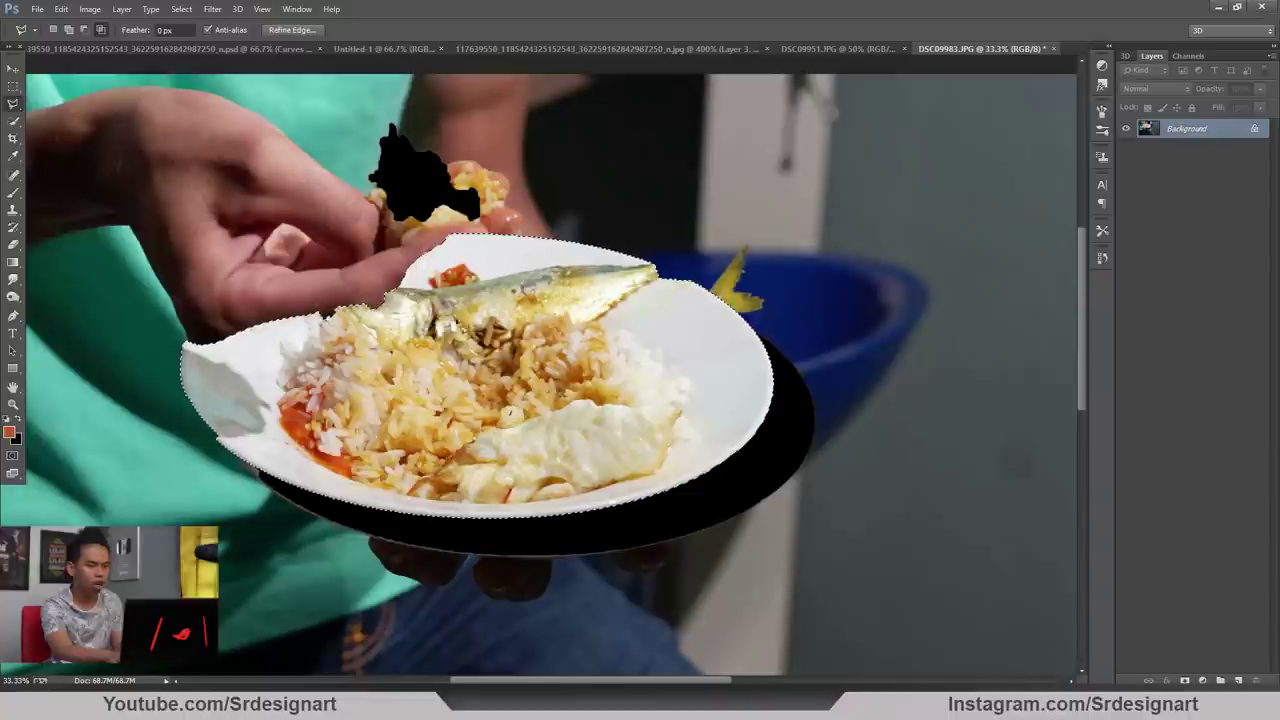
{"action": "key", "text": "ctrl+z"}
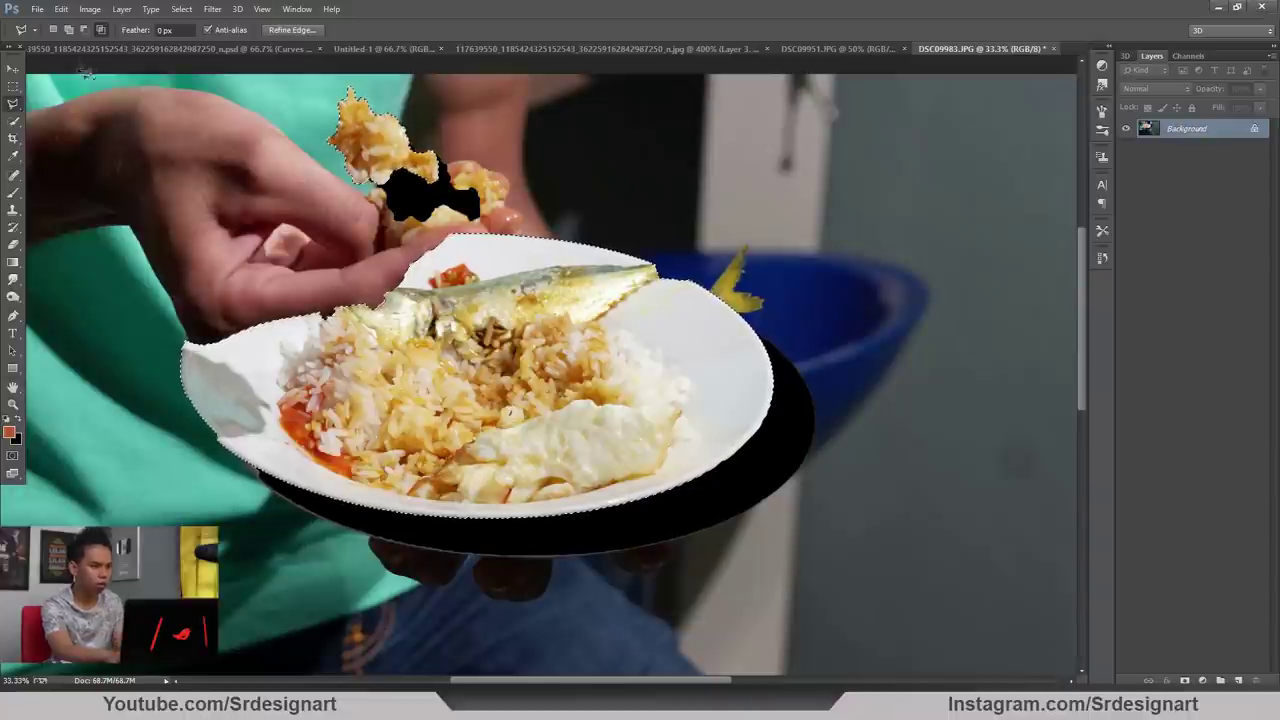
Subtract the plate from the selection with a Polygonal Lasso outline, keeping only the handful of rice selected
{"action": "left_click", "coordinate": [742, 213]}
{"action": "left_click", "coordinate": [876, 424]}
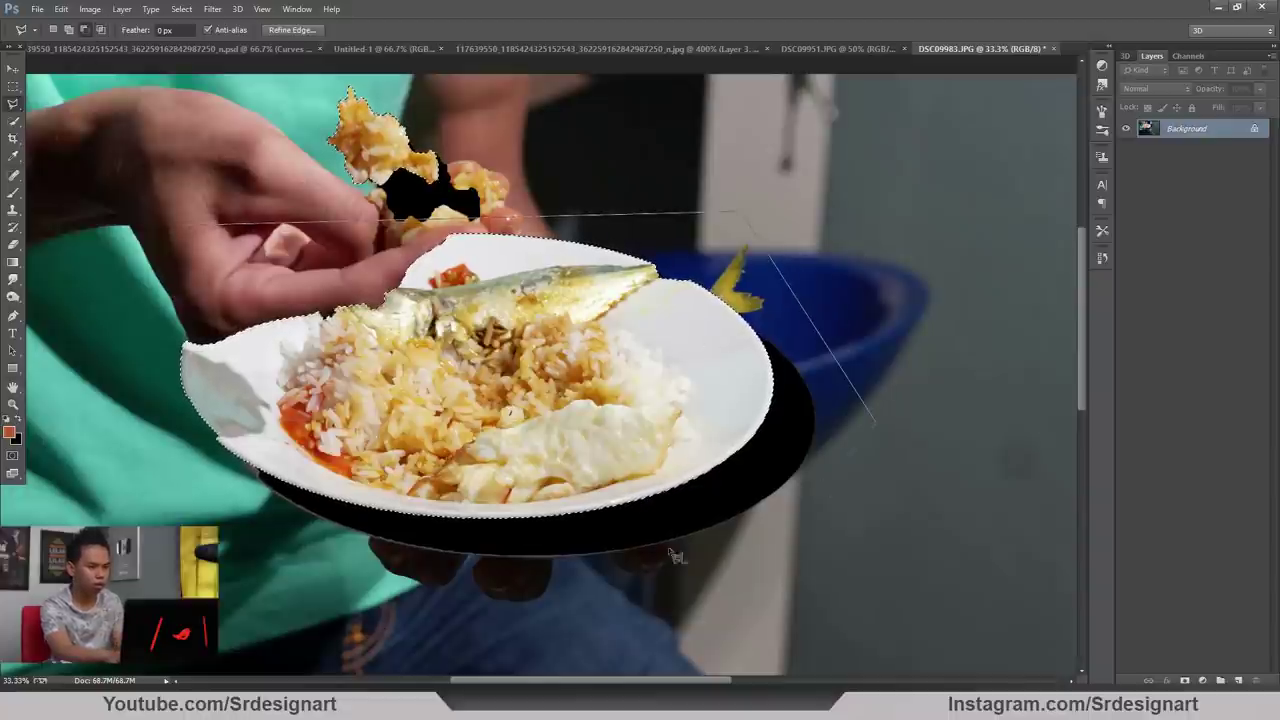
{"action": "left_click", "coordinate": [560, 566]}
{"action": "left_click", "coordinate": [240, 548]}
{"action": "left_click", "coordinate": [173, 302]}
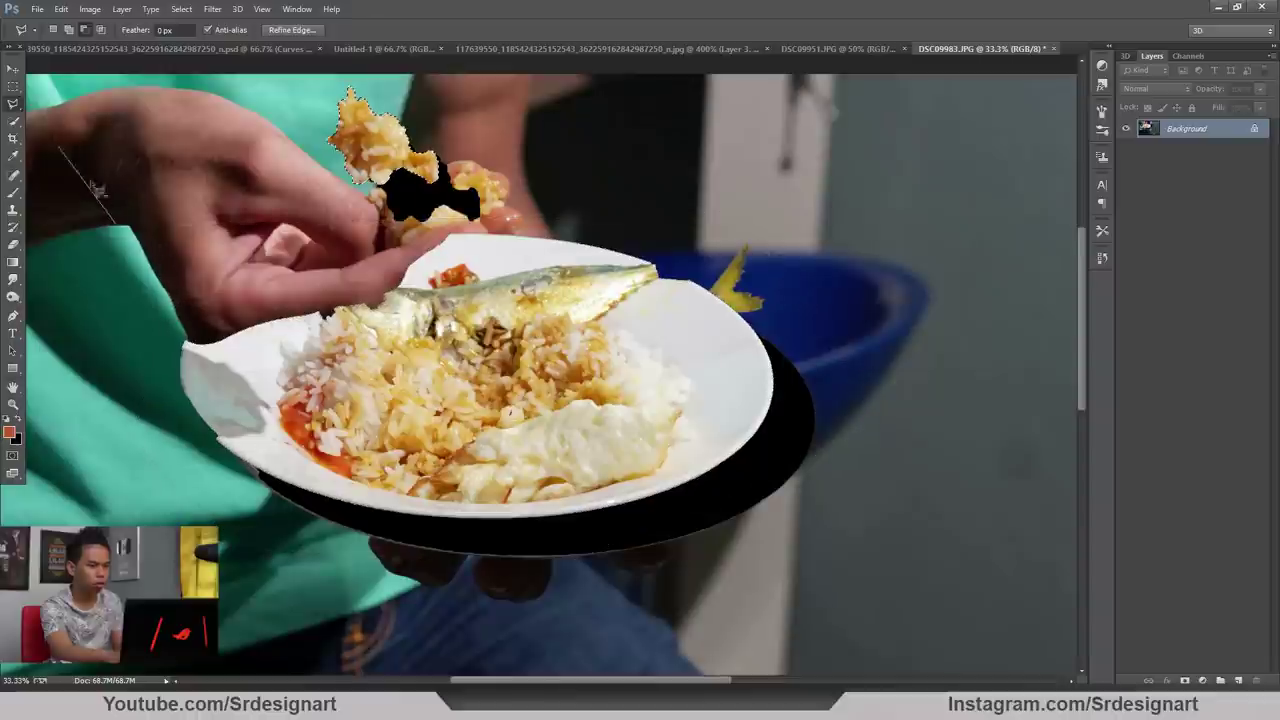
{"action": "left_click", "coordinate": [125, 217]}
Move the handful of rice into the forest composite, scale it to 6%, rotate it -30.20° and place it between the man's fingers
{"action": "left_click", "coordinate": [13, 67]}
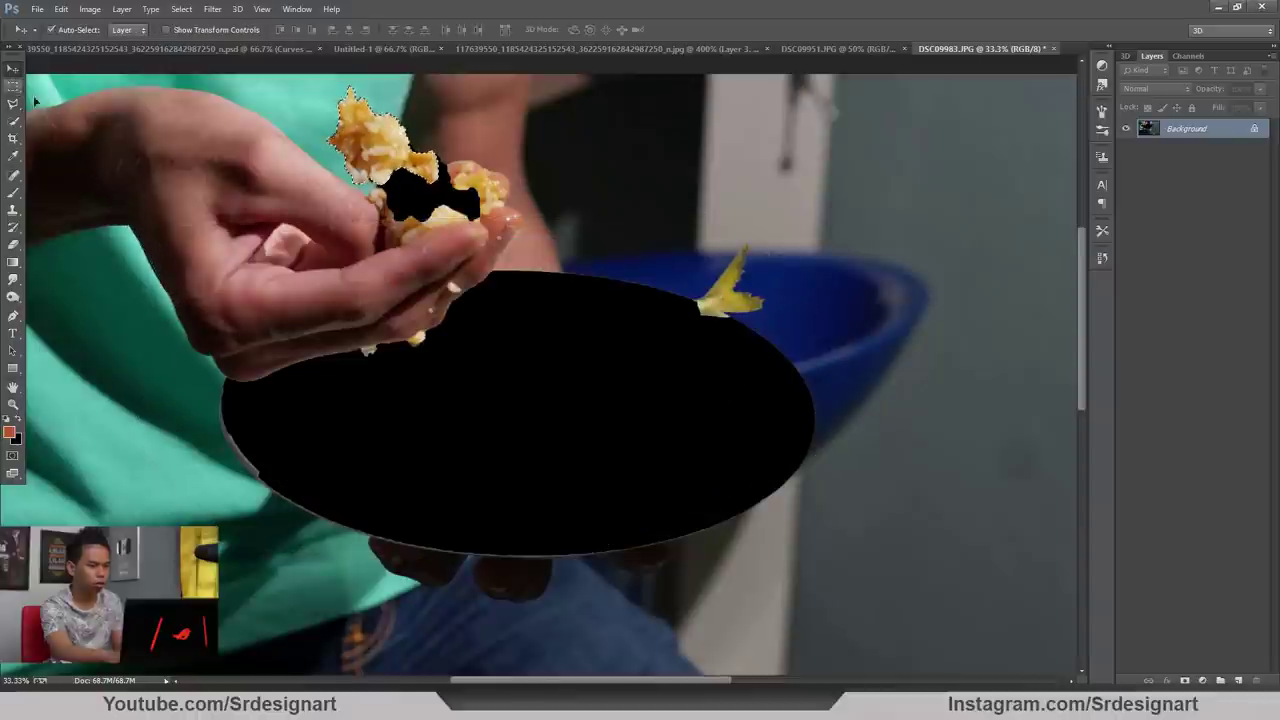
{"action": "mouse_move", "coordinate": [430, 137]}
{"action": "left_mouse_down"}
{"action": "mouse_move", "coordinate": [488, 150]}
{"action": "mouse_move", "coordinate": [828, 36]}
{"action": "mouse_move", "coordinate": [736, 55]}
{"action": "mouse_move", "coordinate": [686, 138]}
{"action": "mouse_move", "coordinate": [594, 365]}
{"action": "left_mouse_up"}
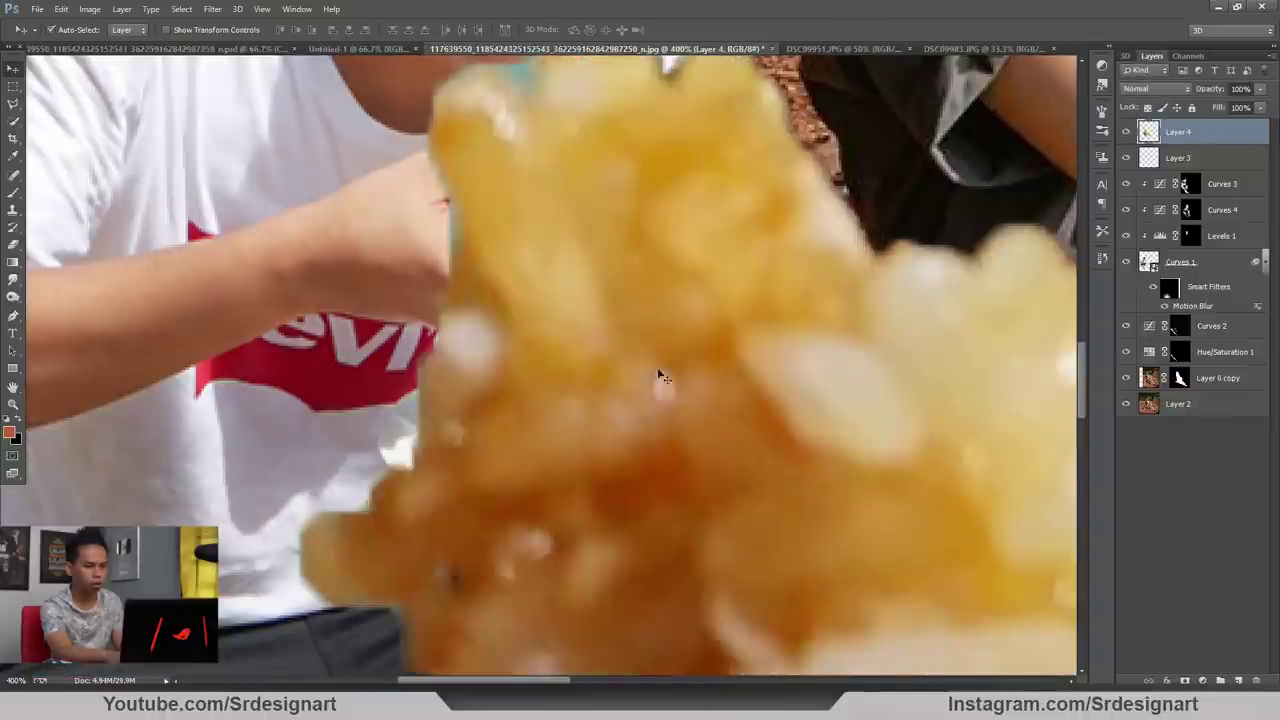
{"action": "key", "text": "ctrl+t"}
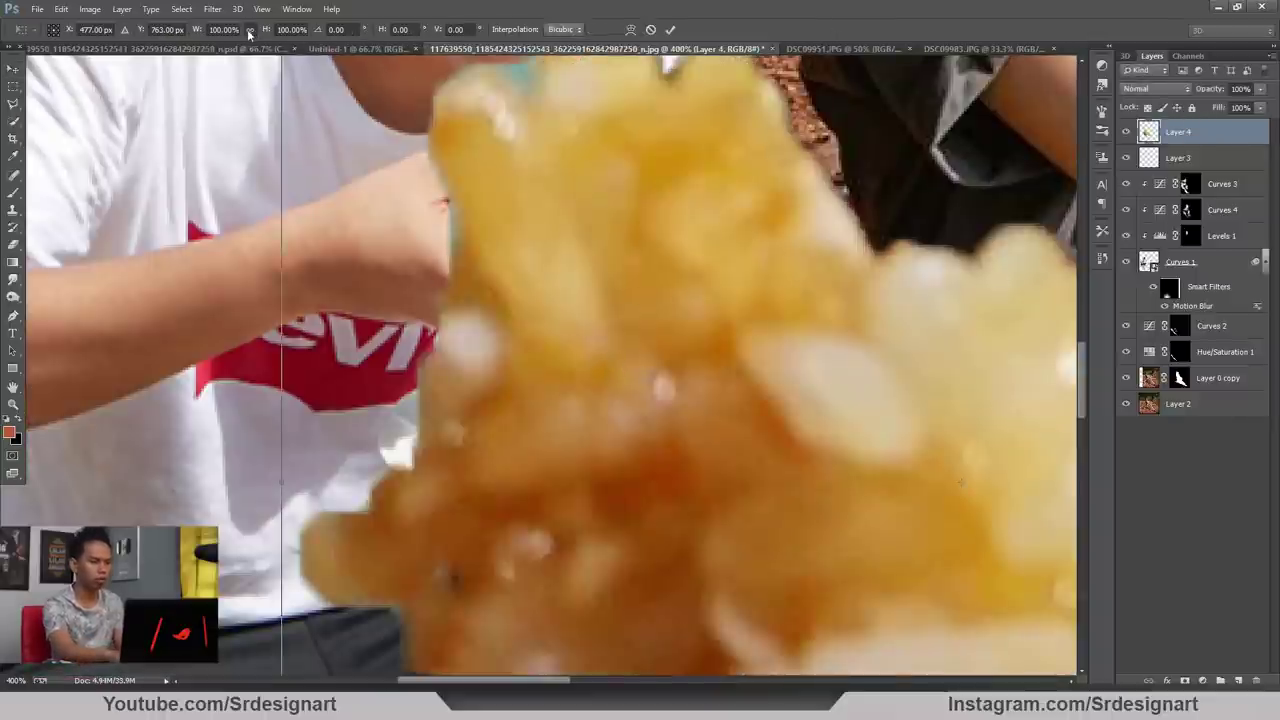
{"action": "left_click_drag", "start_coordinate": [198, 32], "coordinate": [137, 47]}
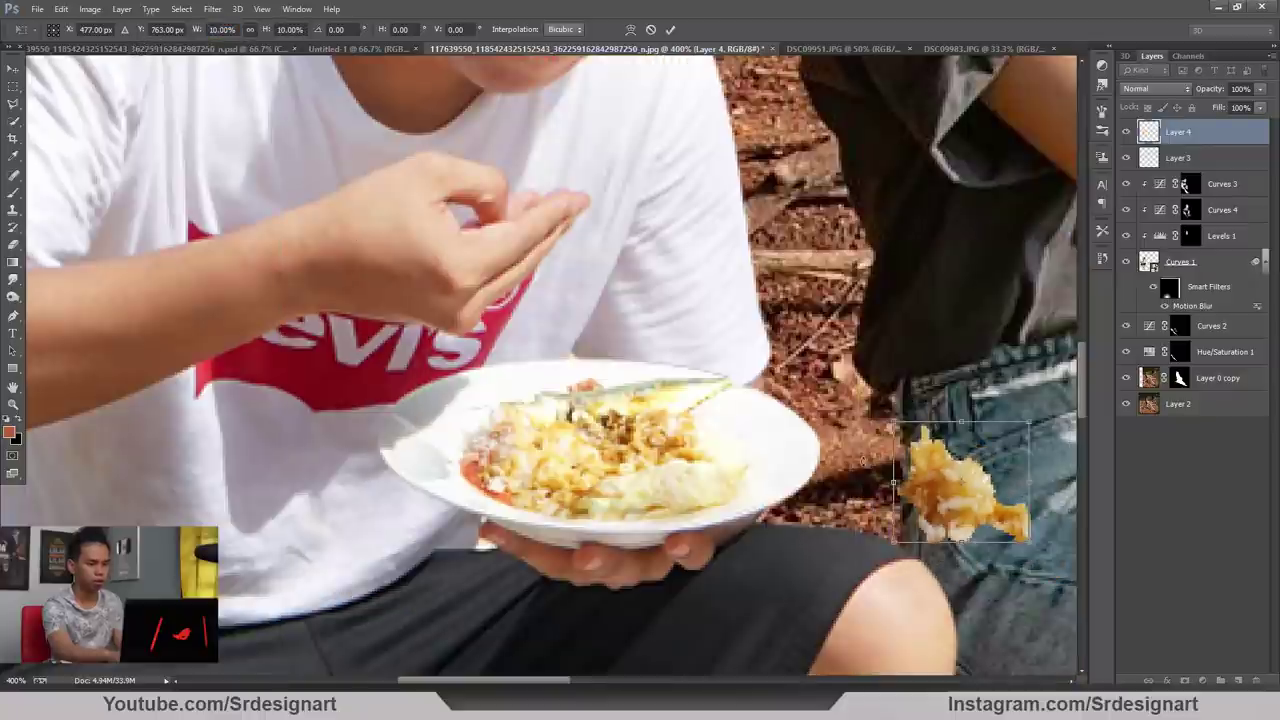
{"action": "left_click_drag", "start_coordinate": [928, 479], "coordinate": [500, 165]}
{"action": "left_click_drag", "start_coordinate": [465, 107], "coordinate": [501, 171]}
{"action": "left_click_drag", "start_coordinate": [563, 264], "coordinate": [560, 228]}
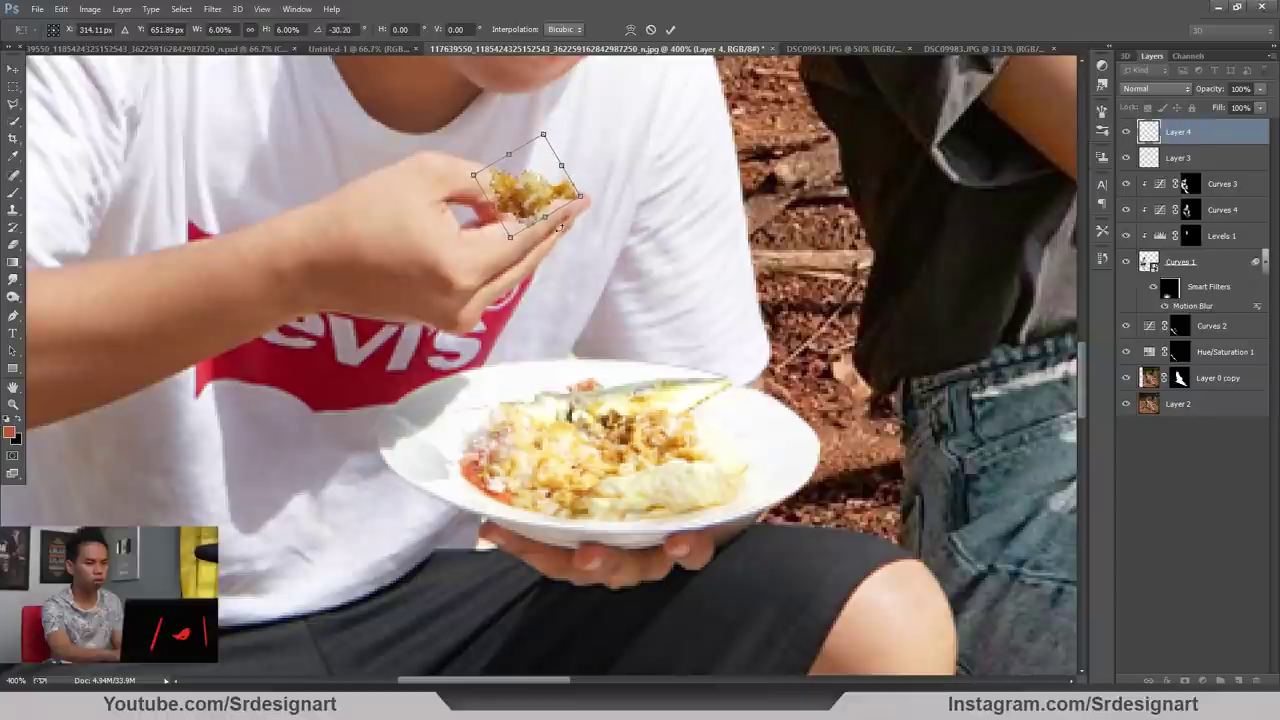
{"action": "key", "text": "Return"}
Erase the parts of the rice that overlap the man's fingers and trim its outline with a size 5 Eraser
{"action": "left_click", "coordinate": [13, 244]}
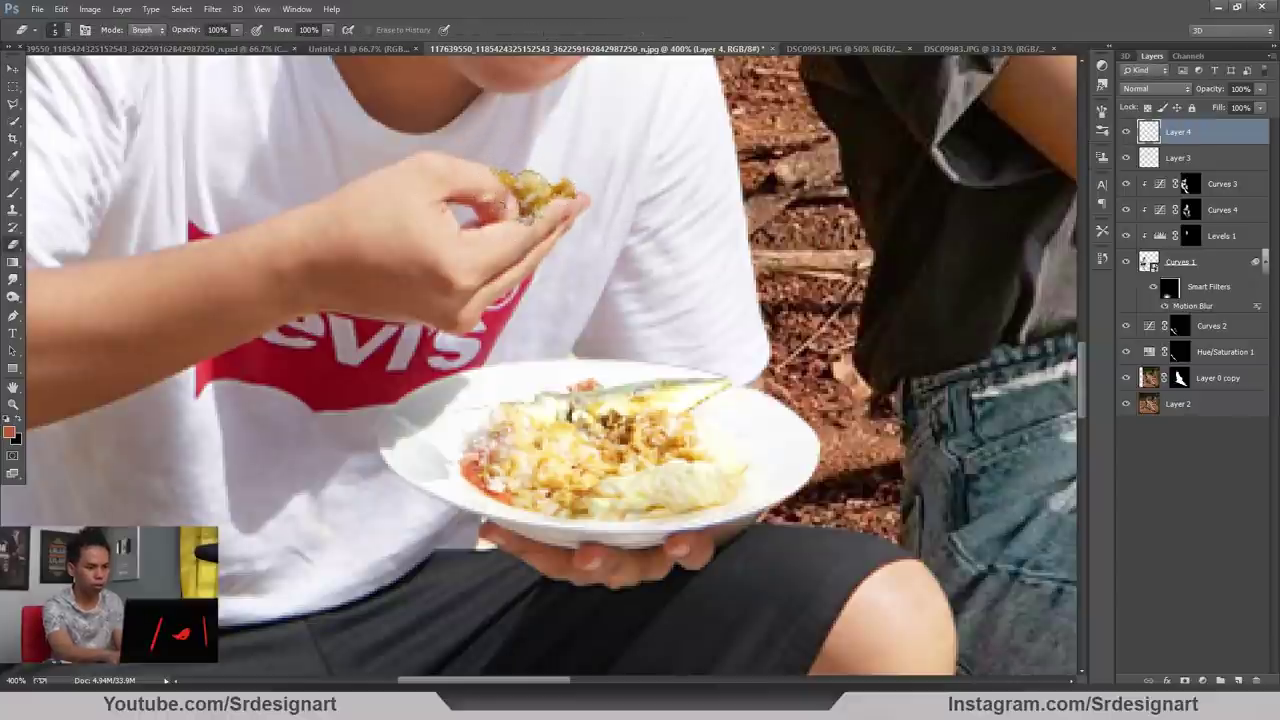
{"action": "key", "text": "ctrl+z"}
{"action": "left_click_drag", "start_coordinate": [499, 209], "coordinate": [491, 181]}
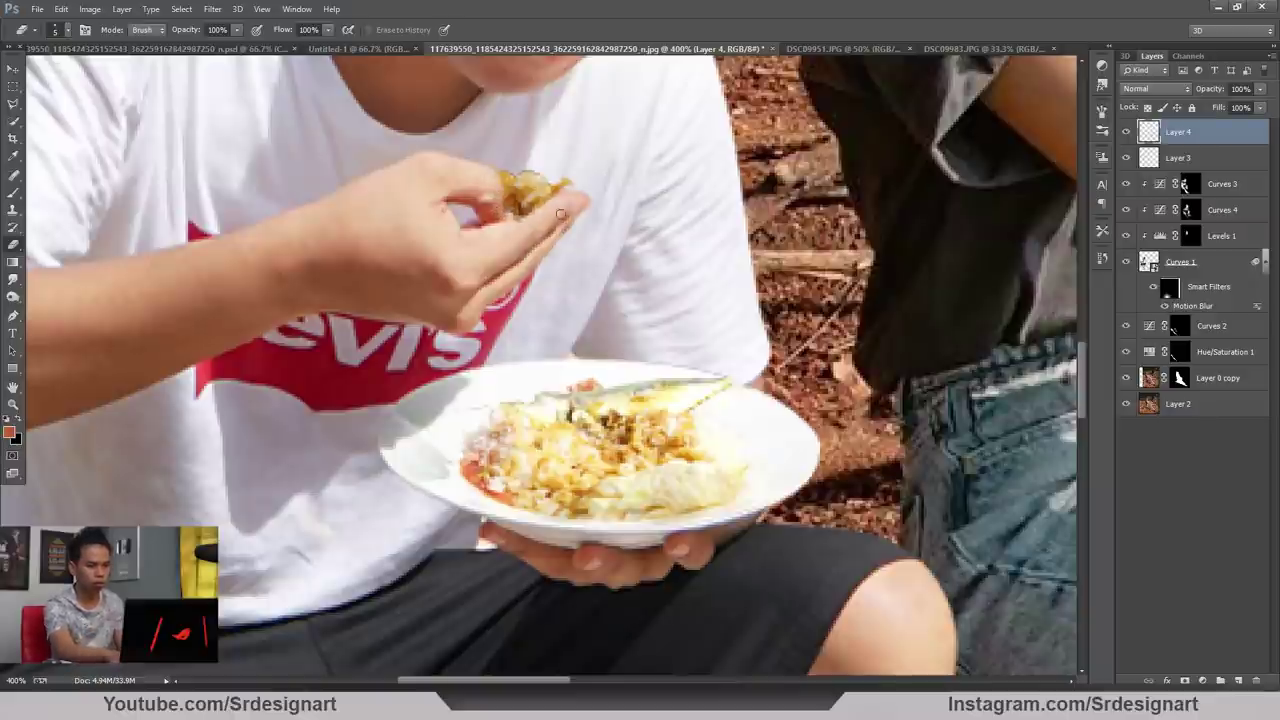
{"action": "left_click_drag", "start_coordinate": [502, 192], "coordinate": [508, 219]}
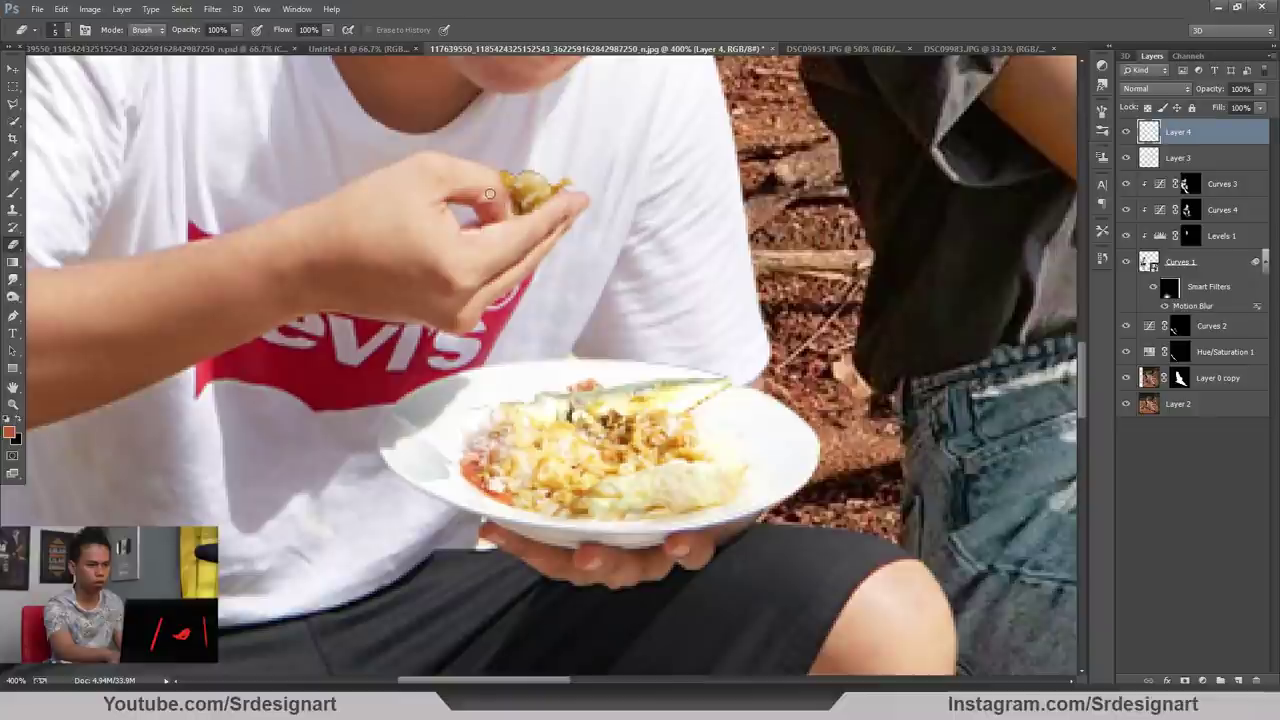
{"action": "left_click", "coordinate": [13, 280]}
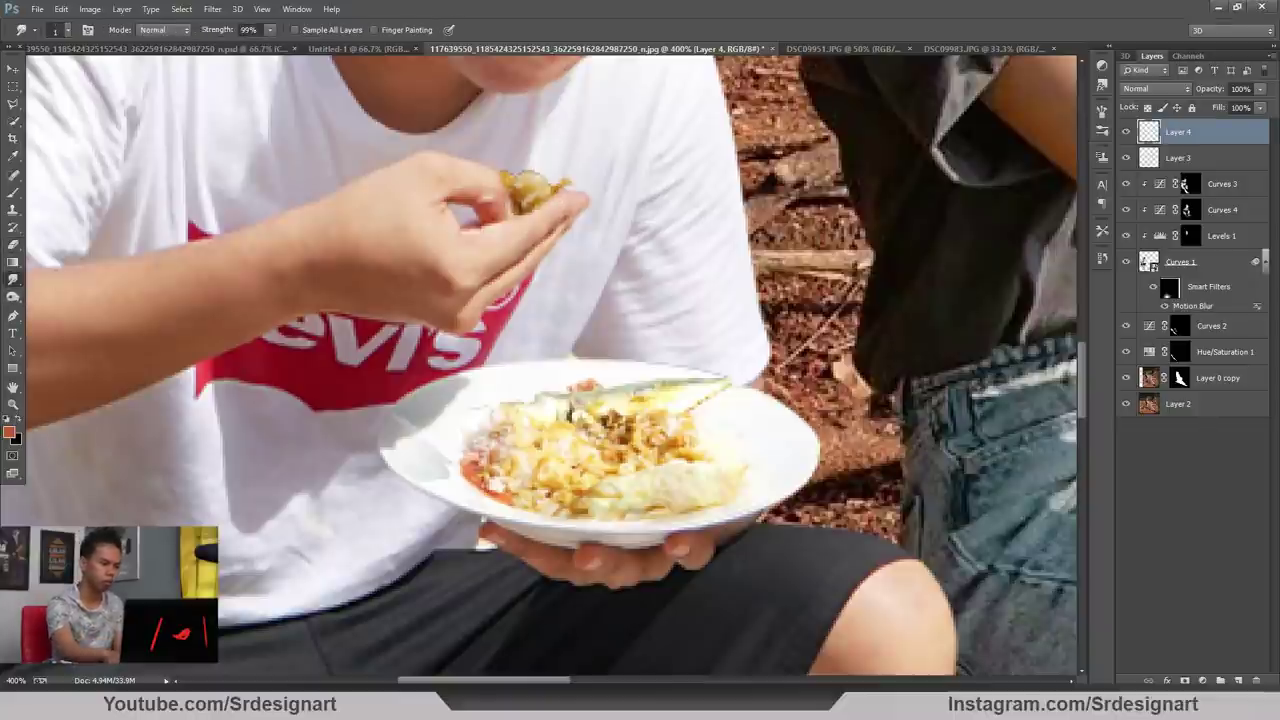
{"action": "left_click", "coordinate": [13, 244]}
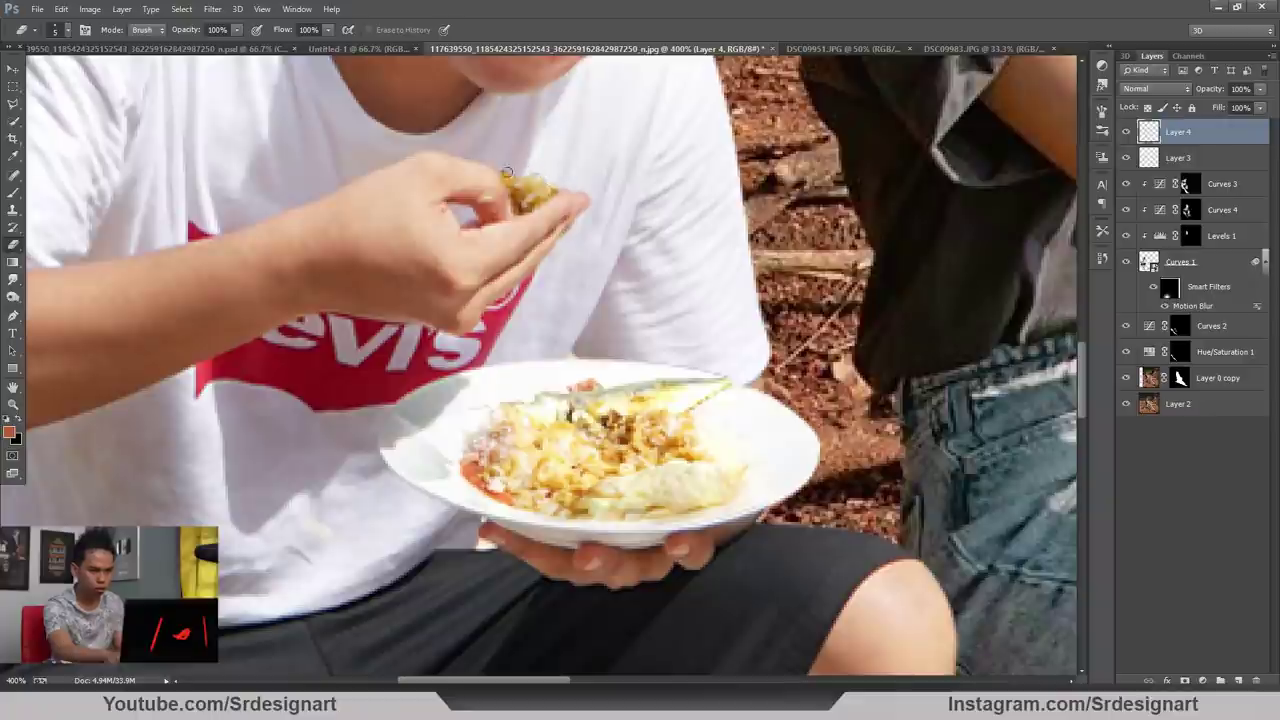
Review the whole composite and examine the man's hair edges up close
{"action": "key", "text": "ctrl+minus"}
{"action": "key", "text": "ctrl+minus"}
{"action": "key", "text": "ctrl+minus"}
{"action": "key", "text": "ctrl+minus"}
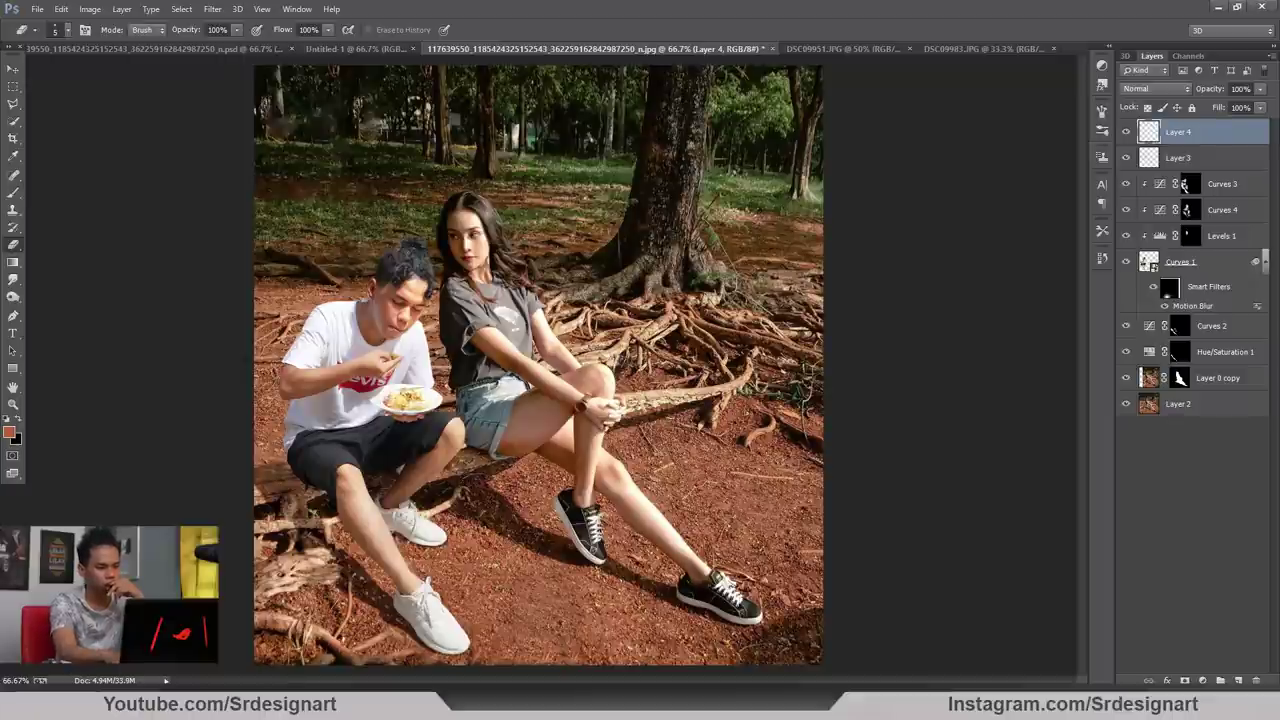
{"action": "key", "text": "ctrl+plus"}
{"action": "mouse_move", "coordinate": [402, 296]}
{"action": "left_mouse_down"}
{"action": "mouse_move", "coordinate": [531, 286]}
{"action": "mouse_move", "coordinate": [582, 484]}
{"action": "mouse_move", "coordinate": [582, 560]}
{"action": "mouse_move", "coordinate": [428, 387]}
{"action": "mouse_move", "coordinate": [421, 308]}
{"action": "left_mouse_up"}
{"action": "key", "text": "ctrl+plus"}
{"action": "key", "text": "ctrl+plus"}
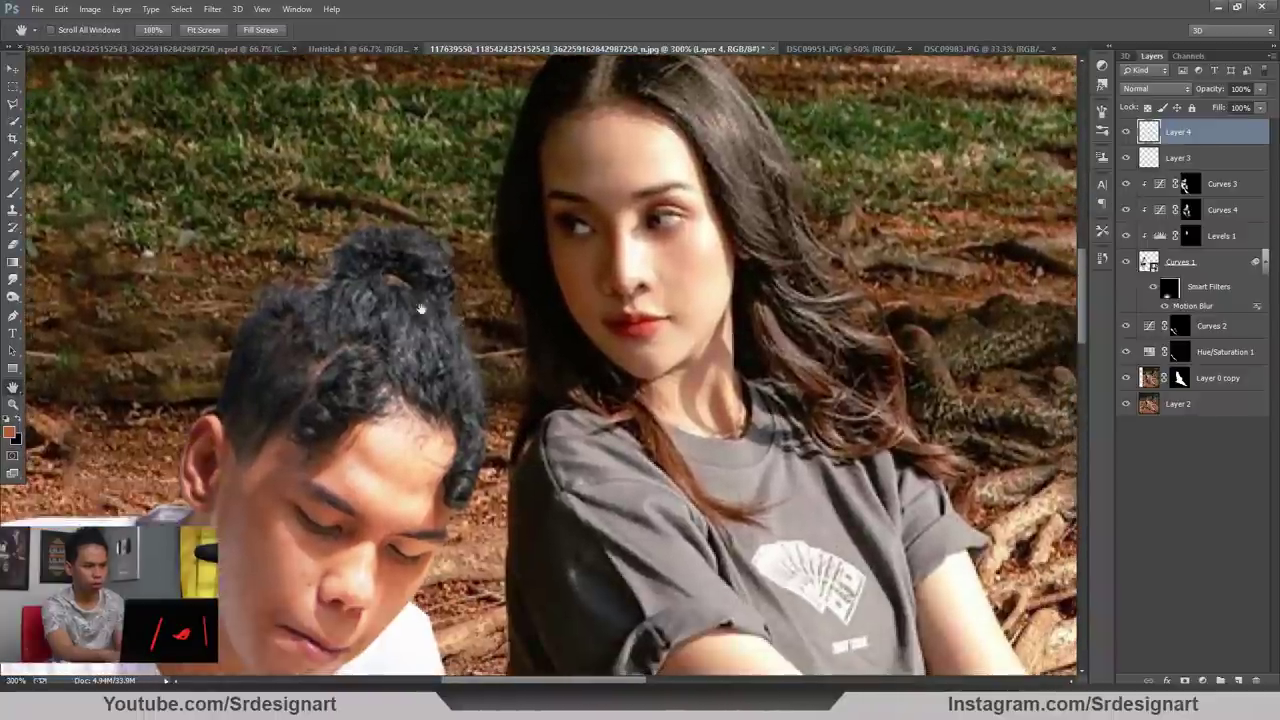
Select the dark hair tones with Color Range on the man's Curves 1 layer, sampling the hair colour and raising the fuzziness
{"action": "left_click_drag", "start_coordinate": [703, 239], "coordinate": [594, 293]}
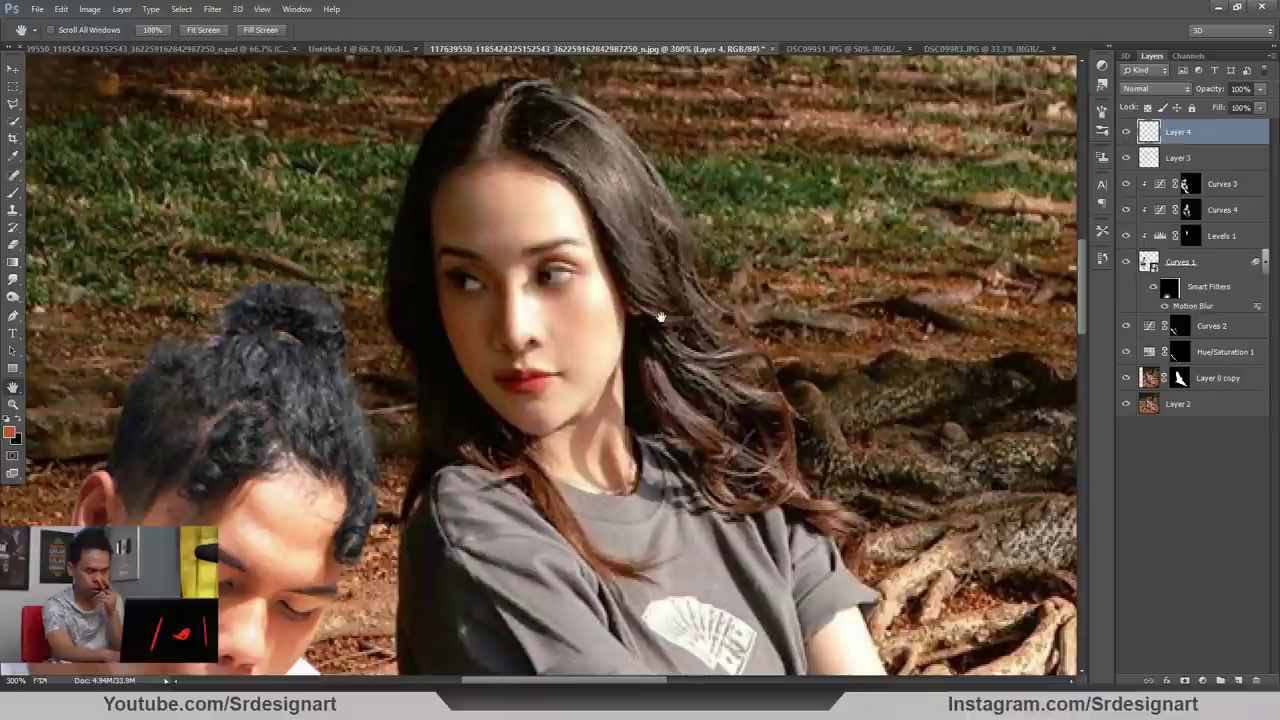
{"action": "scroll", "coordinate": [560, 312], "scroll_direction": "left", "scroll_amount": 2}
{"action": "scroll", "coordinate": [430, 312], "scroll_direction": "down", "scroll_amount": 1}
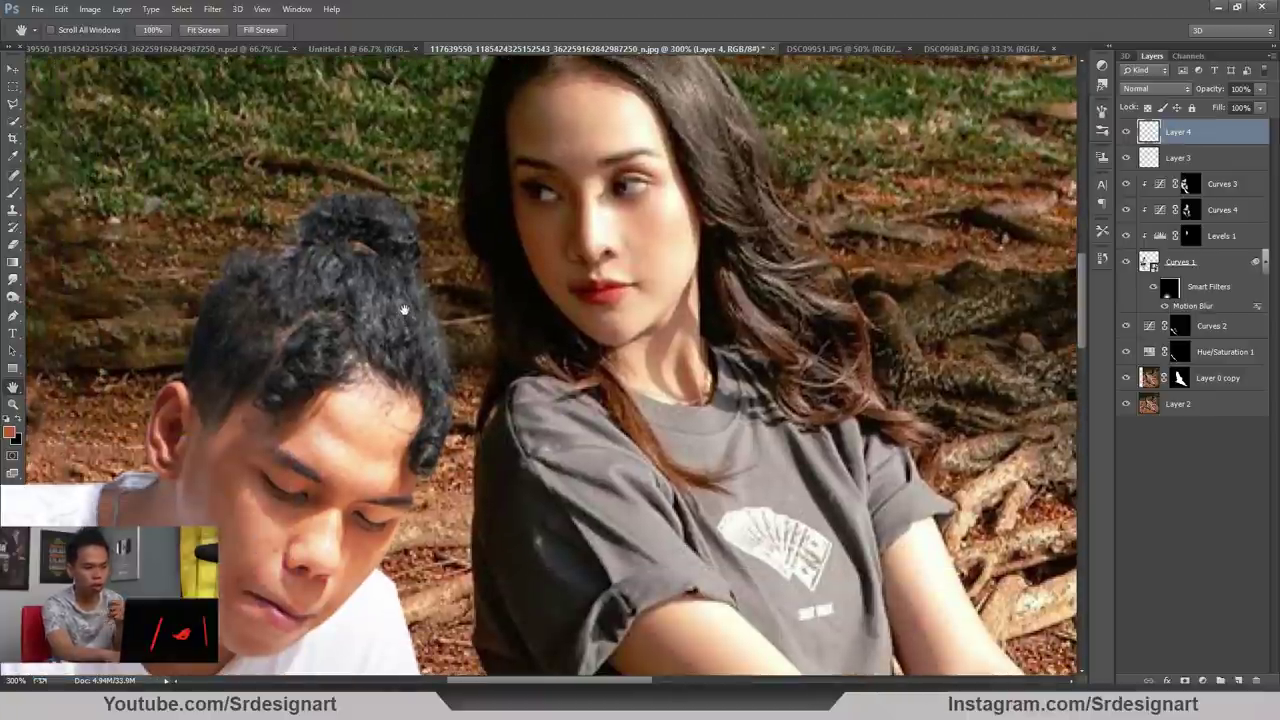
{"action": "scroll", "coordinate": [467, 483], "scroll_direction": "up", "scroll_amount": 1}
{"action": "scroll", "coordinate": [467, 483], "scroll_direction": "right", "scroll_amount": 2}
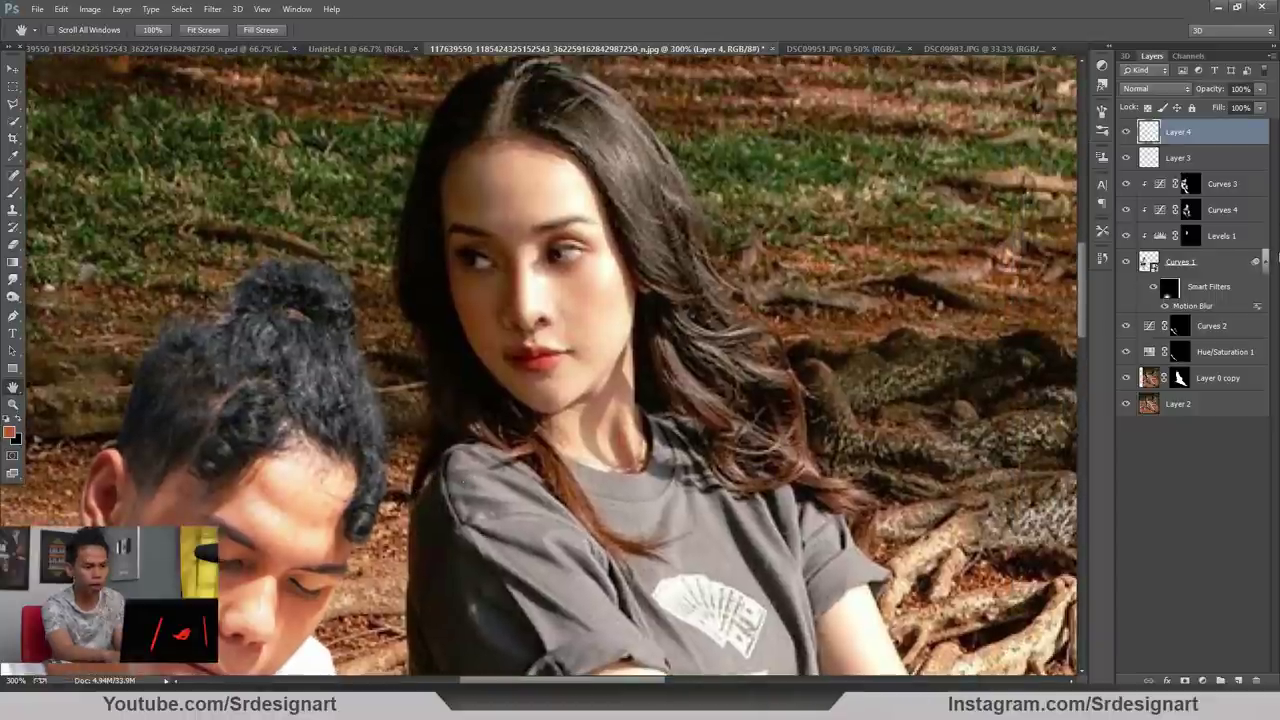
{"action": "left_click", "coordinate": [1210, 263]}
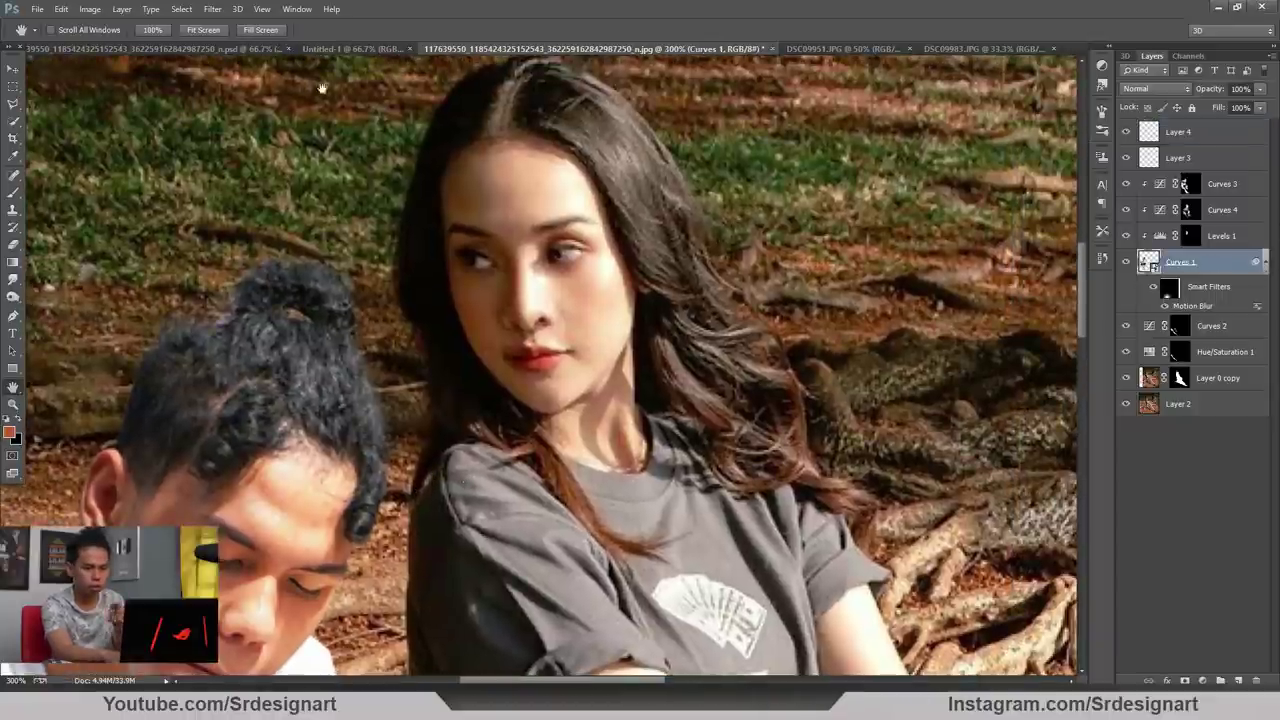
{"action": "left_click", "coordinate": [181, 9]}
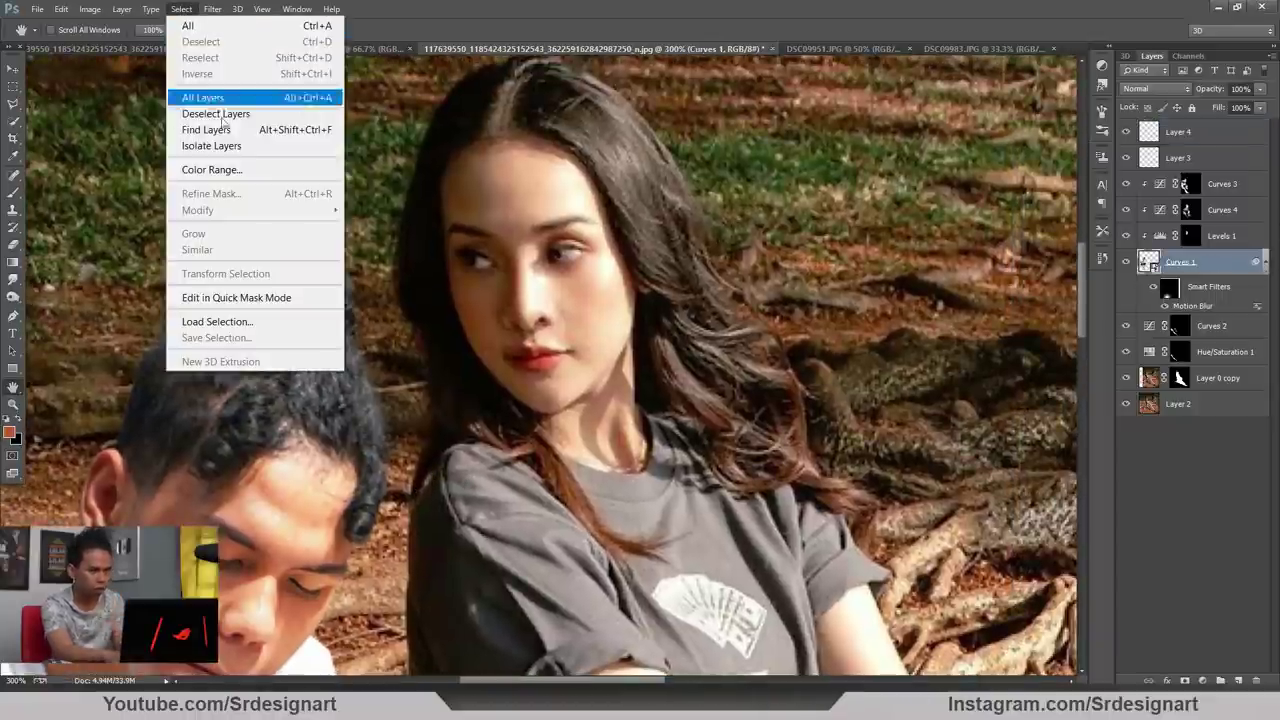
{"action": "left_click", "coordinate": [248, 174]}
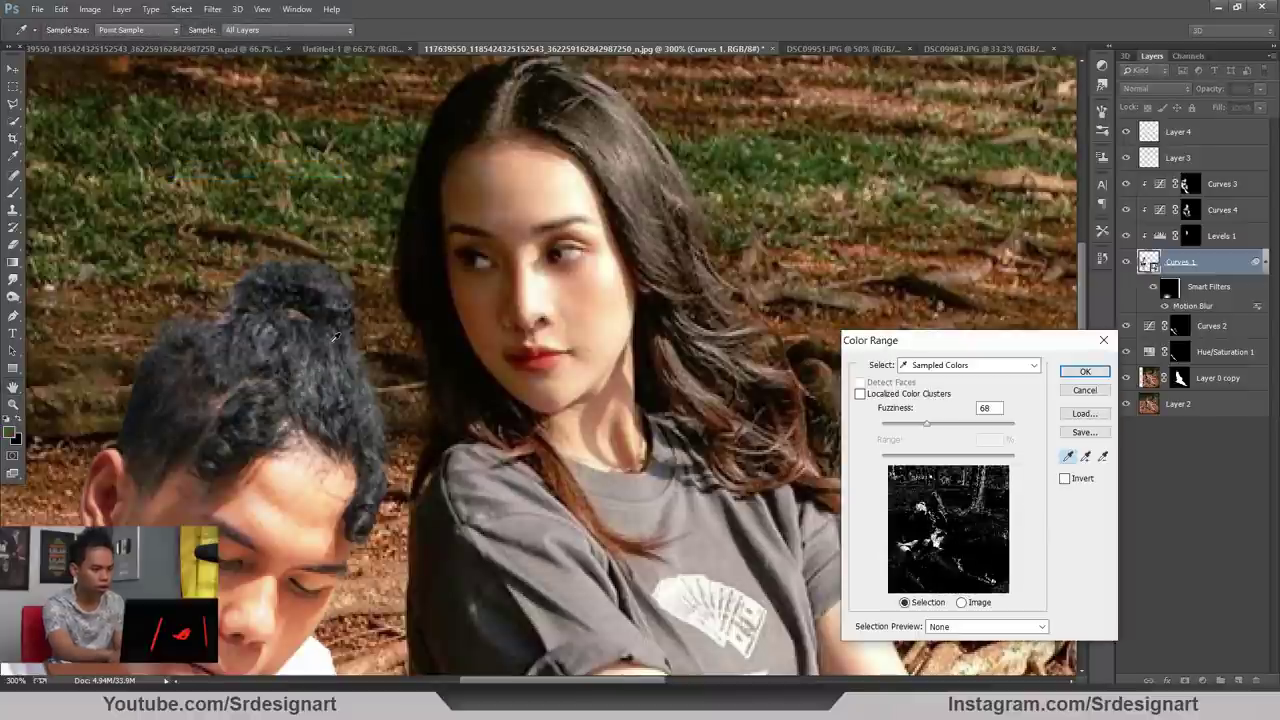
{"action": "left_click", "coordinate": [495, 413]}
{"action": "left_click", "coordinate": [966, 425]}
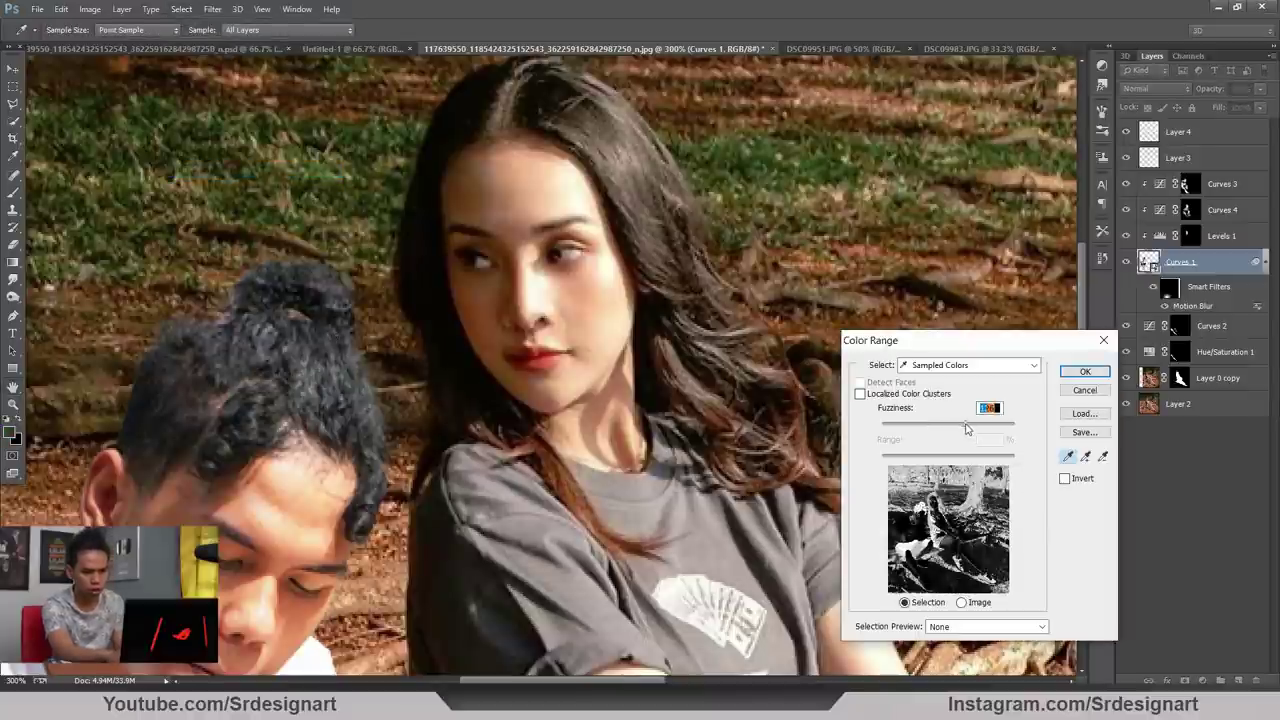
{"action": "key", "text": "Return"}
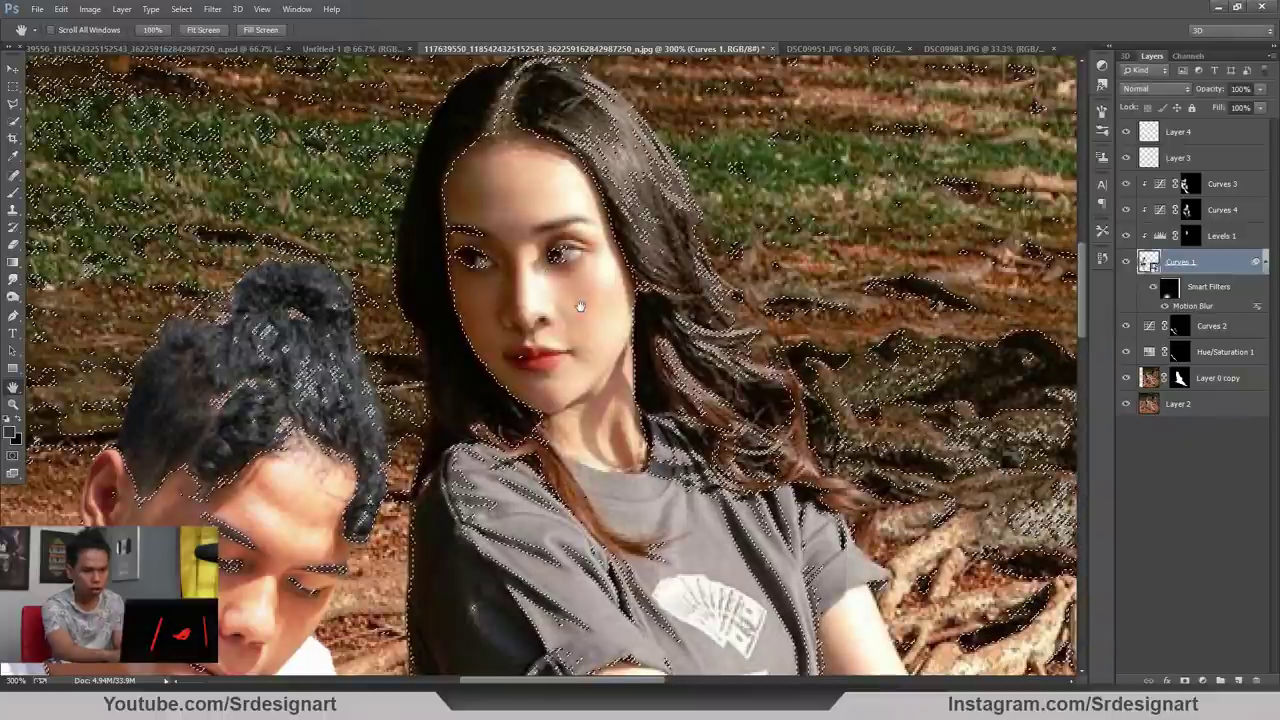
Add a Hue/Saturation adjustment masked to the selected dark tones, with hue -8 and saturation -38
{"action": "key", "text": "ctrl+minus"}
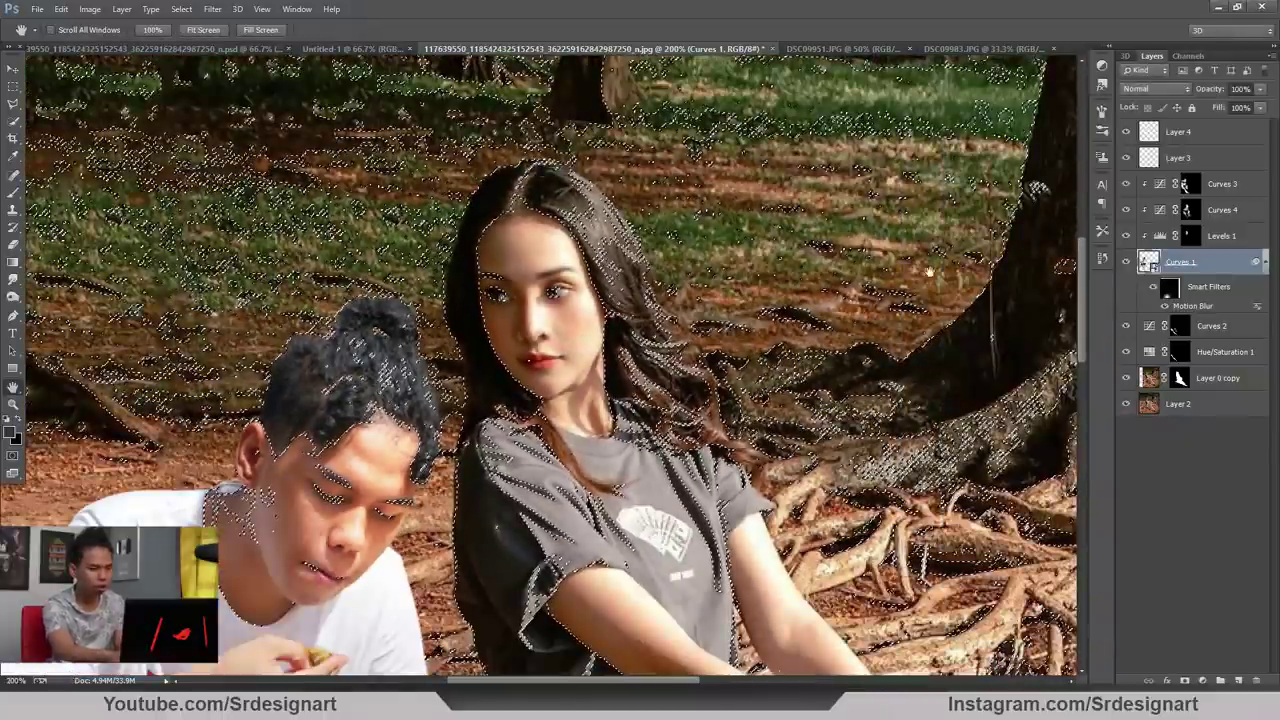
{"action": "left_click", "coordinate": [1202, 680]}
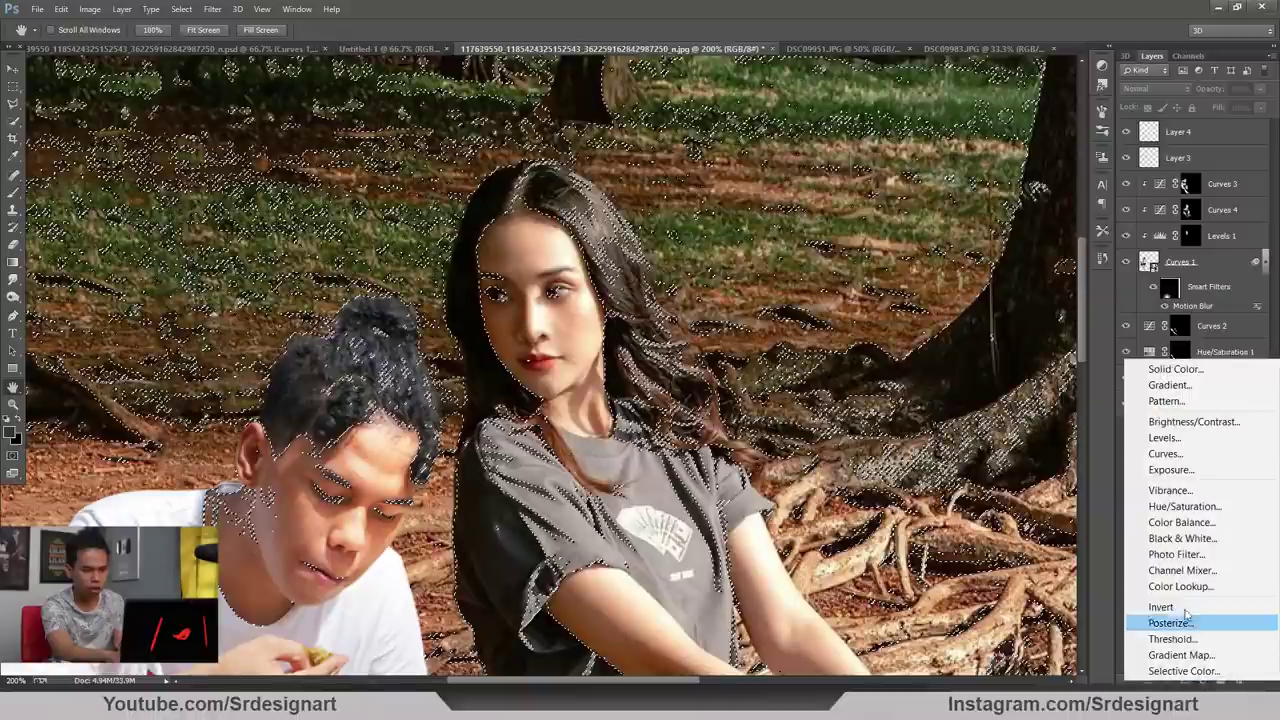
{"action": "left_click", "coordinate": [1170, 506]}
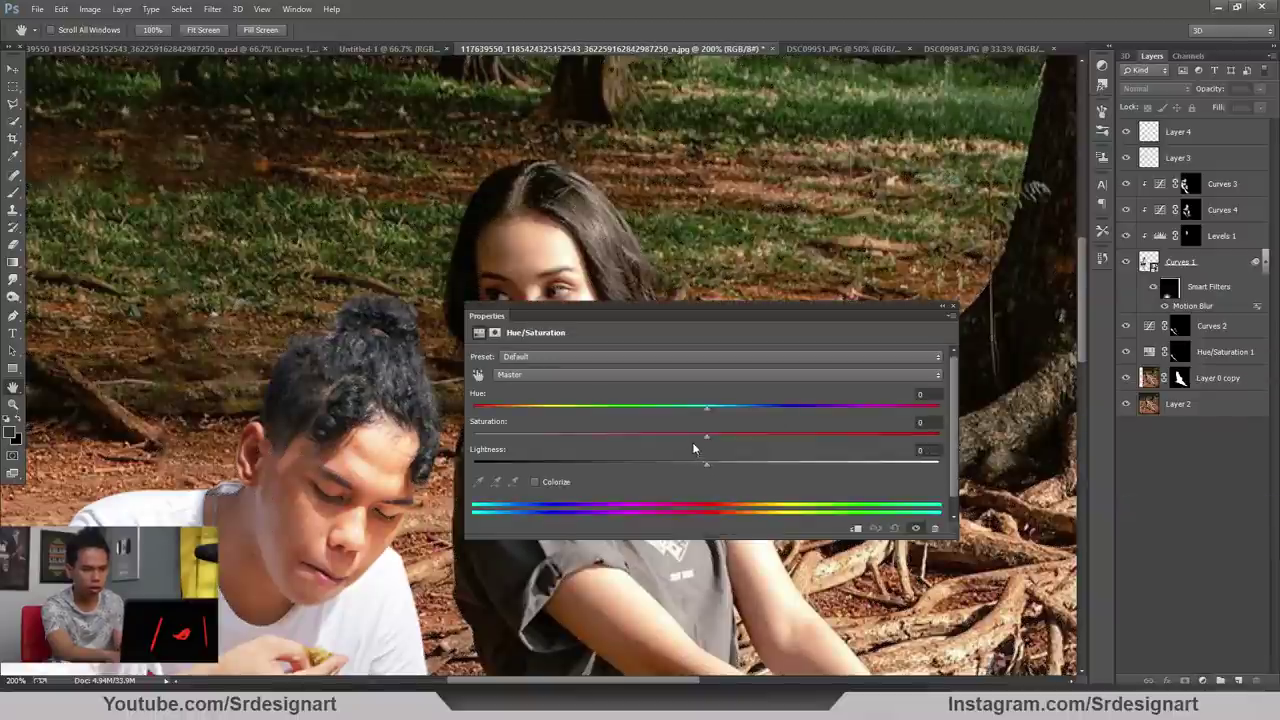
{"action": "left_click_drag", "start_coordinate": [701, 436], "coordinate": [571, 425]}
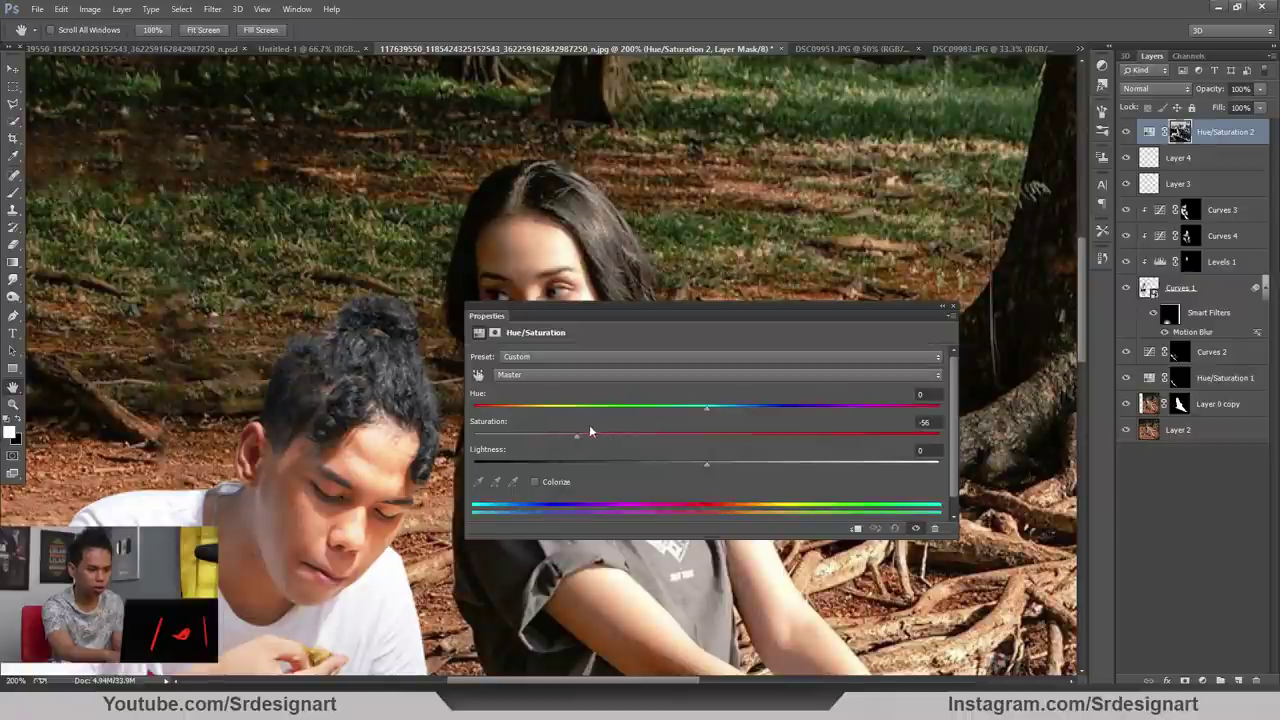
{"action": "mouse_move", "coordinate": [704, 411]}
{"action": "left_mouse_down"}
{"action": "mouse_move", "coordinate": [640, 420]}
{"action": "mouse_move", "coordinate": [696, 410]}
{"action": "left_mouse_up"}
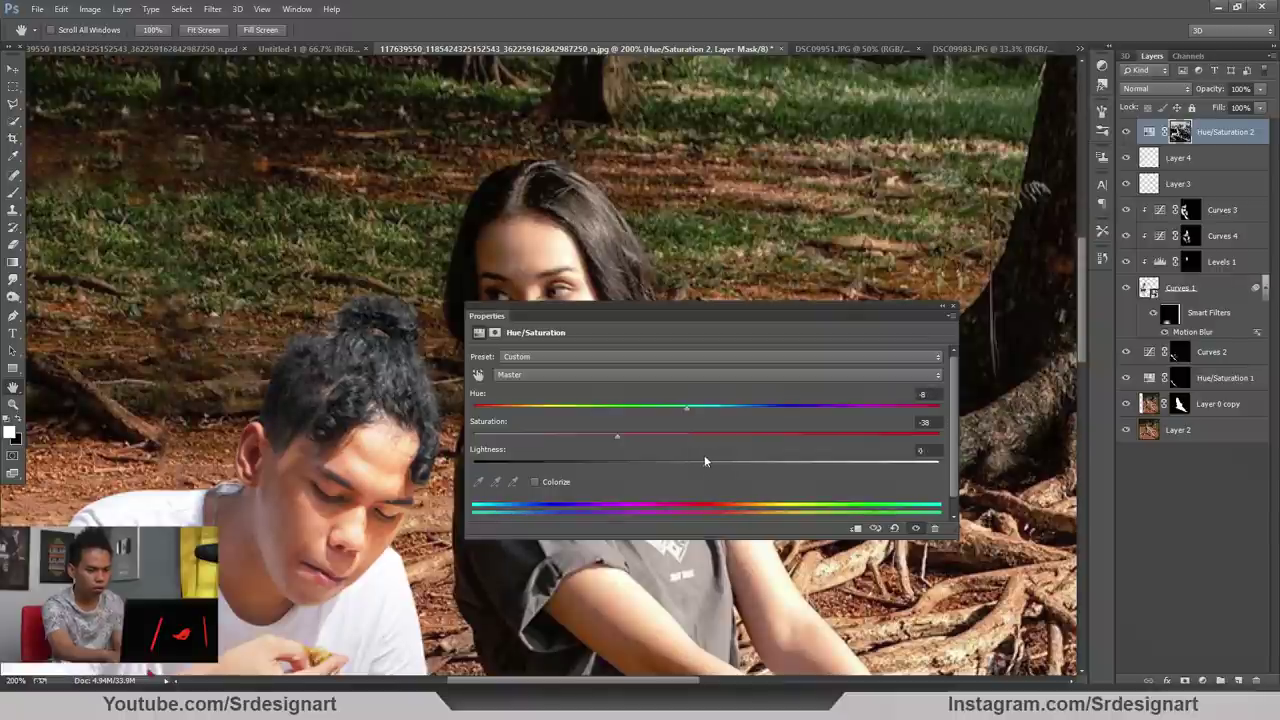
{"action": "key", "text": "ctrl+minus"}
{"action": "left_click_drag", "start_coordinate": [636, 308], "coordinate": [846, 295]}
{"action": "left_click", "coordinate": [1154, 294]}
Review the whole composite at different magnifications to check how the man's hair blends with the scene
{"action": "key", "text": "ctrl+minus"}
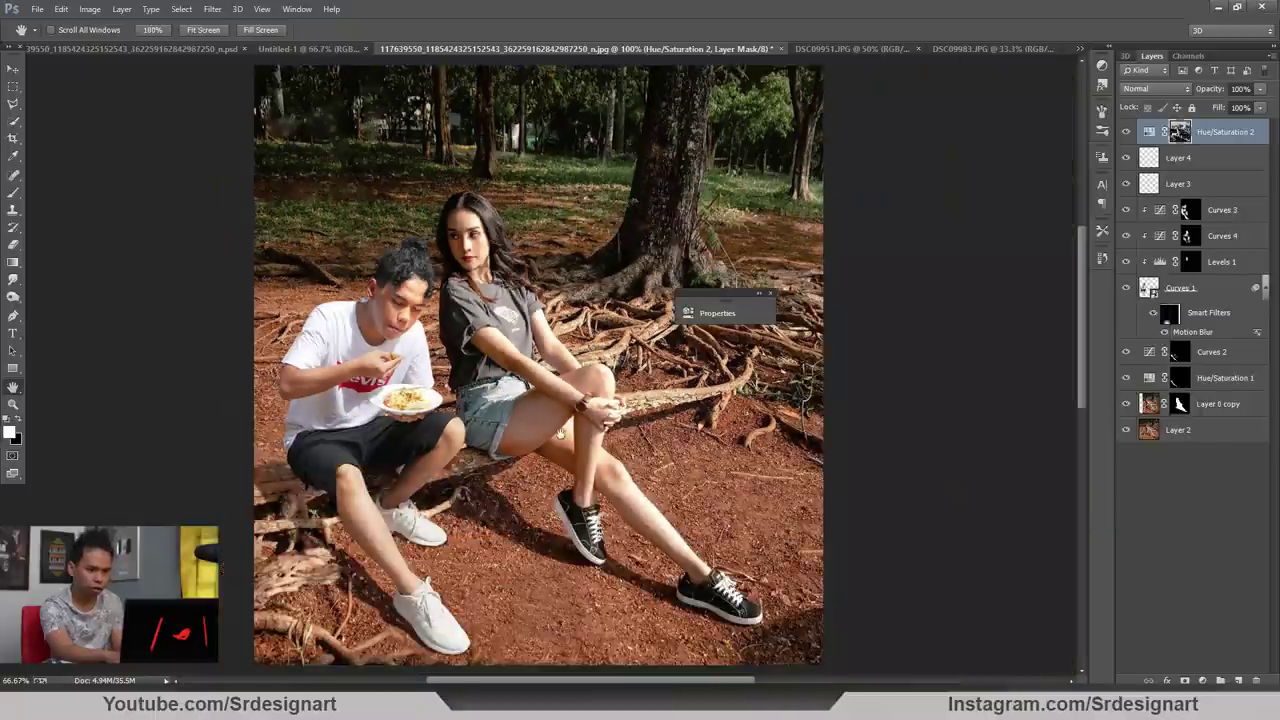
{"action": "key", "text": "ctrl+plus"}
{"action": "mouse_move", "coordinate": [532, 389]}
{"action": "left_mouse_down"}
{"action": "mouse_move", "coordinate": [575, 236]}
{"action": "mouse_move", "coordinate": [556, 360]}
{"action": "mouse_move", "coordinate": [551, 277]}
{"action": "mouse_move", "coordinate": [540, 301]}
{"action": "mouse_move", "coordinate": [549, 285]}
{"action": "mouse_move", "coordinate": [540, 403]}
{"action": "left_mouse_up"}
{"action": "key", "text": "ctrl+minus"}
{"action": "key", "text": "ctrl+plus"}
{"action": "key", "text": "ctrl+minus"}
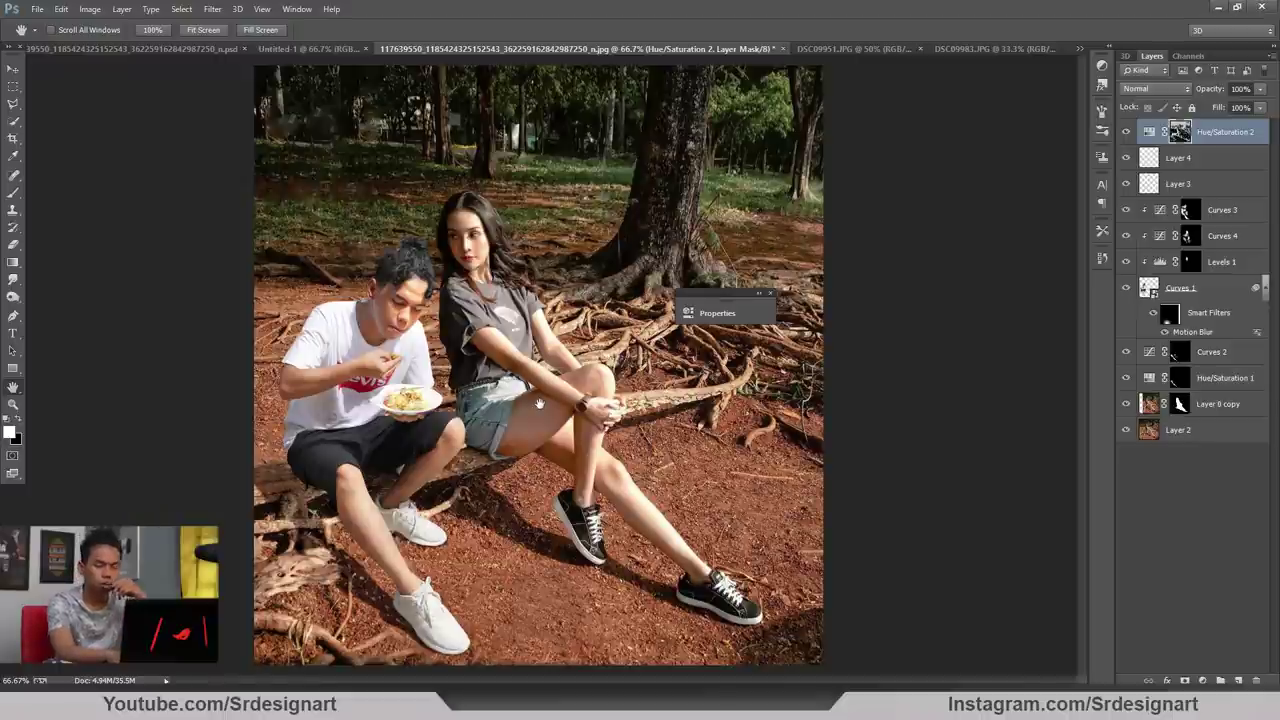
{"action": "key", "text": "ctrl+plus"}
{"action": "key", "text": "ctrl+minus"}
{"action": "key", "text": "ctrl+plus"}
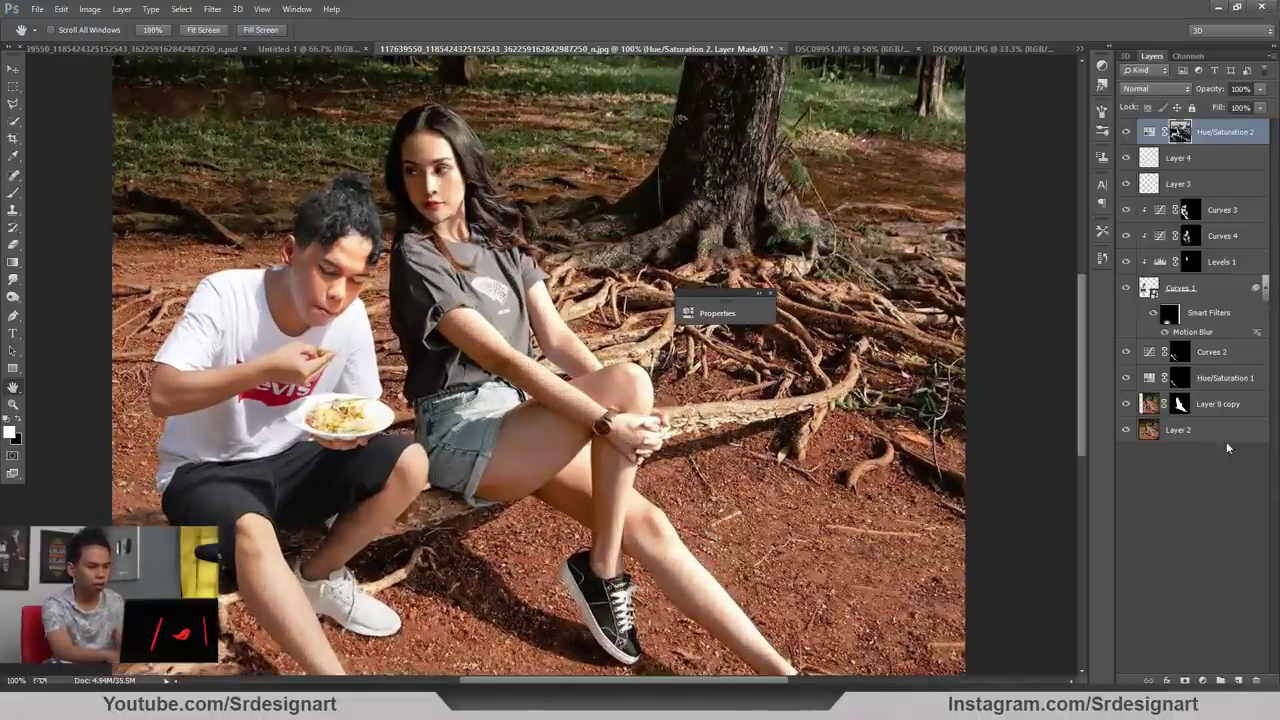
Activate the Quick Selection tool on the forest background, Layer 2
{"action": "left_click", "coordinate": [1173, 432]}
{"action": "scroll", "coordinate": [619, 309], "scroll_direction": "up", "scroll_amount": 5}
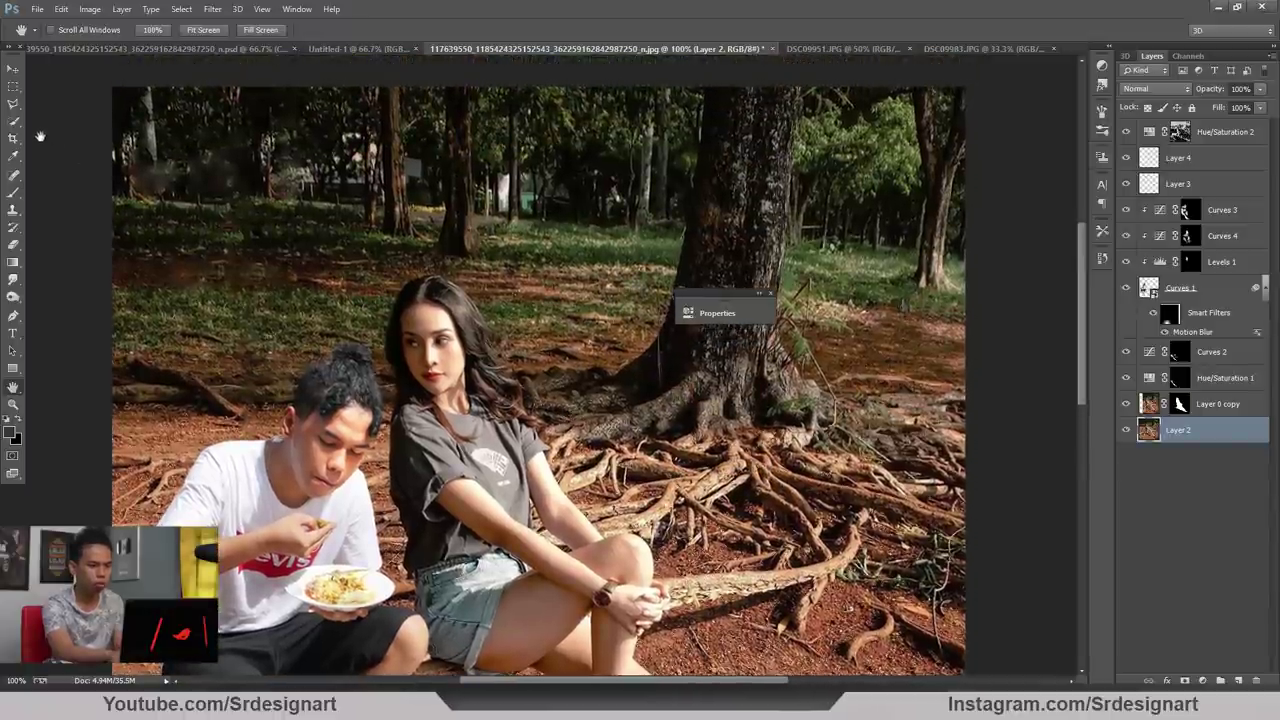
{"action": "left_click", "coordinate": [14, 121]}
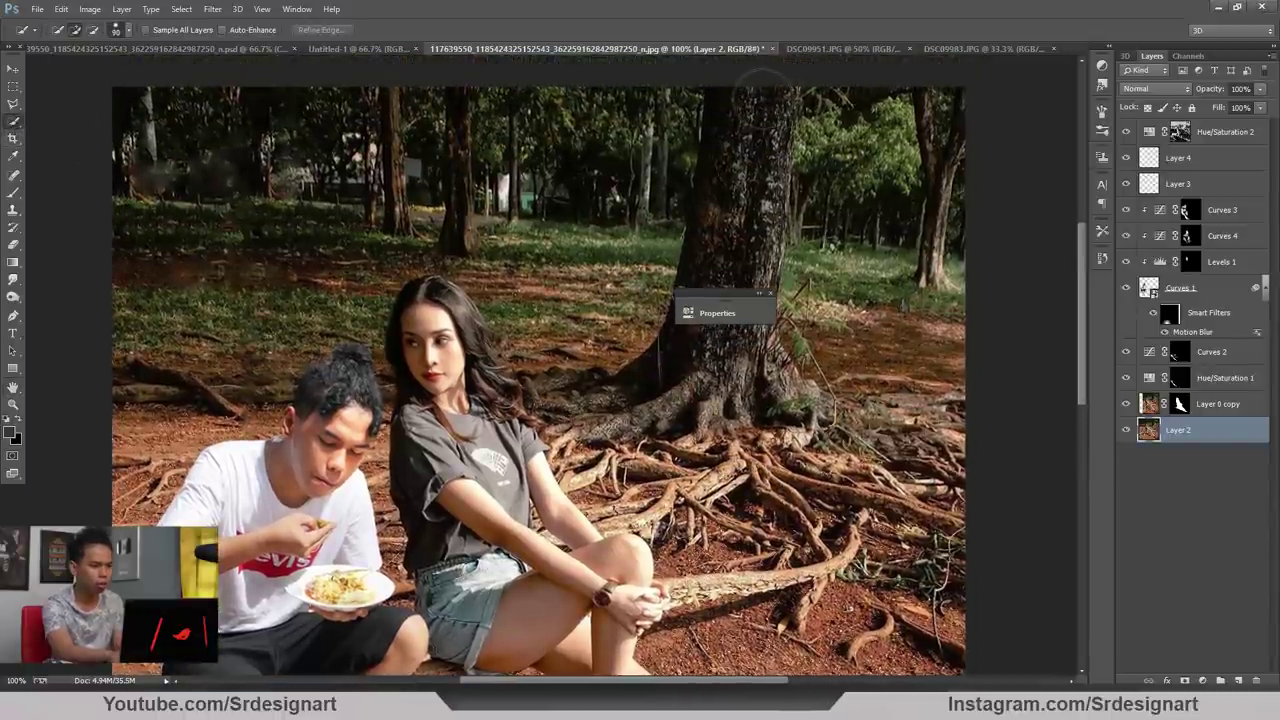